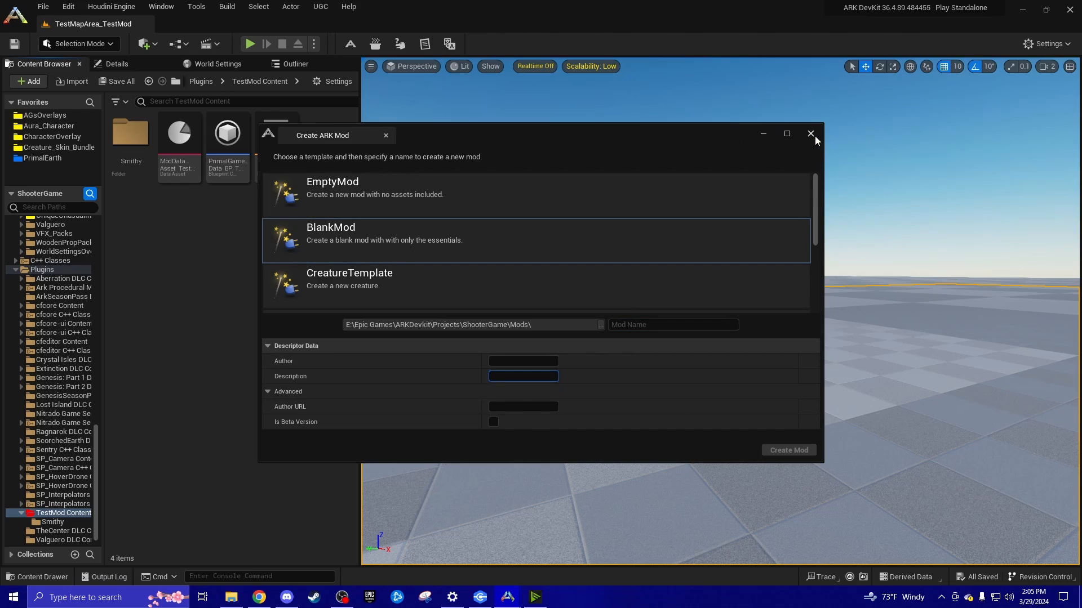
Close the Create ARK Mod dialog without creating a new mod.
click(810, 134)
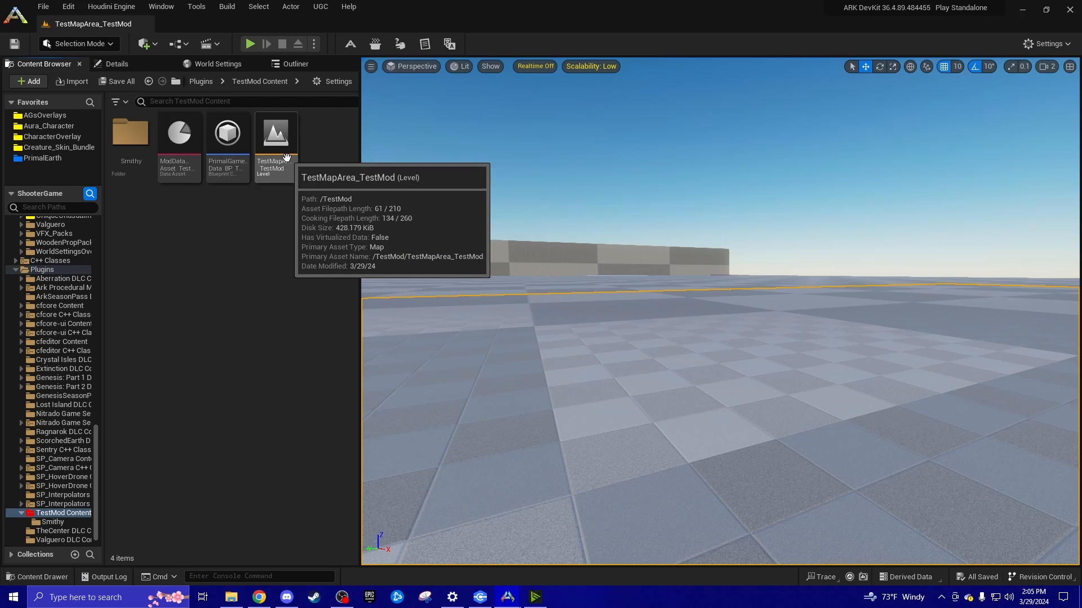
right_drag(834, 288, 732, 276)
mouse_move(463, 230)
right_down()
mouse_move(569, 242)
mouse_move(463, 230)
right_up()
key(s)
click(320, 225)
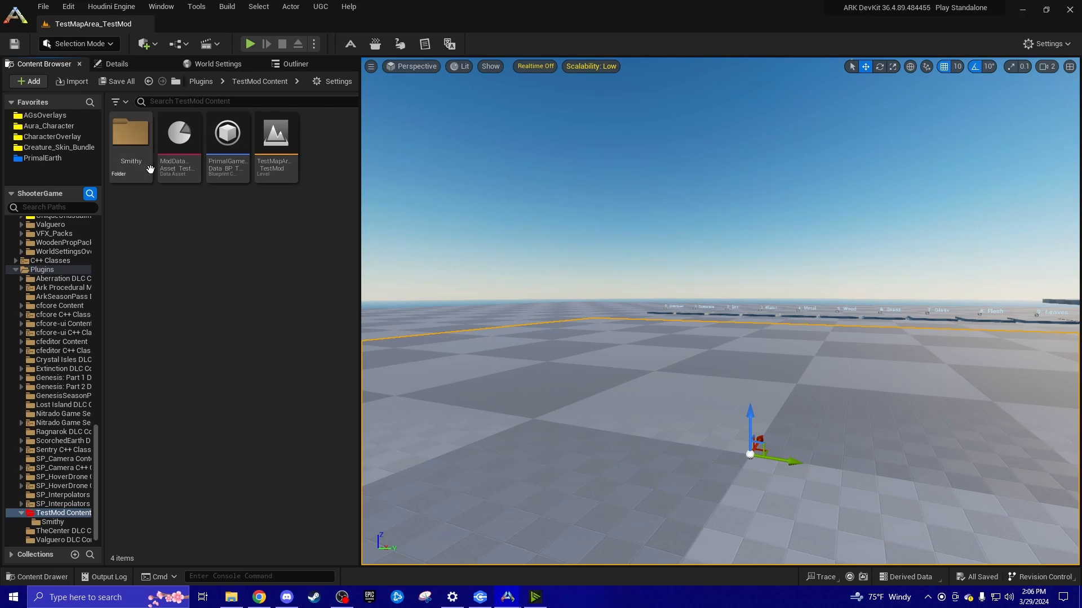
Search the project's main Content folder for "anvil".
double_click(130, 141)
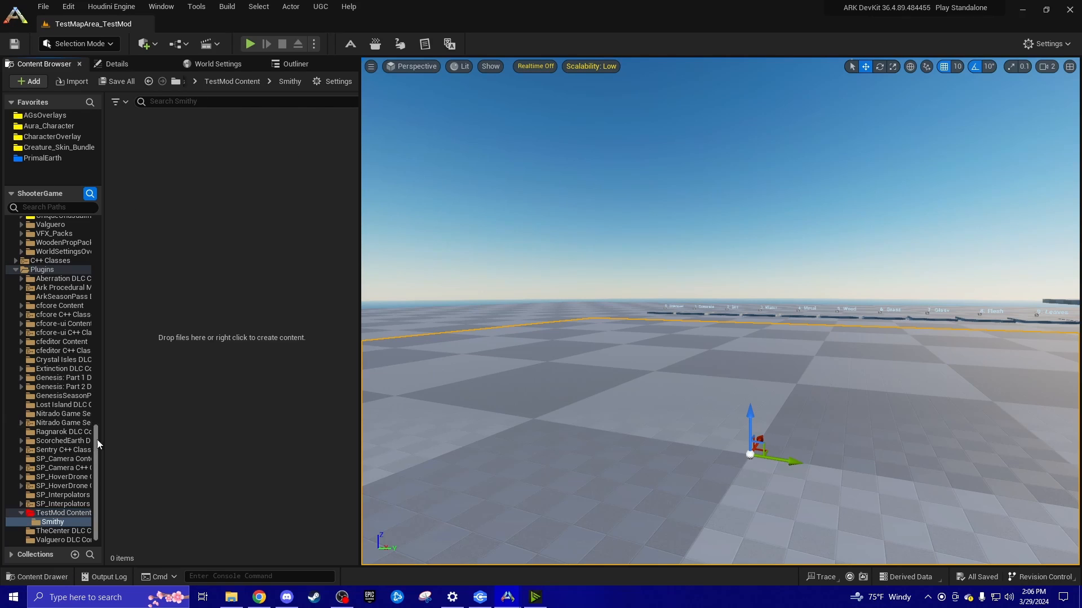
drag(97, 439, 93, 202)
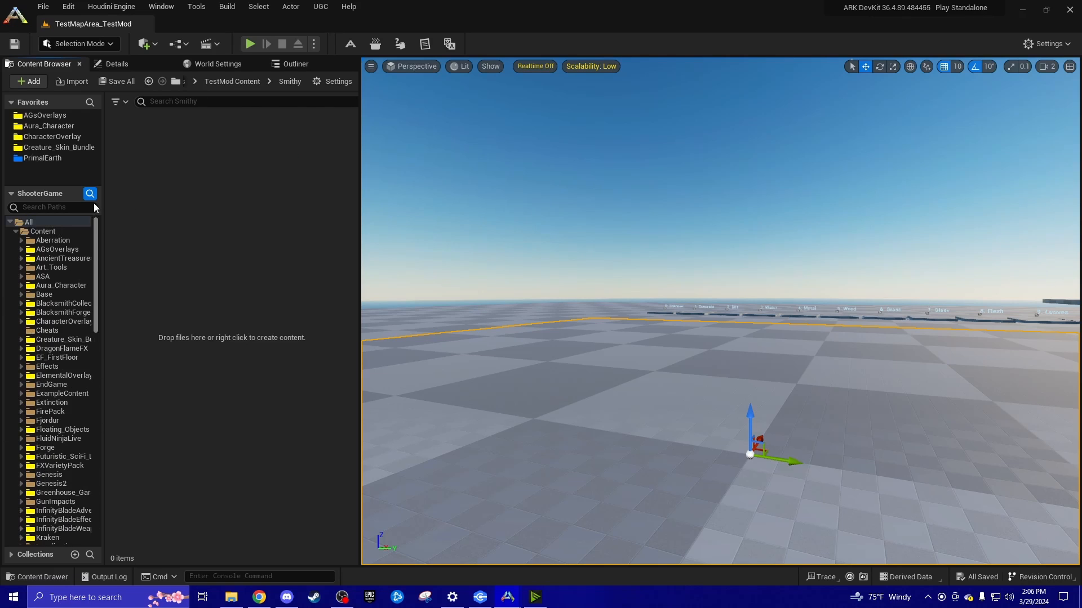
click(56, 231)
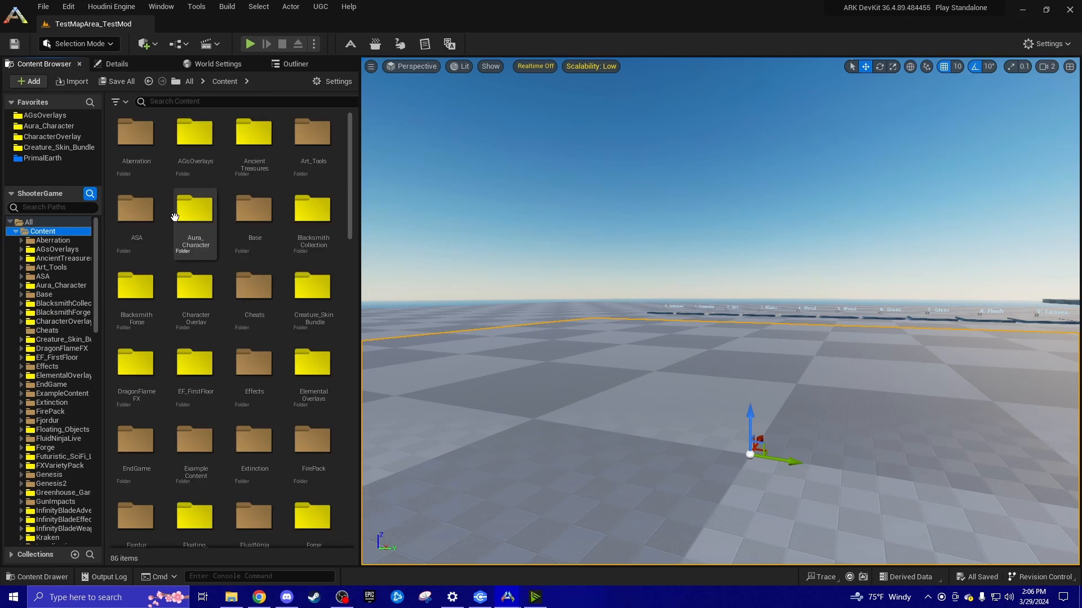
click(178, 106)
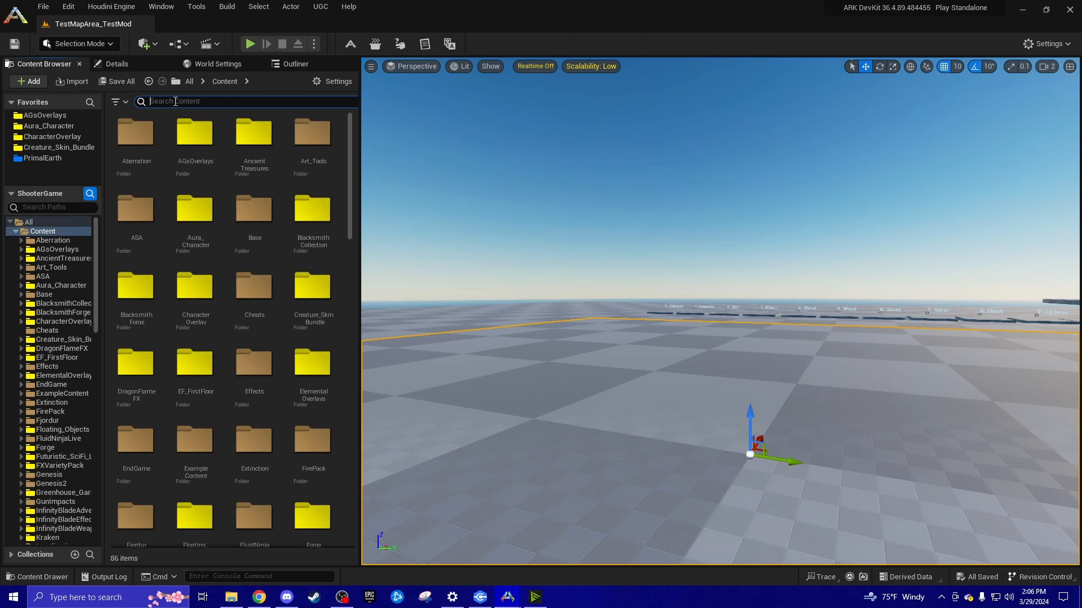
text(anvil)
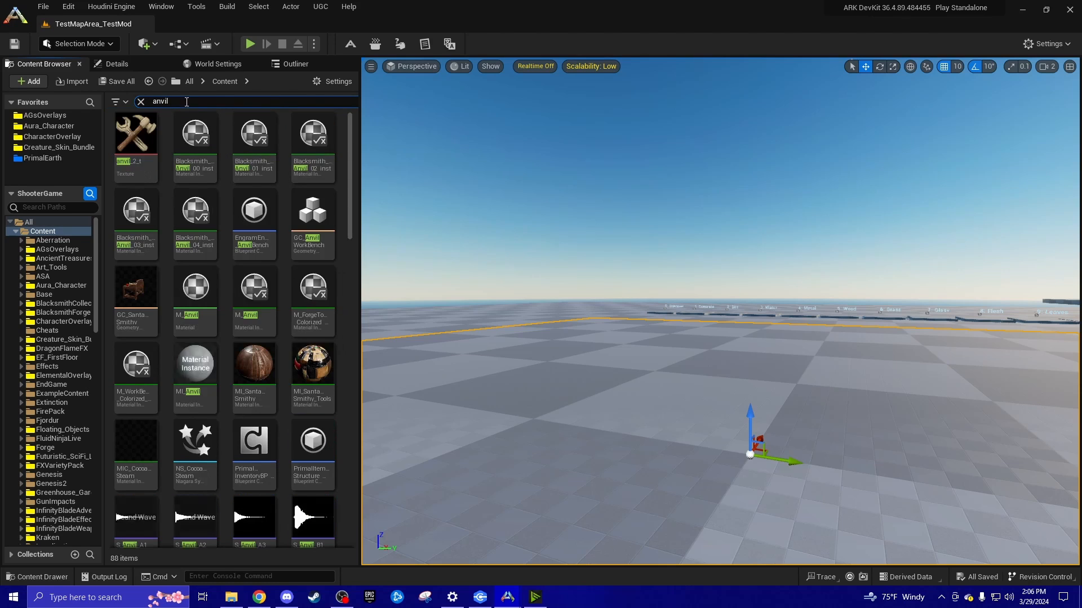
Copy the AnvilBench engram entry, inventory, item structure and storage box blueprints together into TestMod's Smithy folder.
click(244, 214)
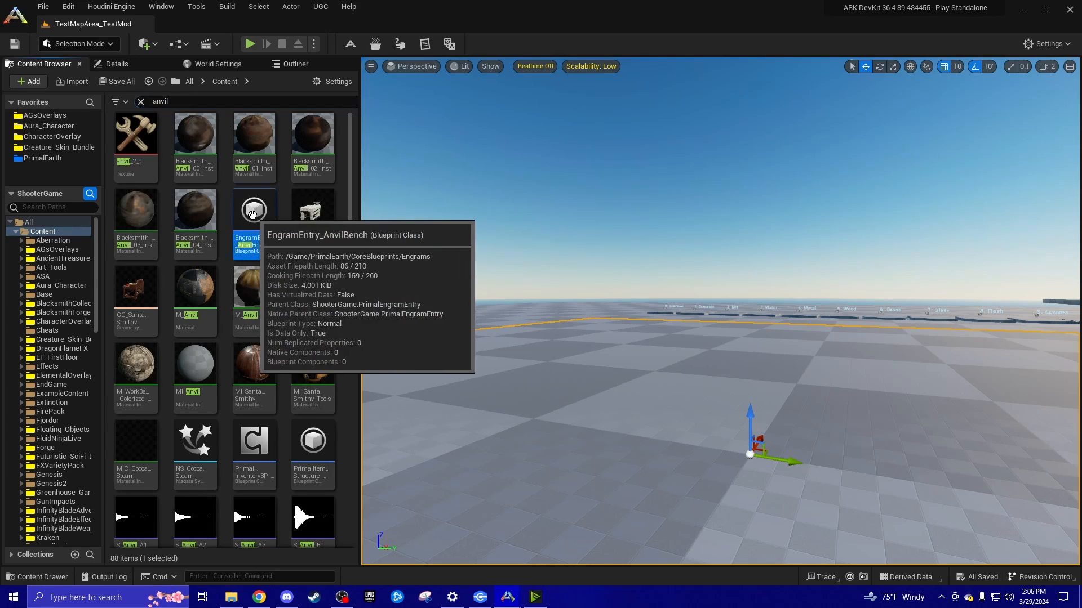
scroll(288, 300, down, 3)
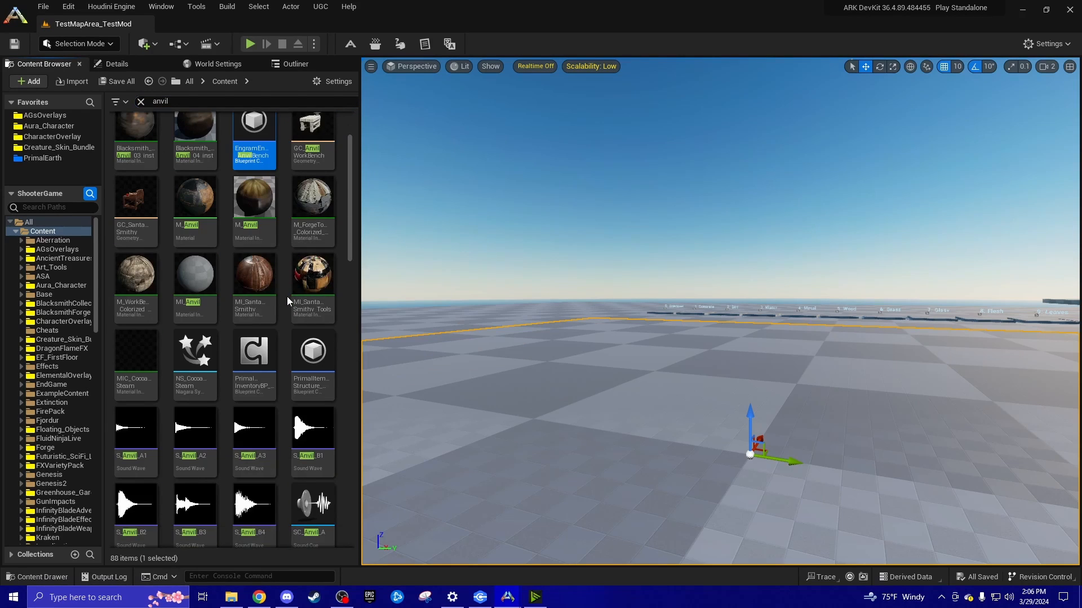
ctrl+click(269, 350)
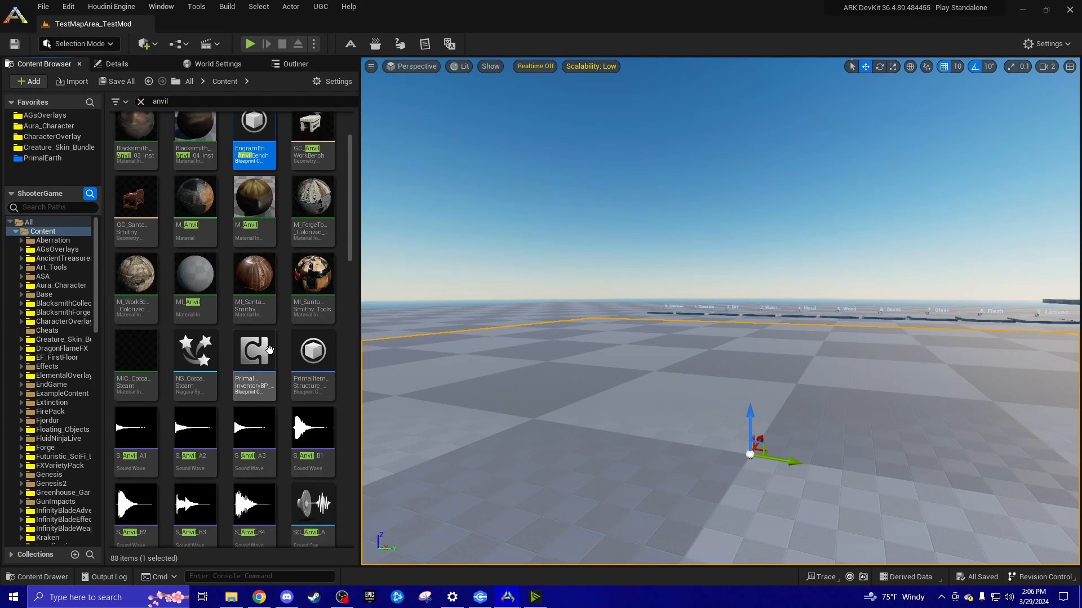
ctrl+click(318, 351)
scroll(330, 338, down, 2)
scroll(334, 329, down, 3)
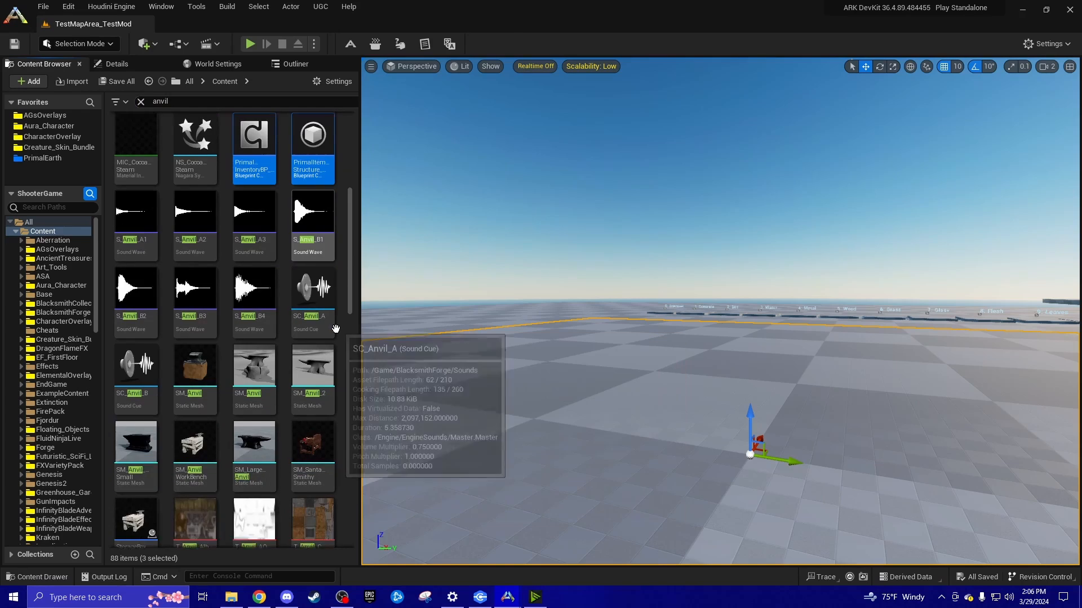
ctrl+click(136, 434)
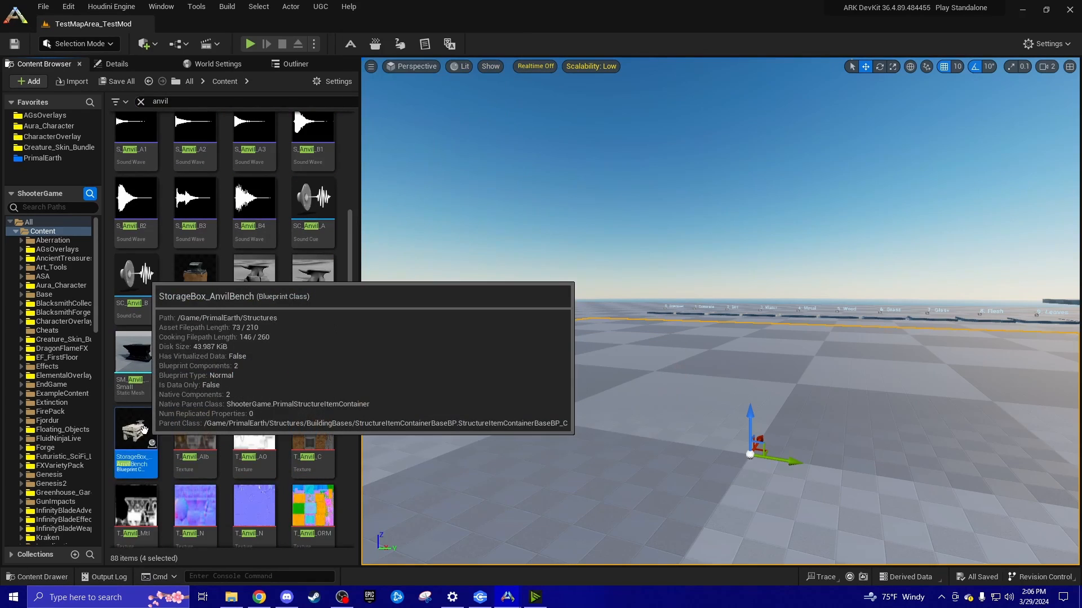
mouse_move(142, 462)
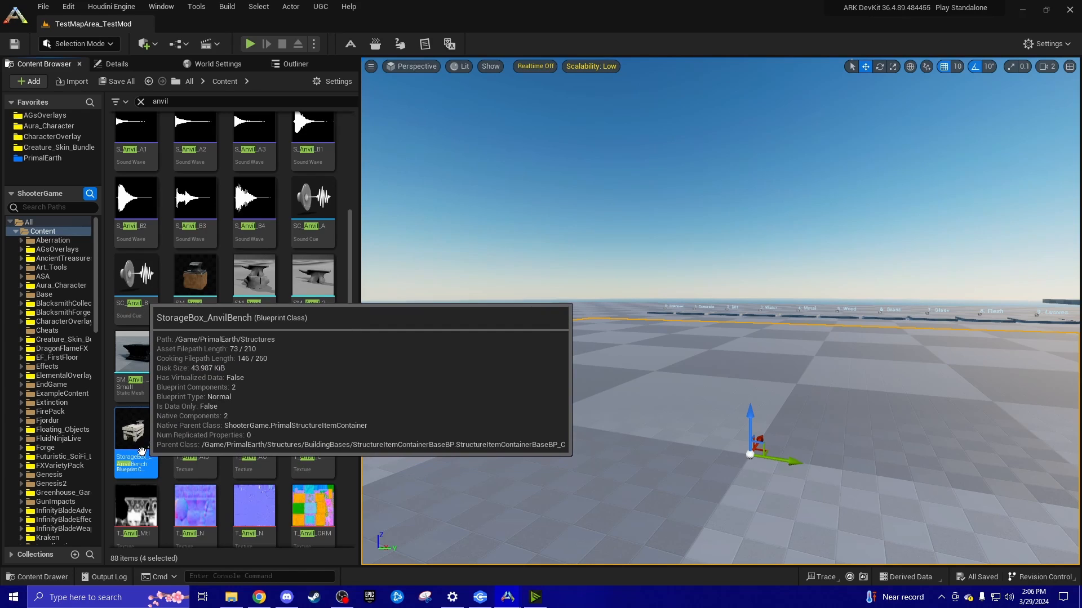
drag(97, 299, 97, 509)
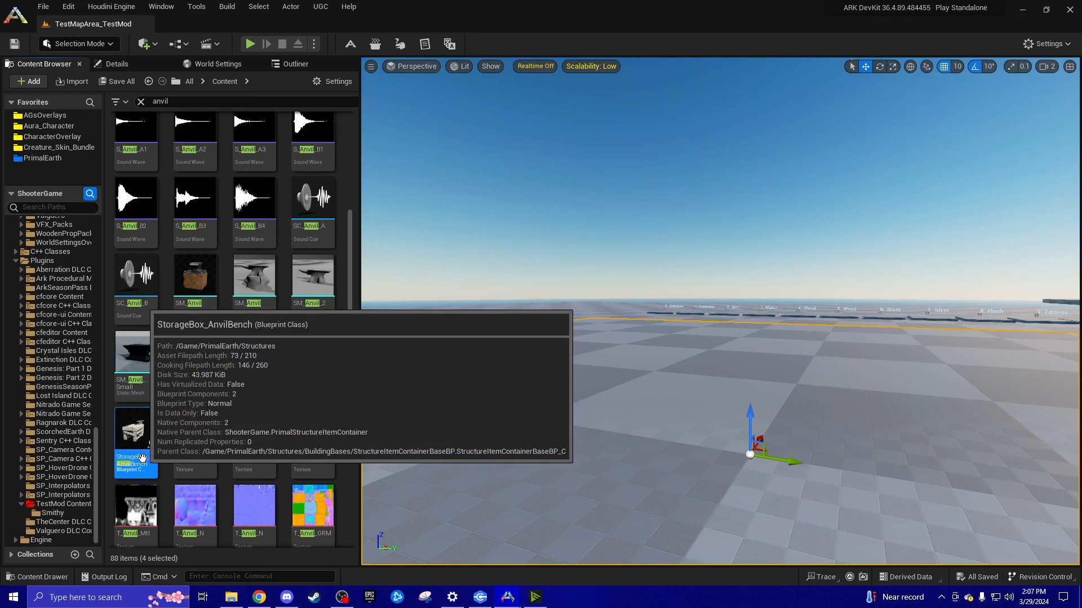
mouse_move(136, 442)
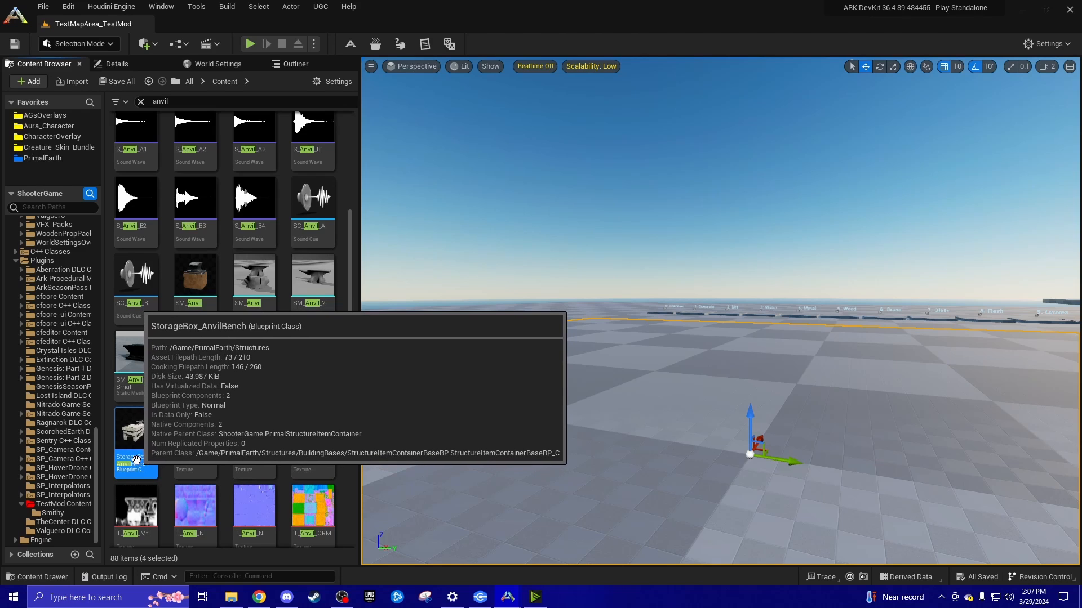
drag(112, 476, 57, 517)
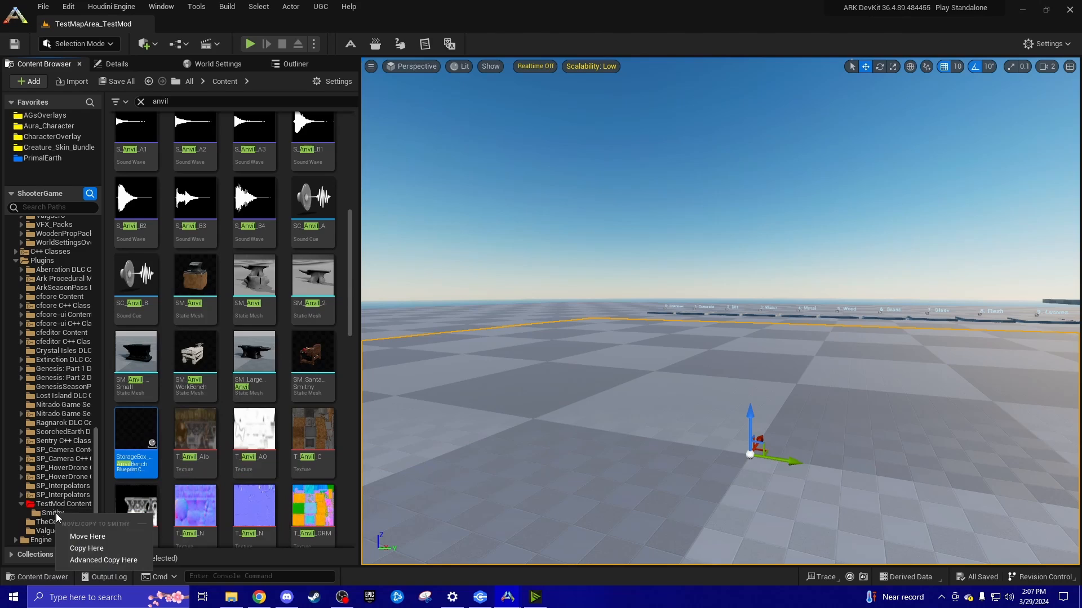
click(88, 548)
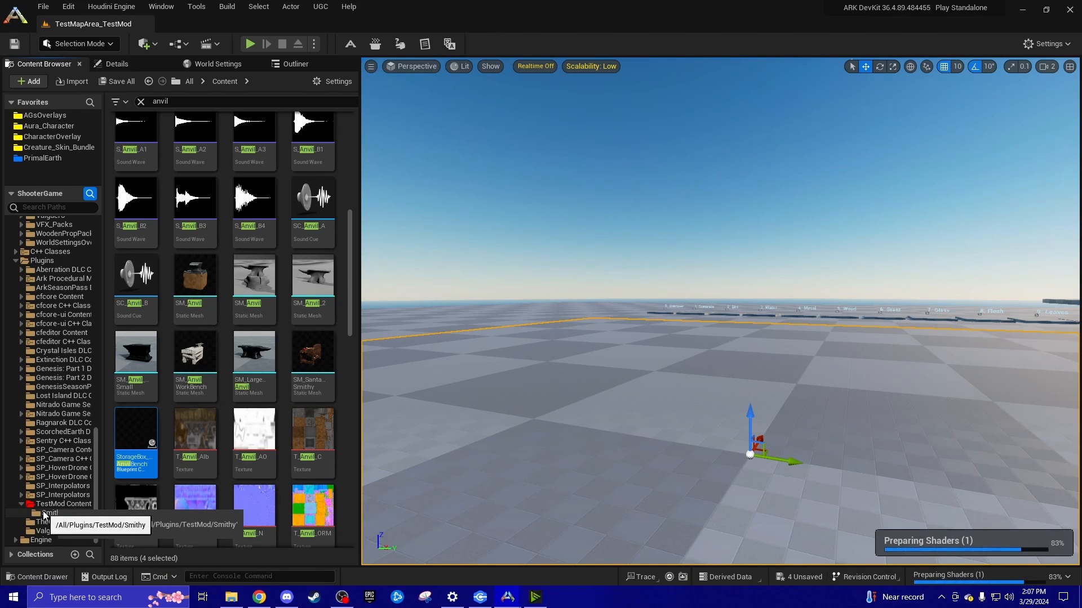
Rename the copied engram entry blueprint in TestMod's Smithy folder to EngramEntry_TestBench.
click(45, 513)
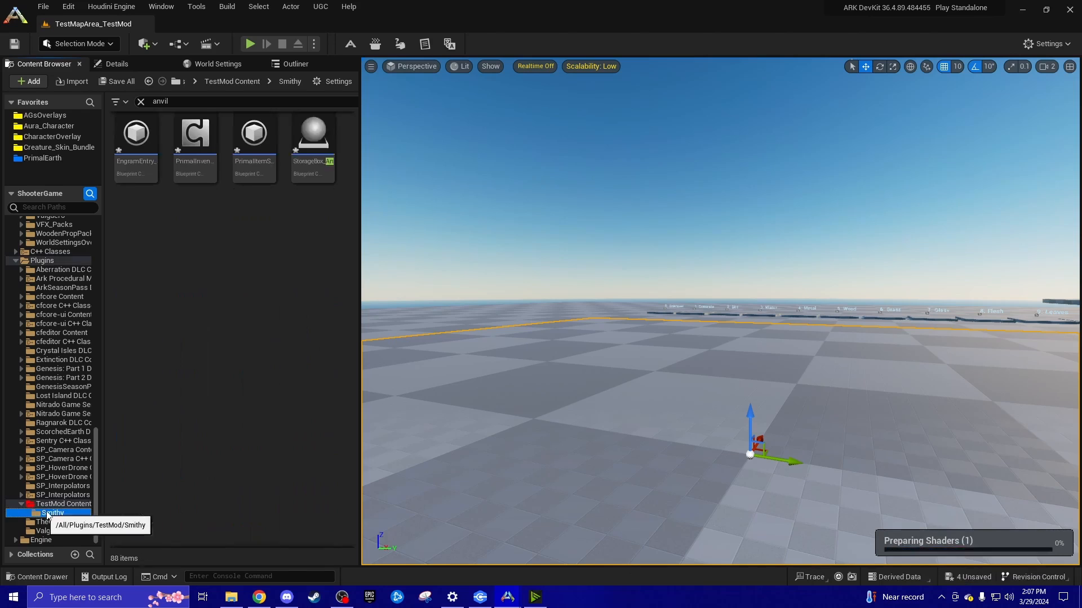
click(140, 101)
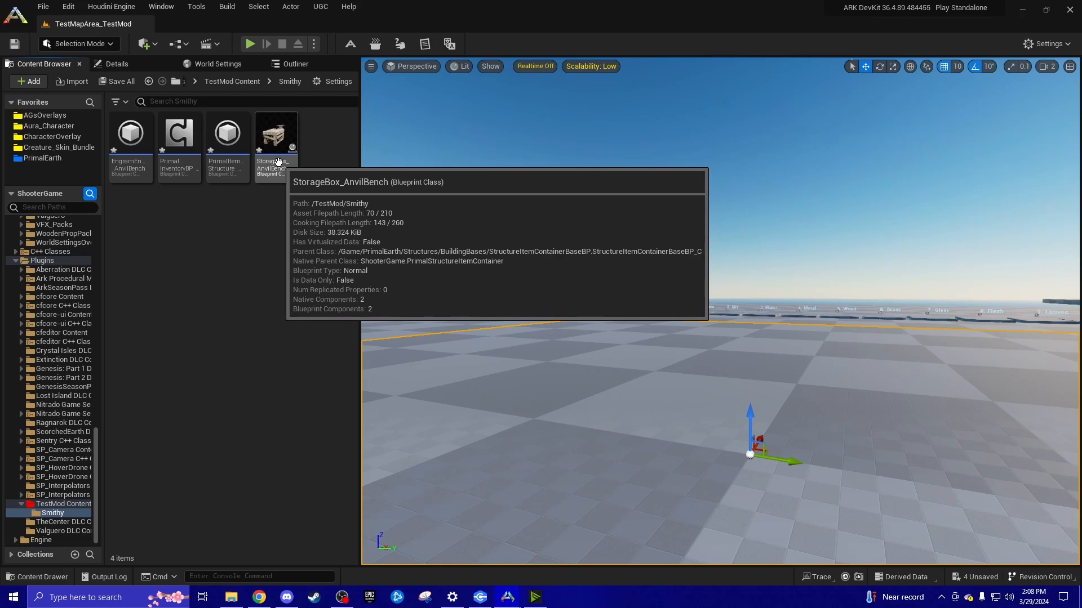
right_click(134, 175)
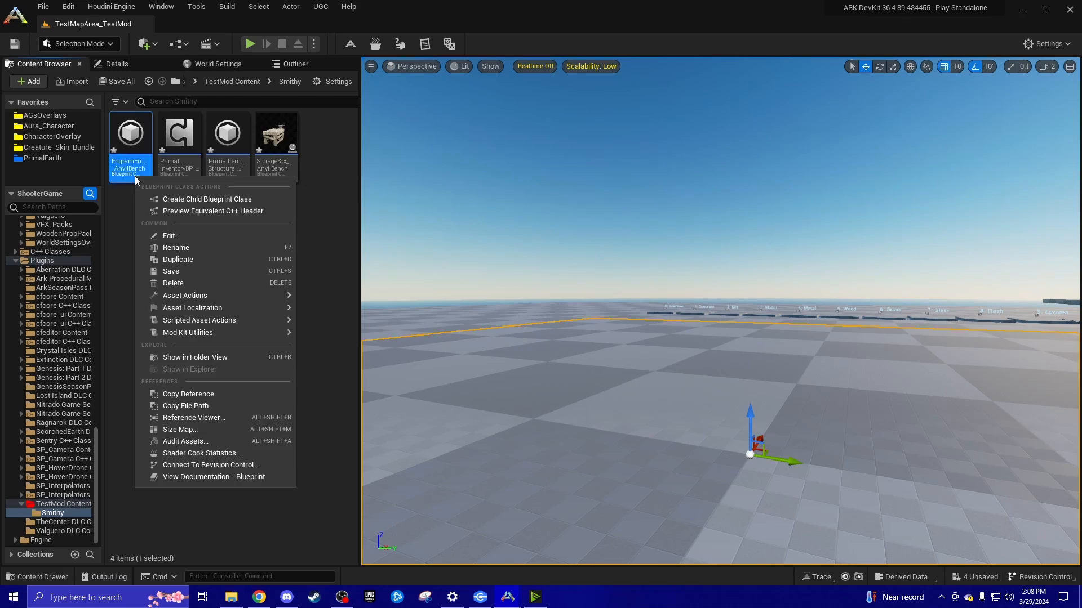
click(194, 246)
key(BackSpace)
key(BackSpace)
key(BackSpace)
key(BackSpace)
key(BackSpace)
key(BackSpace)
key(BackSpace)
key(BackSpace)
key(BackSpace)
key(BackSpace)
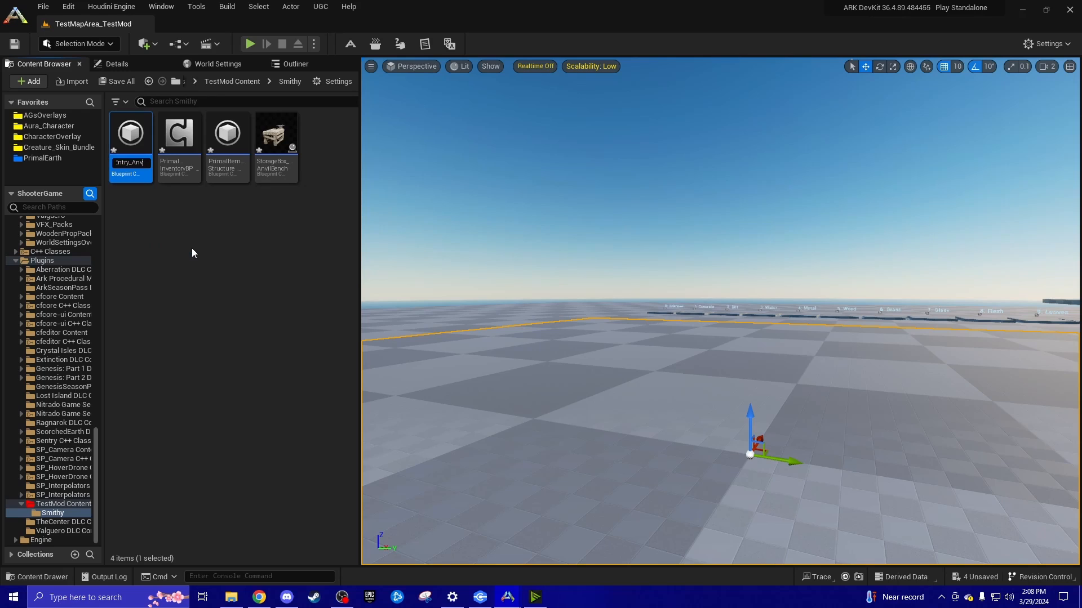
text(TestBench)
drag(144, 164, 127, 164)
key(Return)
Rename the copied inventory blueprint, replacing AnvilBench with TestBench in its name.
right_click(170, 169)
click(220, 243)
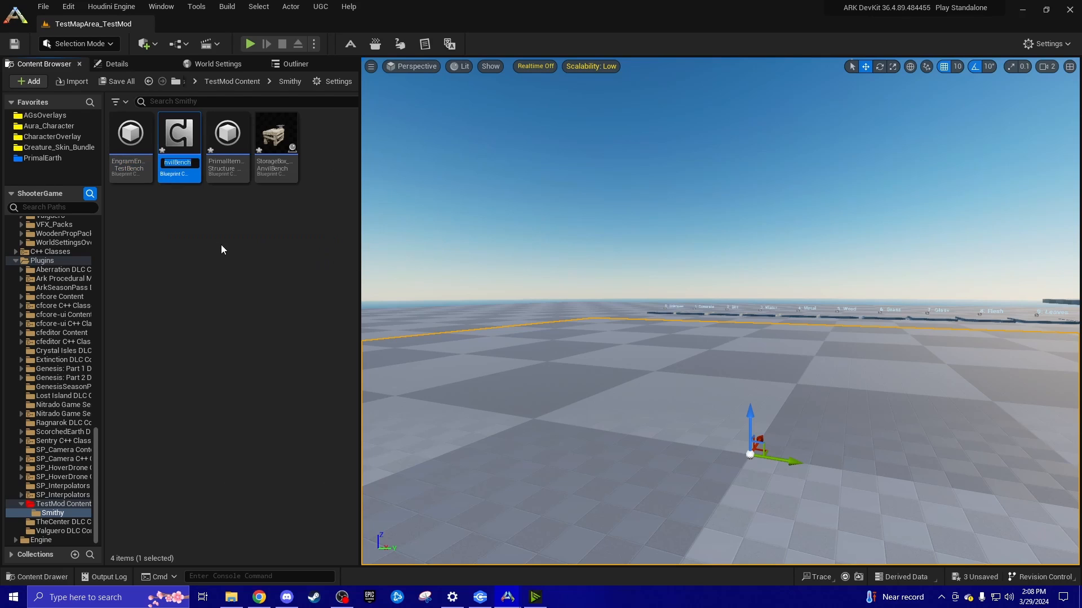
key(BackSpace)
key(BackSpace)
key(BackSpace)
key(BackSpace)
key(ctrl+v)
key(Return)
Rename the copied item structure blueprint to PrimalItemStructure_TestBench.
right_click(219, 172)
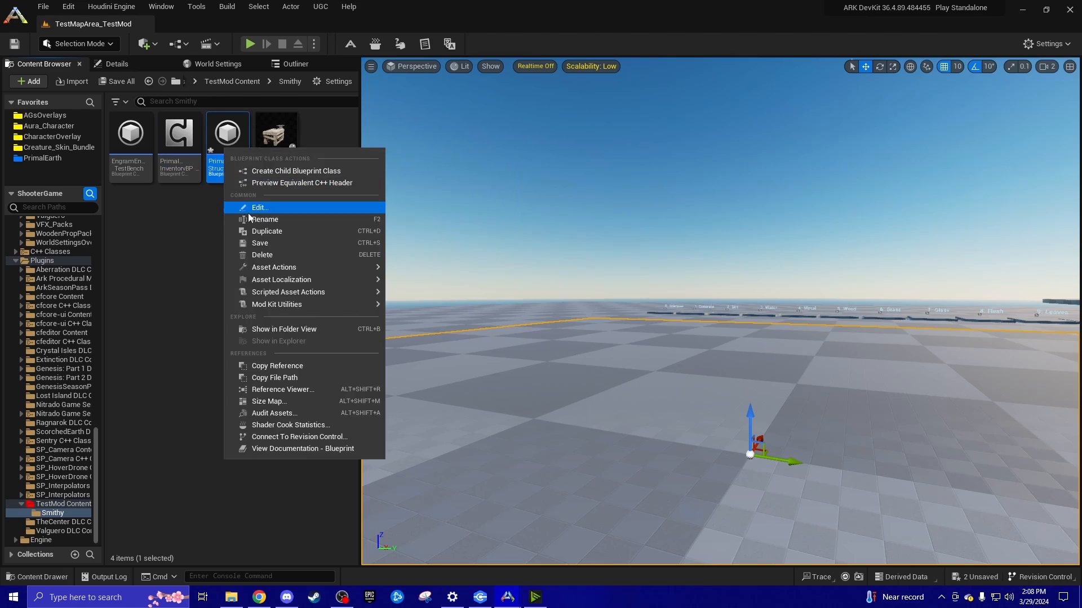
click(272, 218)
key(Right)
key(BackSpace)
key(BackSpace)
key(BackSpace)
key(BackSpace)
key(BackSpace)
key(BackSpace)
key(BackSpace)
key(BackSpace)
key(BackSpace)
key(BackSpace)
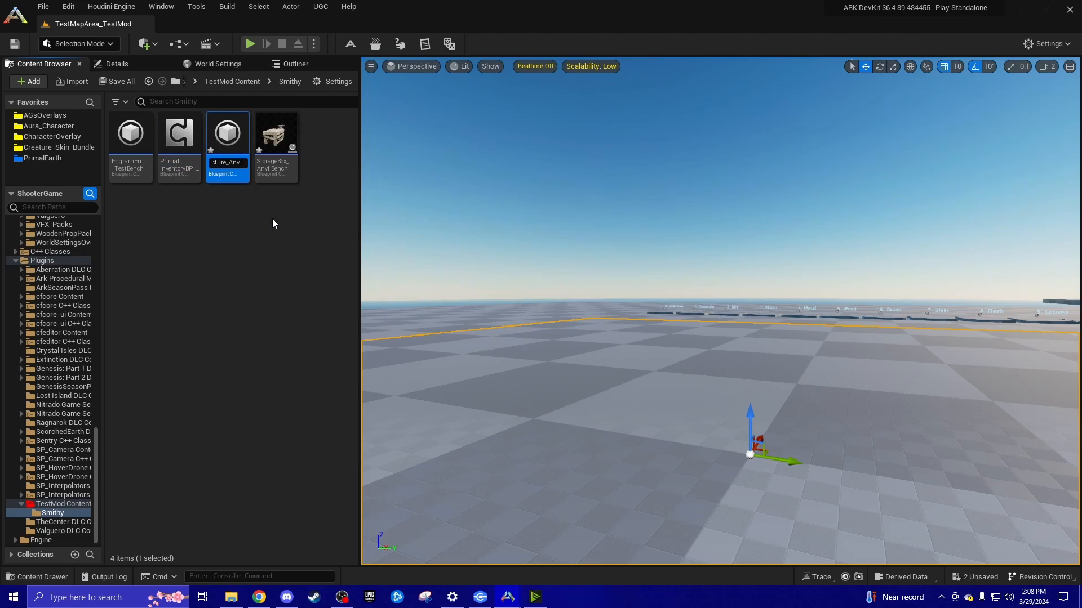
key(ctrl+v)
key(Return)
Rename the copied storage box blueprint to StorageBox_TestBench.
right_click(275, 174)
click(309, 251)
key(Right)
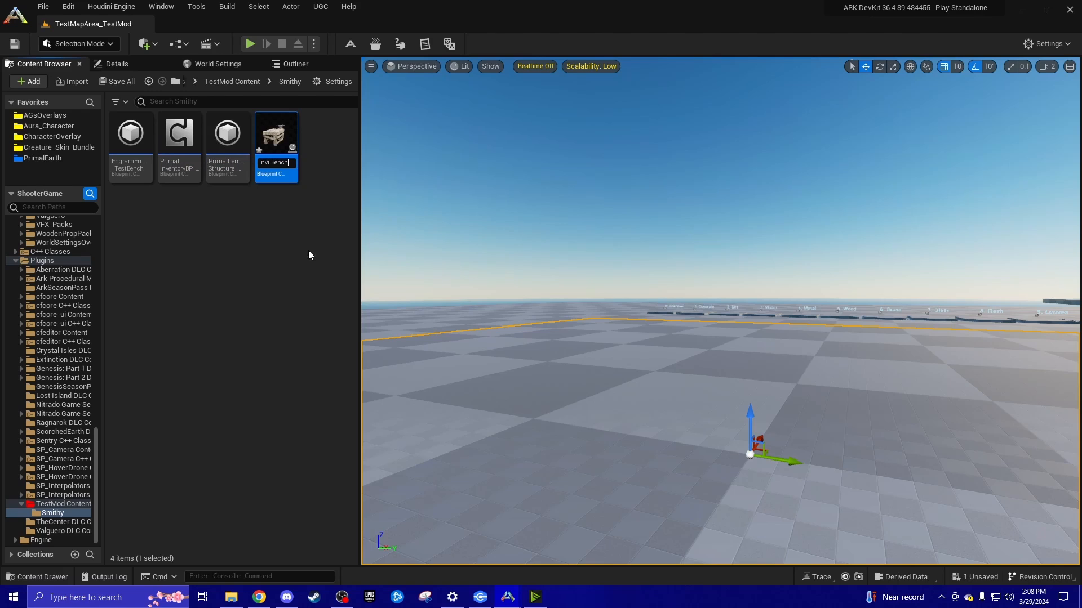
key(BackSpace)
key(BackSpace)
key(BackSpace)
key(BackSpace)
key(BackSpace)
key(BackSpace)
key(BackSpace)
key(BackSpace)
key(BackSpace)
key(ctrl+v)
key(Return)
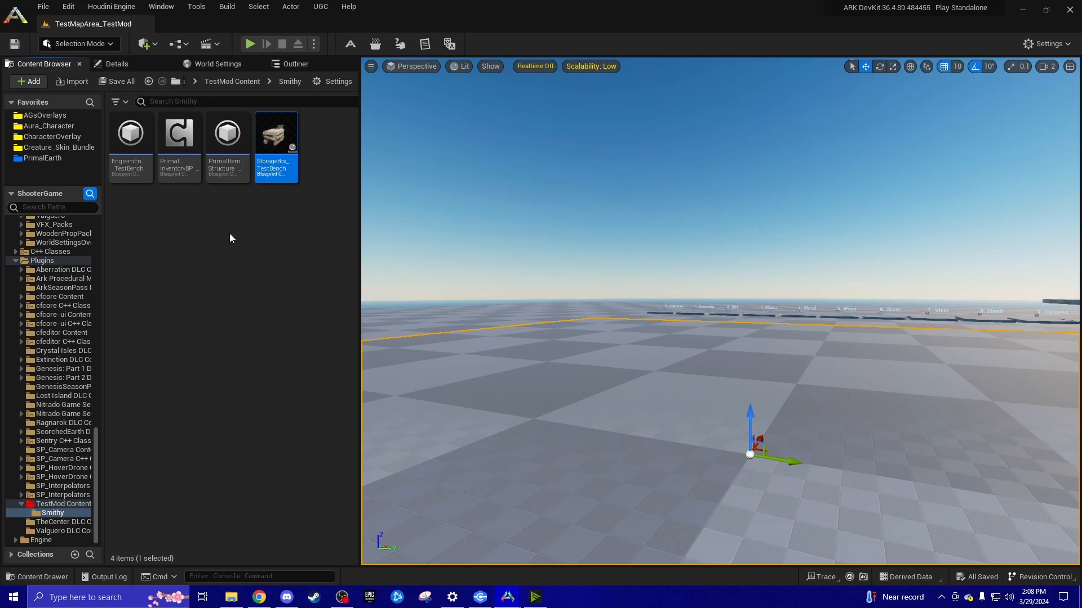
Open EngramEntry_TestBench and assign PrimalItemStructure_TestBench as its Blue Print Entry.
click(132, 172)
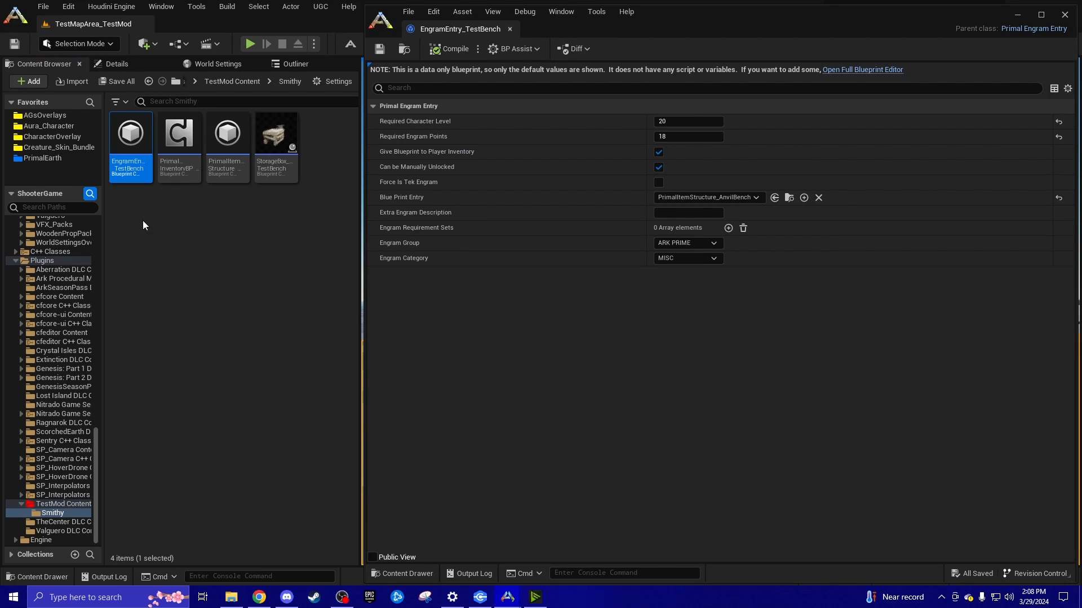
mouse_move(124, 173)
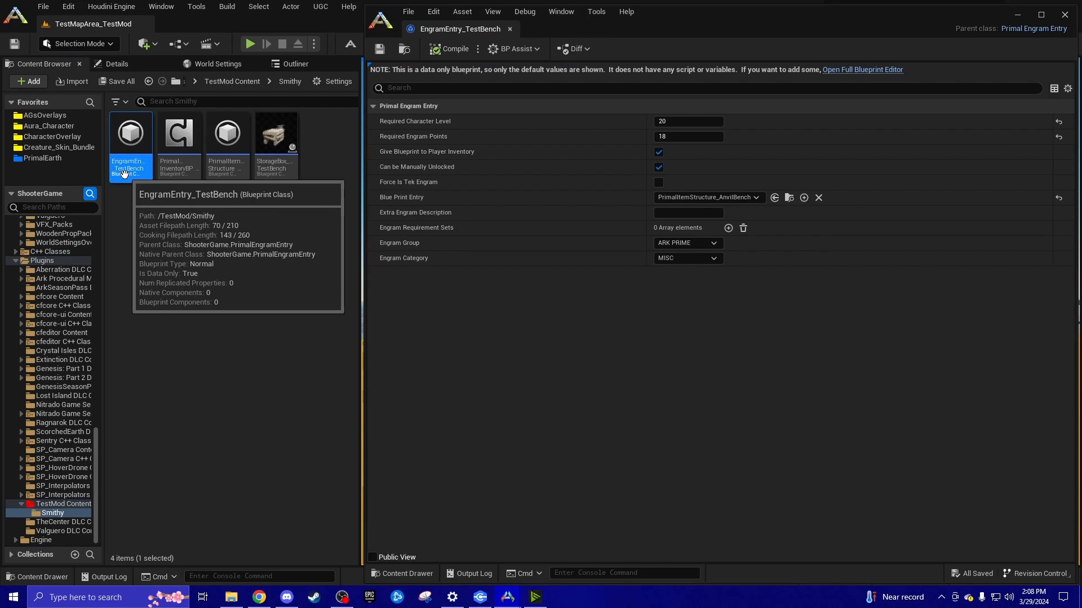
click(223, 166)
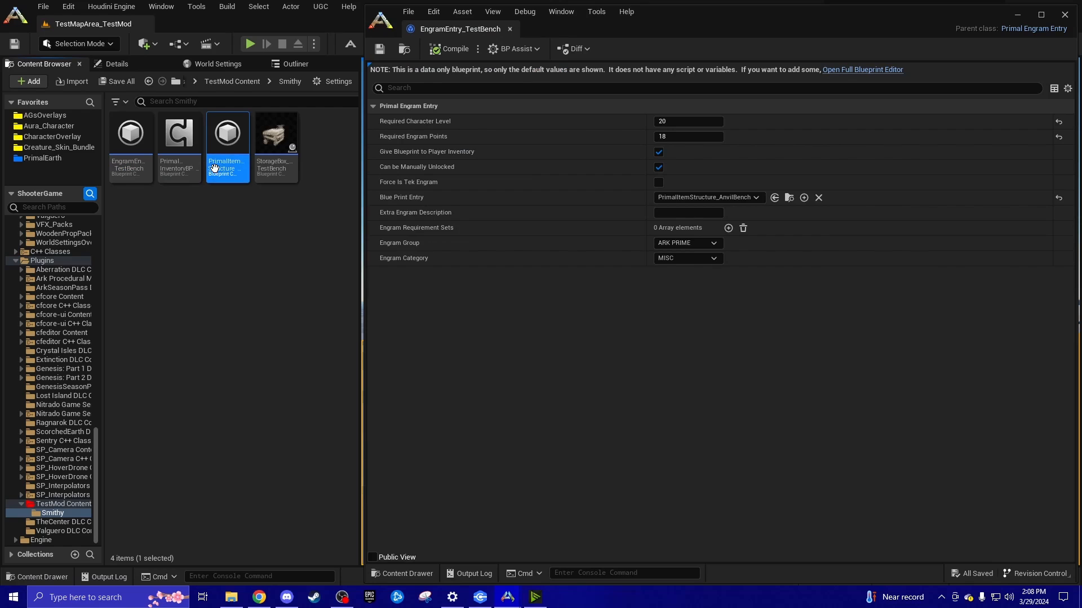
click(774, 200)
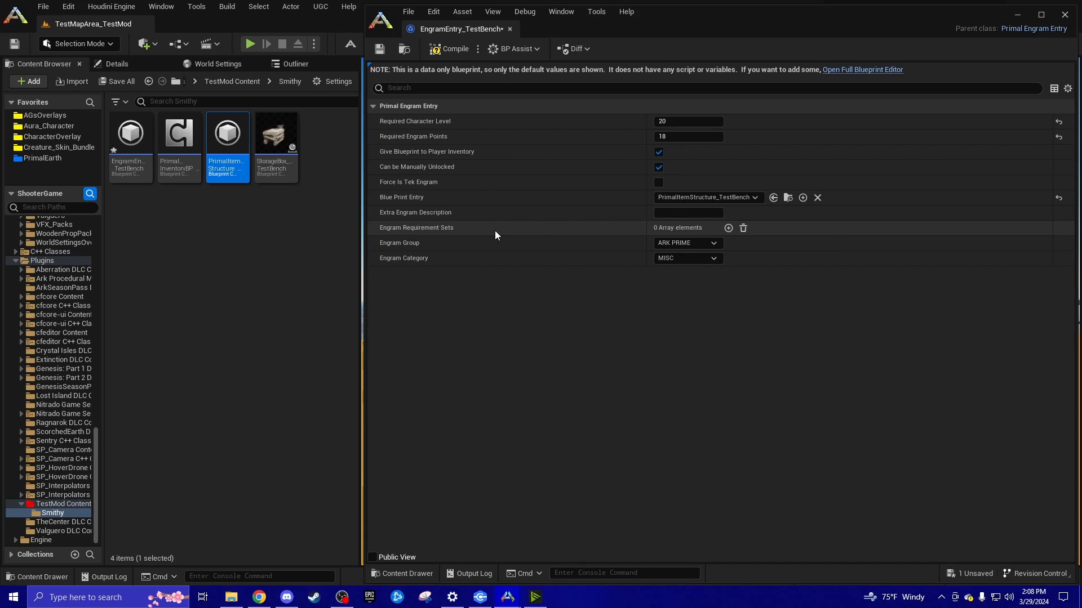
Set the engram's Required Engram Points to 0 and its Required Character Level to 1.
click(670, 137)
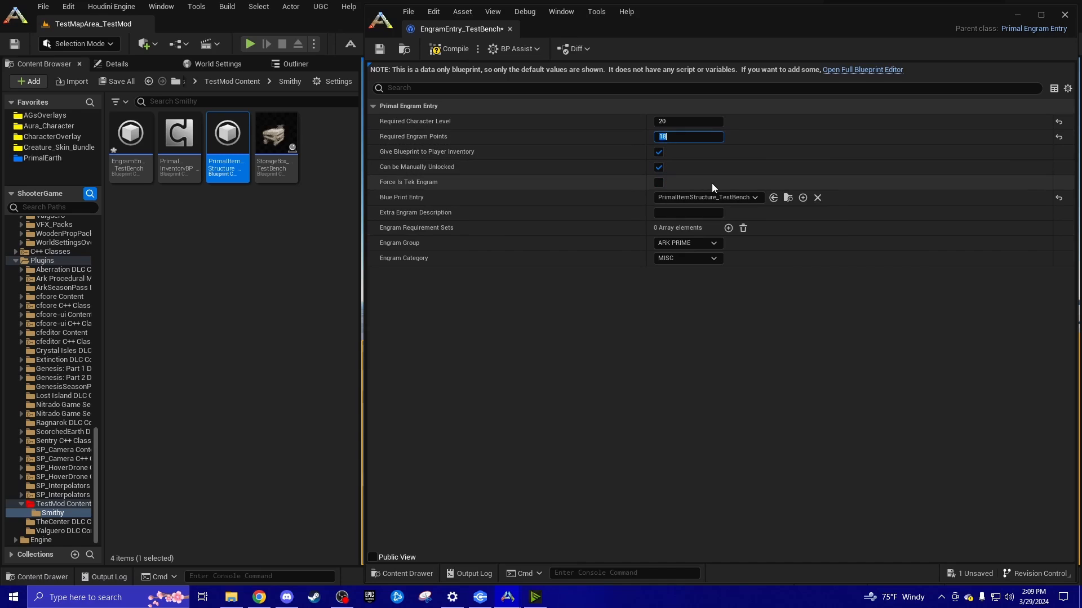
text(0)
click(685, 121)
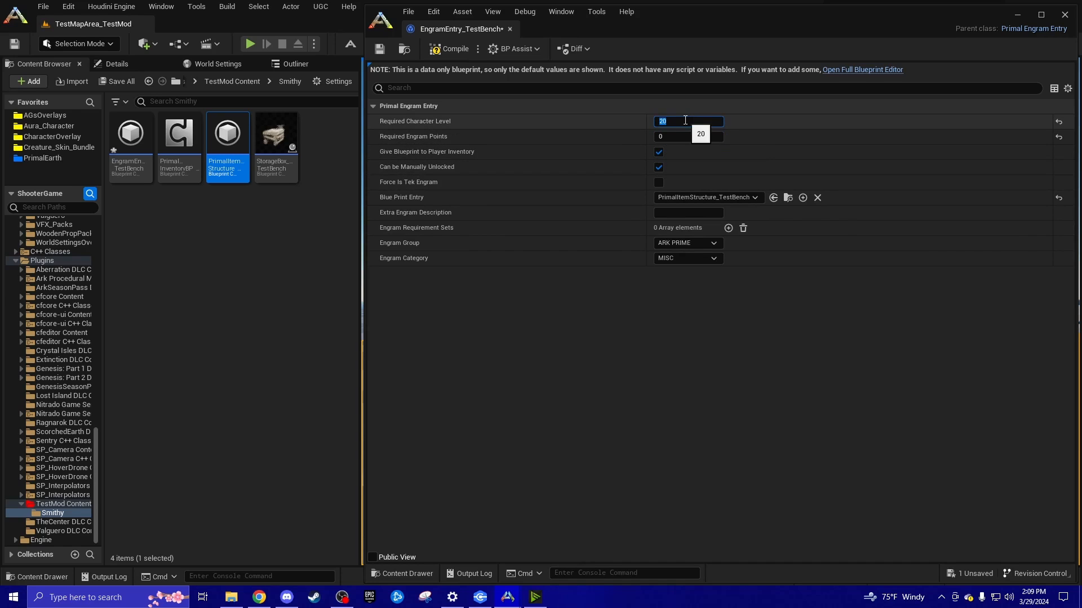
text(1)
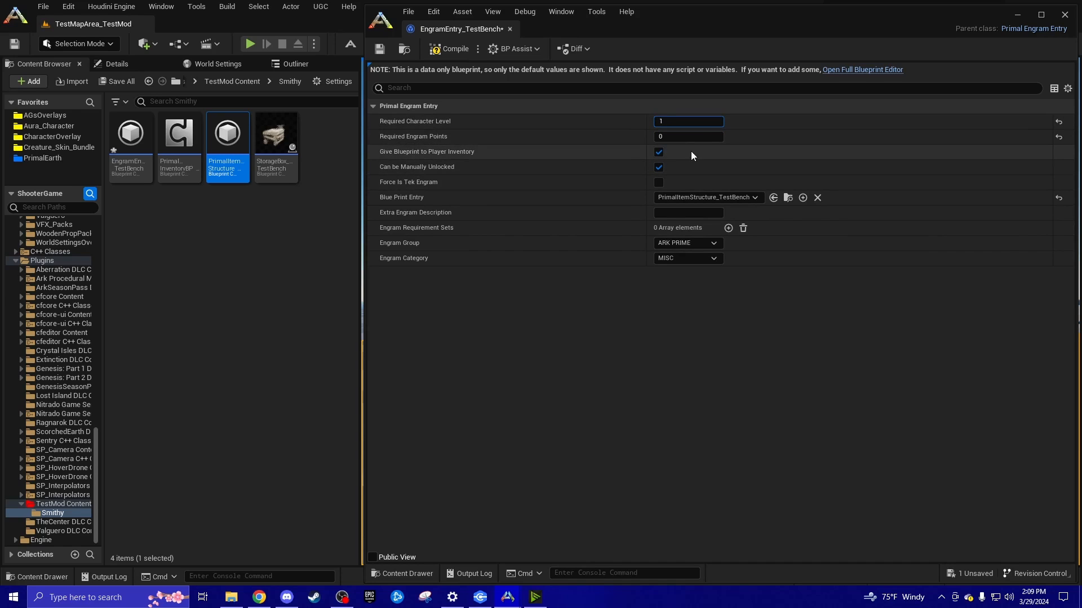
key(Return)
Keep Give Blueprint to Player Inventory enabled for the engram and disable Can be Manually Unlocked.
click(659, 153)
click(660, 154)
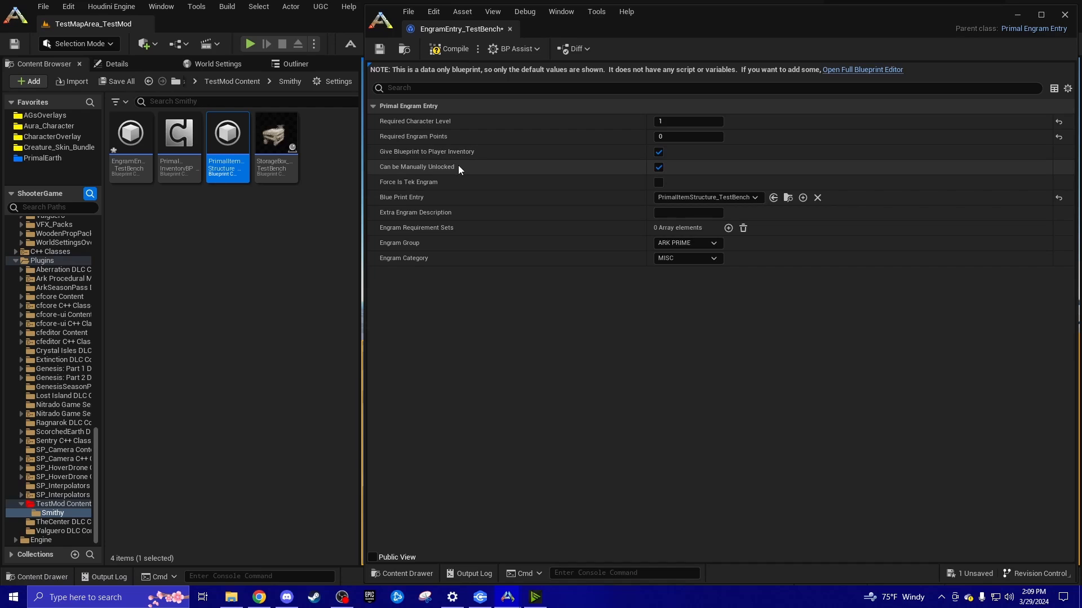
click(659, 168)
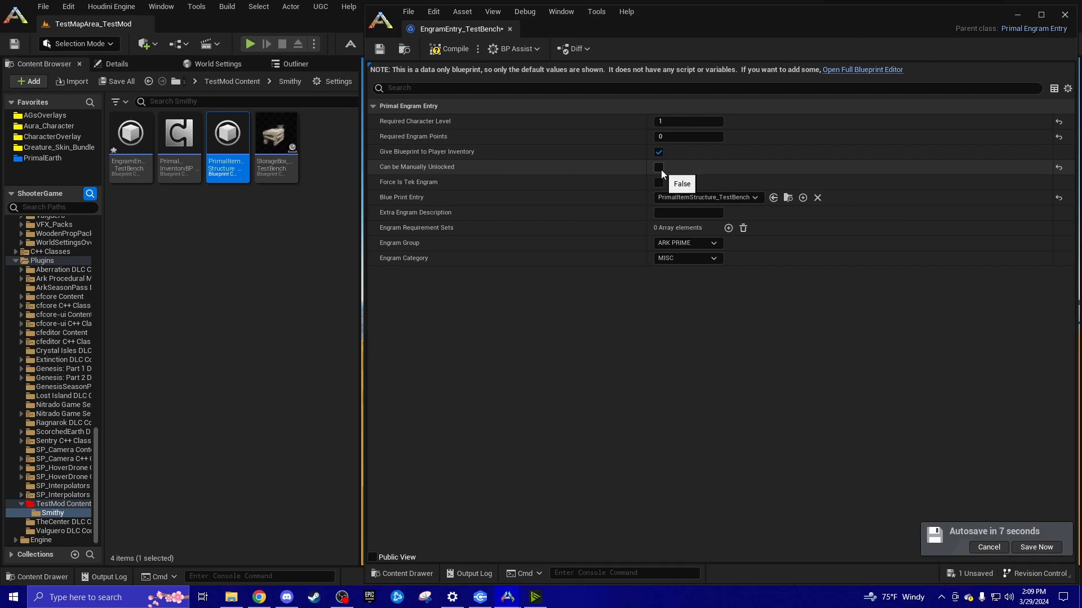
Enable Can be Manually Unlocked for the engram, then compile and save EngramEntry_TestBench.
click(658, 169)
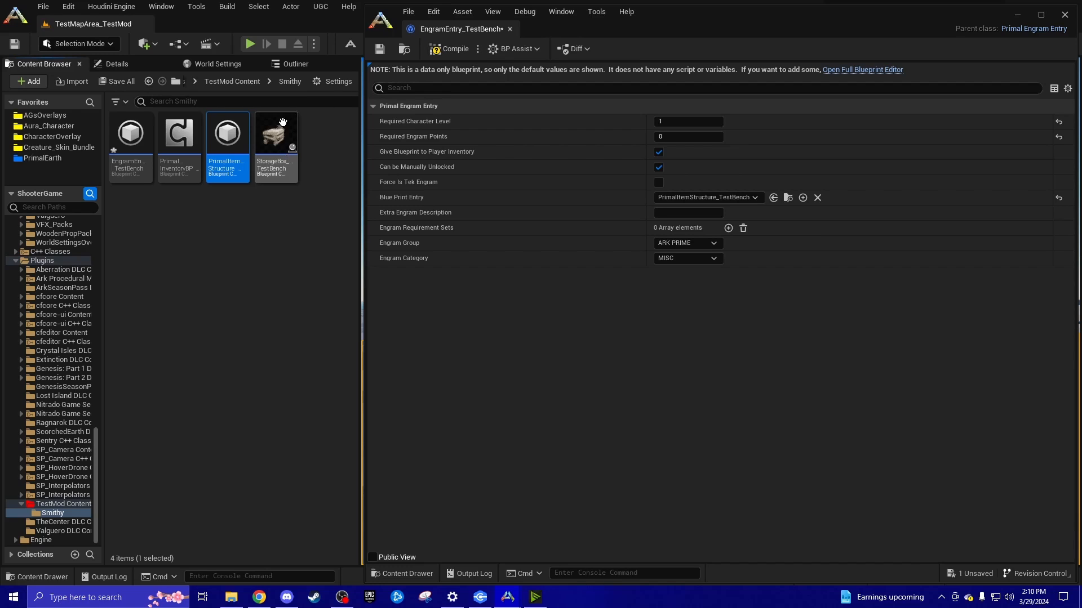
click(125, 157)
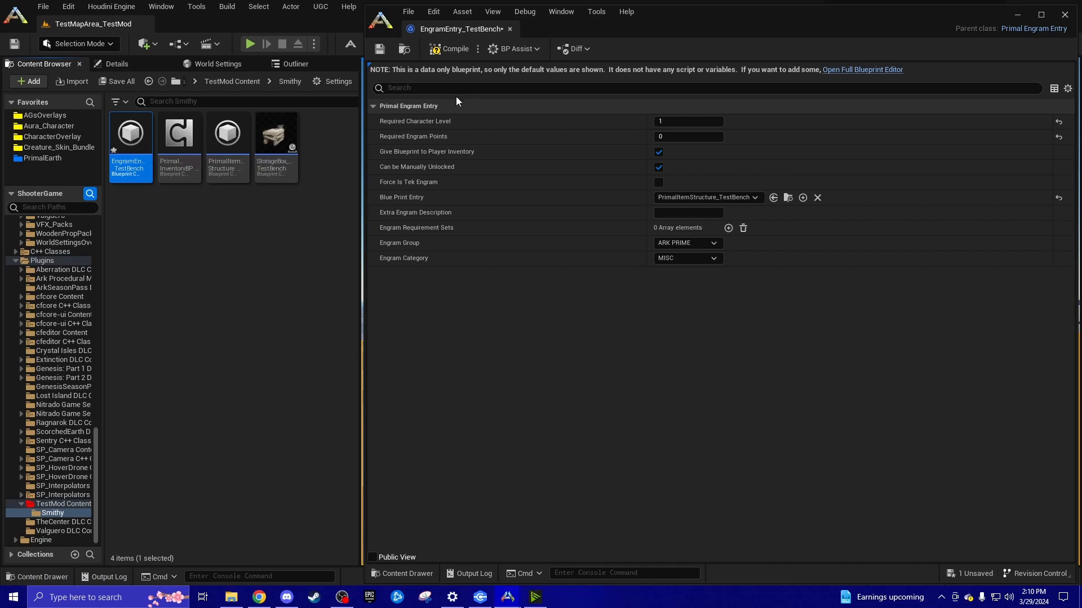
click(479, 52)
mouse_move(485, 69)
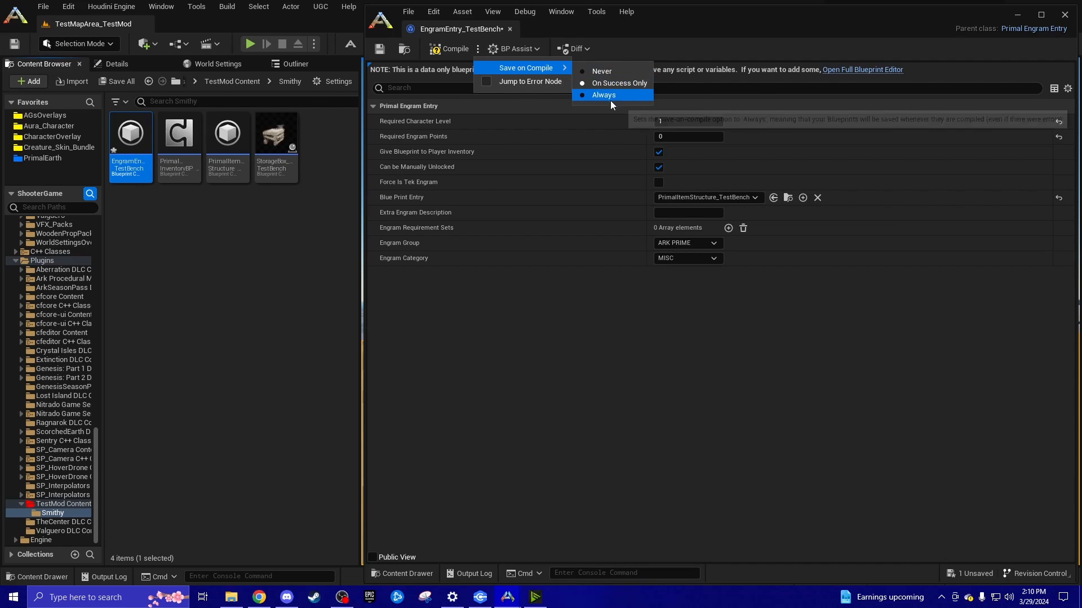
click(447, 50)
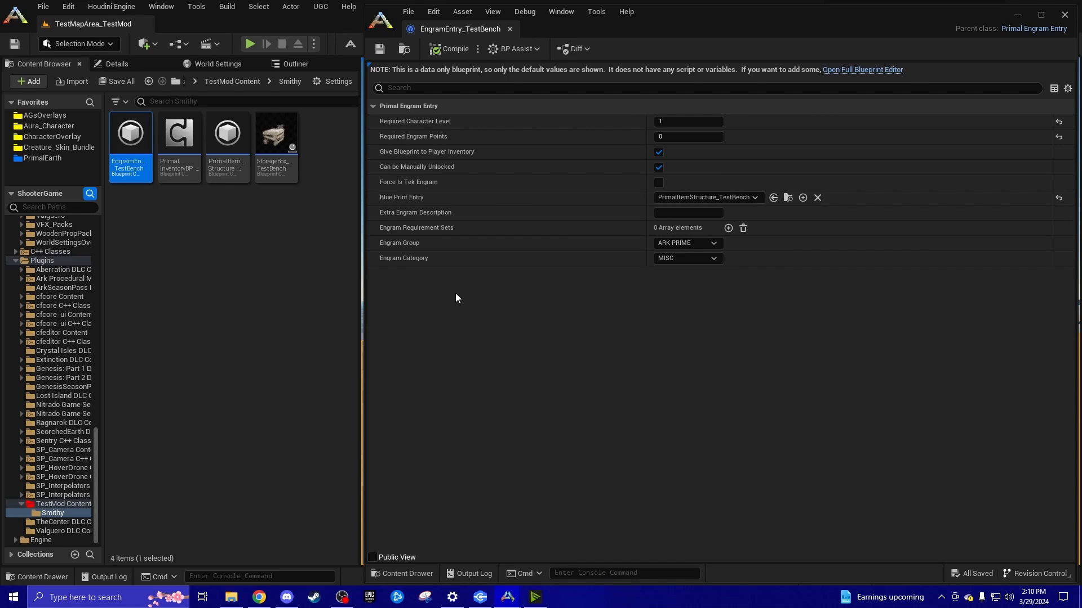
click(478, 50)
mouse_move(530, 67)
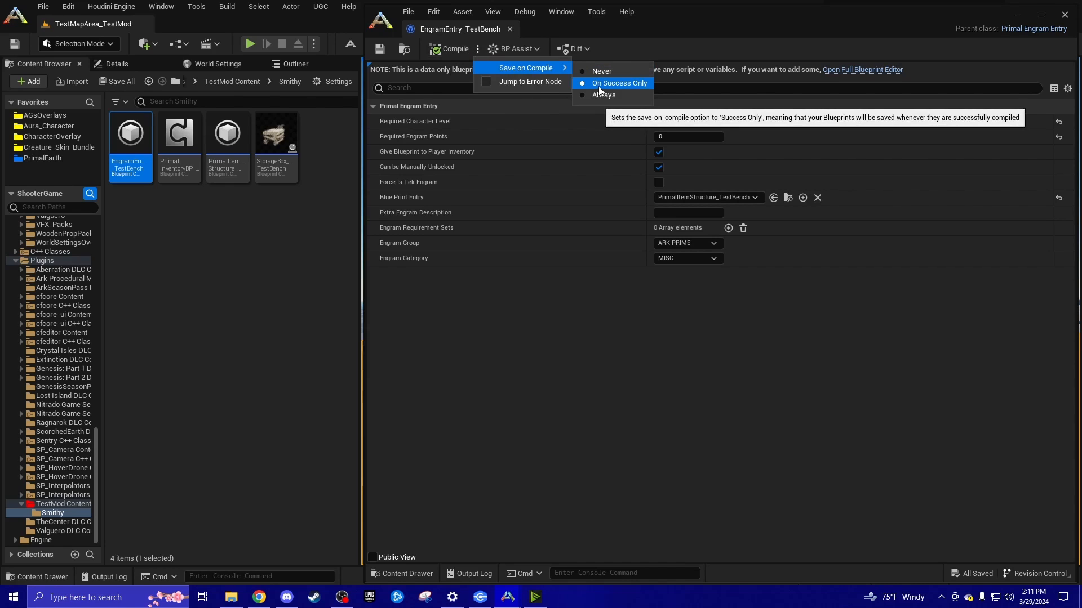
click(613, 32)
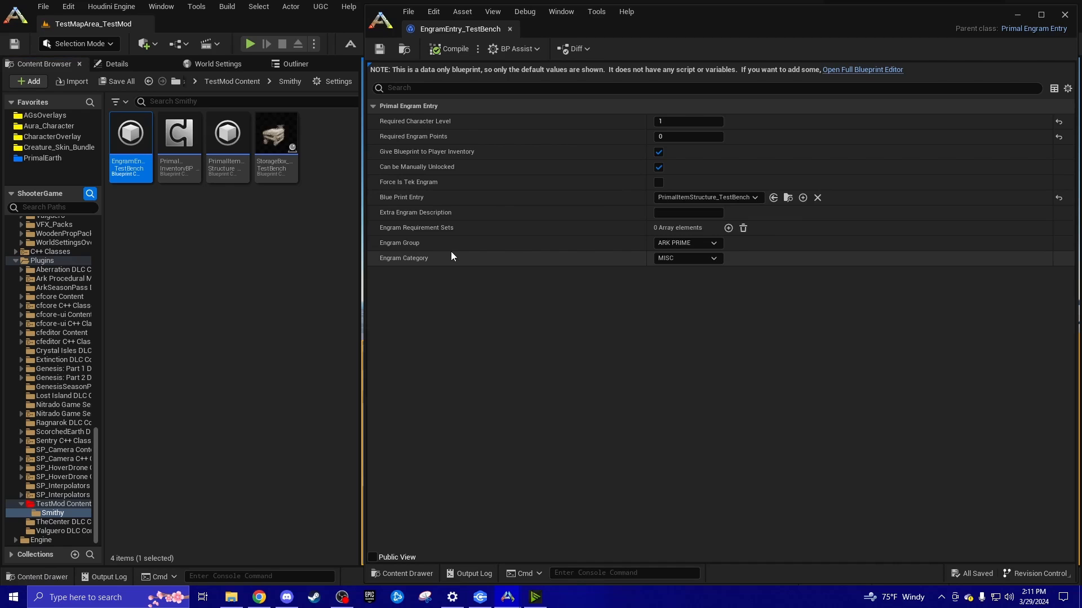
Open PrimalItemStructure_TestBench and set its Descriptive Name Base to "Test Bench".
click(282, 248)
click(237, 166)
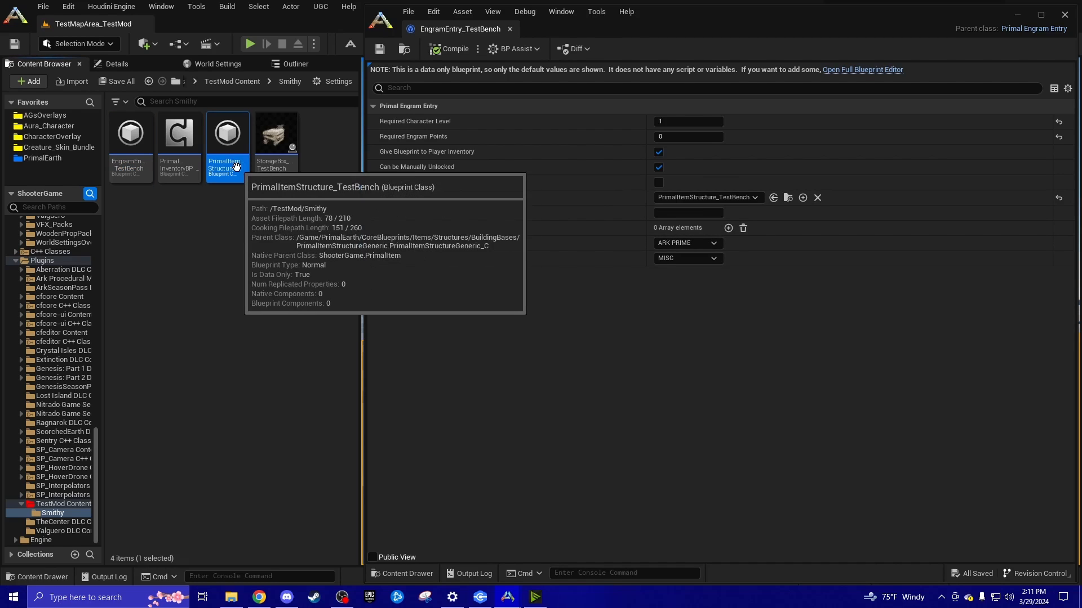
double_click(236, 166)
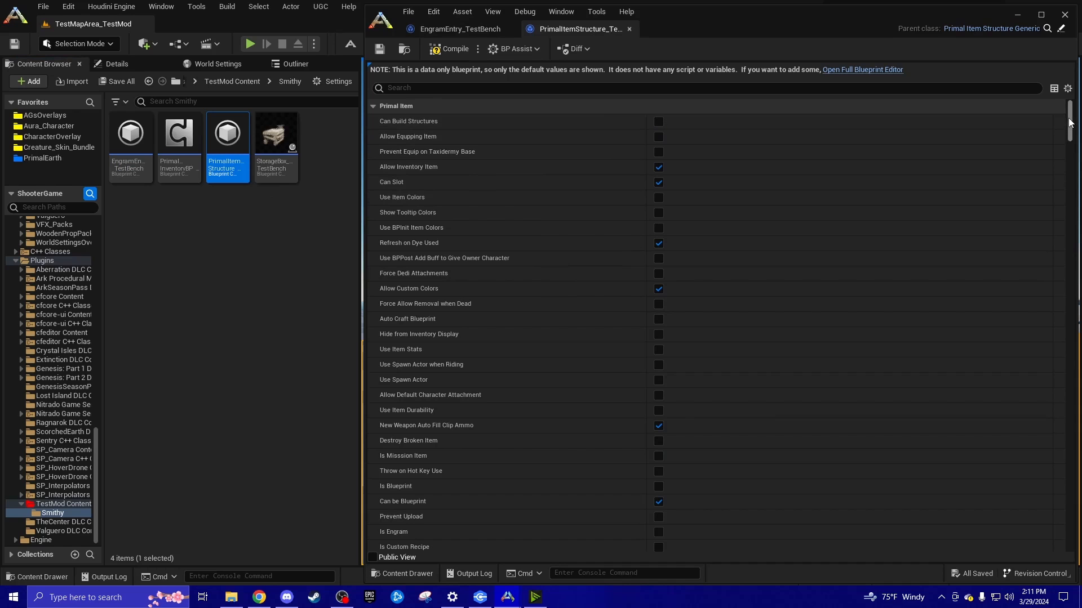
drag(1070, 122, 1050, 298)
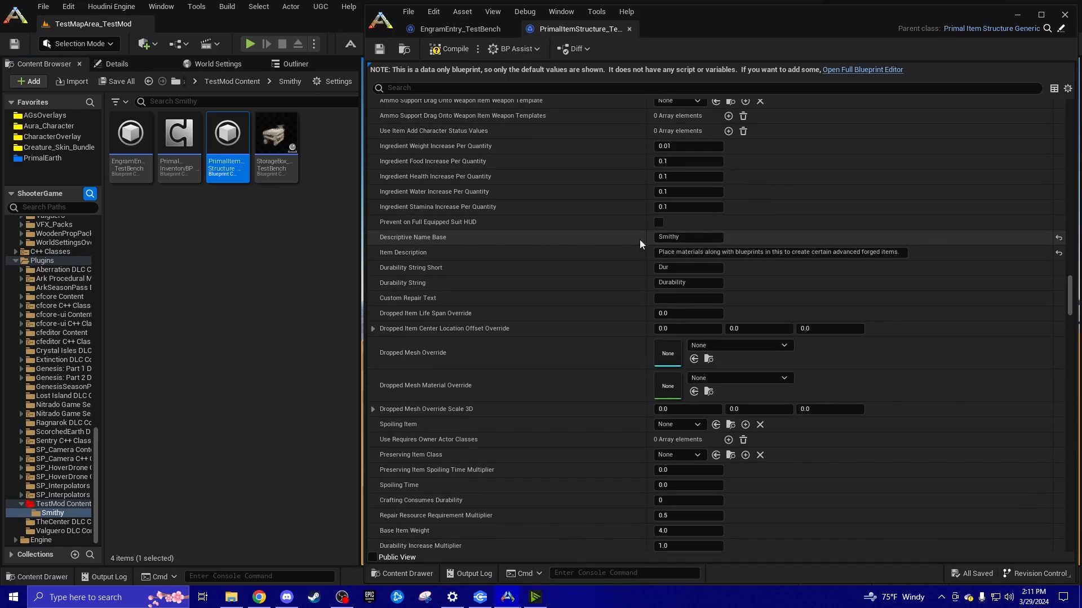
drag(711, 237, 623, 238)
text(Test bench)
click(679, 238)
key(BackSpace)
text(B)
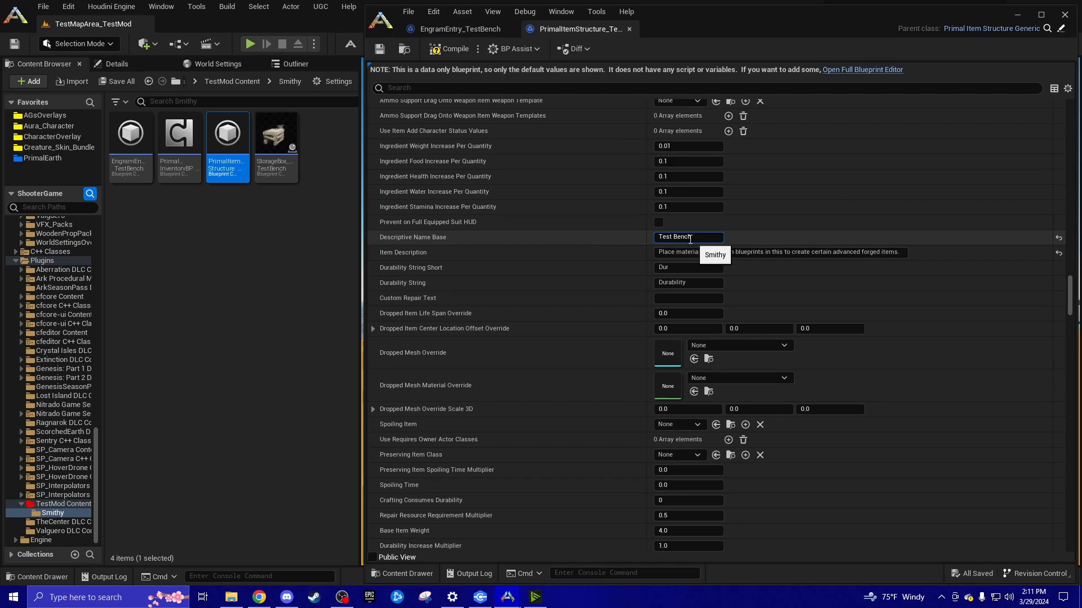
key(Return)
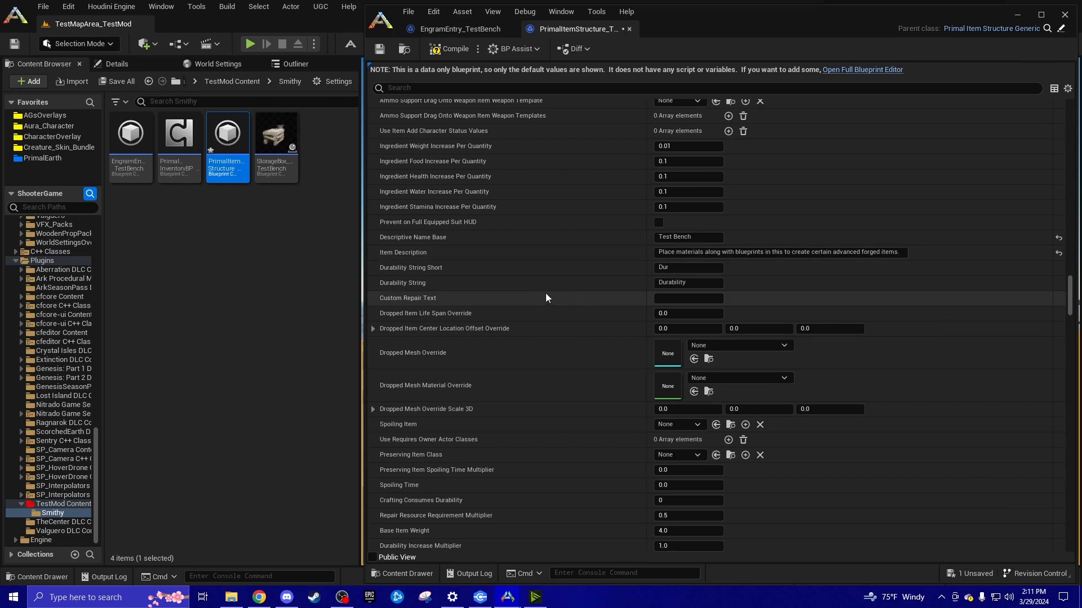
Collapse the item's Item Stat Infos and remove all elements from its Base Crafting Resource Requirements.
scroll(541, 290, down, 10)
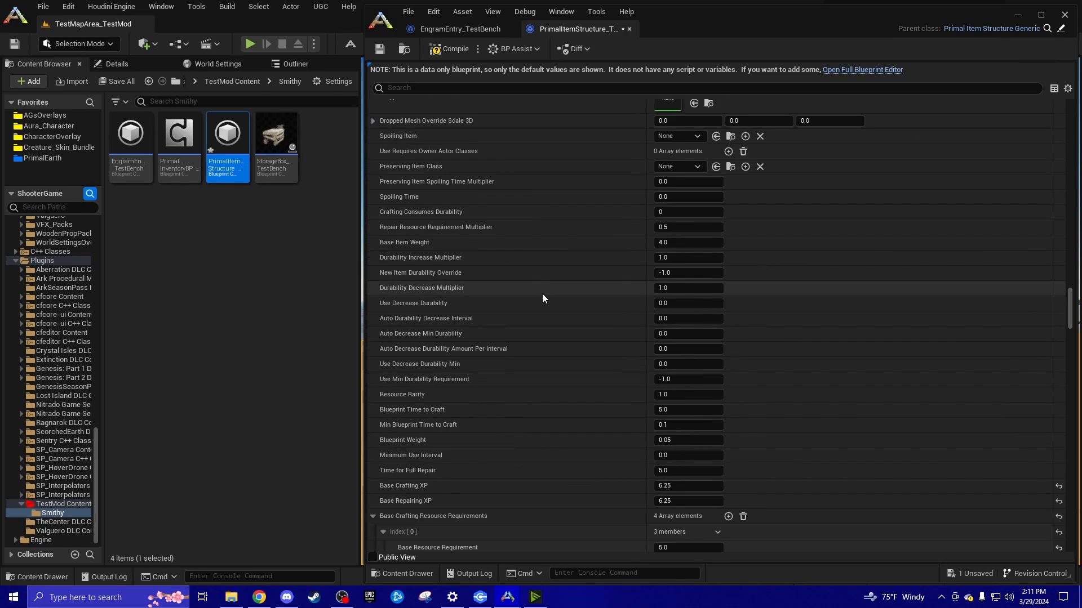
scroll(540, 296, down, 7)
scroll(544, 298, up, 10)
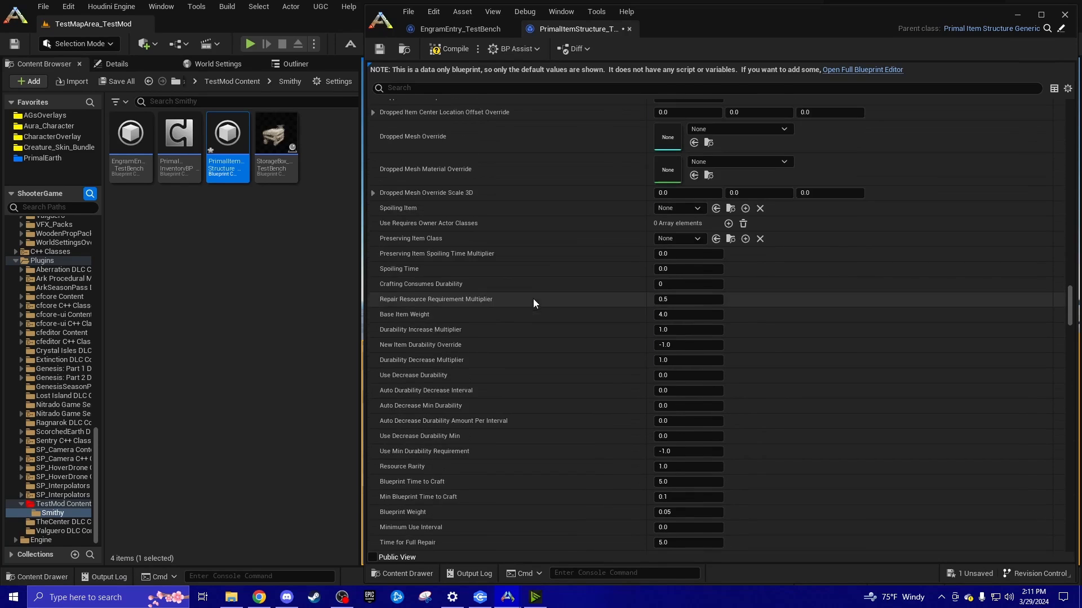
scroll(598, 243, up, 5)
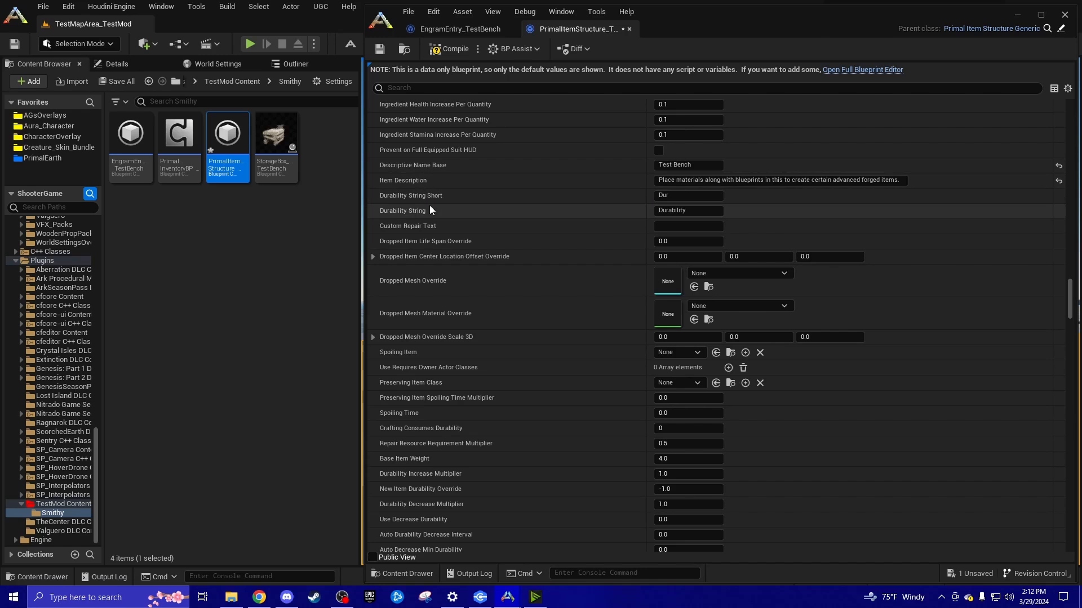
scroll(445, 258, down, 20)
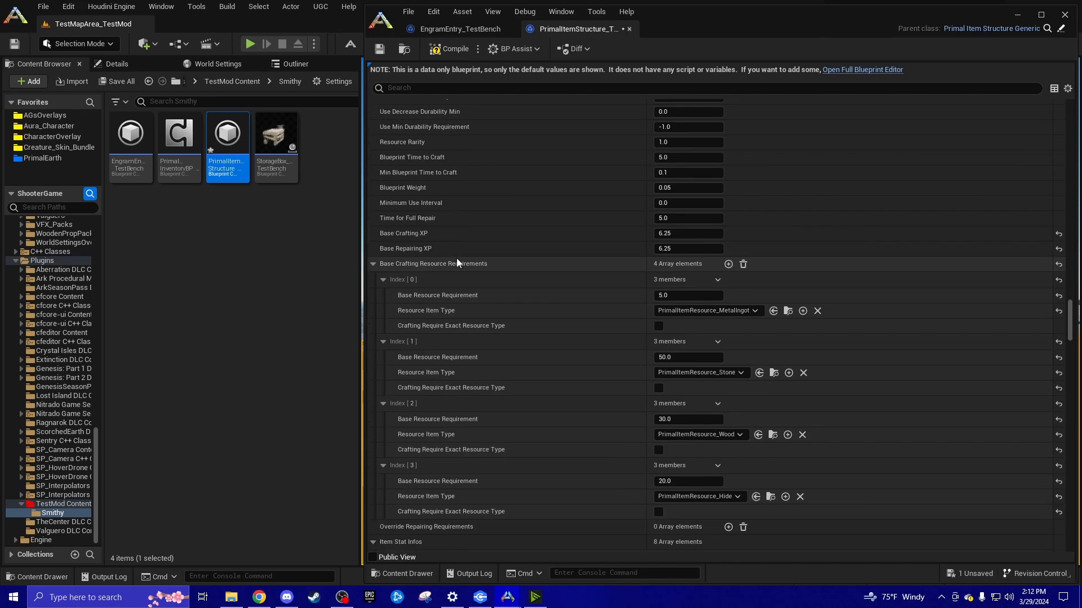
scroll(456, 260, up, 3)
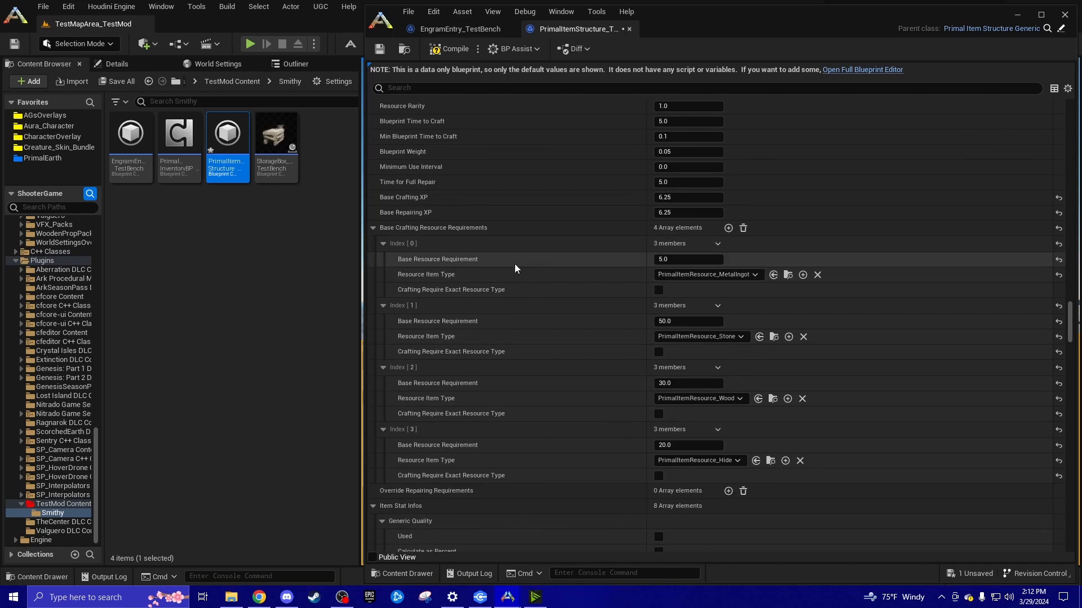
scroll(441, 338, up, 1)
click(372, 524)
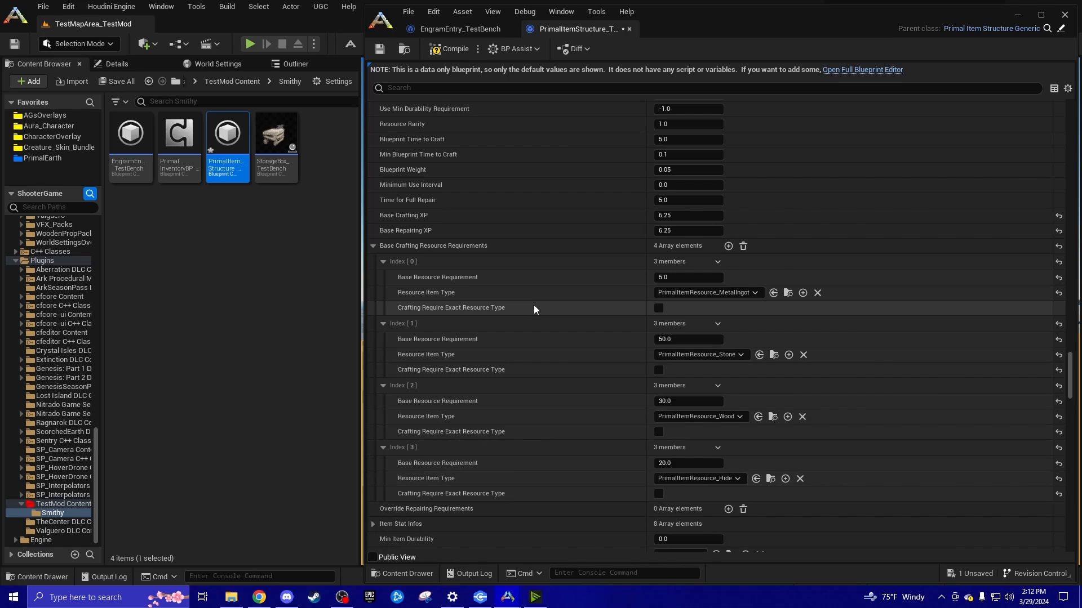
click(743, 246)
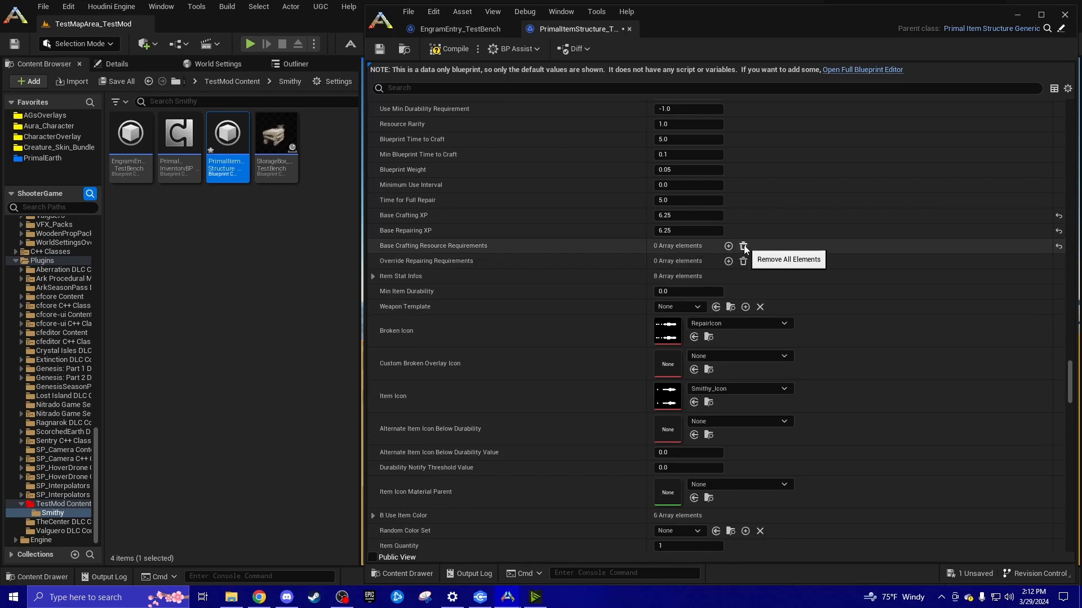
Add one Base Crafting Resource Requirement with an amount of 1 and PrimalItemResource_Thatch as the Resource Item Type.
click(728, 246)
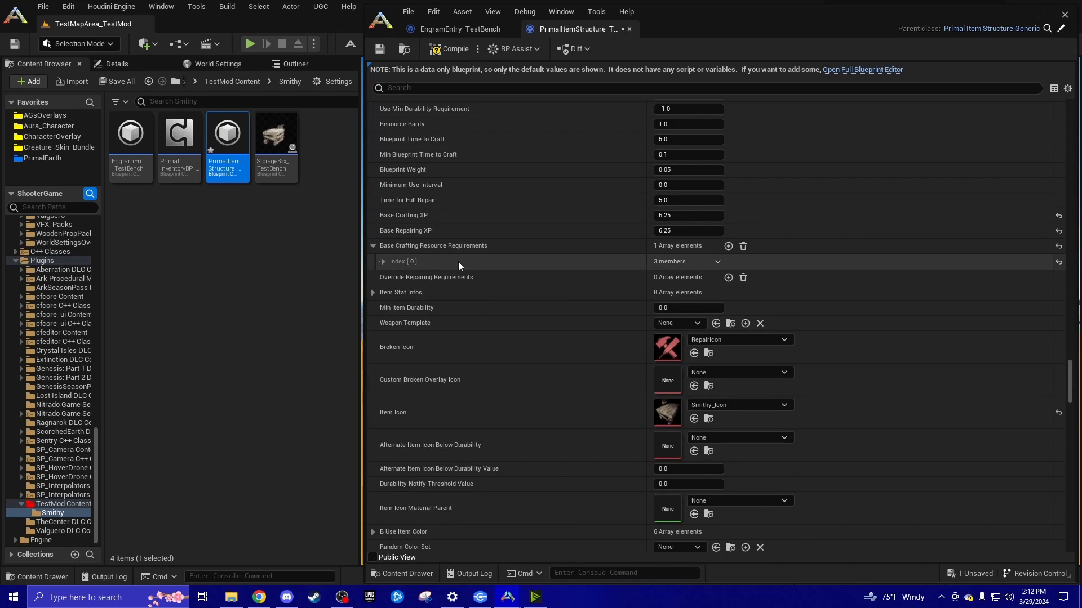
click(383, 262)
click(687, 277)
text(1)
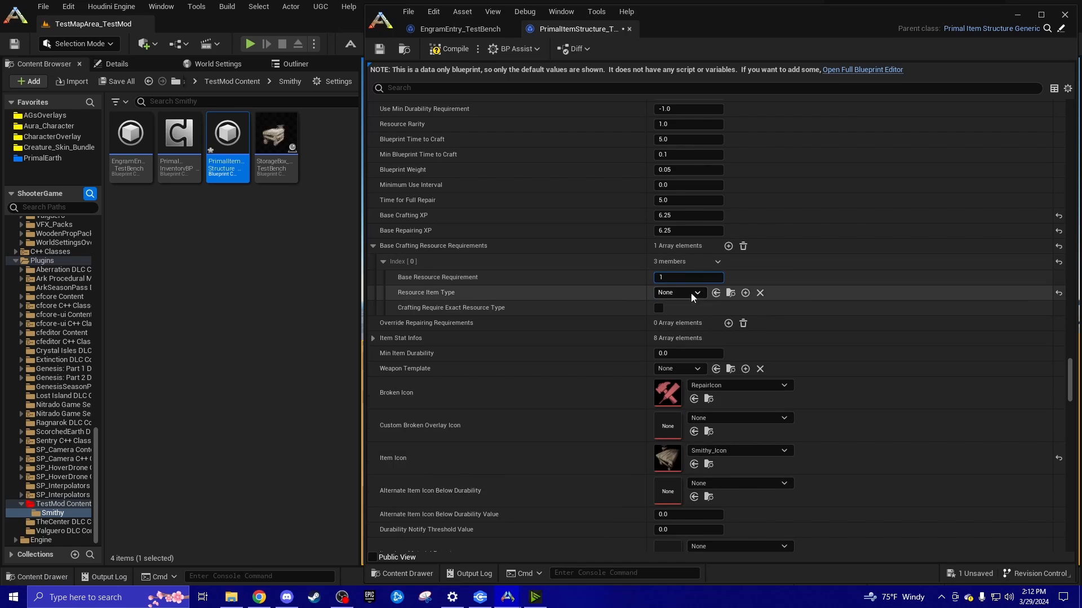
click(691, 296)
text(that)
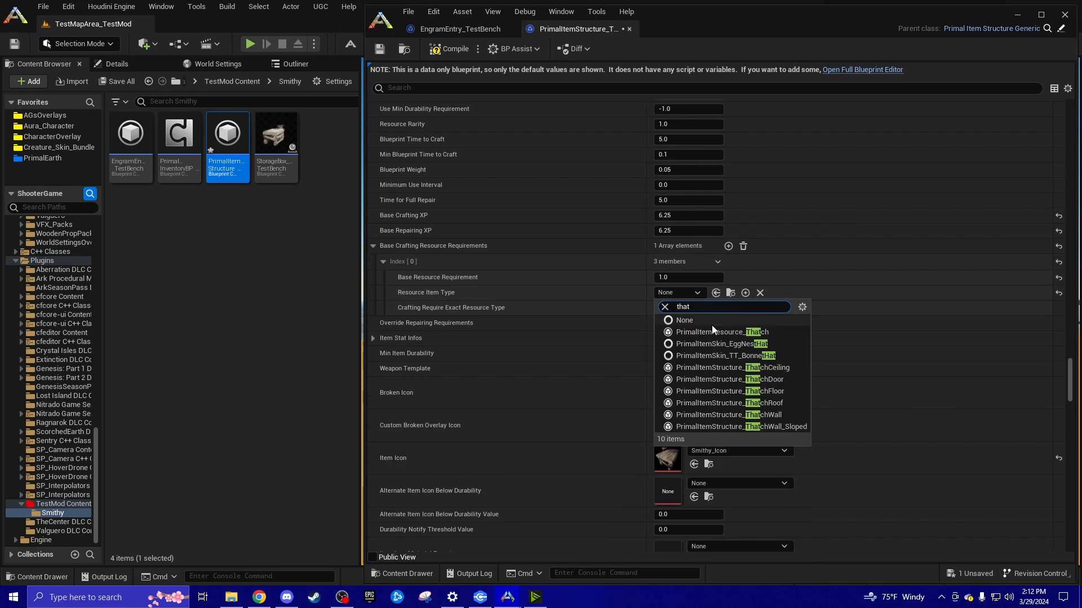
click(732, 332)
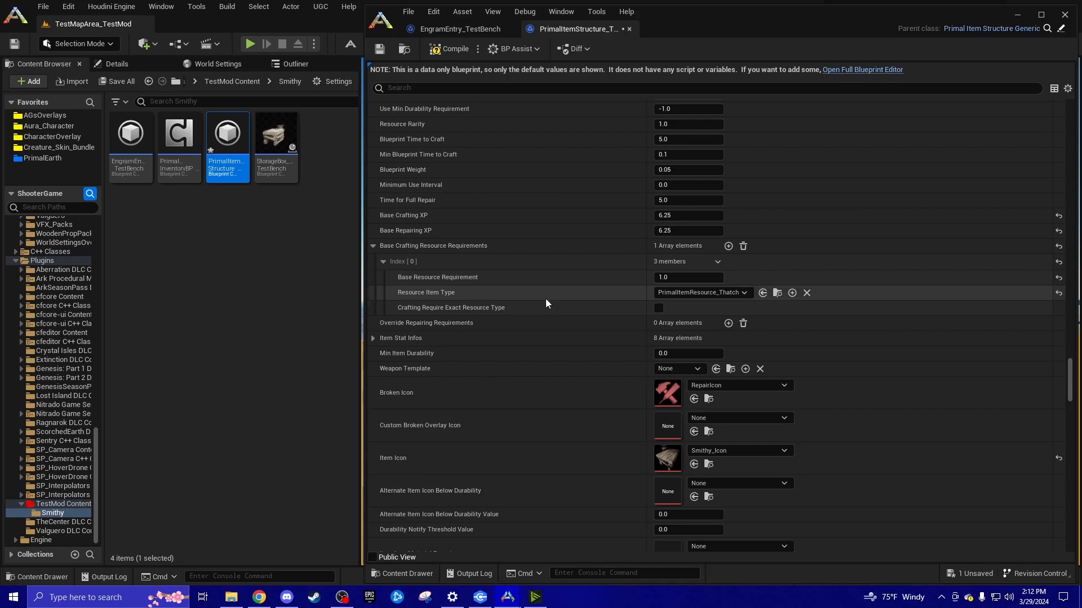
Search the textures for "table Icon" and assign Table_Icon as the Item Icon.
scroll(556, 323, down, 3)
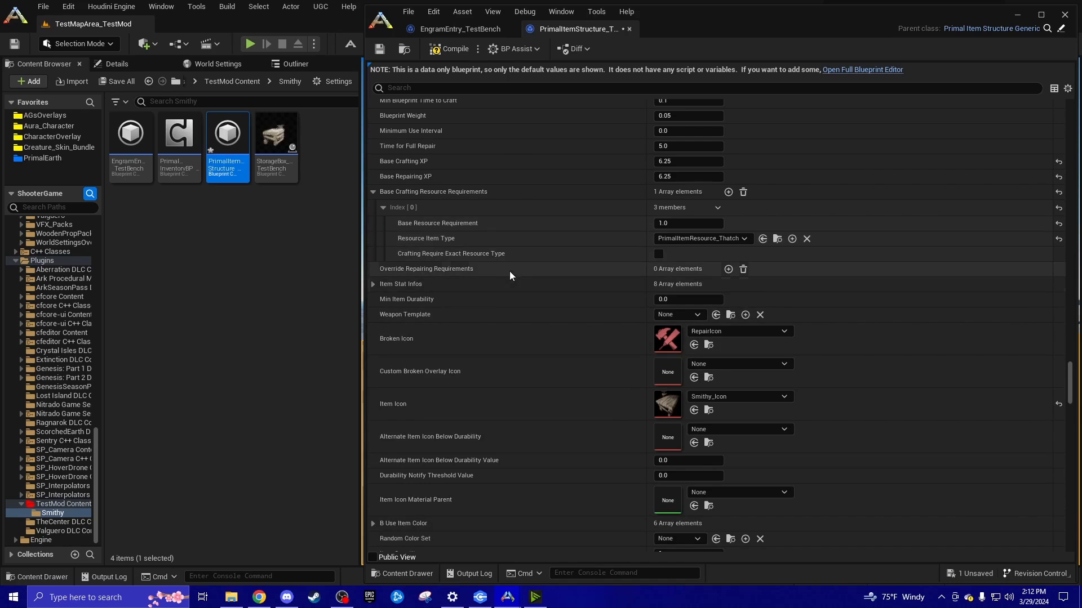
scroll(512, 276, down, 4)
scroll(606, 273, up, 1)
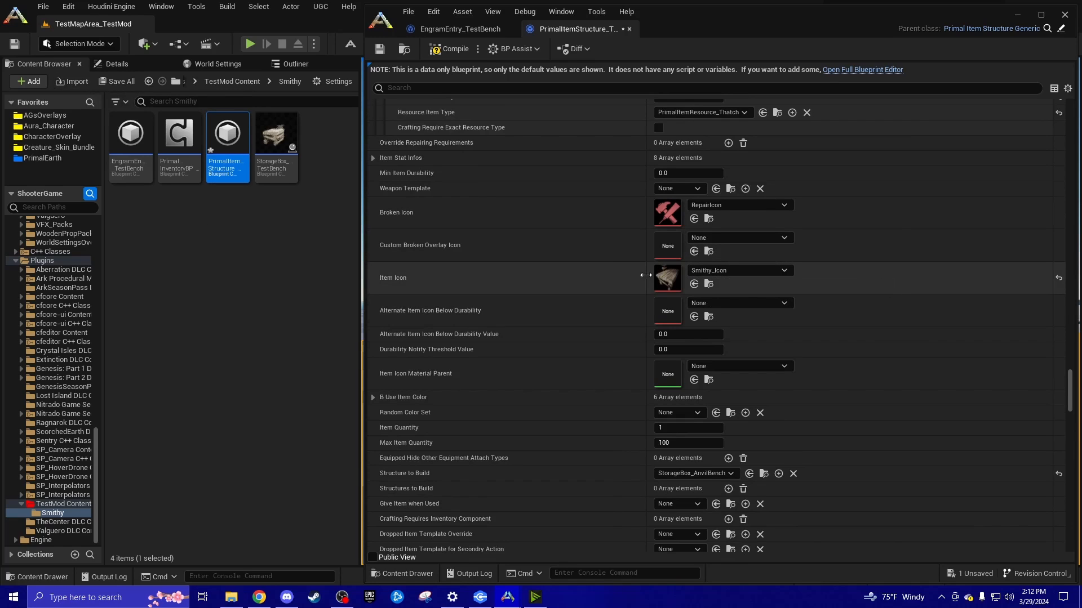
click(708, 271)
text(ta)
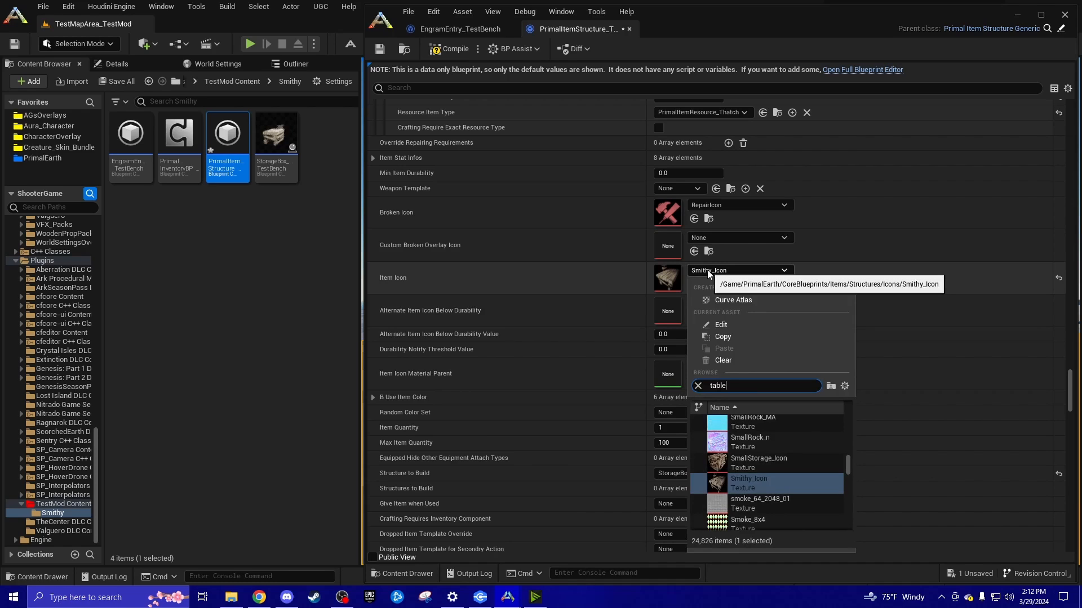
text(ble)
scroll(846, 454, down, 3)
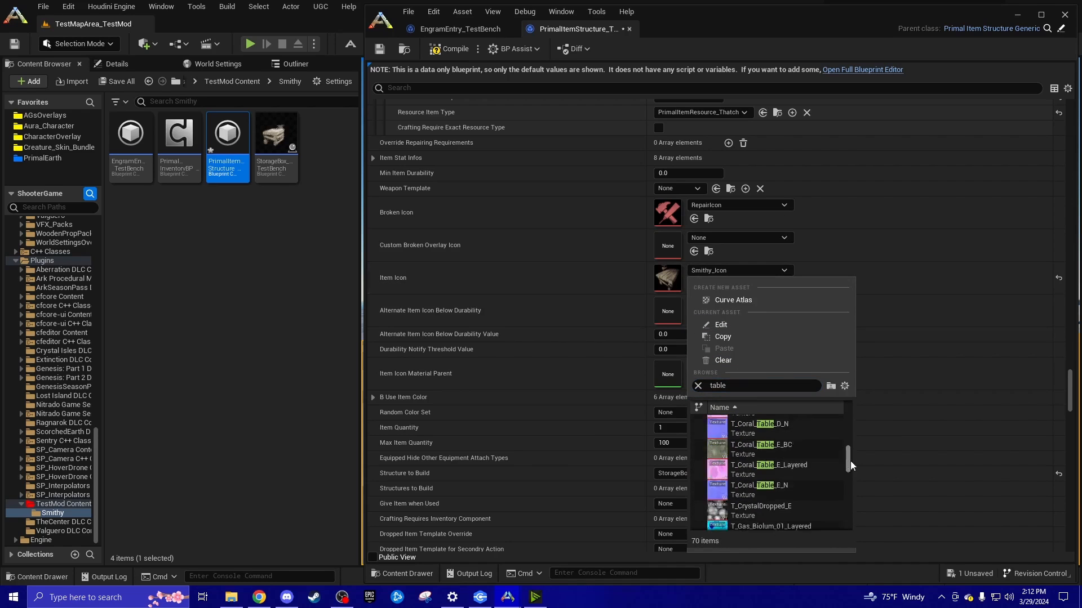
click(743, 386)
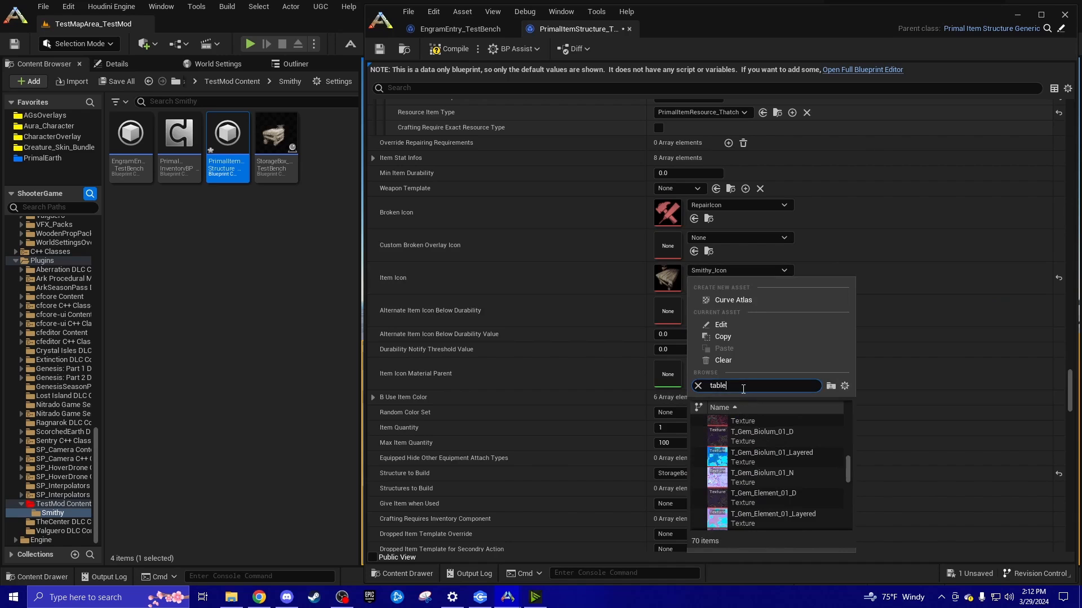
text(Icon)
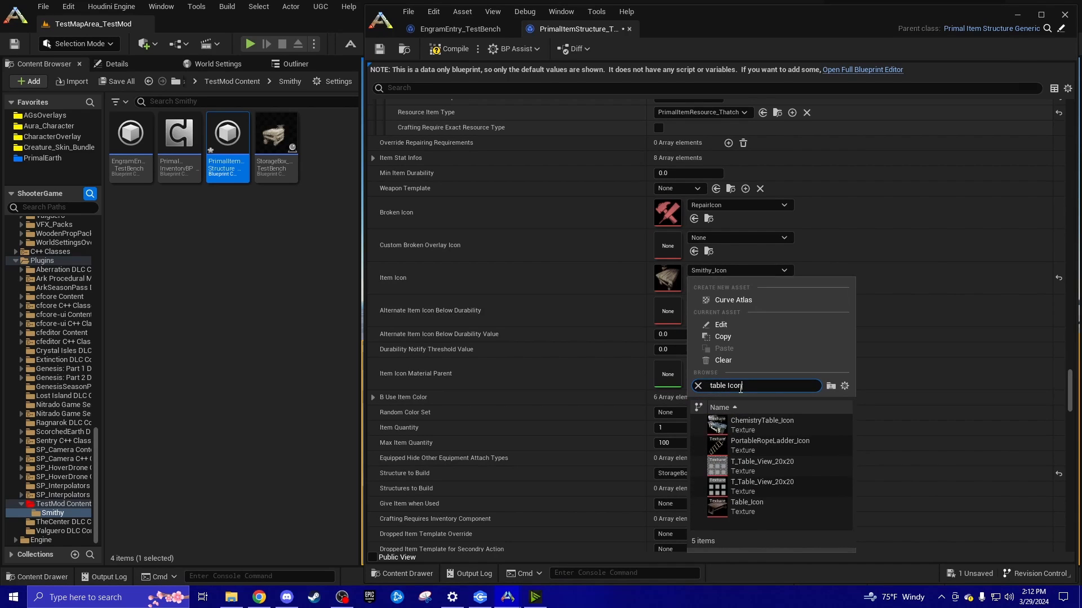
click(756, 509)
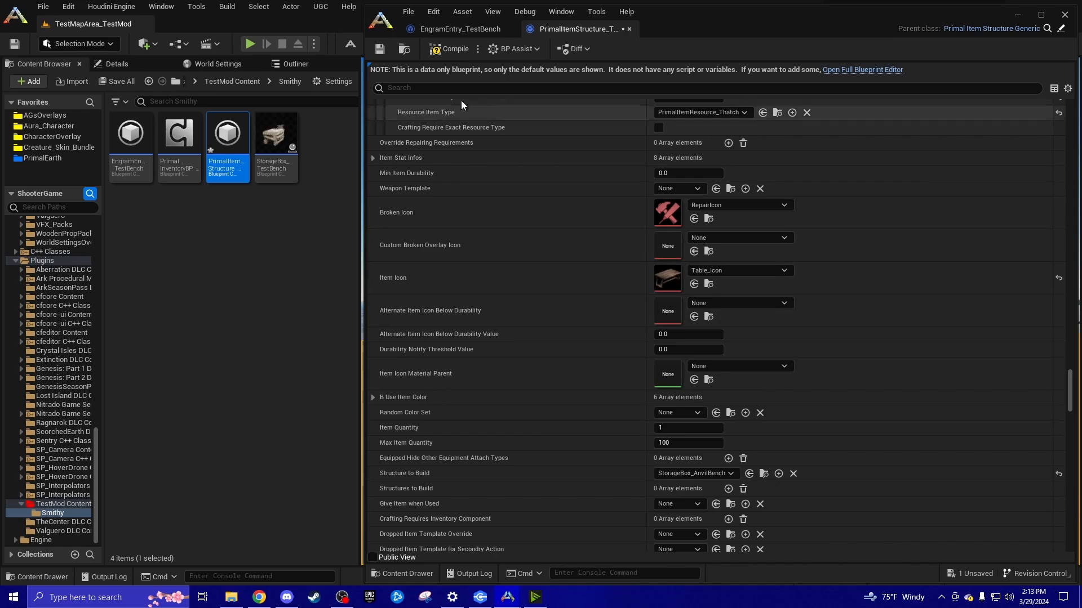
Assign the StorageBox_TestBench blueprint as the item's Structure to Build.
scroll(567, 261, down, 2)
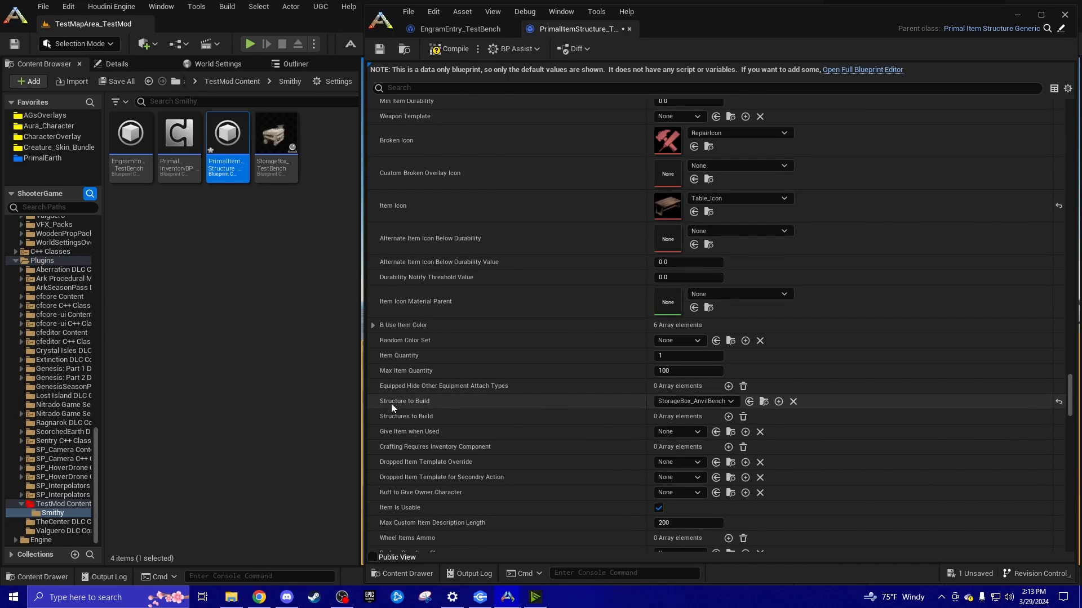
click(278, 176)
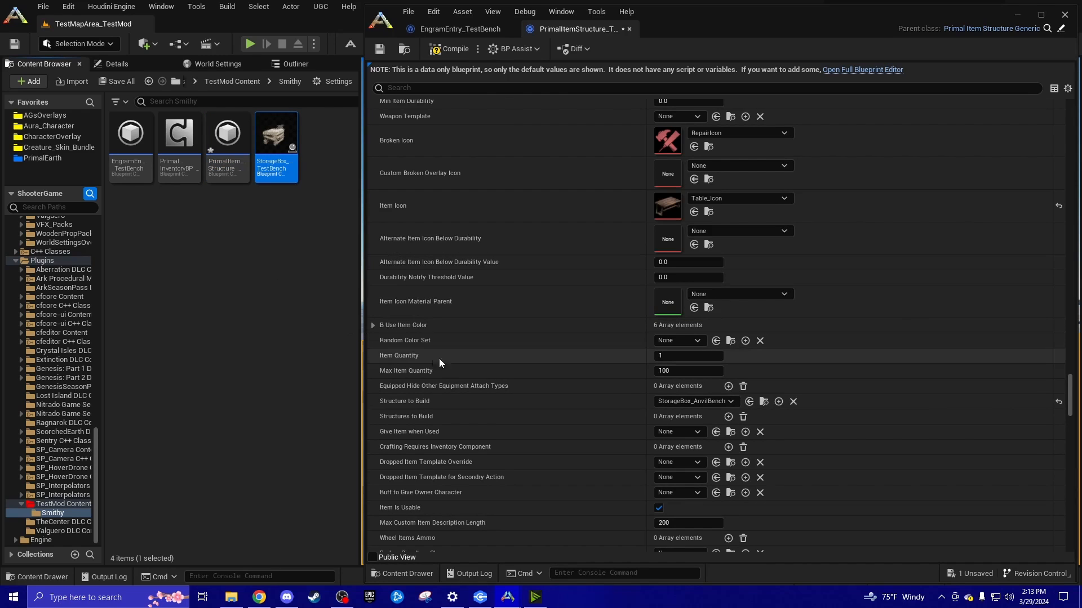
mouse_move(279, 166)
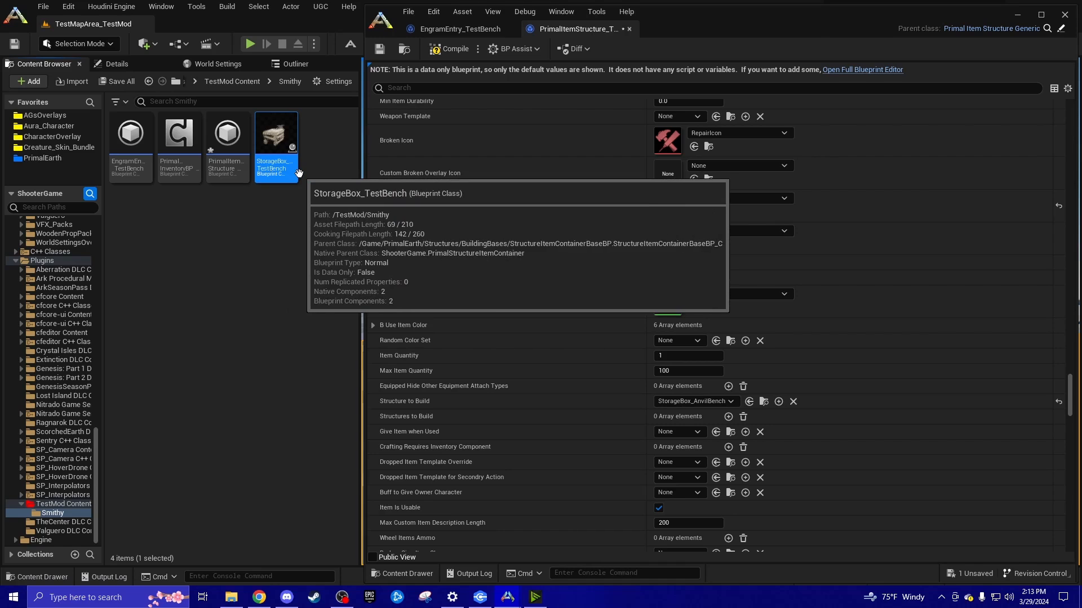
key(F2)
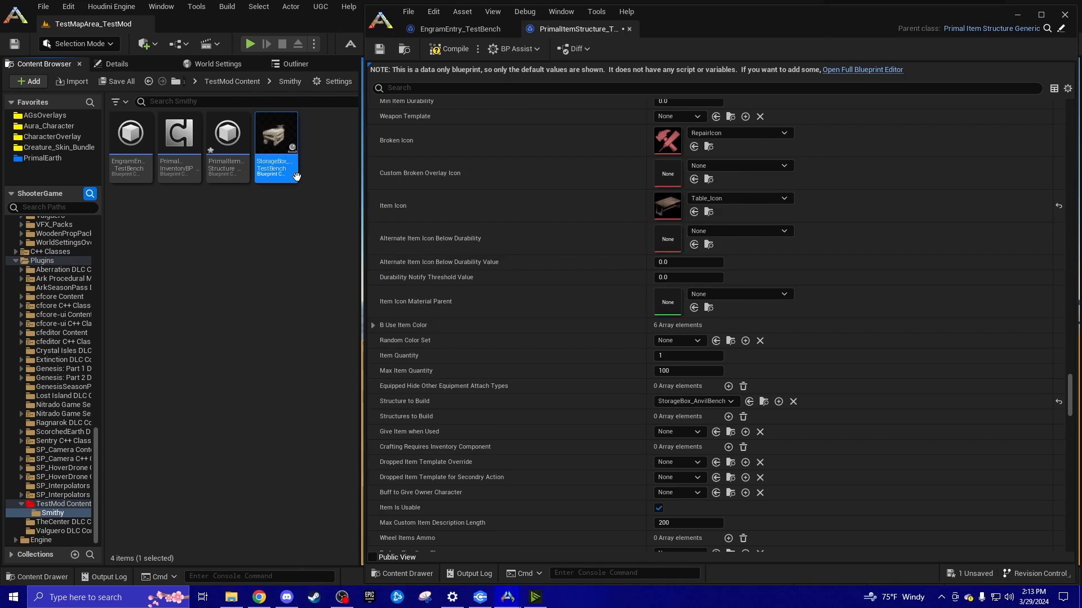
click(305, 339)
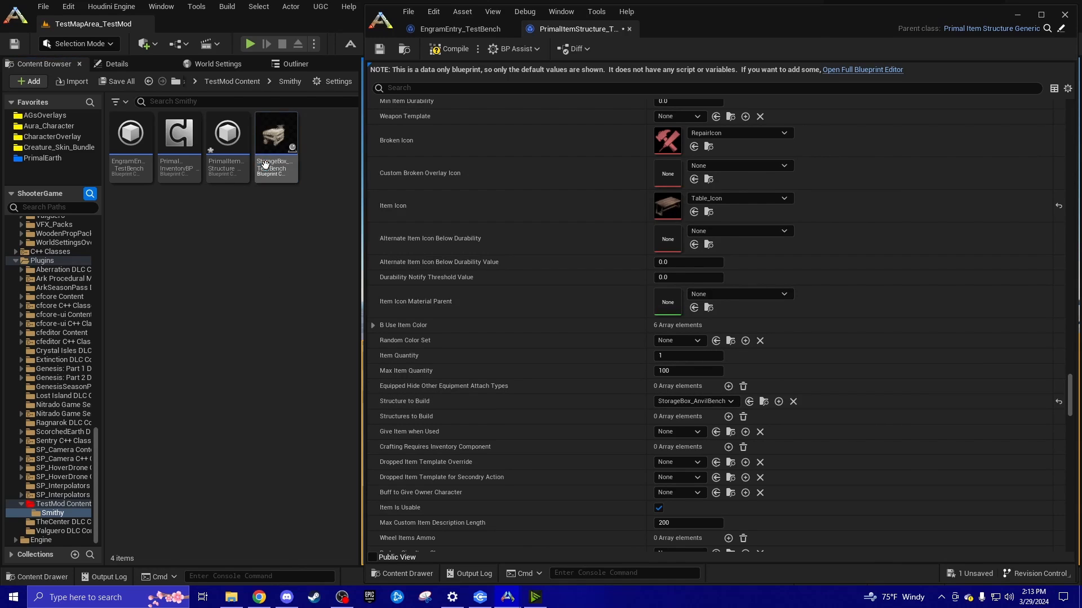
click(276, 135)
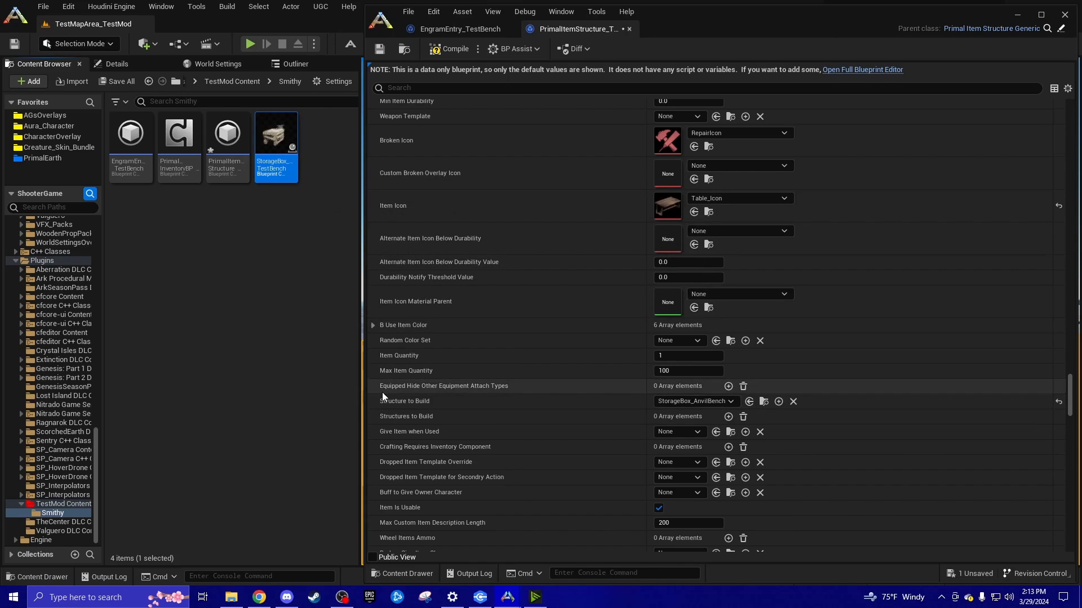
click(749, 402)
Search "testbench" to reselect the Structure to Build, clear it, and assign StorageBox_TestBench again from the Smithy folder.
click(701, 403)
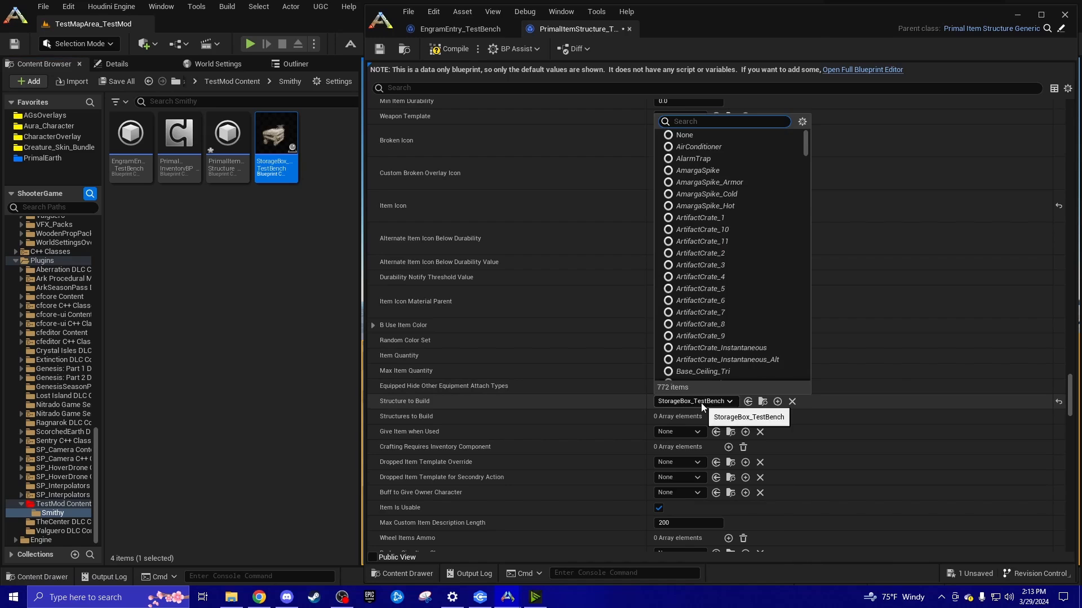
text(testbench)
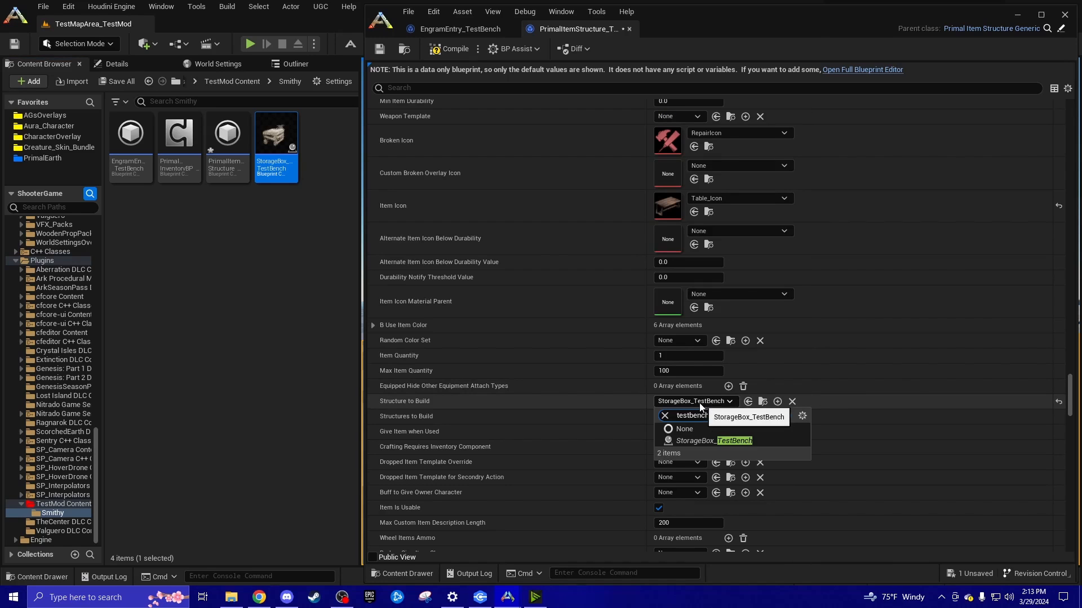
click(716, 441)
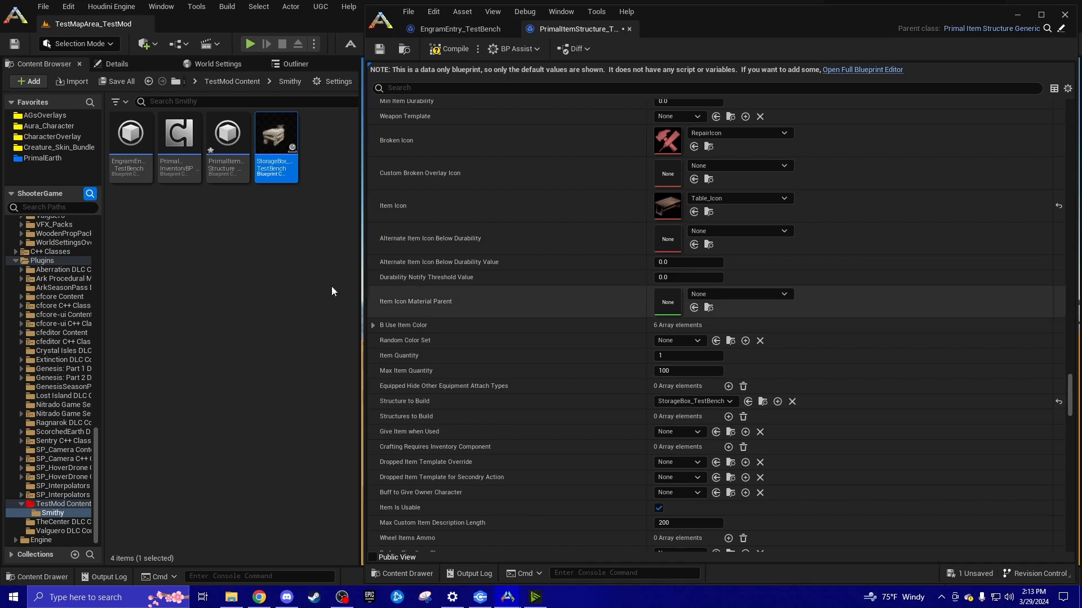
click(791, 402)
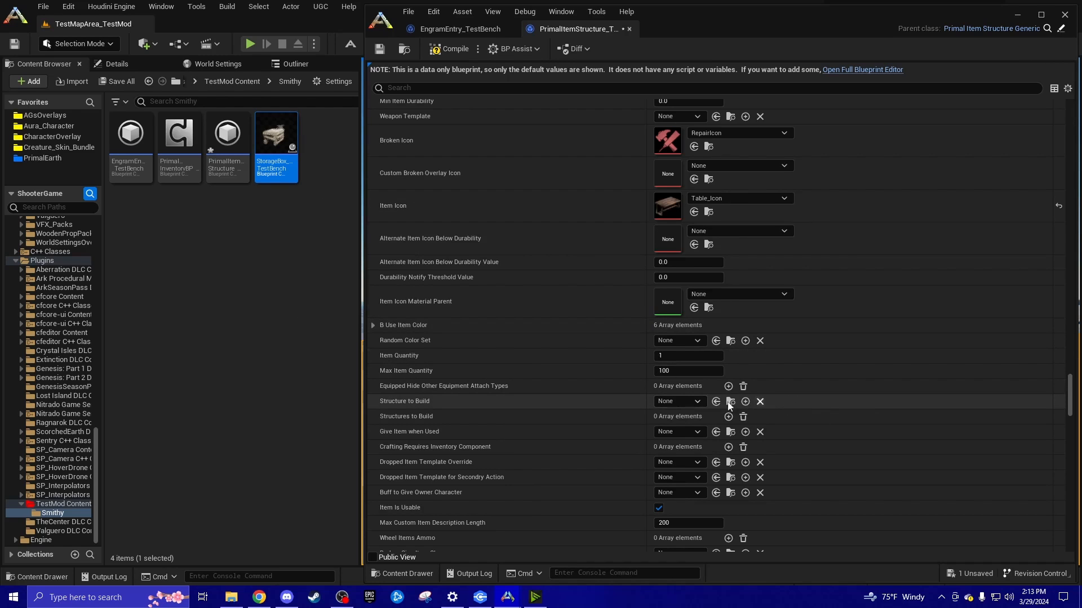
drag(276, 138, 664, 404)
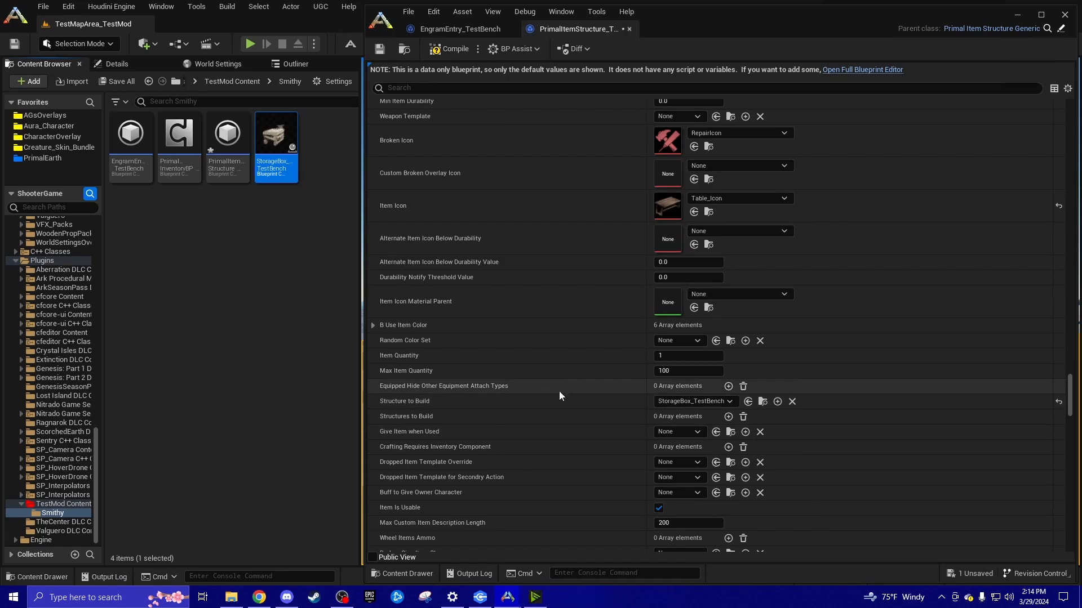
Review the item's remaining defaults down to the default folder paths, and compile and save the blueprint.
scroll(542, 387, down, 10)
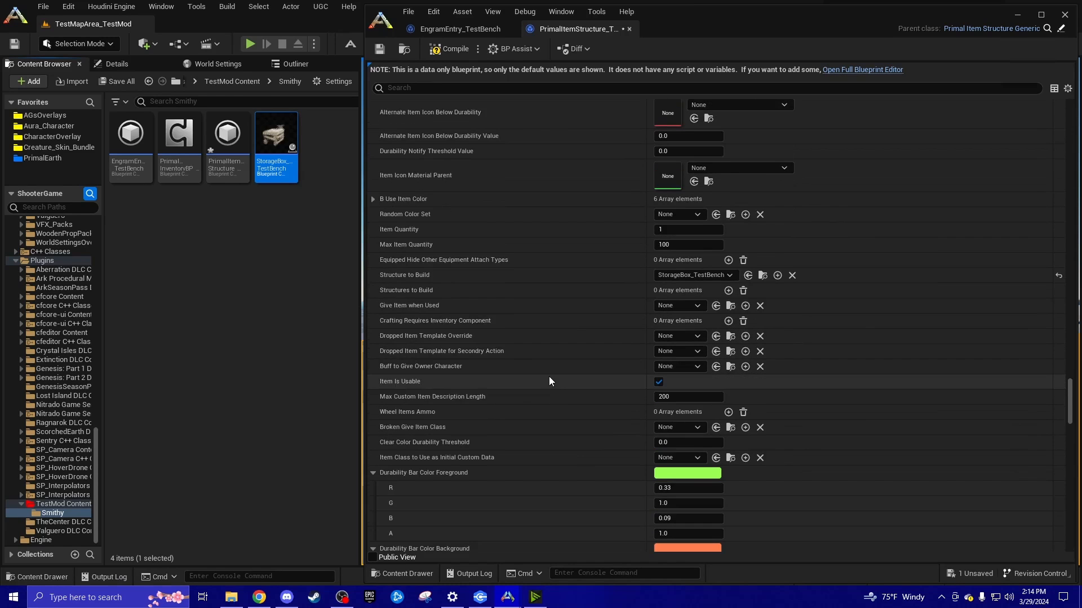
scroll(549, 374, down, 13)
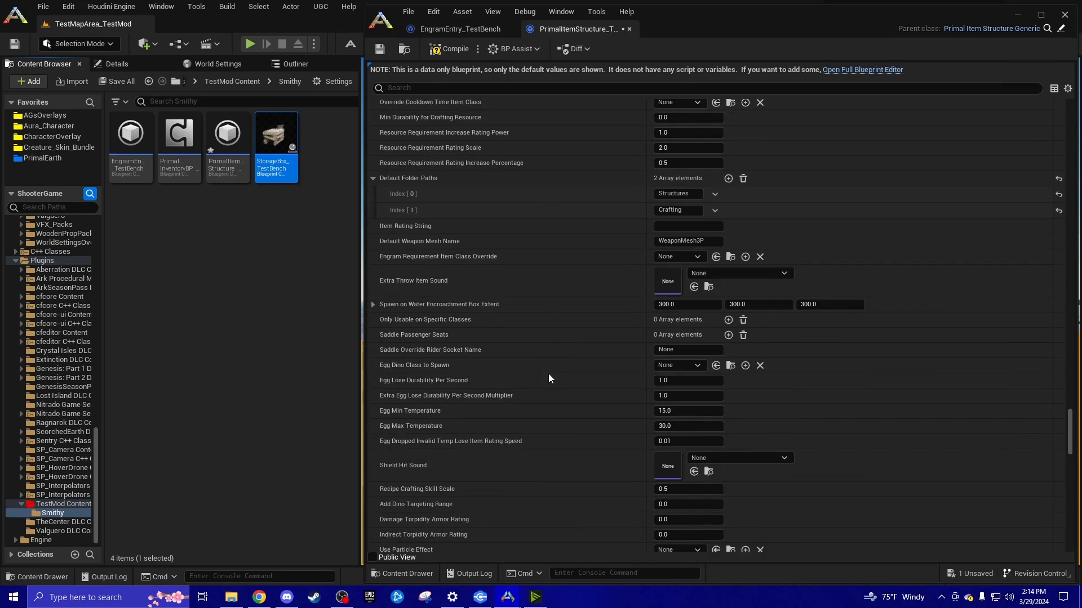
click(449, 49)
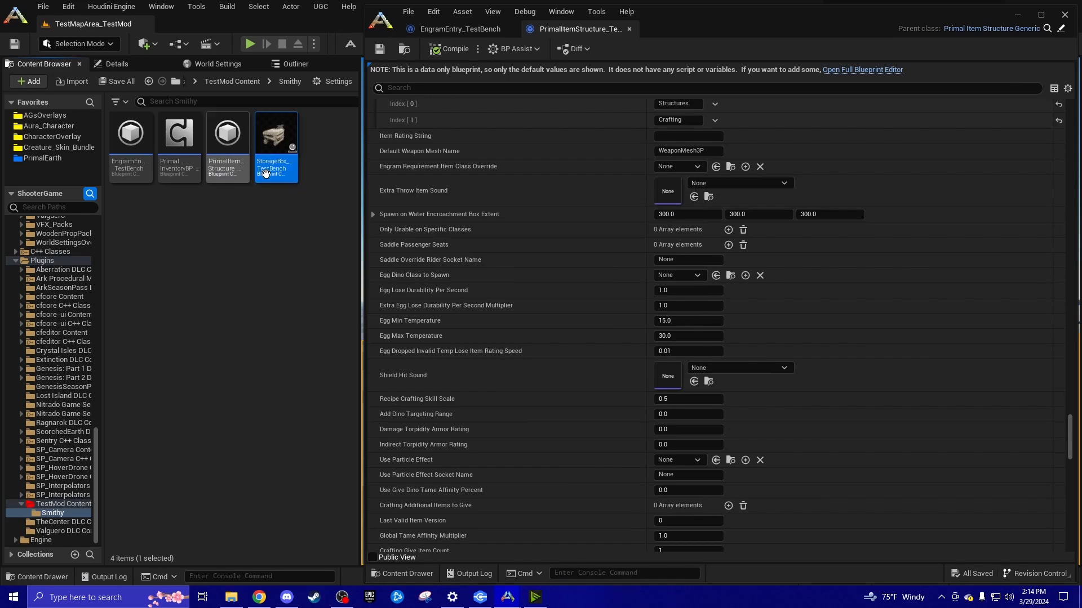
Open the StorageBox_TestBench blueprint and select its root entry to show the class defaults.
mouse_move(284, 187)
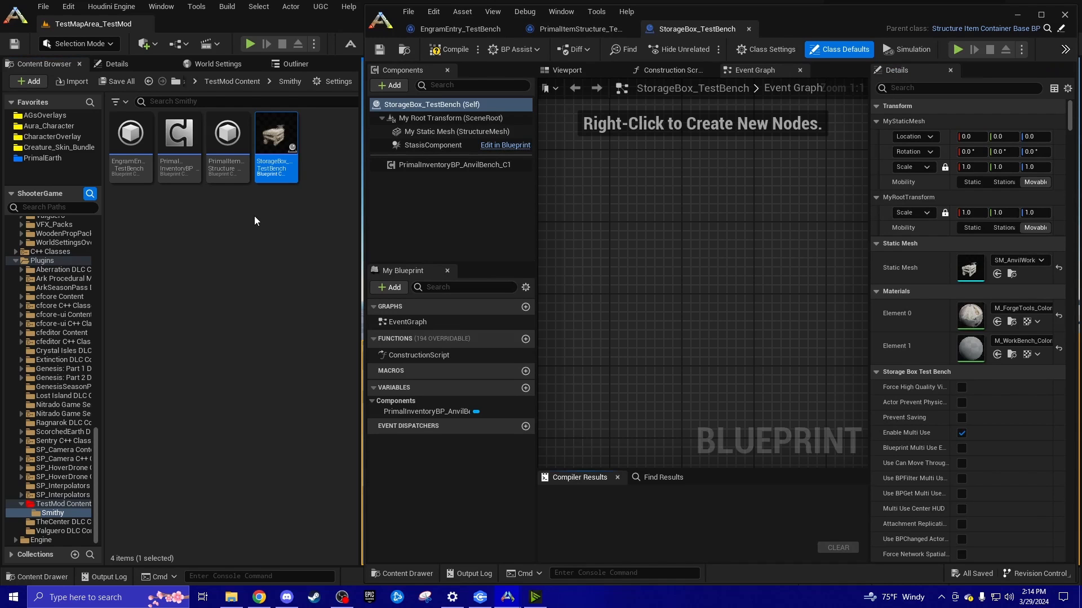
click(445, 211)
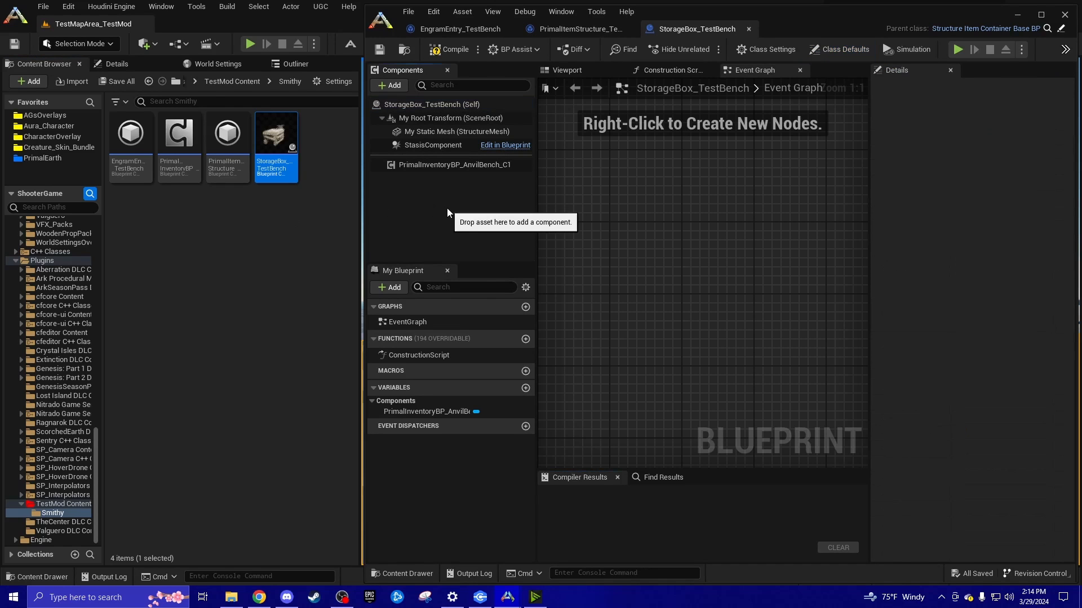
click(414, 105)
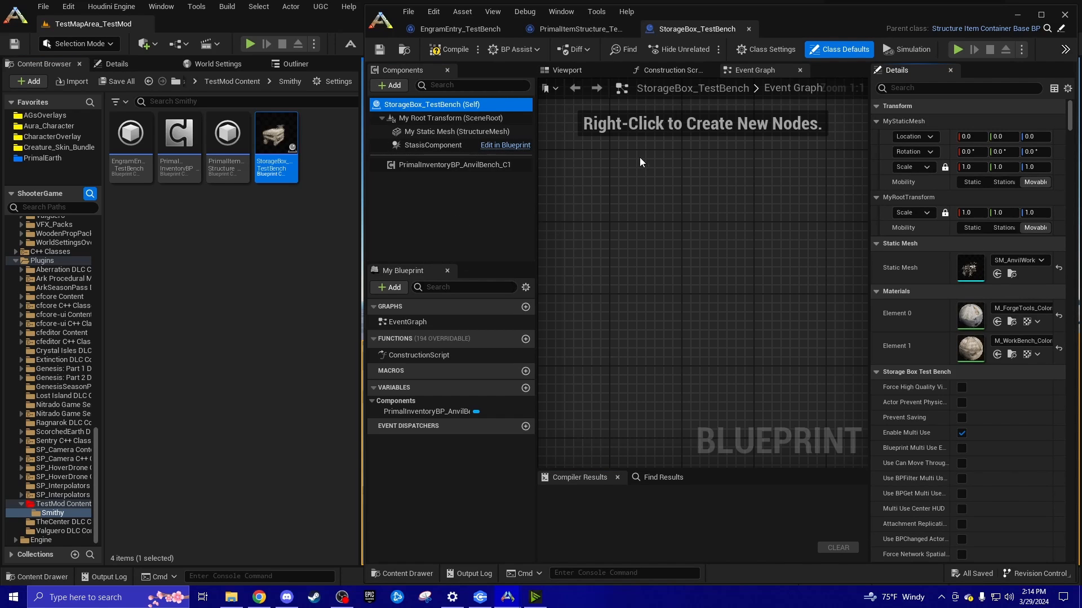
Open the full blueprint editor for PrimalItemStructure_TestBench and return to StorageBox_TestBench.
click(580, 29)
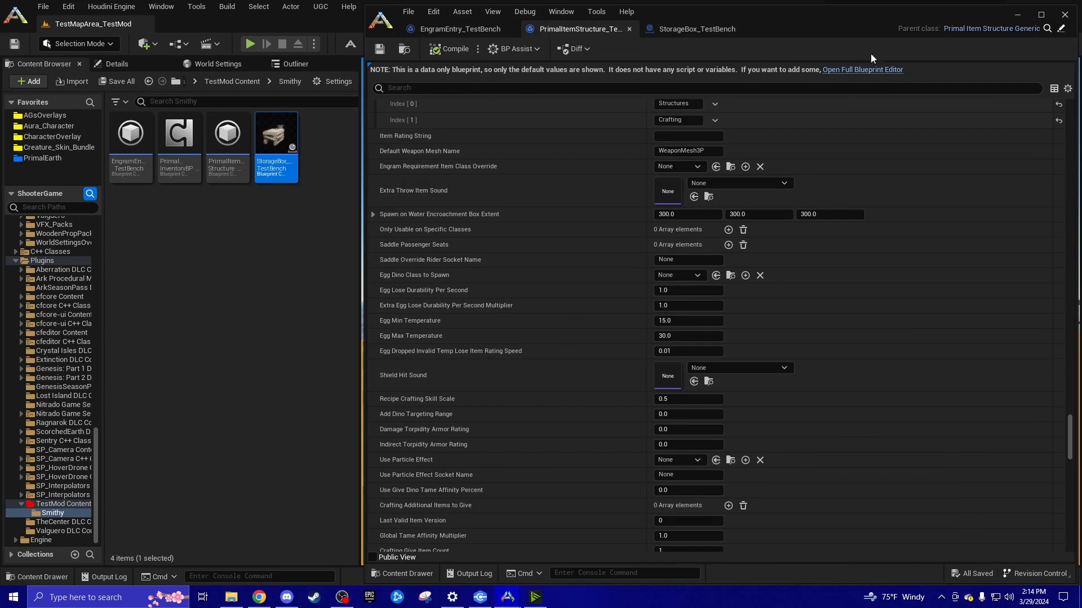
click(841, 70)
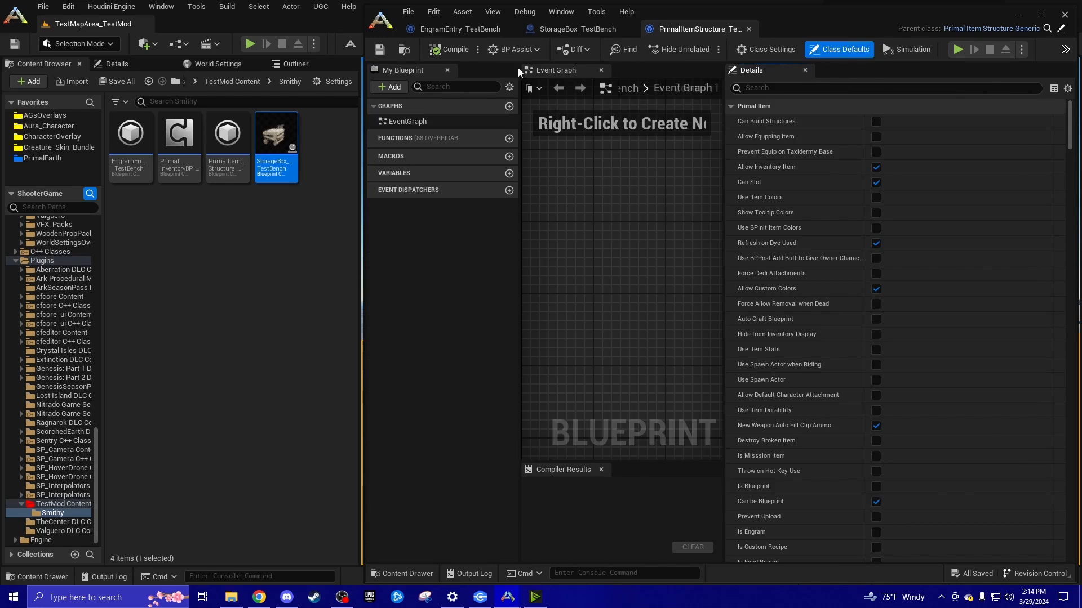
click(555, 28)
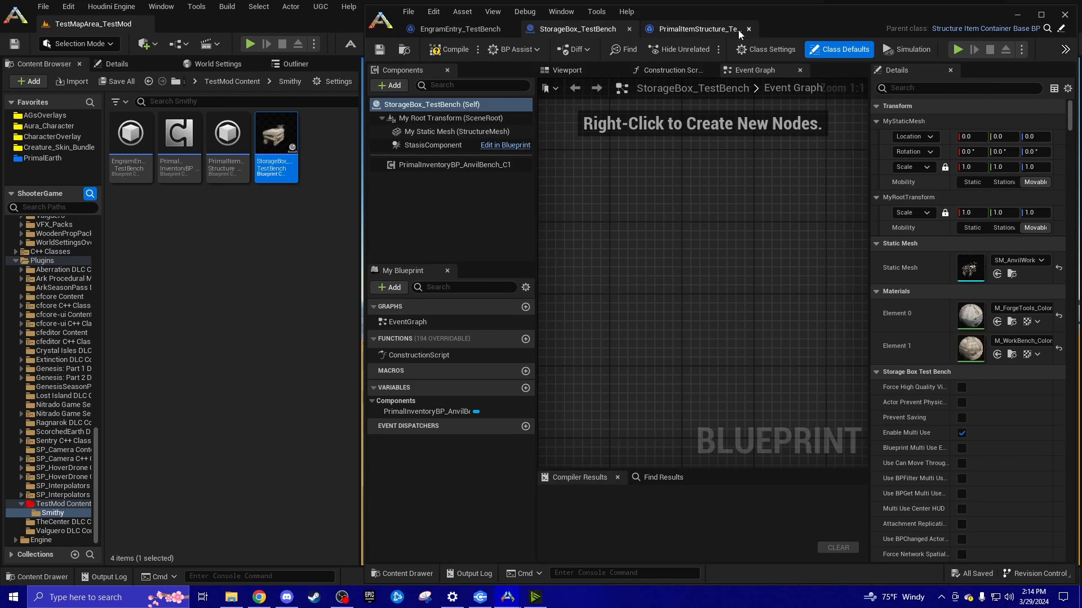
drag(739, 33, 597, 30)
click(698, 29)
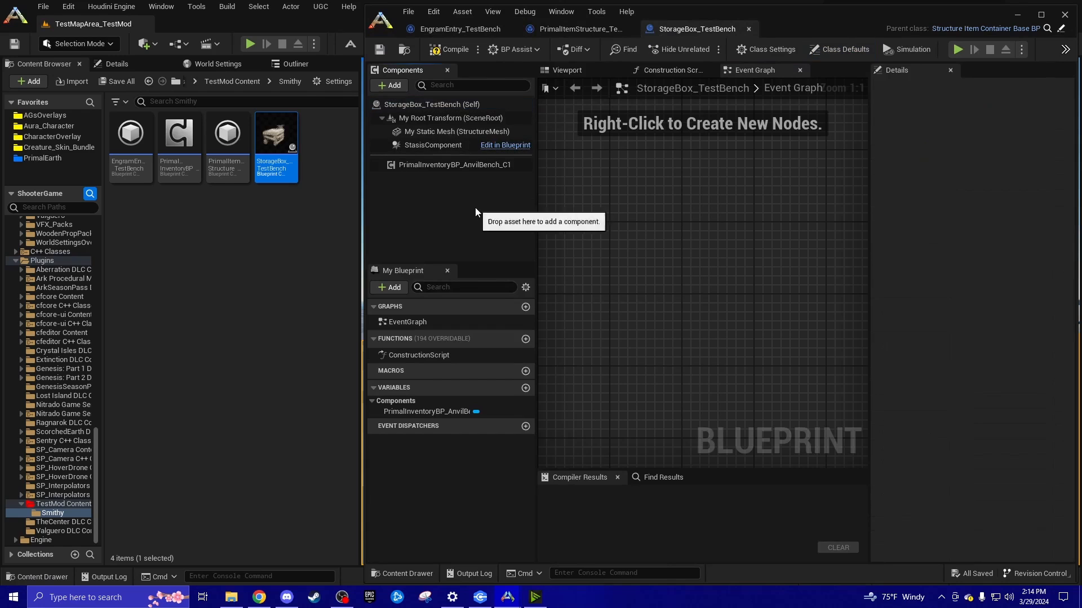
Close the My Blueprint and Components panels of StorageBox_TestBench and display its class defaults.
click(448, 270)
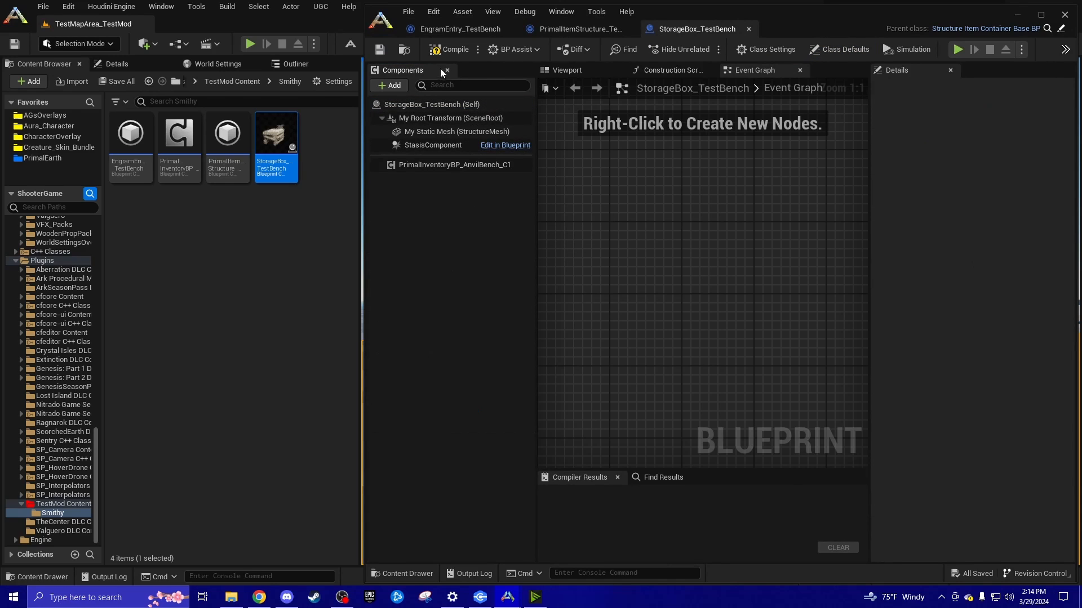
click(446, 70)
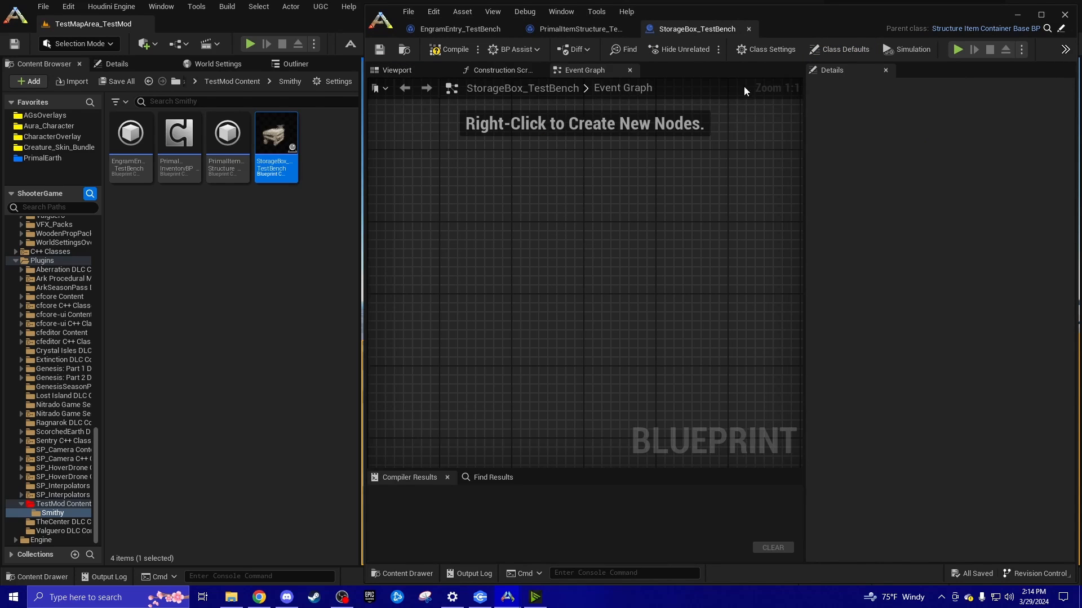
click(831, 53)
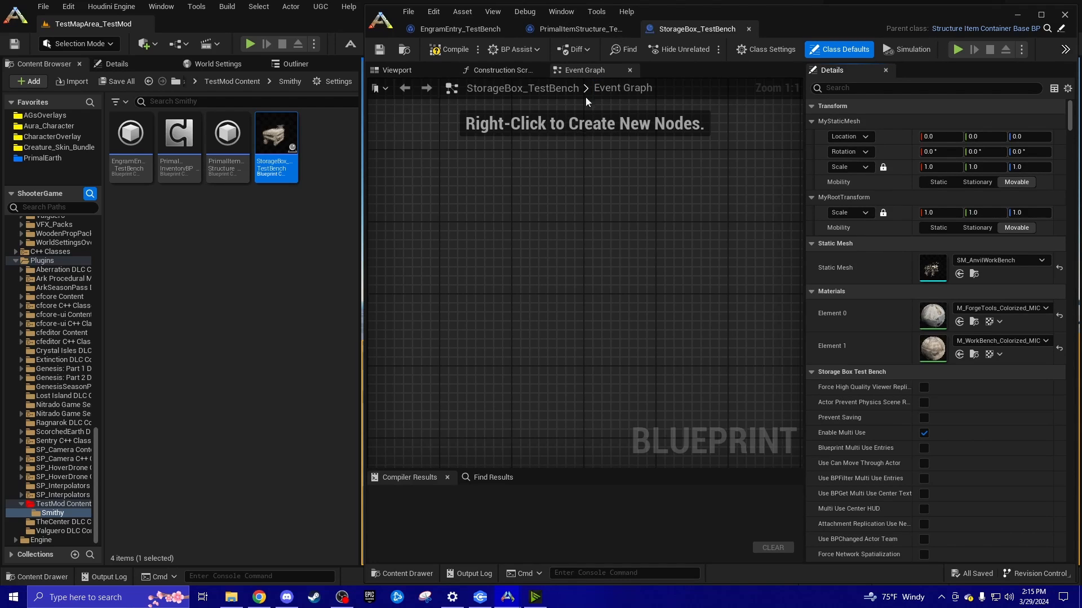
Restore the Components and My Blueprint panels in the StorageBox_TestBench editor.
click(561, 12)
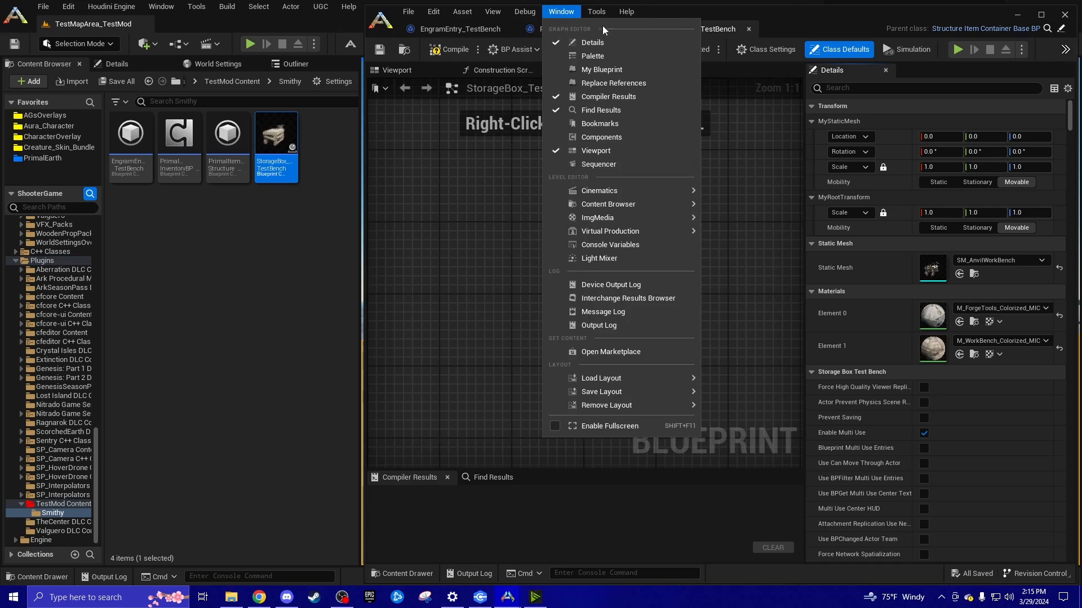
click(615, 139)
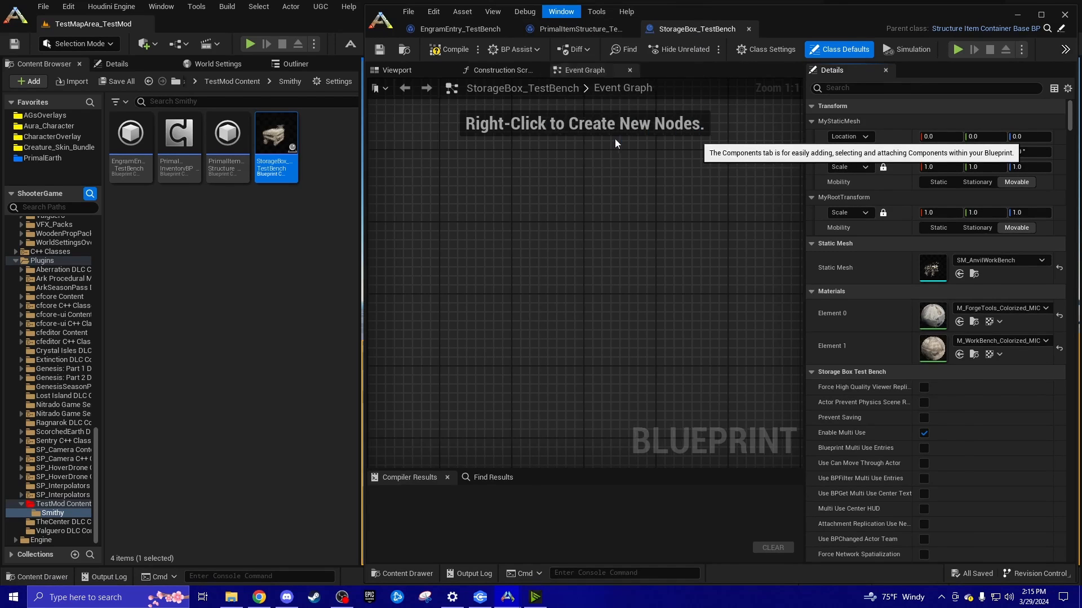
click(563, 13)
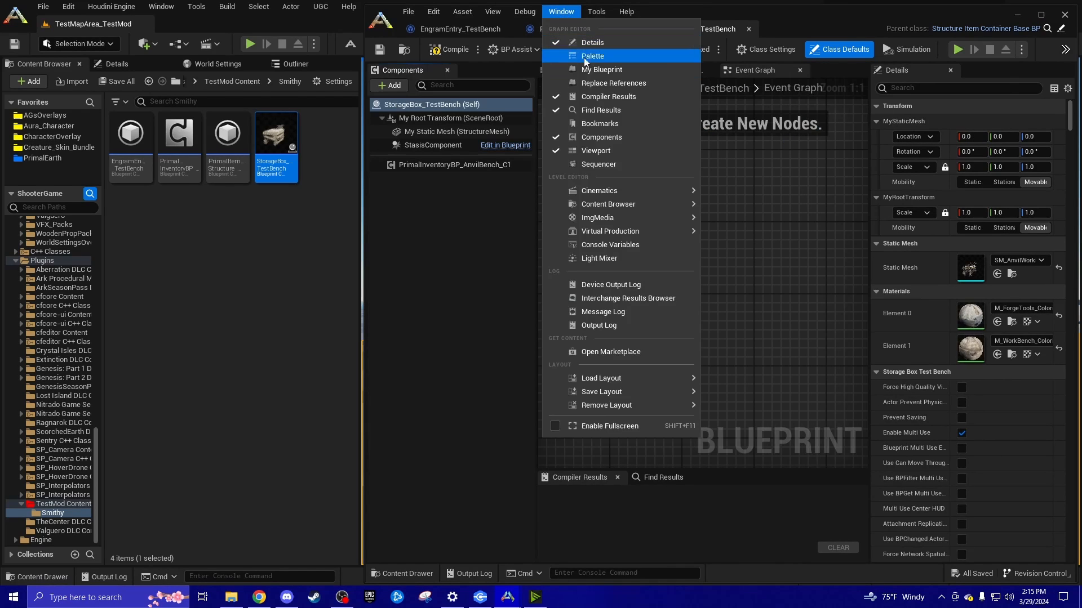
click(589, 69)
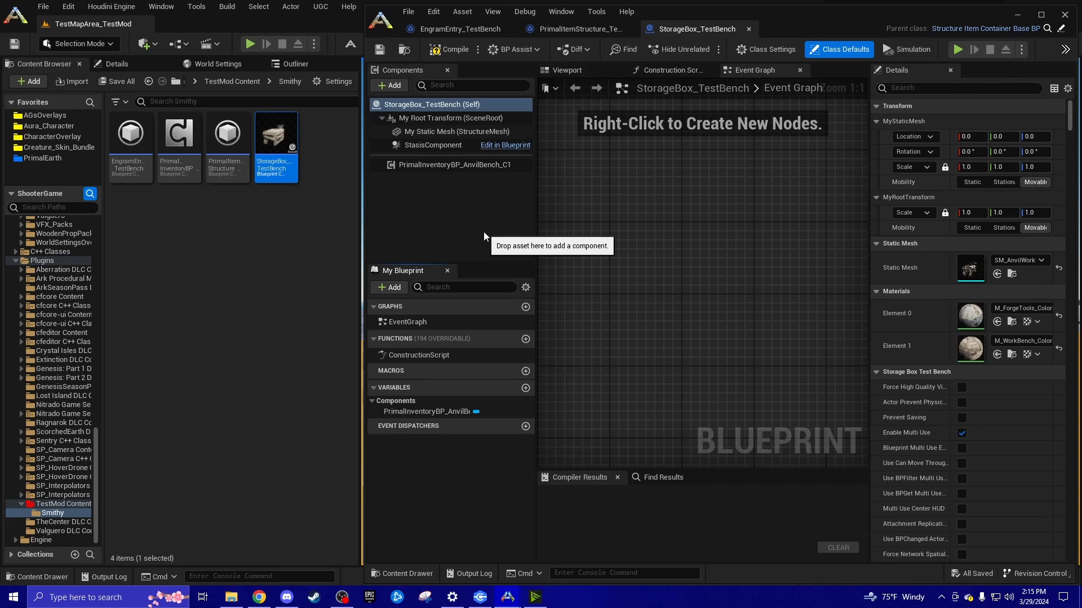
Delete the PrimalInventoryBP_AnvilBench_C1 component from StorageBox_TestBench.
click(417, 202)
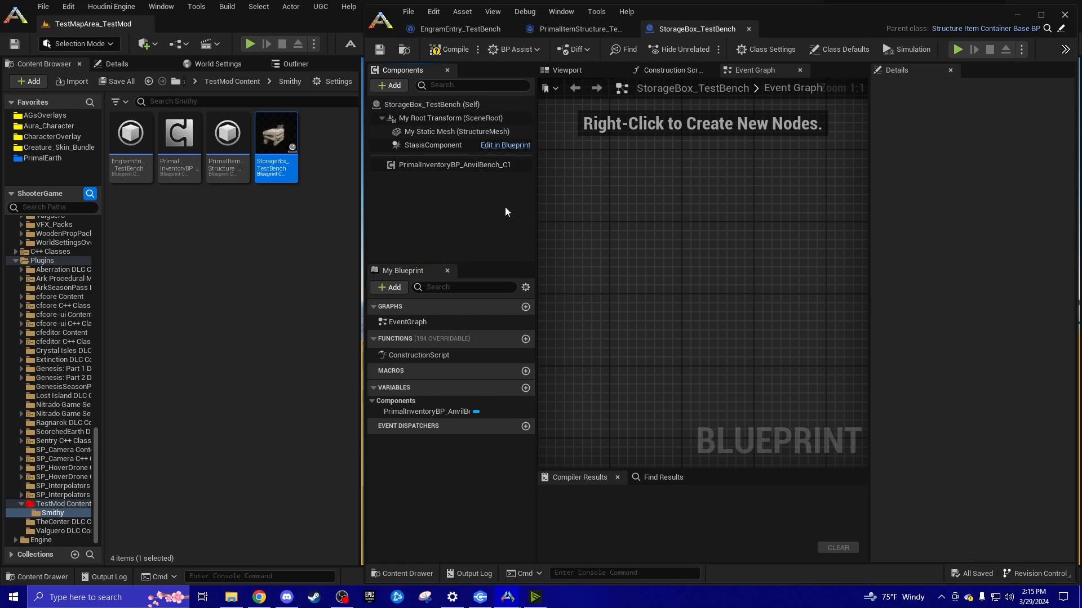
click(418, 169)
key(Delete)
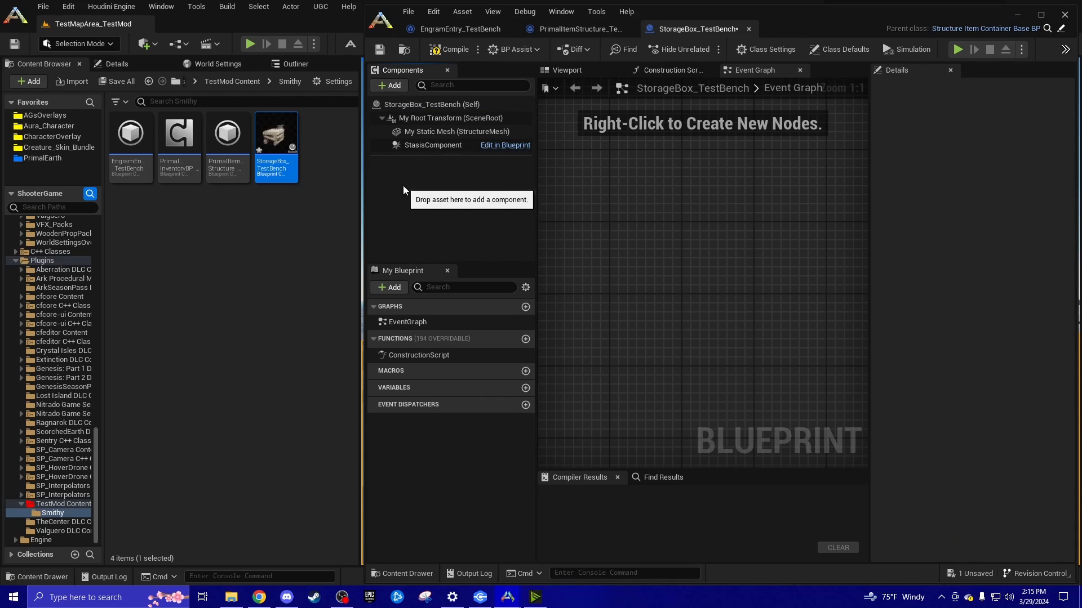
Search the addable components for testbench and add the Primal Inventory BP Test Bench component to StorageBox_TestBench.
click(284, 274)
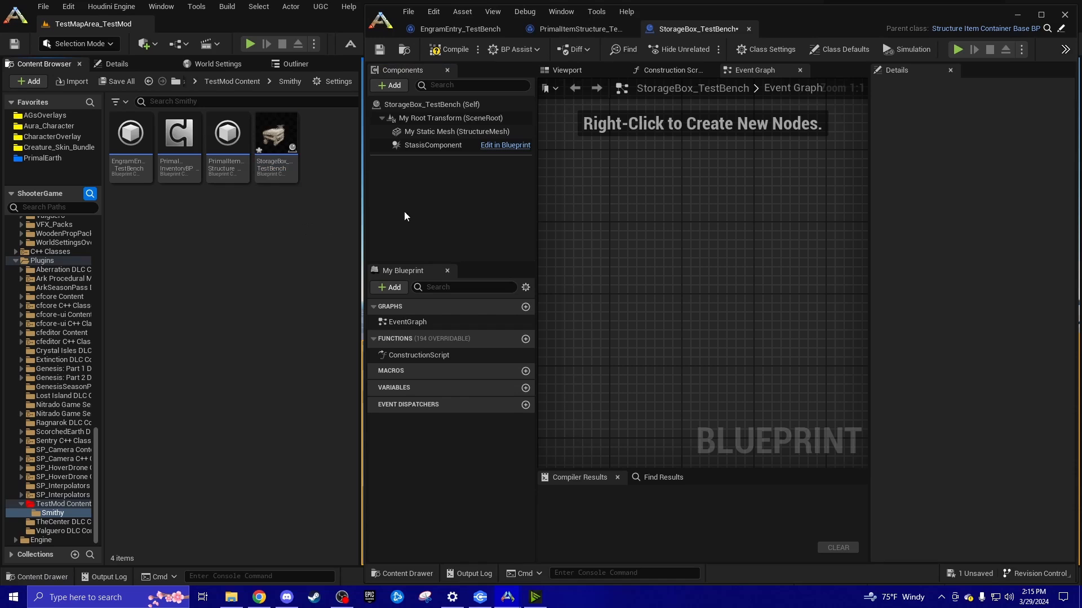
mouse_move(188, 178)
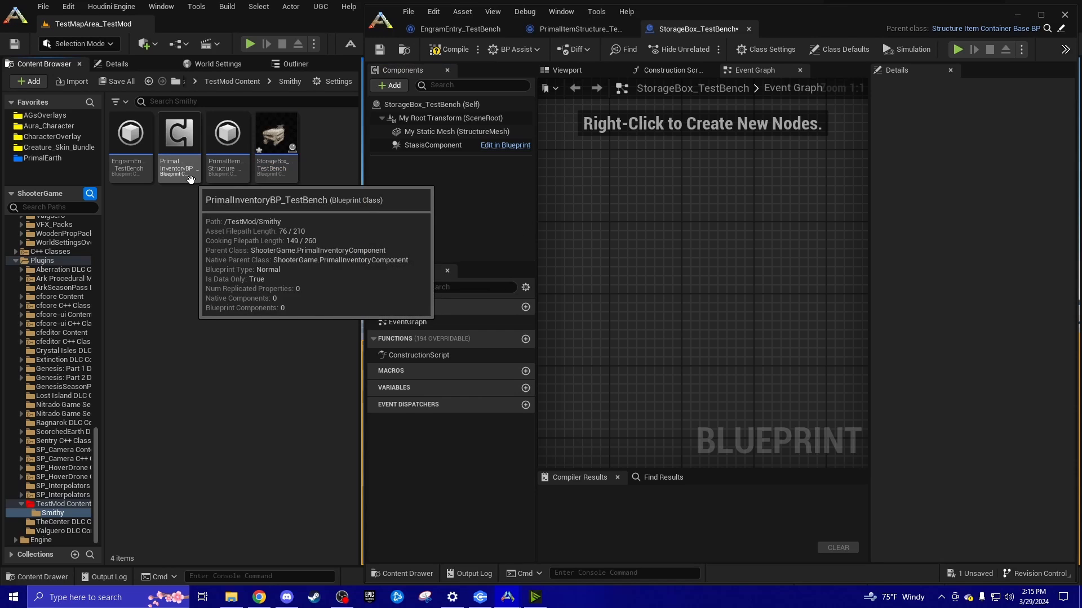
click(389, 85)
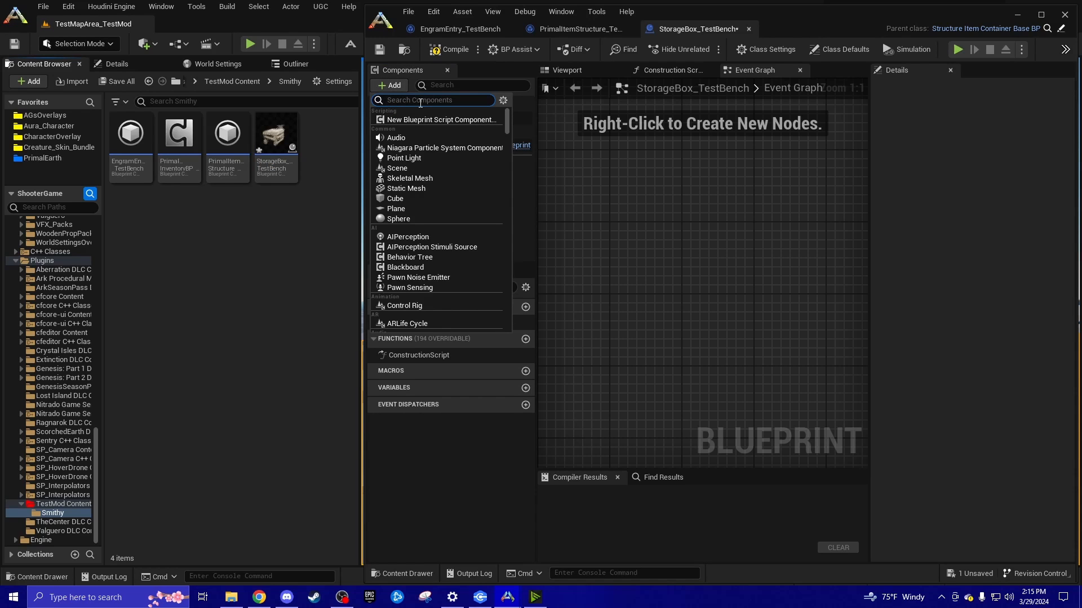
text(test)
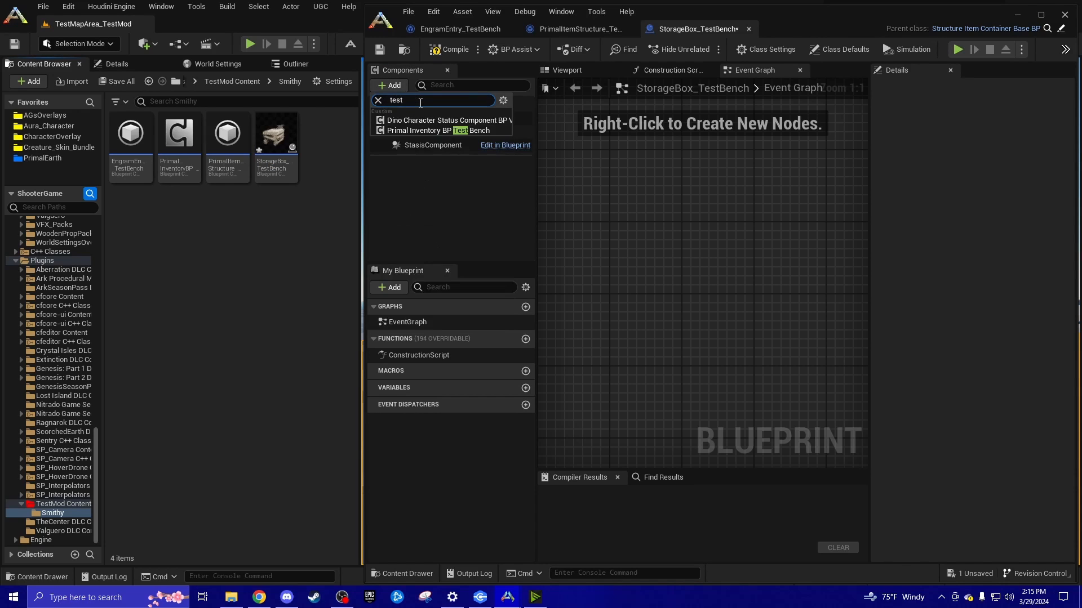
text(bench)
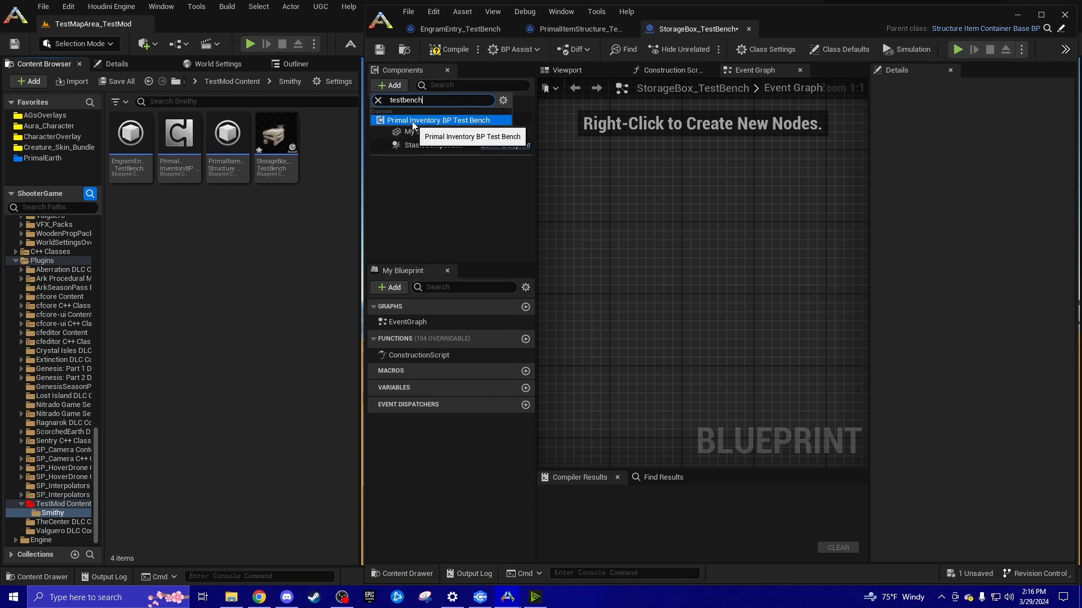
click(412, 120)
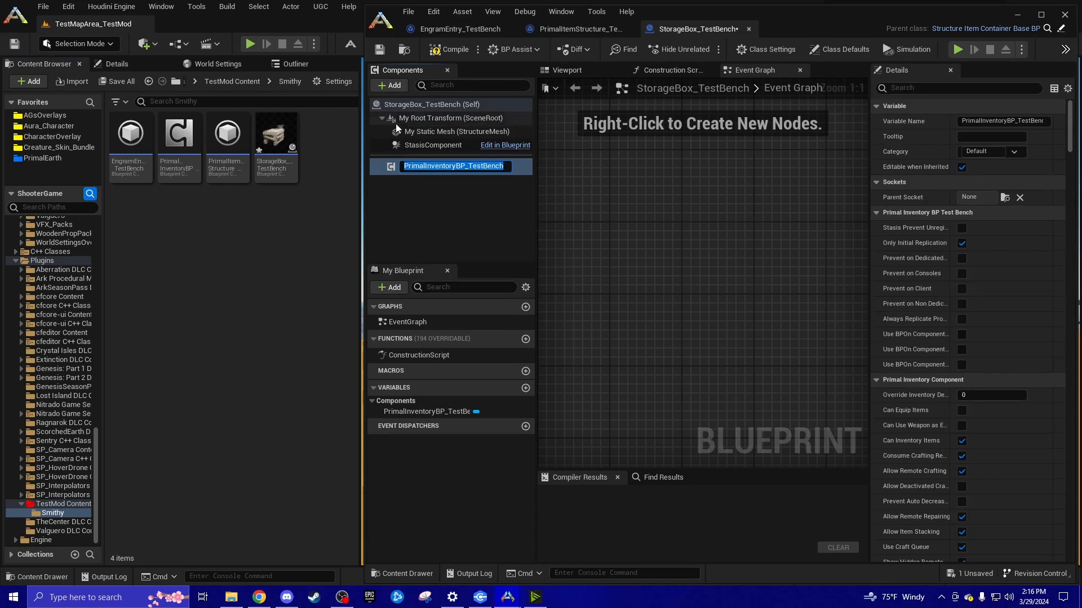
click(408, 205)
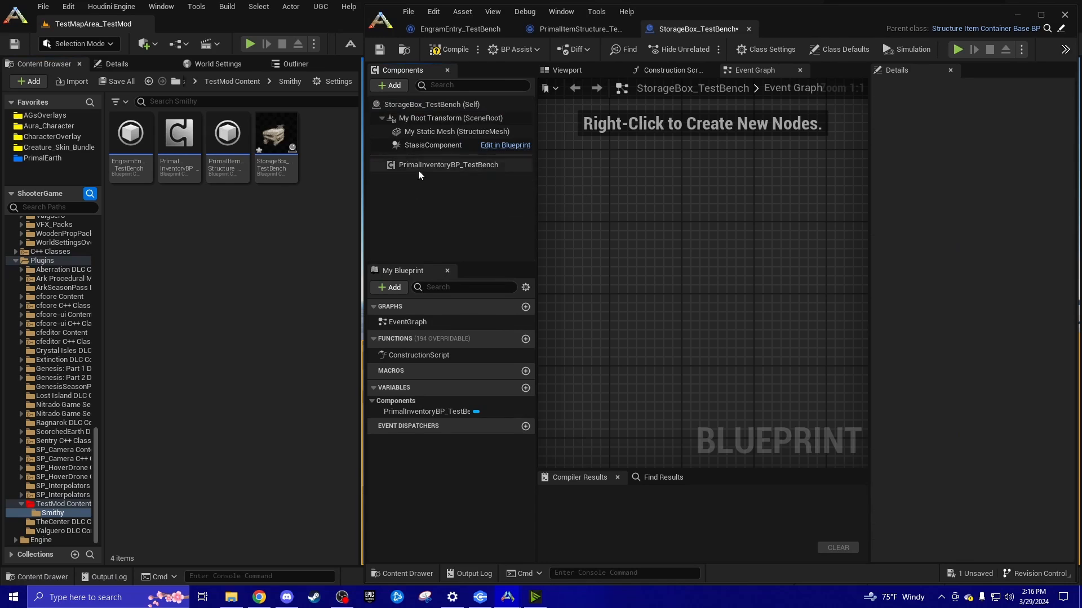
Delete the newly added PrimalInventoryBP_TestBench component from StorageBox_TestBench.
drag(418, 170, 394, 105)
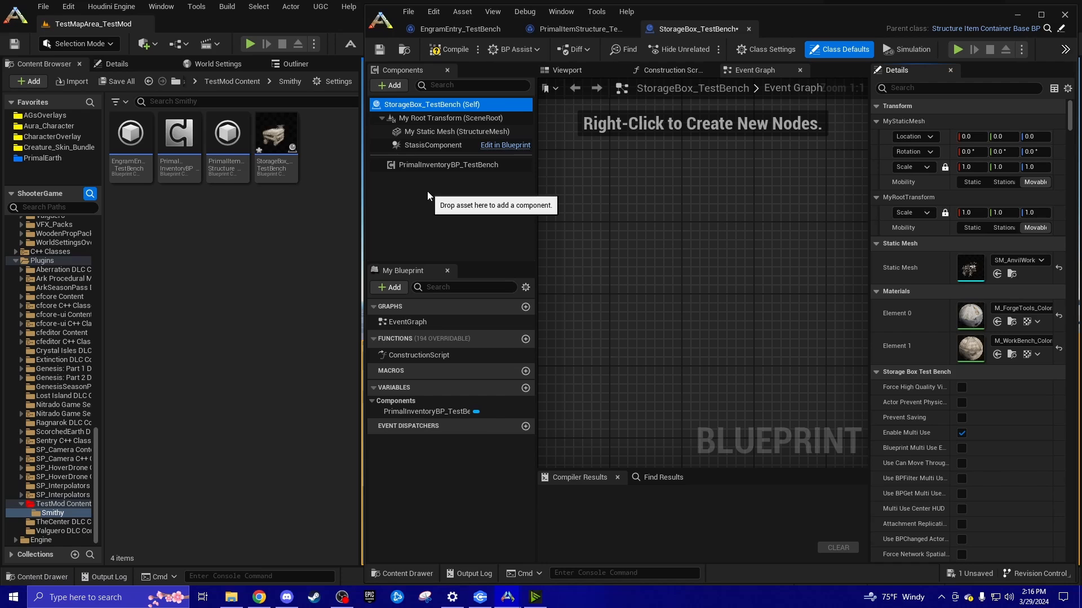
click(438, 165)
key(Delete)
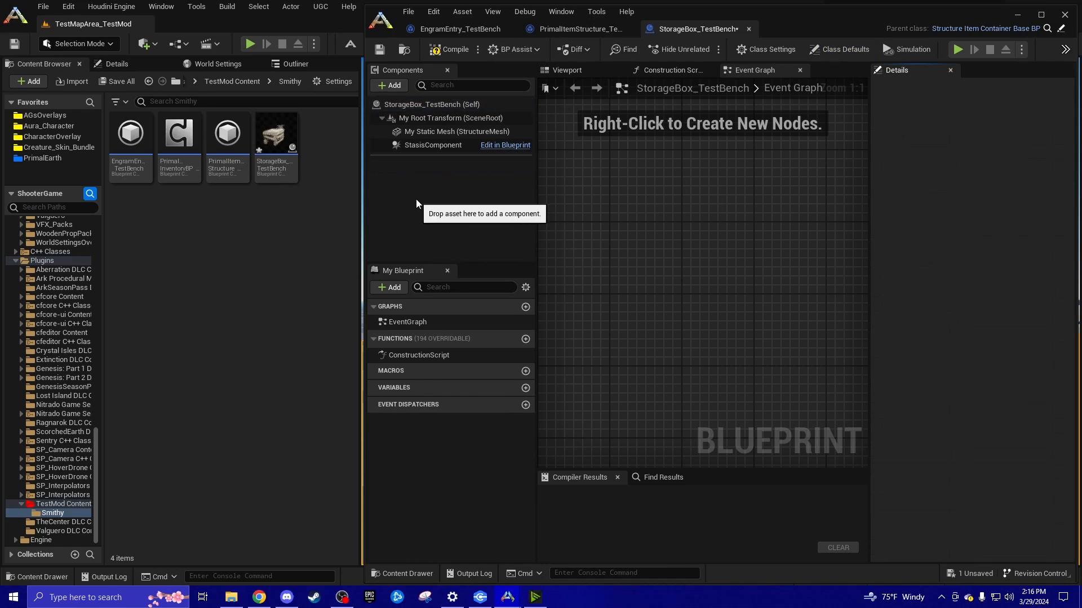
Add the PrimalInventoryBP_TestBench asset from the Smithy folder as a component of StorageBox_TestBench.
click(389, 86)
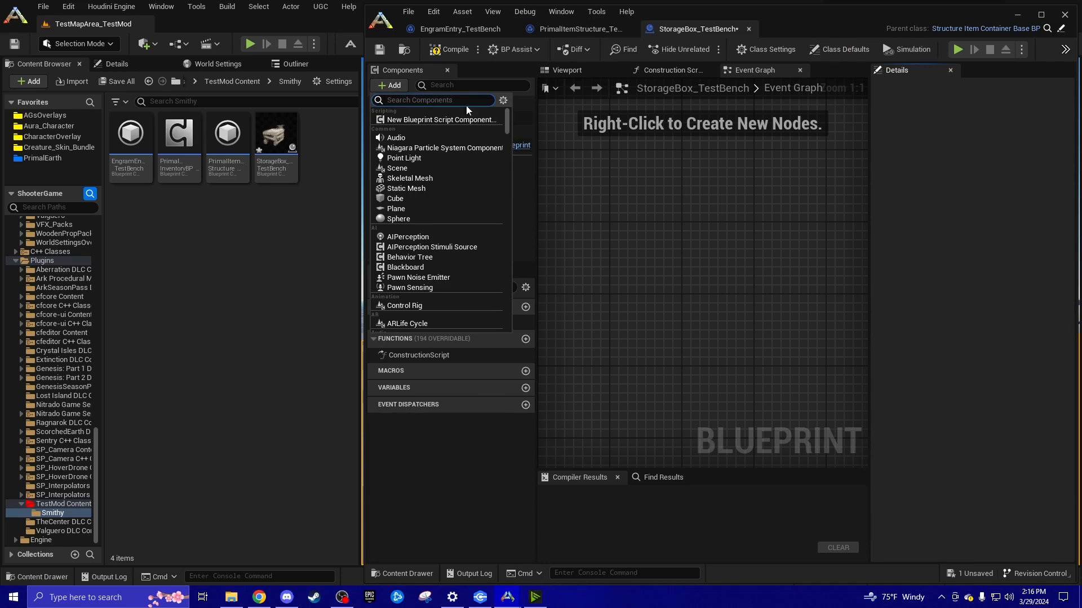
key(Escape)
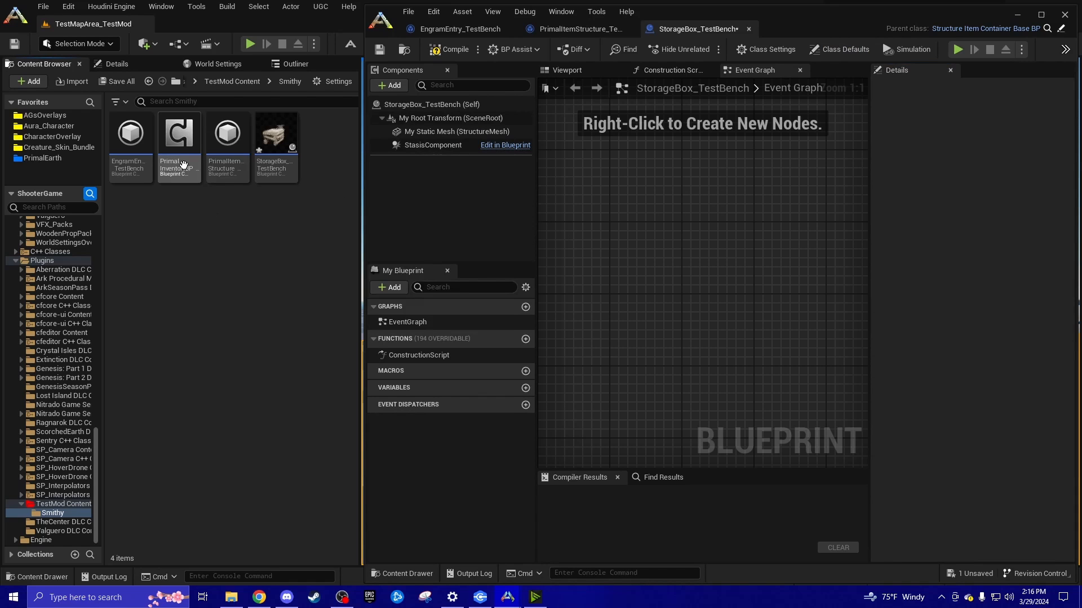
mouse_move(181, 154)
drag(179, 145, 428, 187)
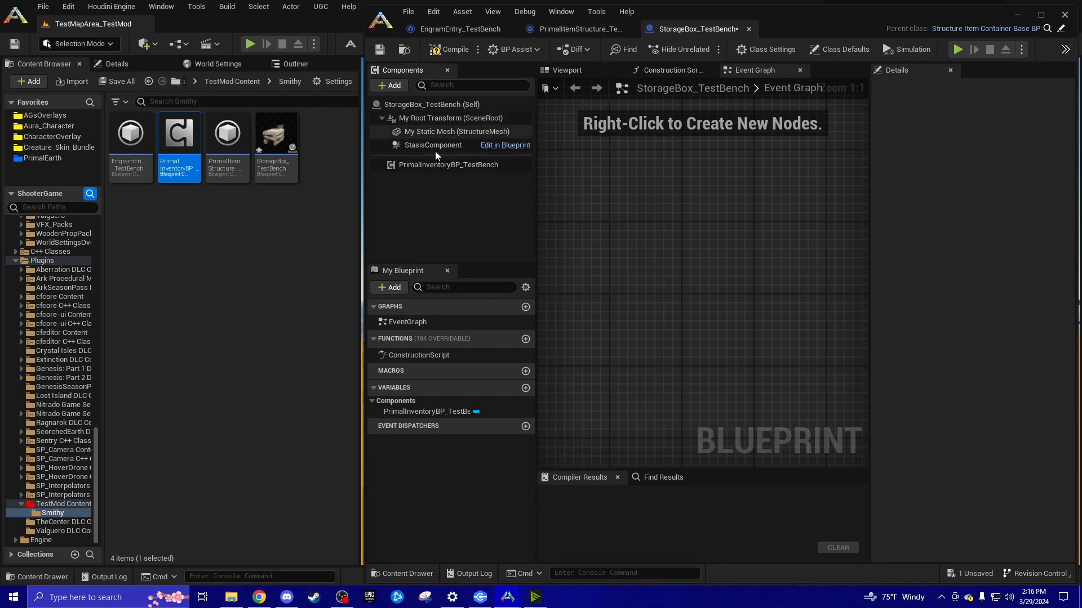
Display the class defaults of StorageBox_TestBench and widen the details area so property names are readable.
click(431, 104)
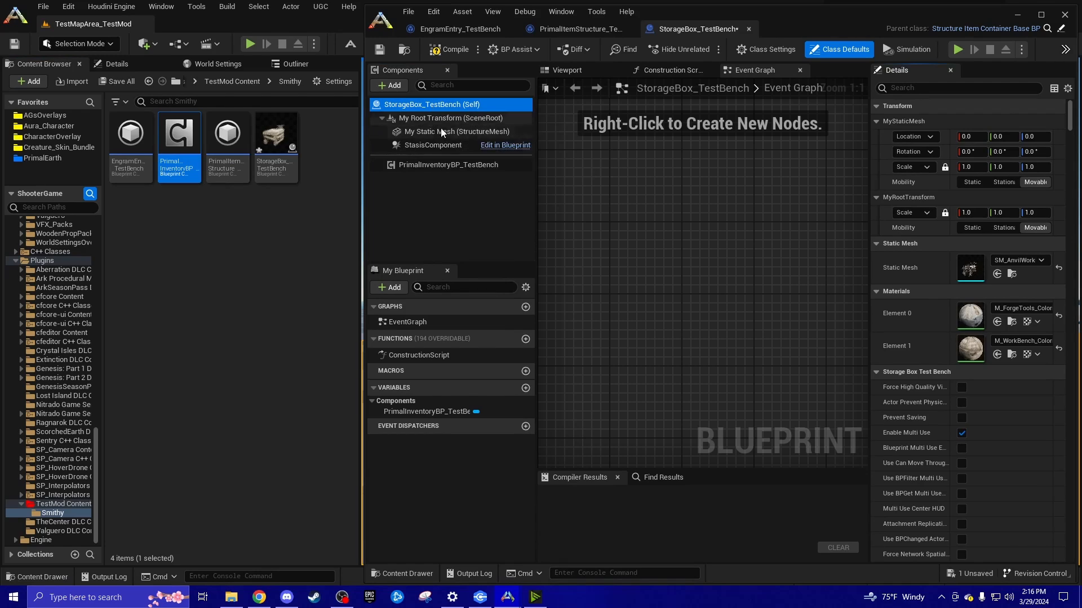
click(869, 232)
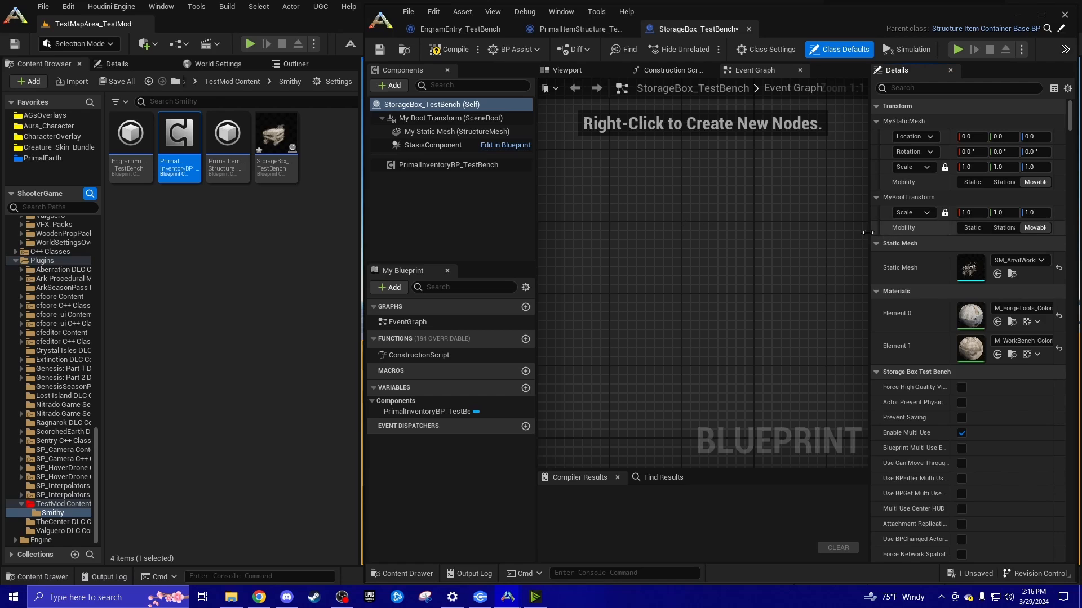
drag(870, 234, 785, 235)
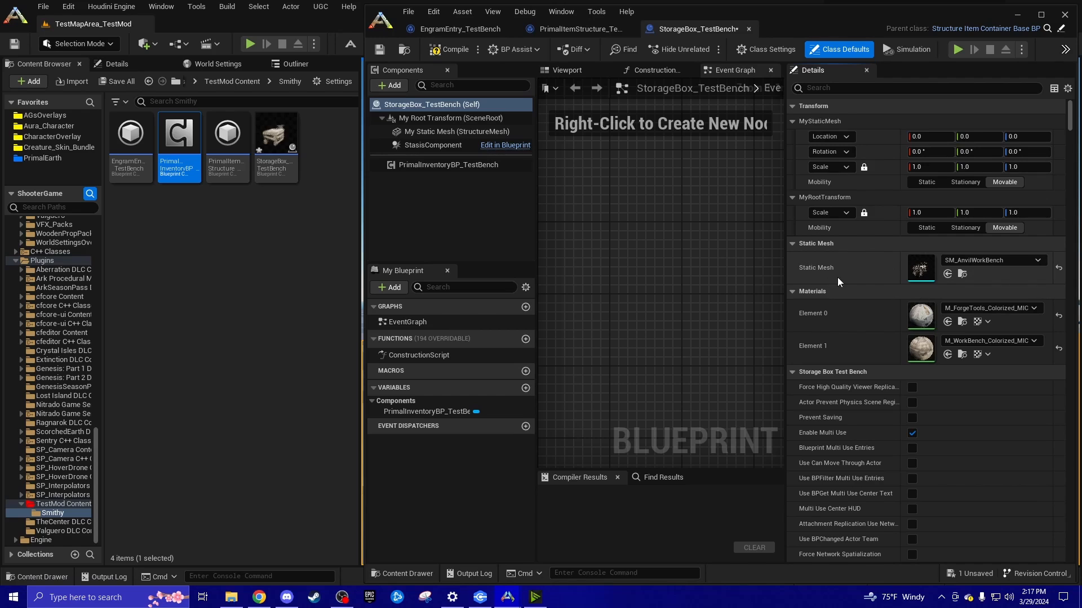
Locate the SM_AnvilWorkBench static mesh, copy it into the TestMod Smithy folder, and open that folder.
click(948, 276)
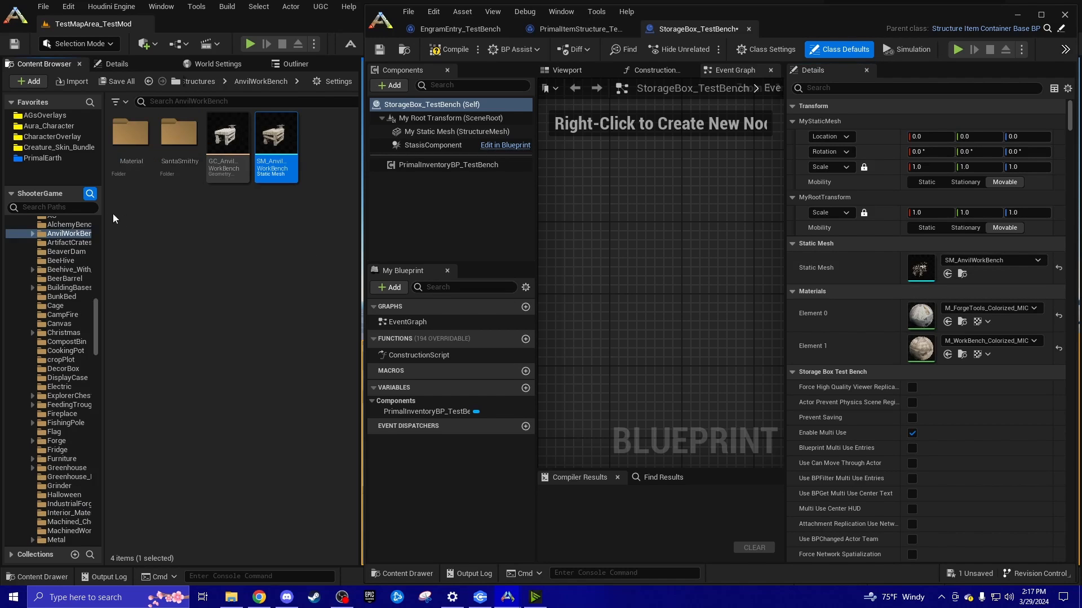
drag(96, 309, 111, 549)
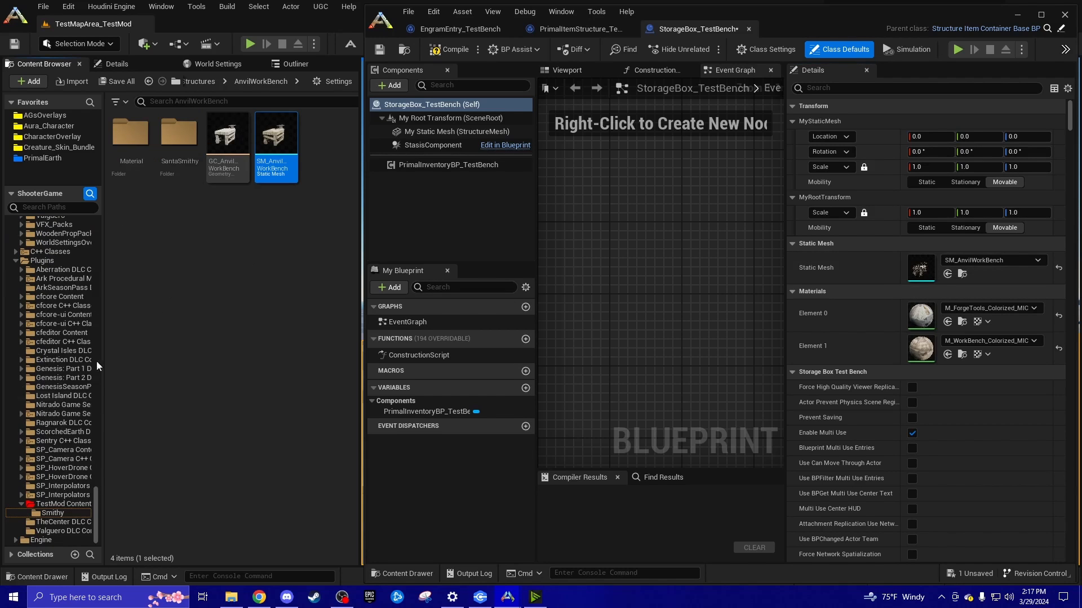
drag(276, 138, 63, 514)
click(87, 549)
click(57, 513)
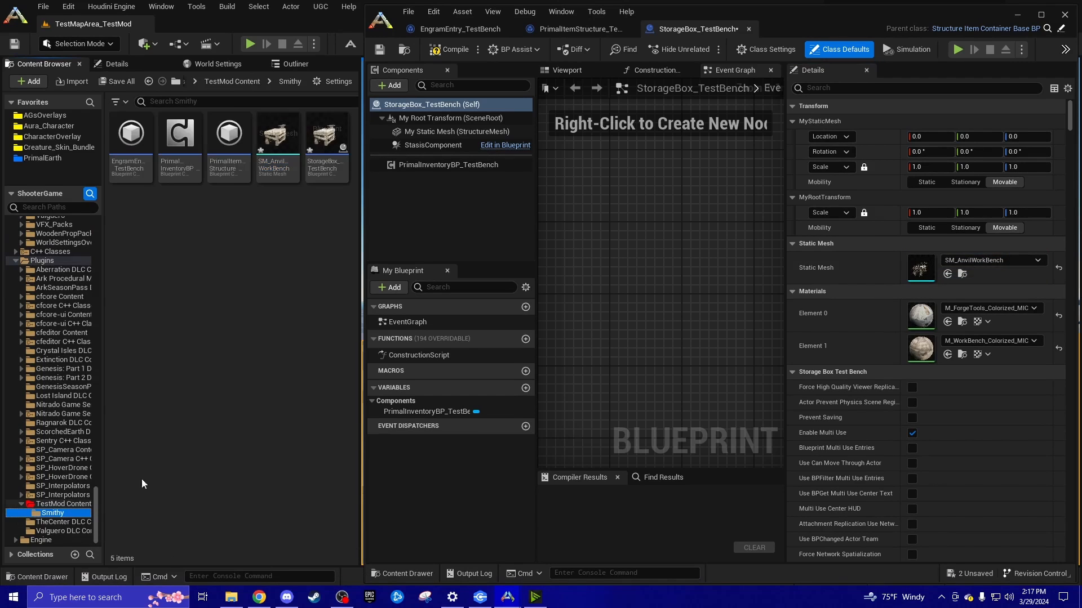
Rename the copied mesh as TestBench_SM and assign it as the static mesh of StorageBox_TestBench.
right_click(286, 158)
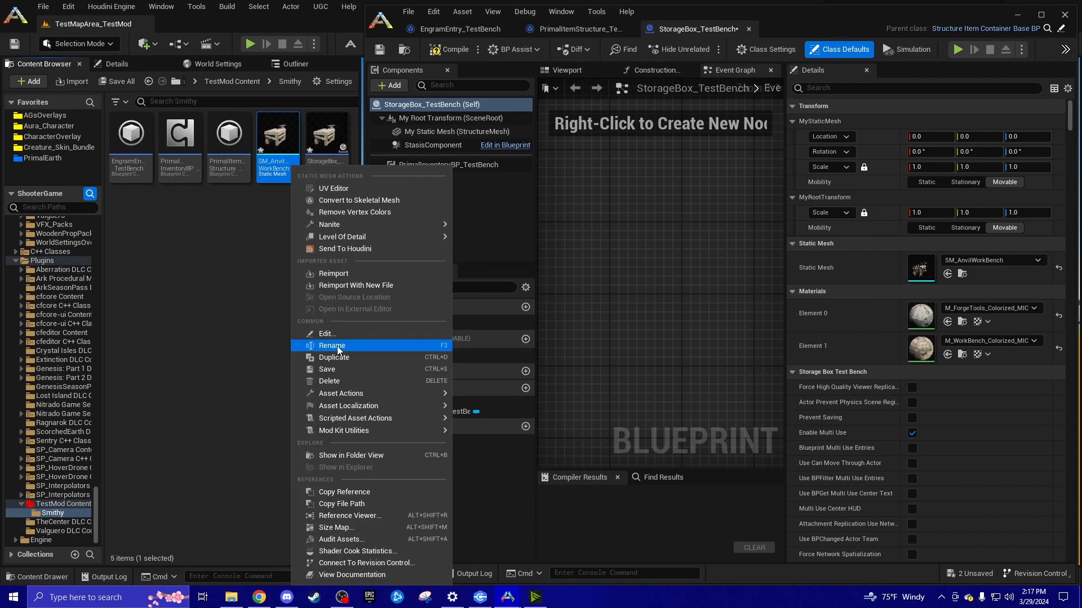
click(337, 346)
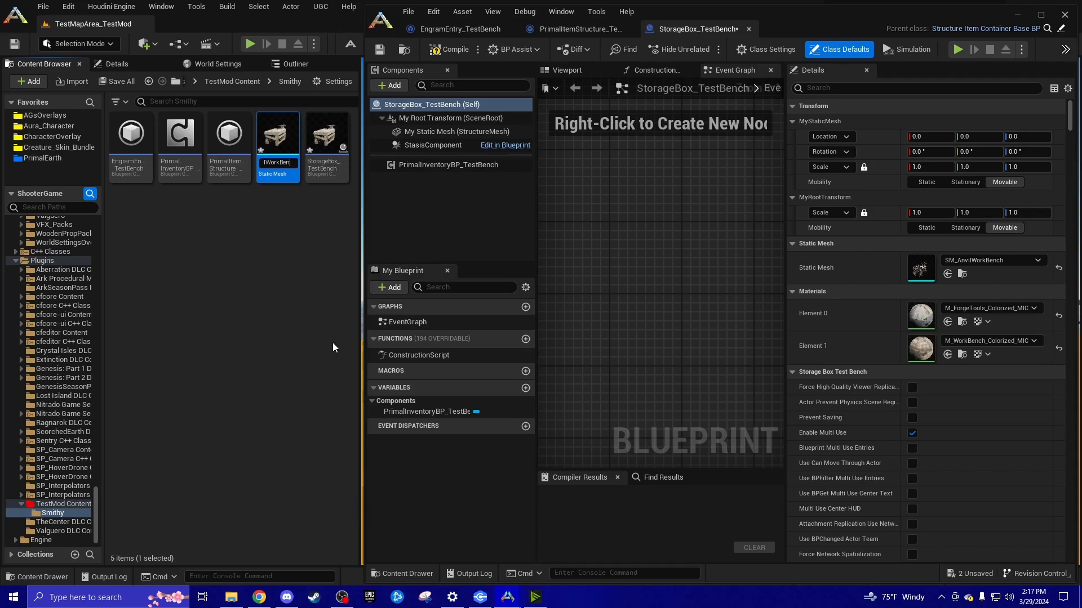
key(BackSpace)
text(TestBench)
text(_SM)
key(Return)
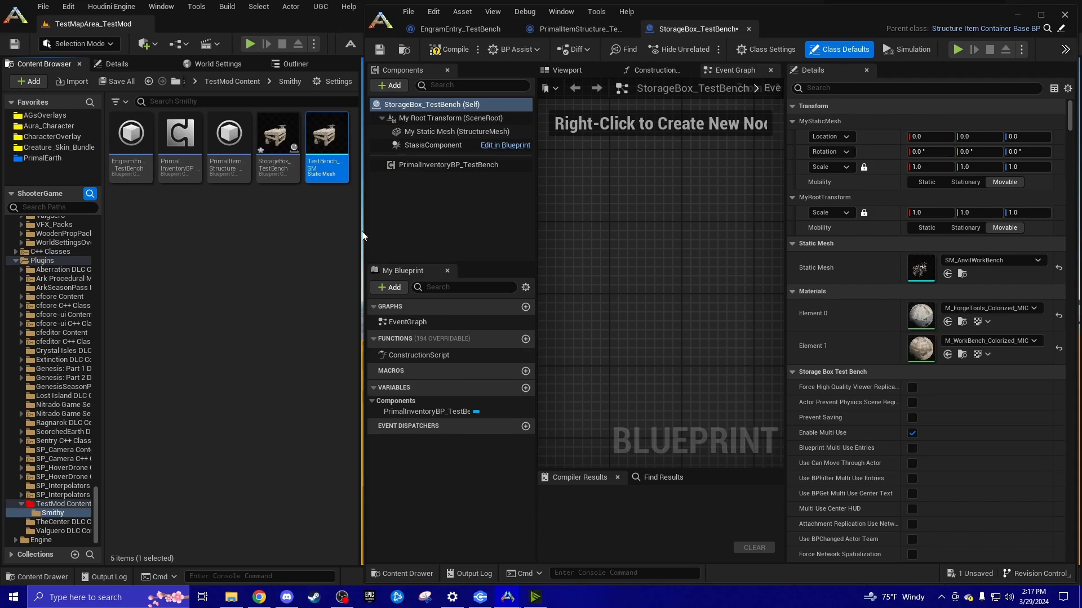
click(947, 274)
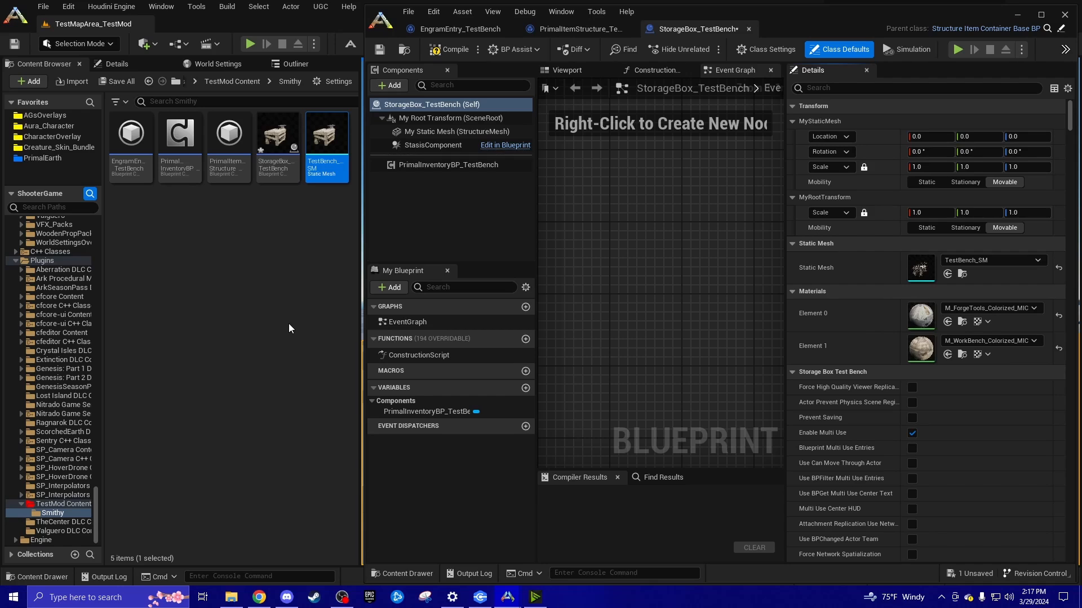
click(289, 325)
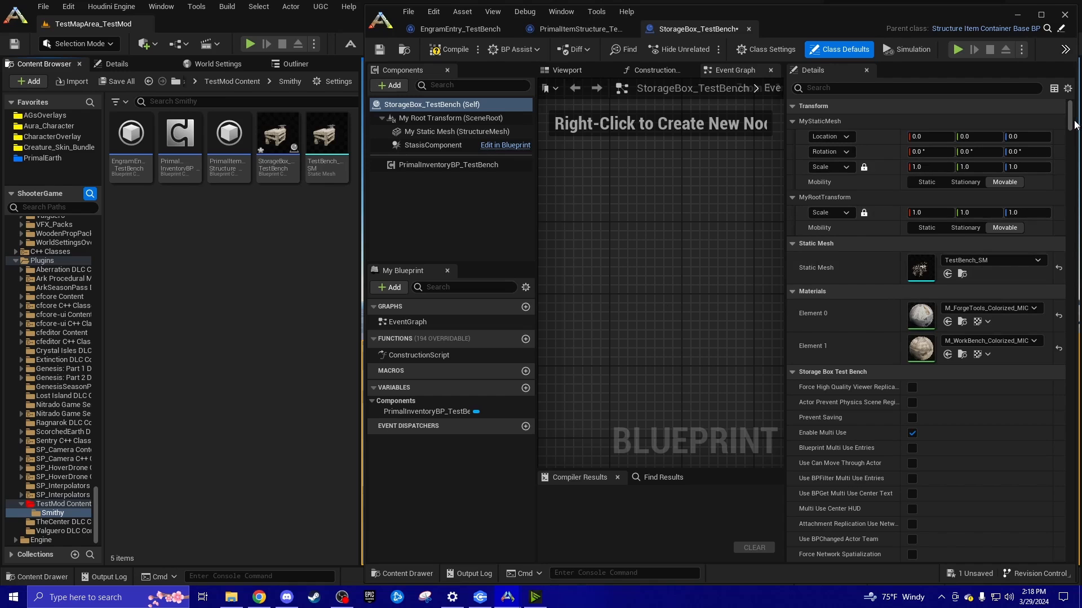
Collapse the Snap Points array and set the Structure Tag of StorageBox_TestBench to TestBench.
scroll(1072, 123, down, 3)
scroll(1072, 122, down, 10)
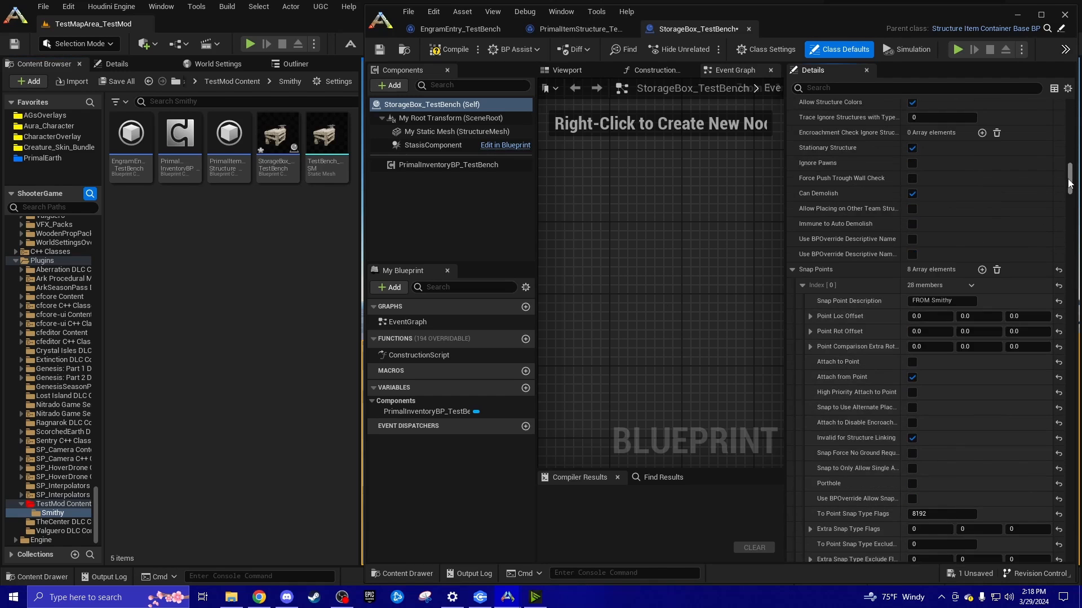
click(793, 158)
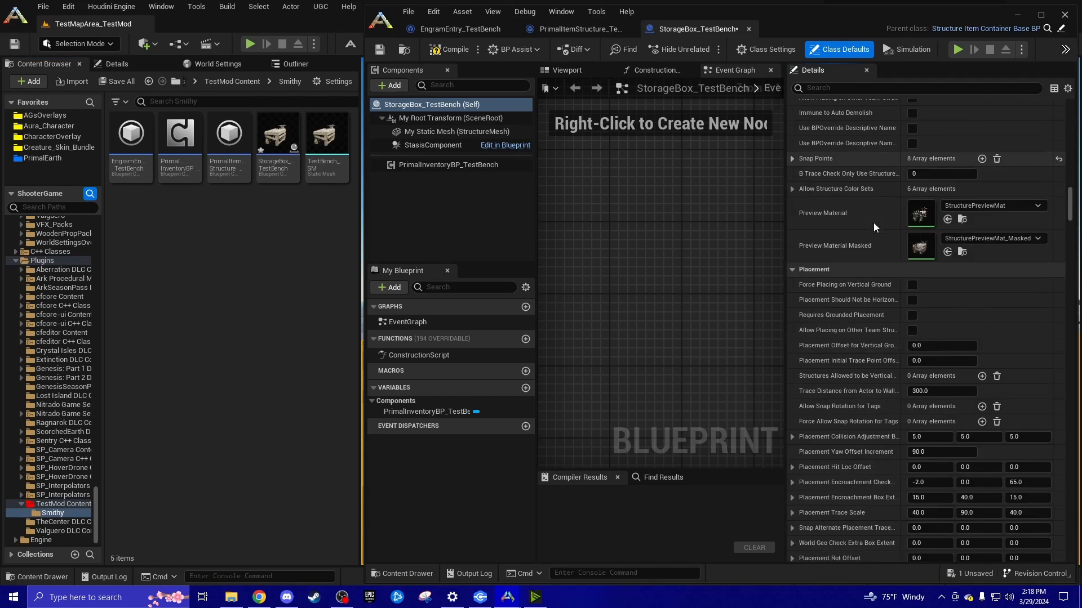
scroll(876, 225, up, 8)
scroll(1015, 231, up, 7)
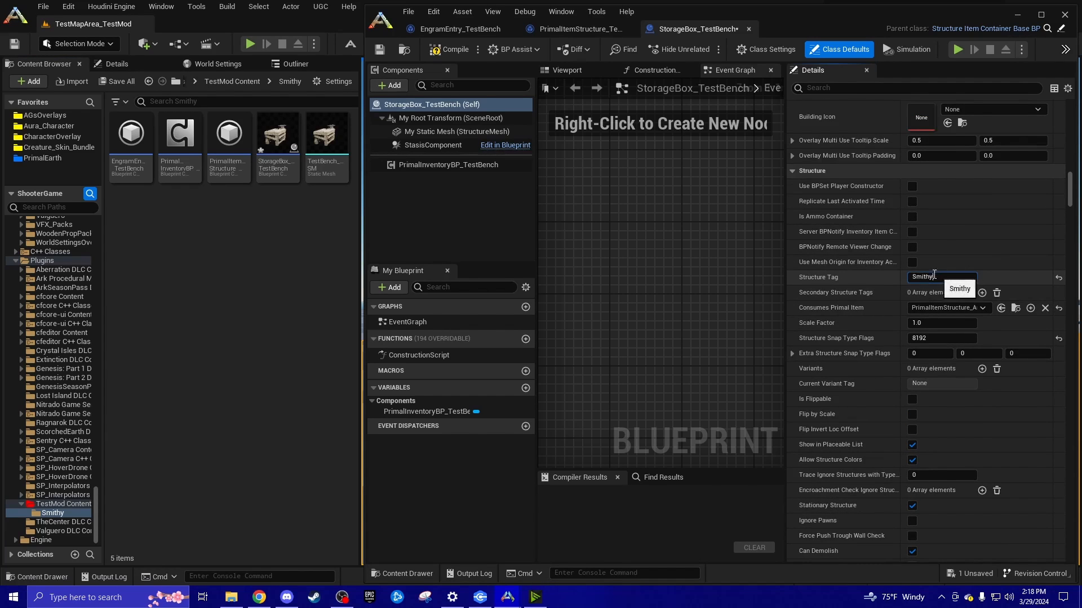
click(924, 277)
text(W)
text(es)
text(tBench)
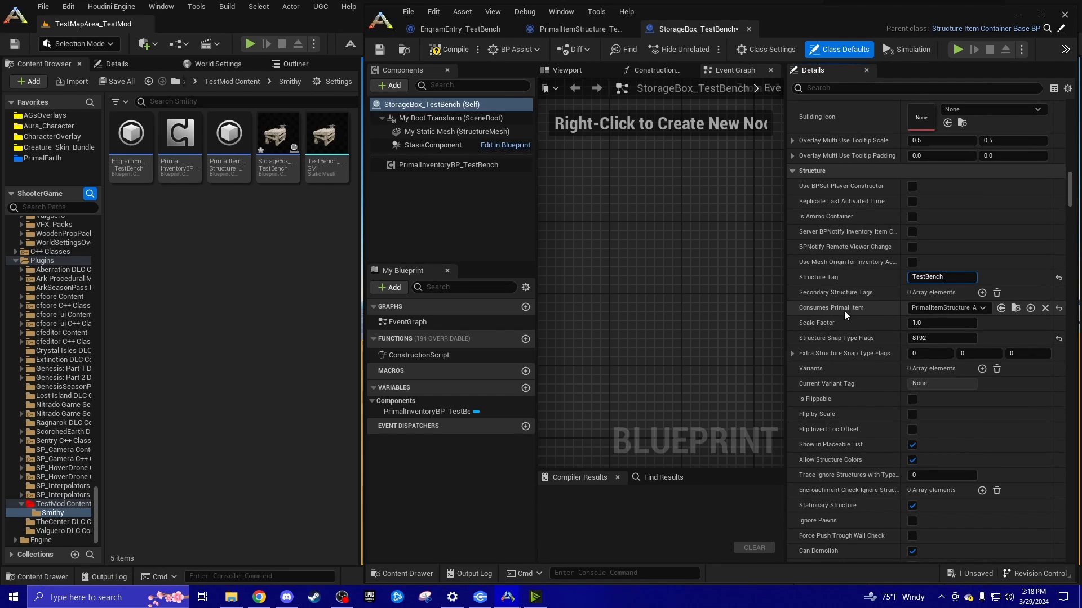
Set Consumes Primal Item to the PrimalItemStructure_TestBench blueprint from the Smithy folder.
click(229, 141)
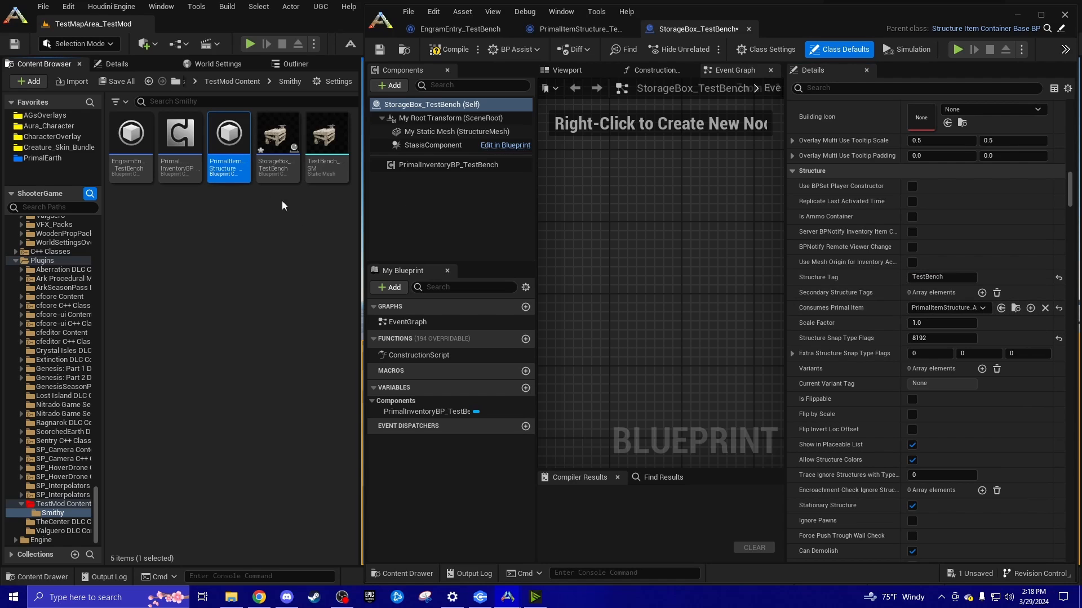
click(233, 165)
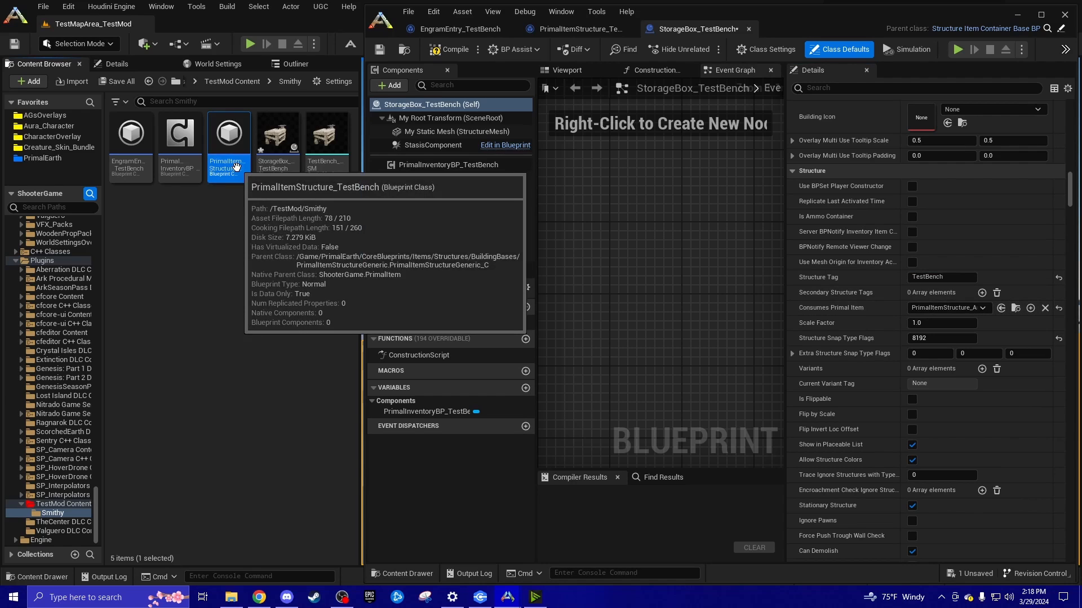
click(1001, 308)
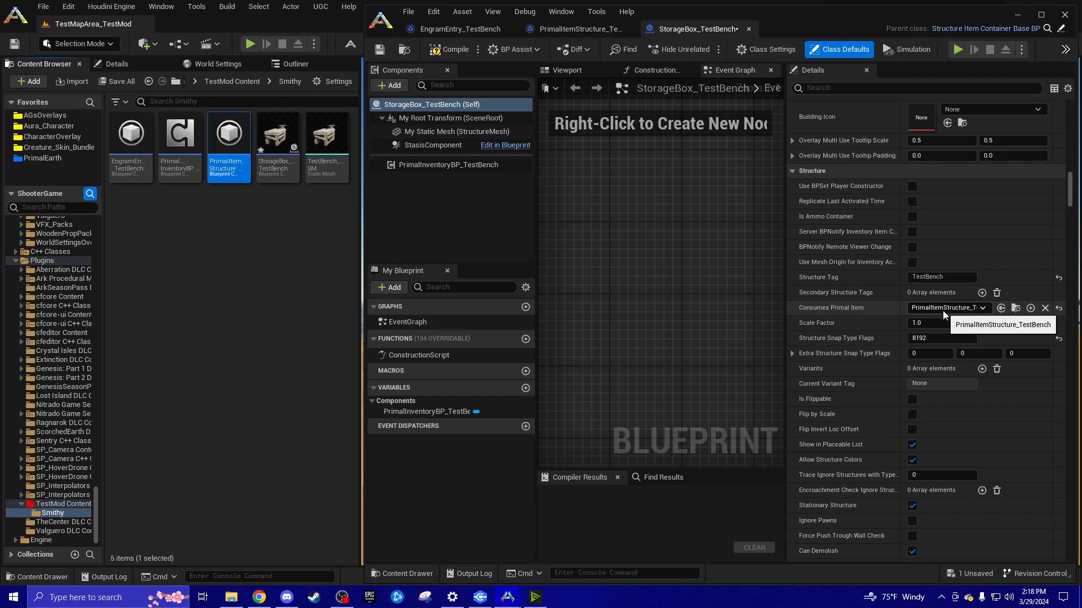
Filter the class defaults for desc, set the Descriptive Name to Test Bench, and clear the filter.
click(820, 90)
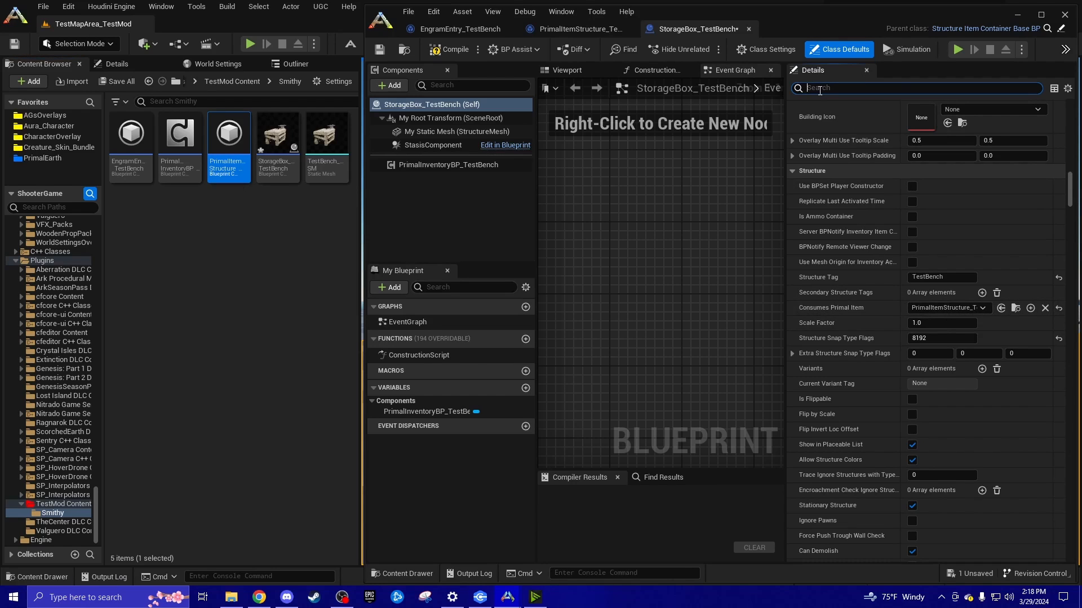
text(desc)
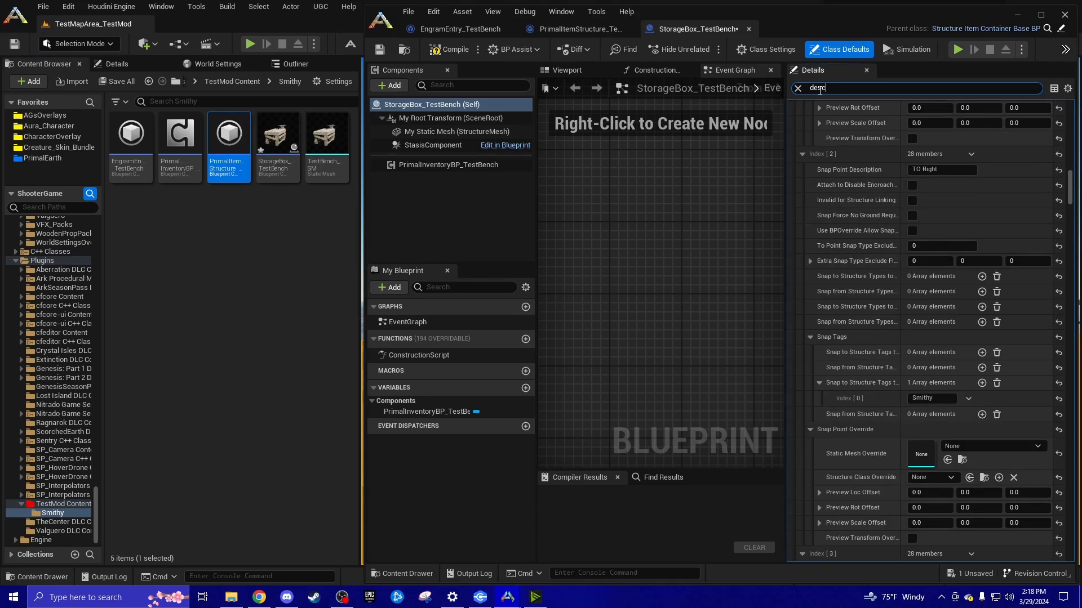
click(934, 434)
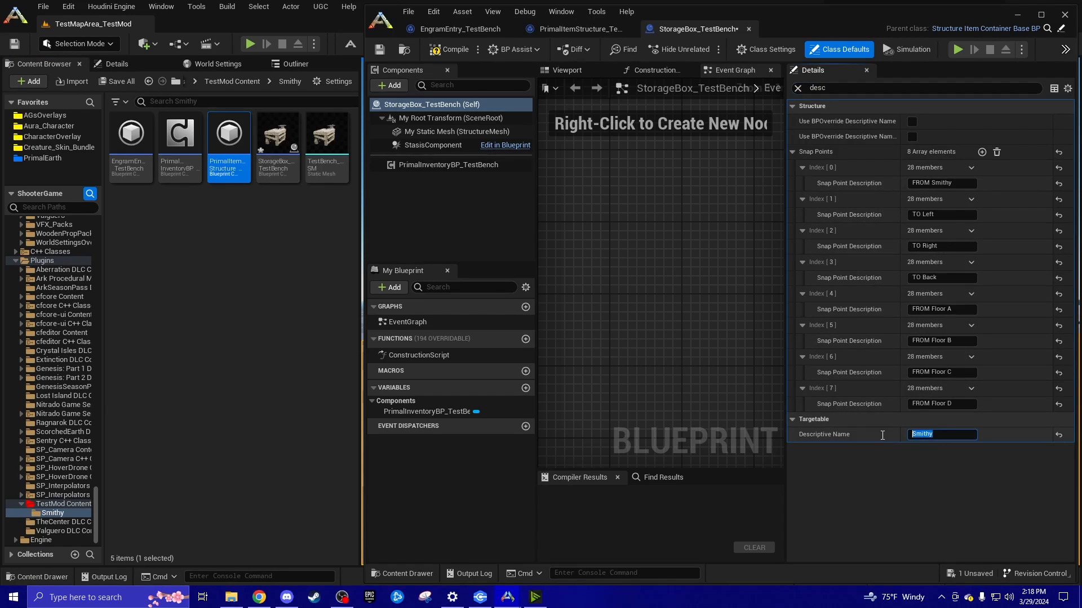
text(Test Bench)
click(798, 88)
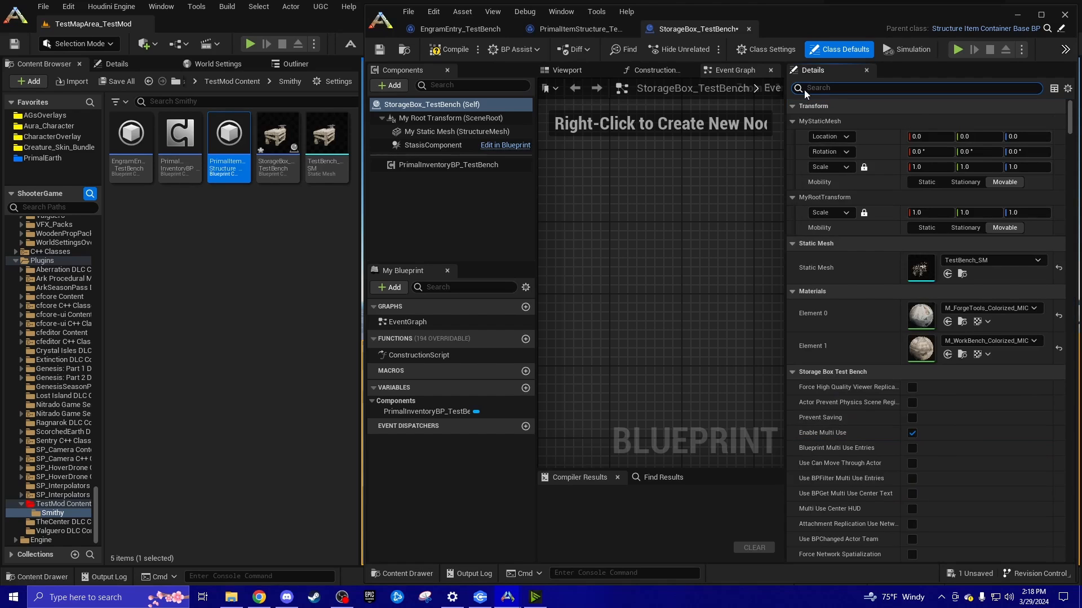
Compile and save the StorageBox_TestBench blueprint.
click(451, 51)
click(380, 50)
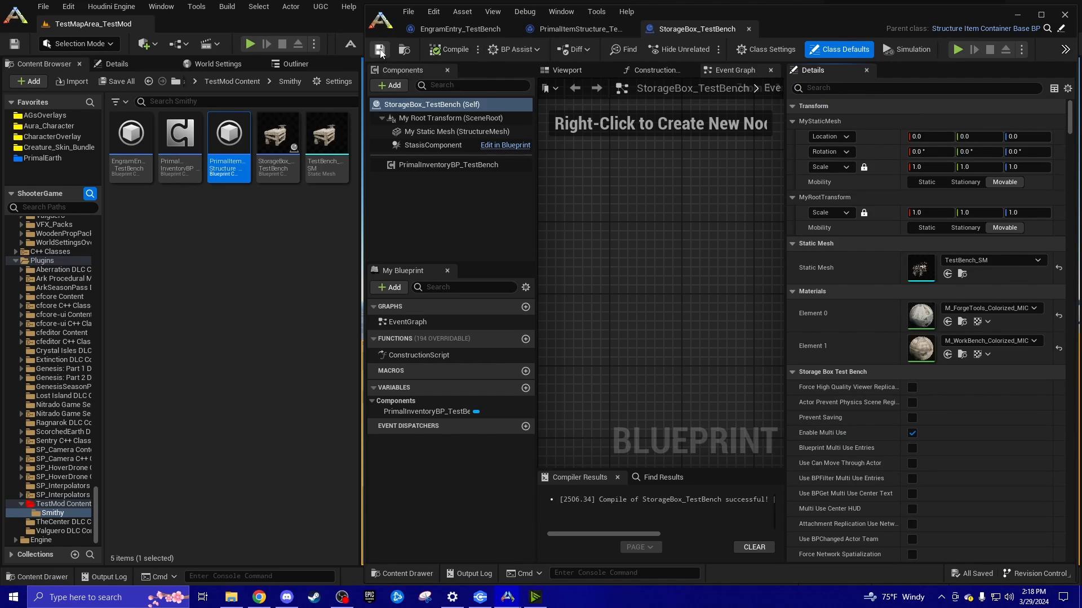
Open the PrimalInventoryBP_TestBench blueprint from the Smithy folder and collapse its Equippable Item Types array.
click(445, 214)
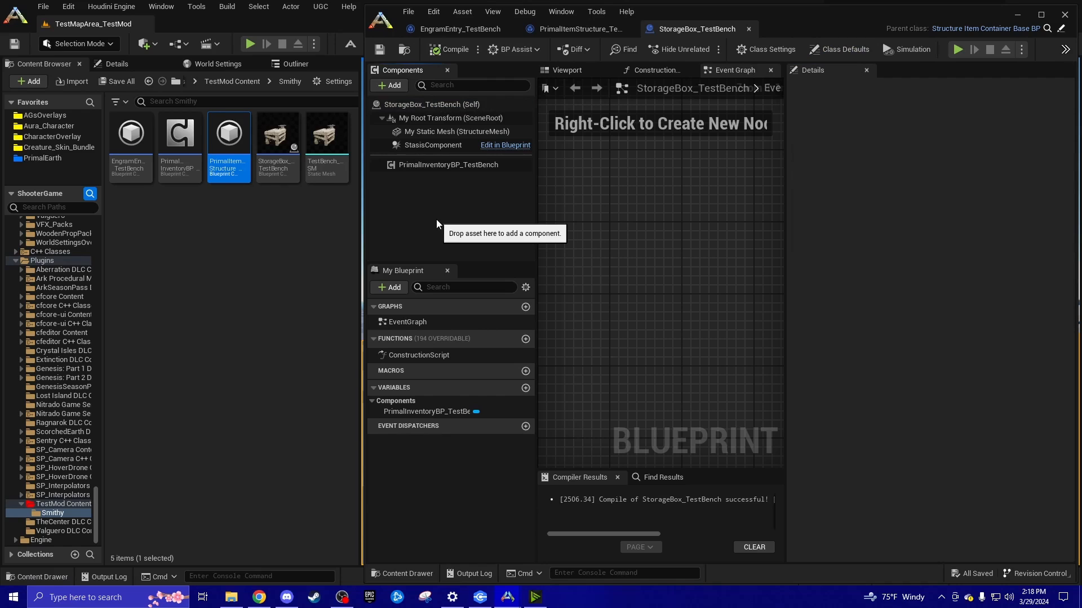
click(275, 242)
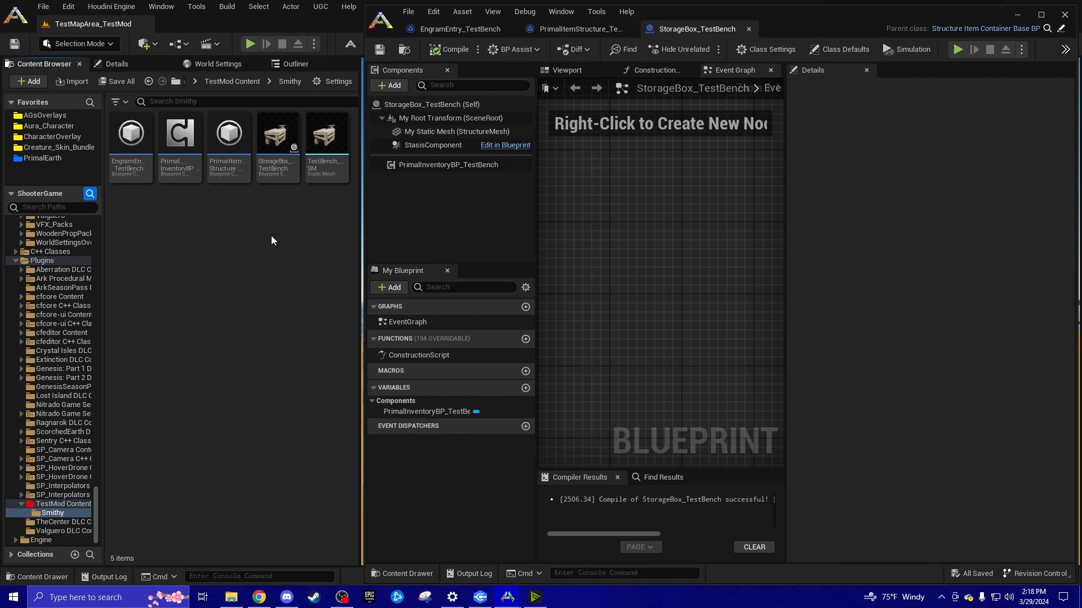
double_click(184, 164)
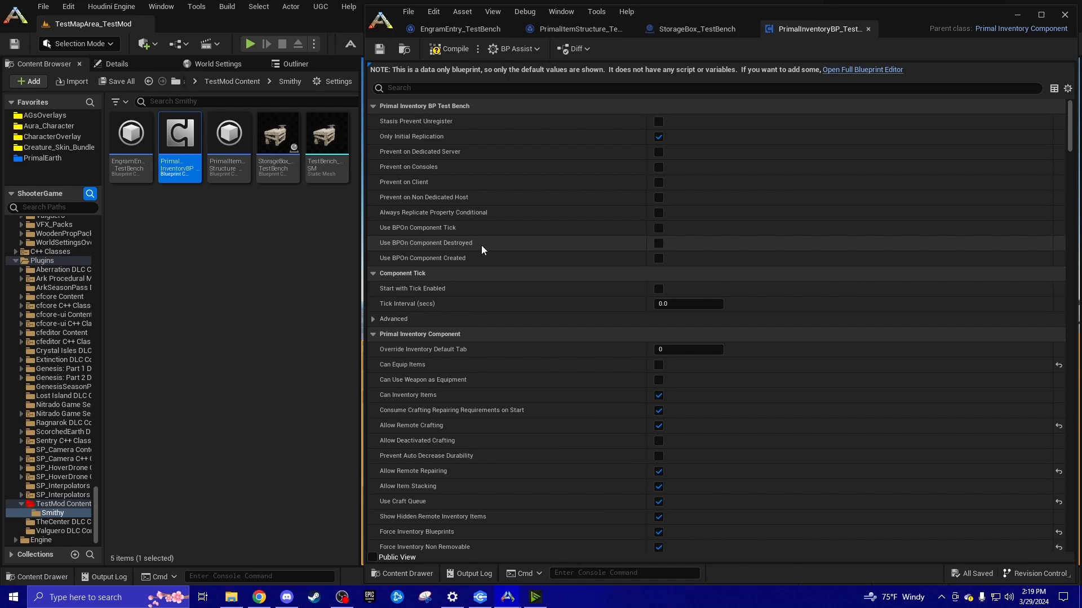
scroll(448, 242, down, 5)
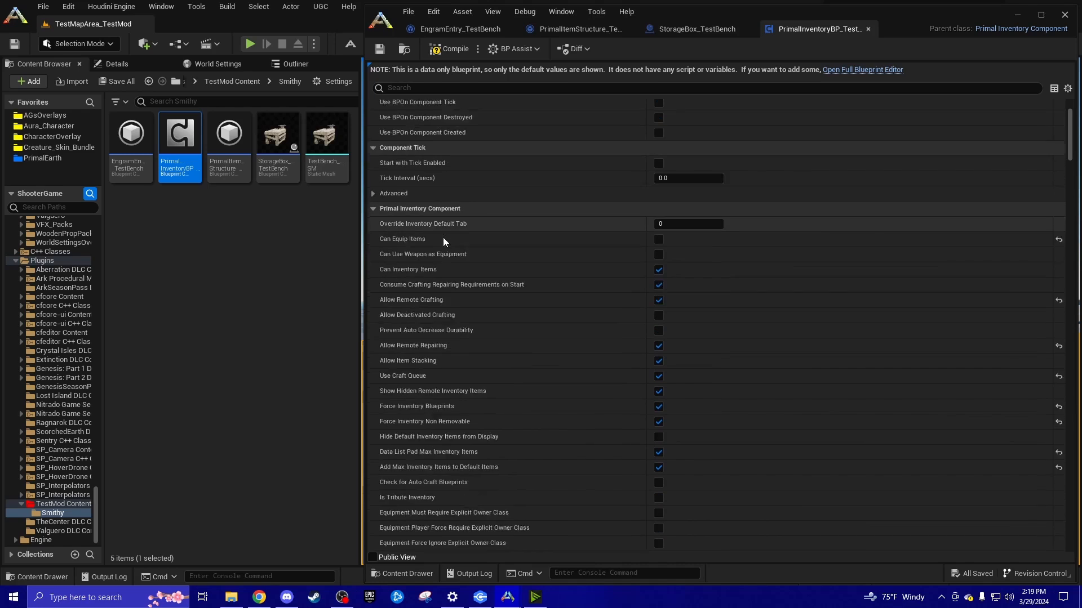
scroll(441, 237, down, 9)
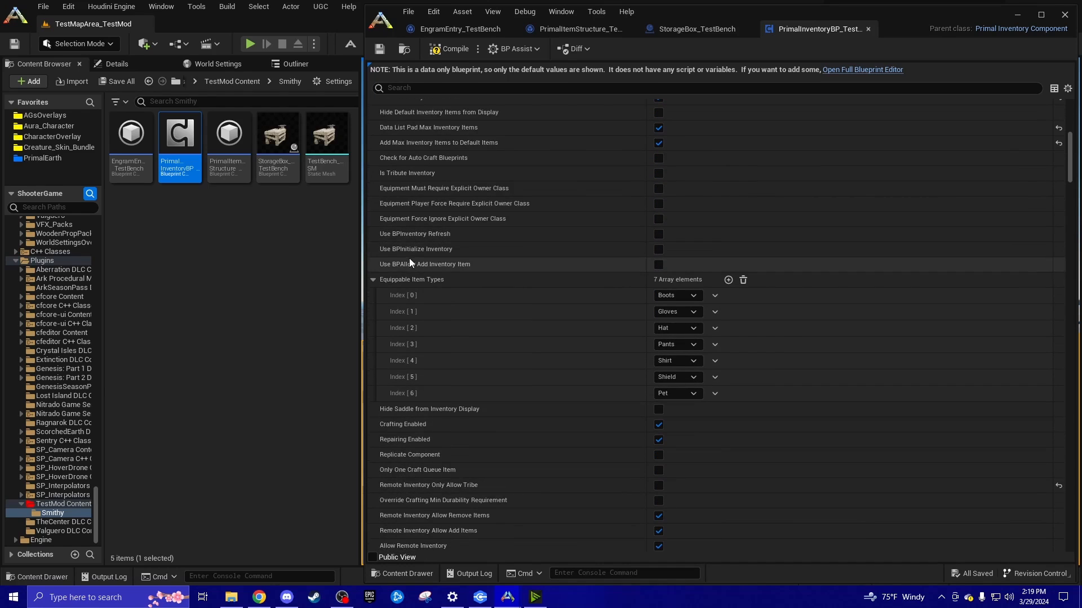
click(373, 280)
Set the Crafting Item Speed of the test bench inventory to 25.
scroll(459, 250, down, 9)
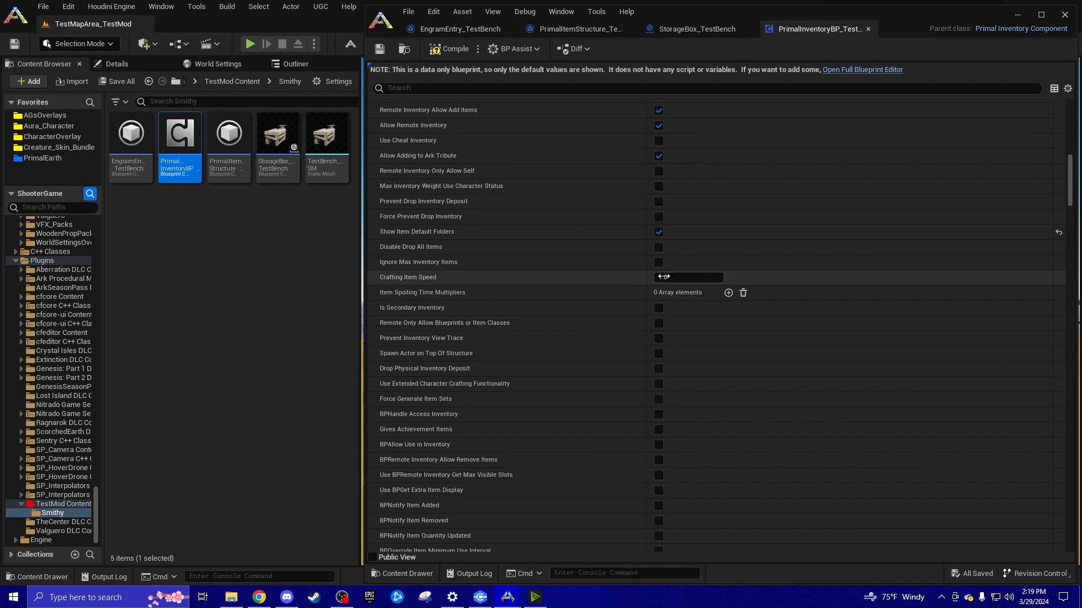
click(683, 278)
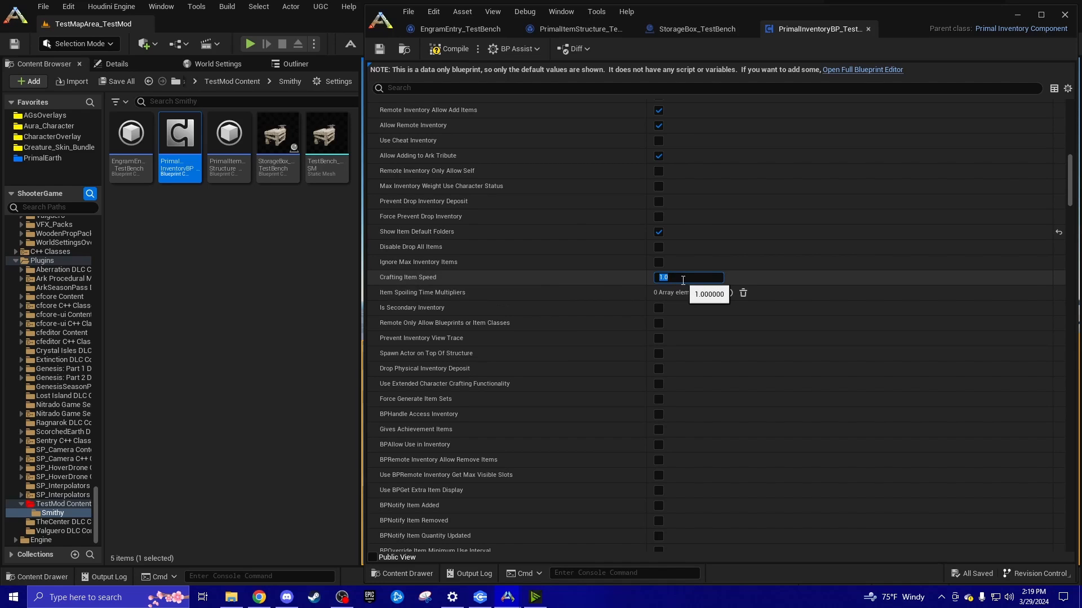
text(25)
key(Return)
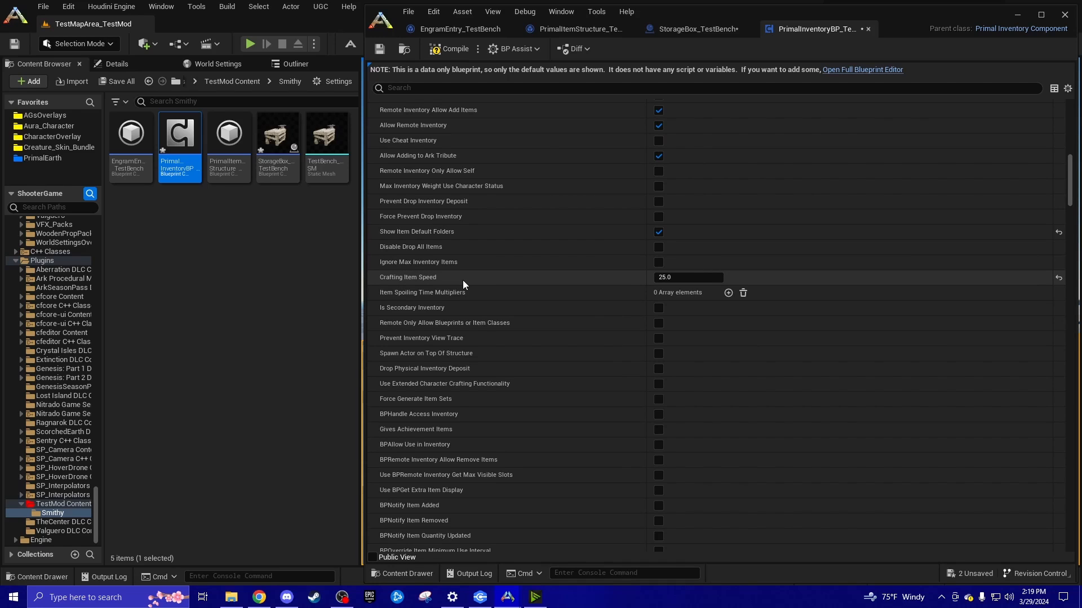
Set the Max Inventory Items of the test bench inventory to 300.
scroll(482, 328, down, 5)
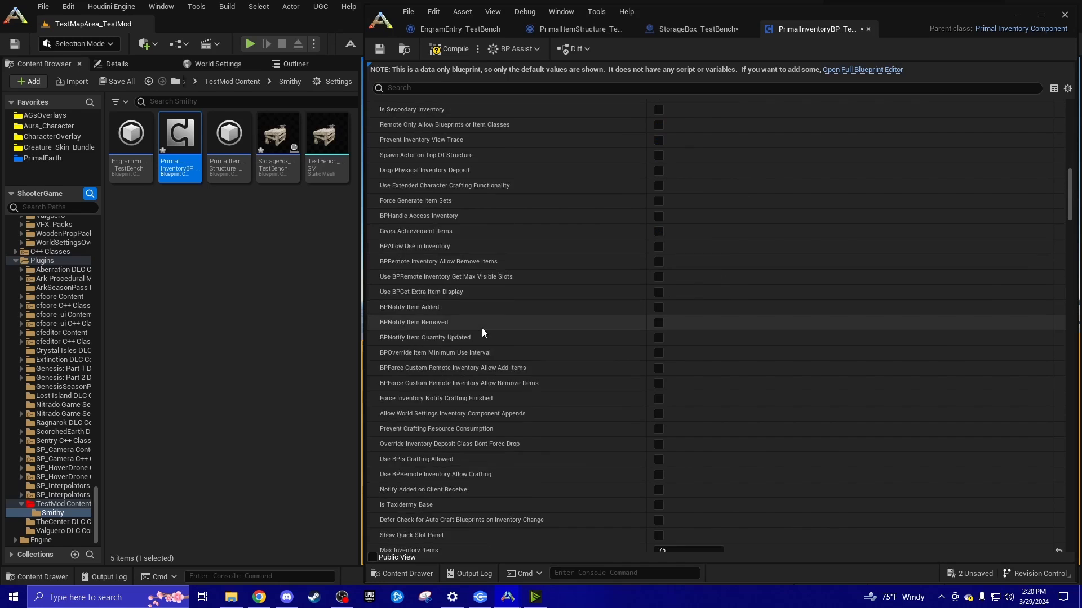
scroll(482, 328, down, 9)
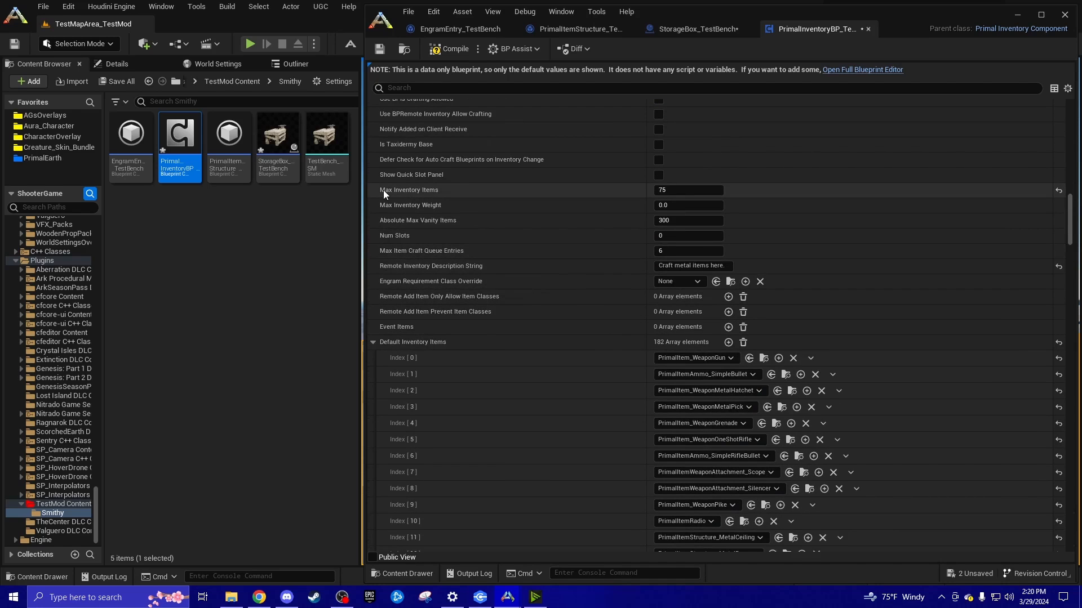
click(679, 191)
text(300)
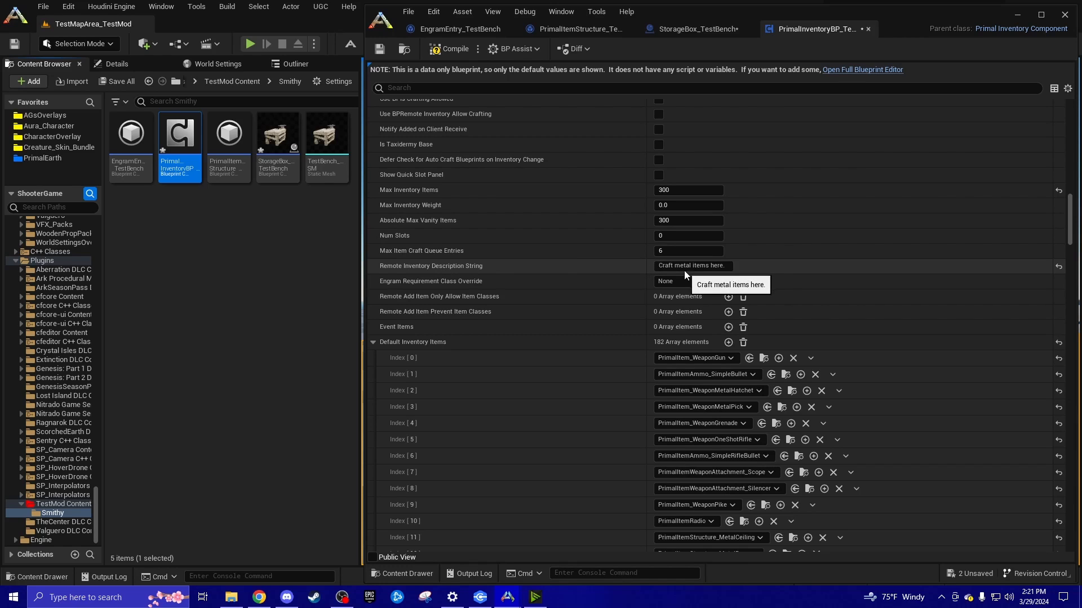
Collapse the Default Inventory Items array and remove all of its elements.
scroll(586, 298, down, 3)
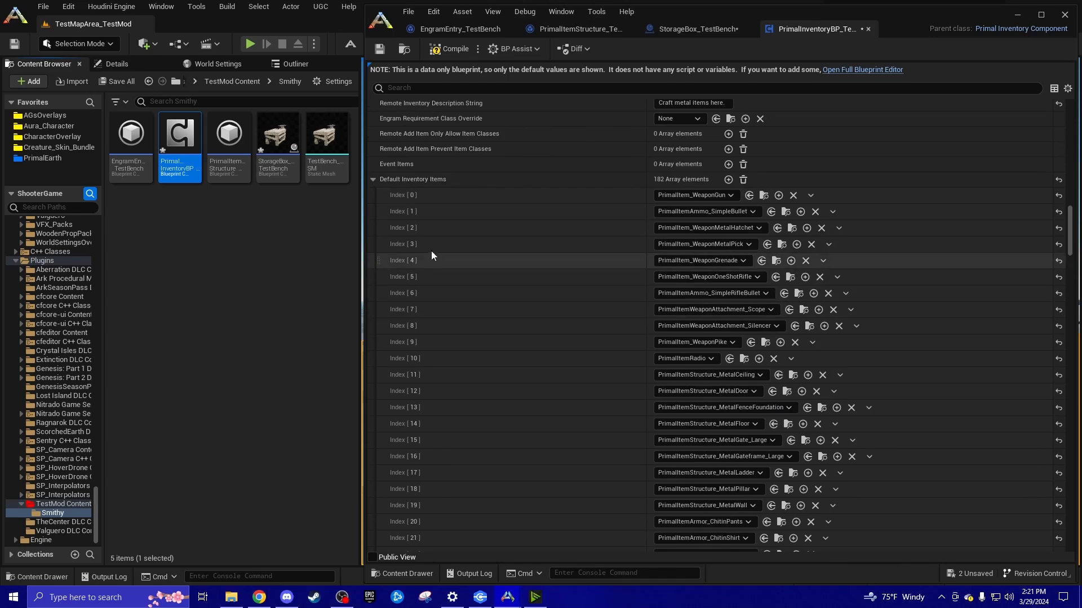
click(373, 179)
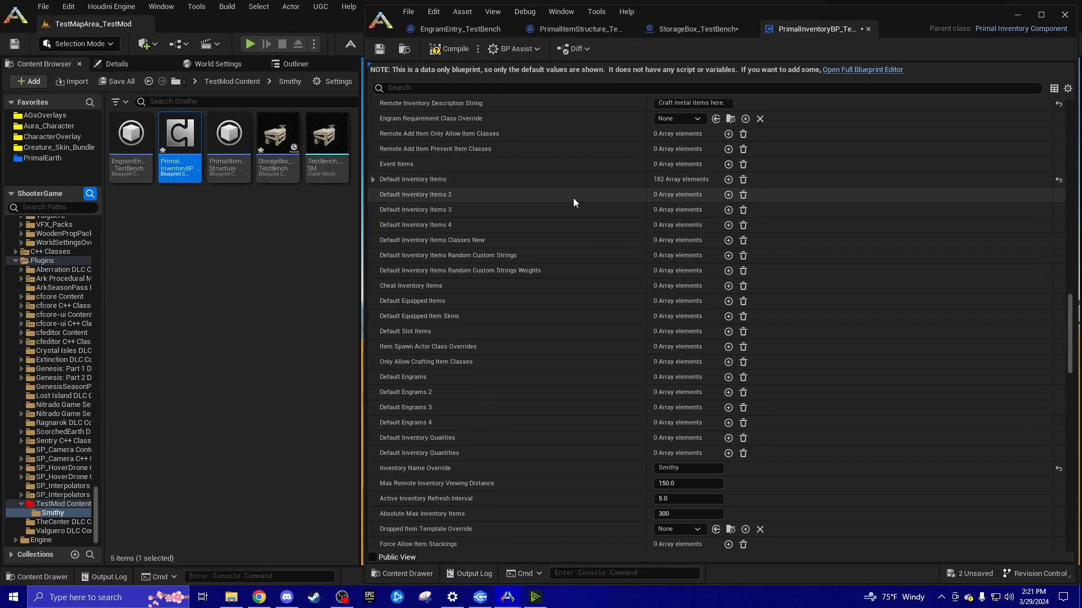
click(743, 179)
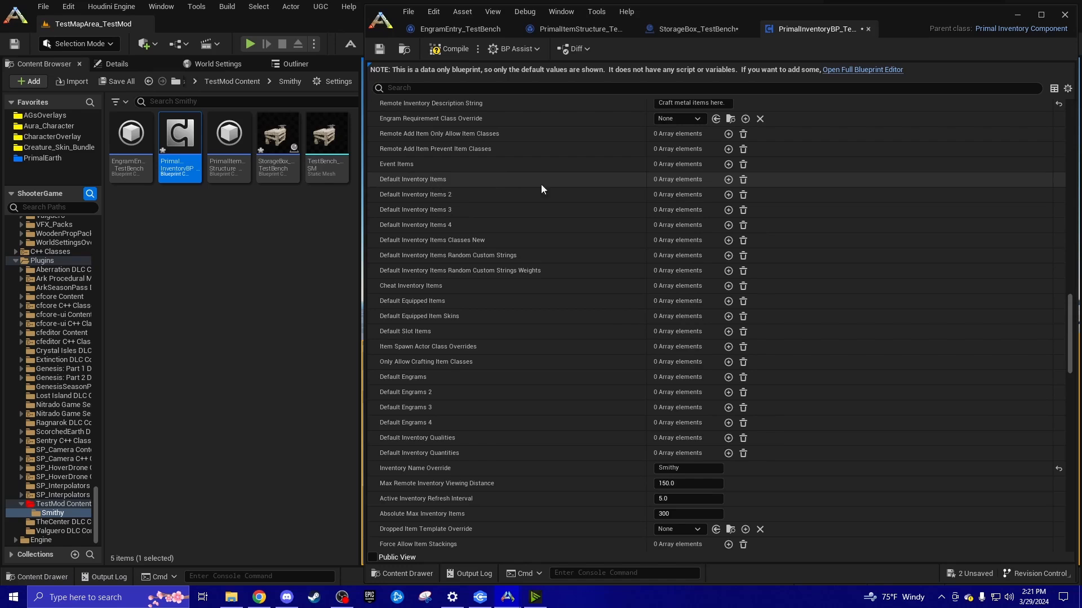
Add PrimalItem_WeaponMetalPick to the Default Inventory Items array and add a Default Engrams element with the value 1.
click(728, 179)
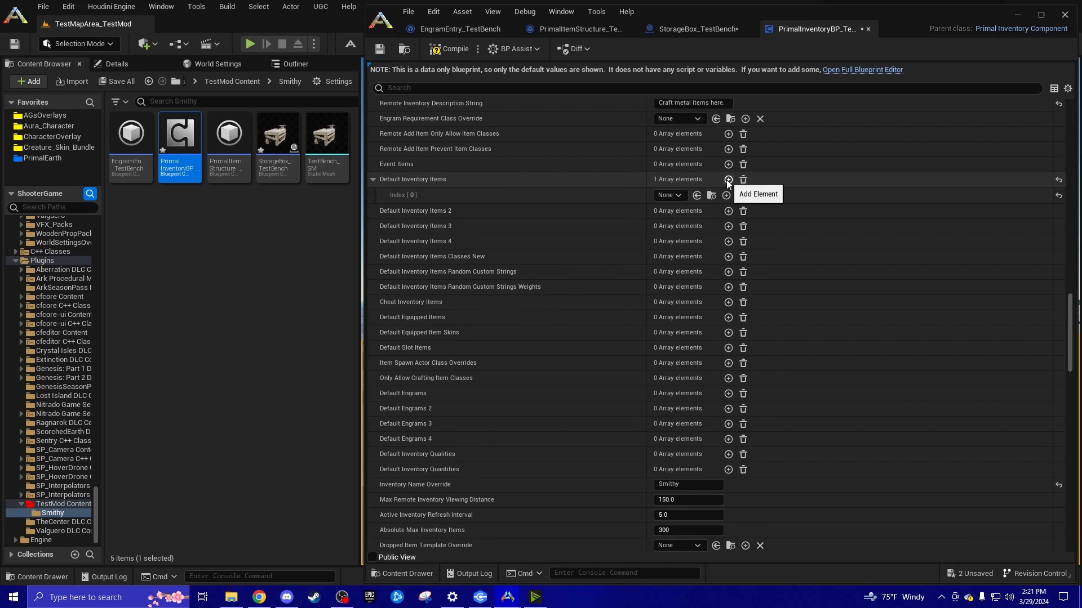
click(678, 194)
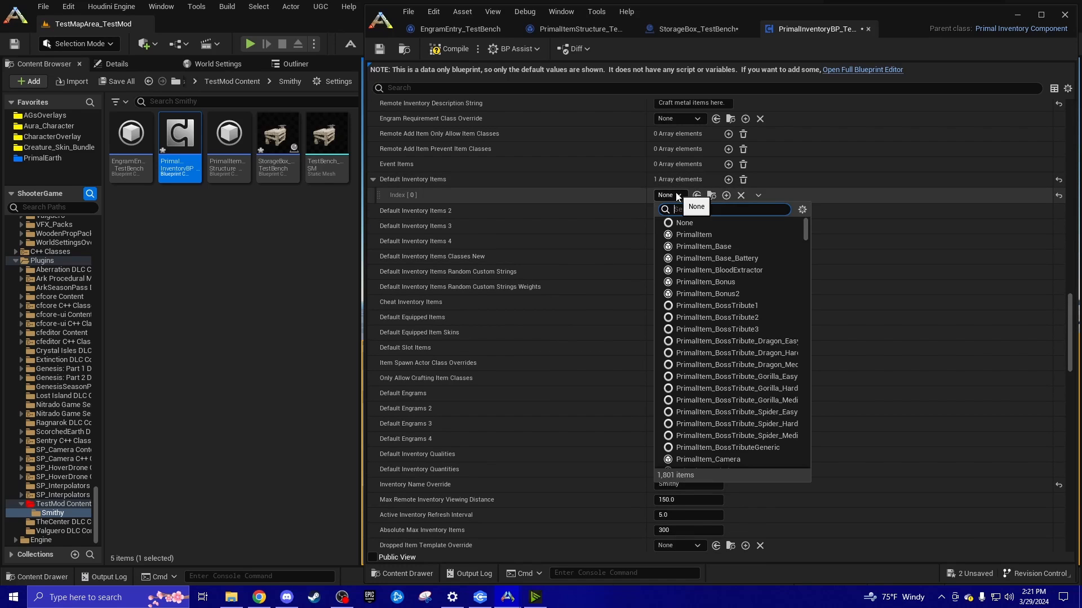
text(metal)
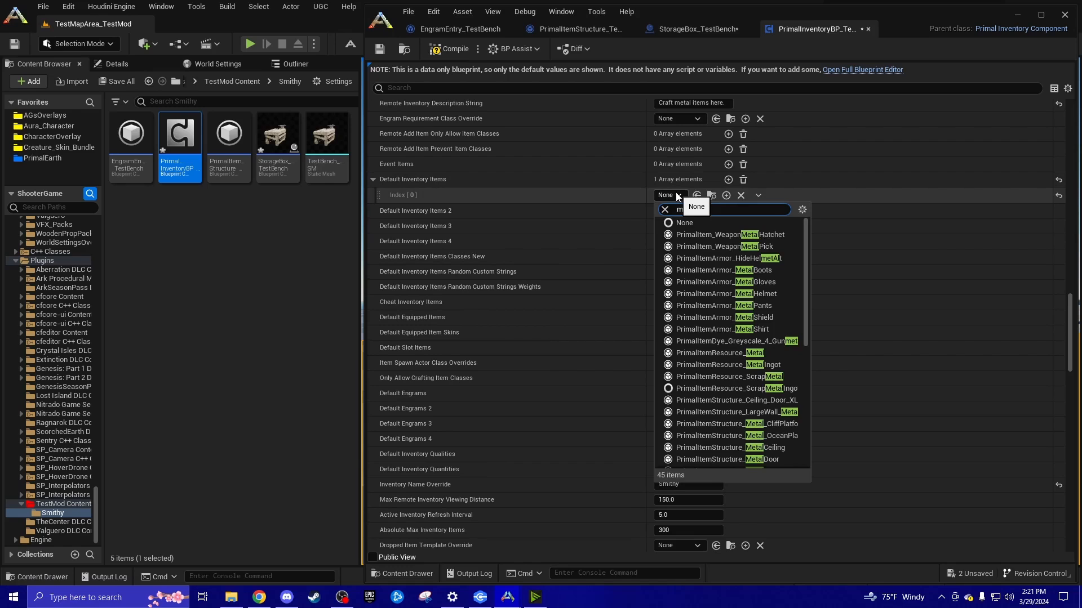
text( pi)
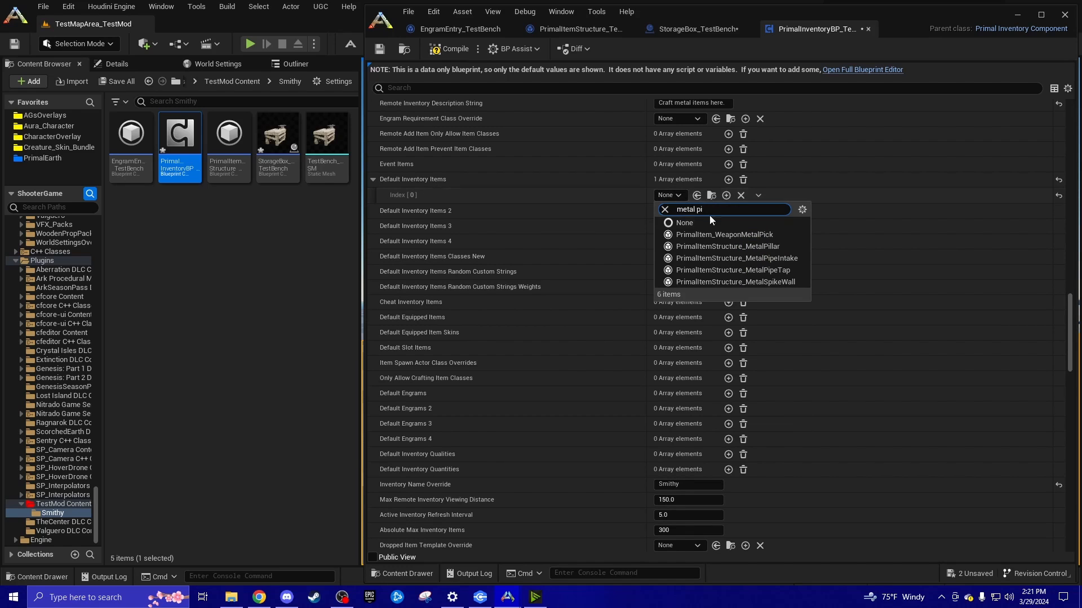
click(719, 235)
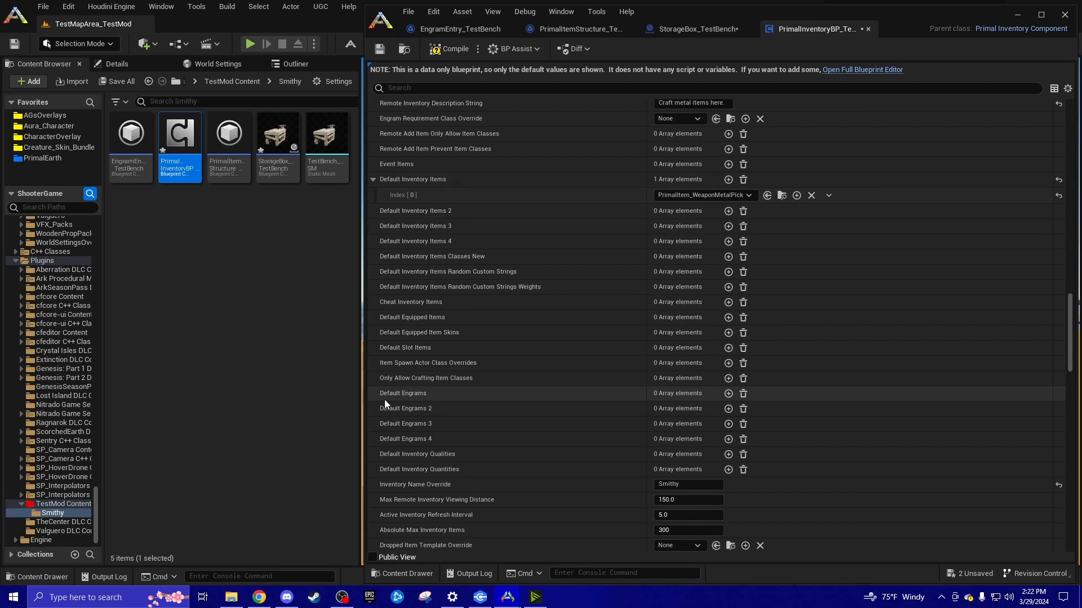
click(725, 394)
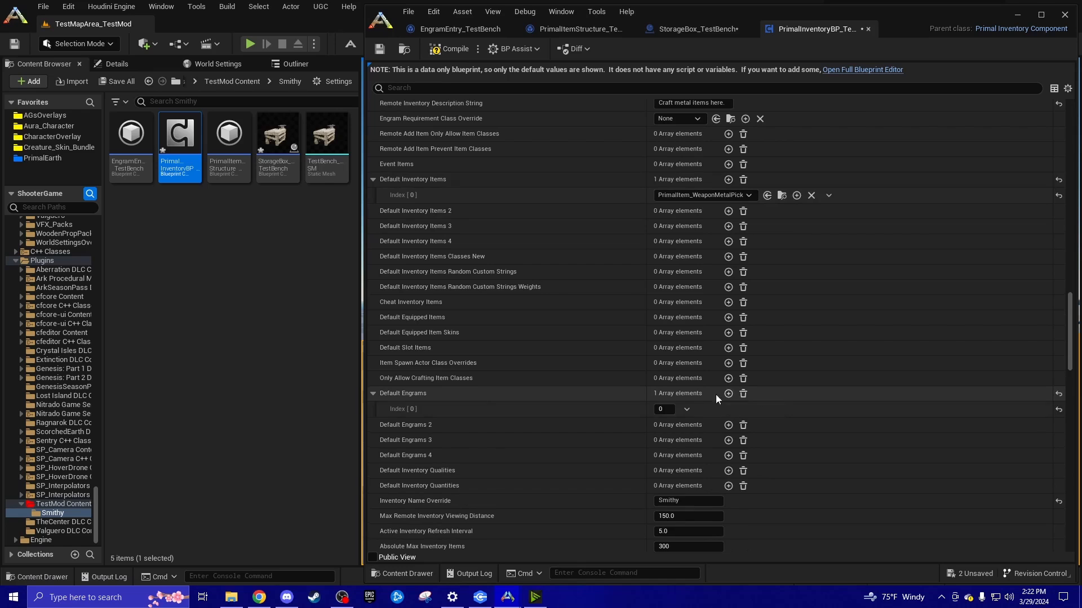
click(609, 404)
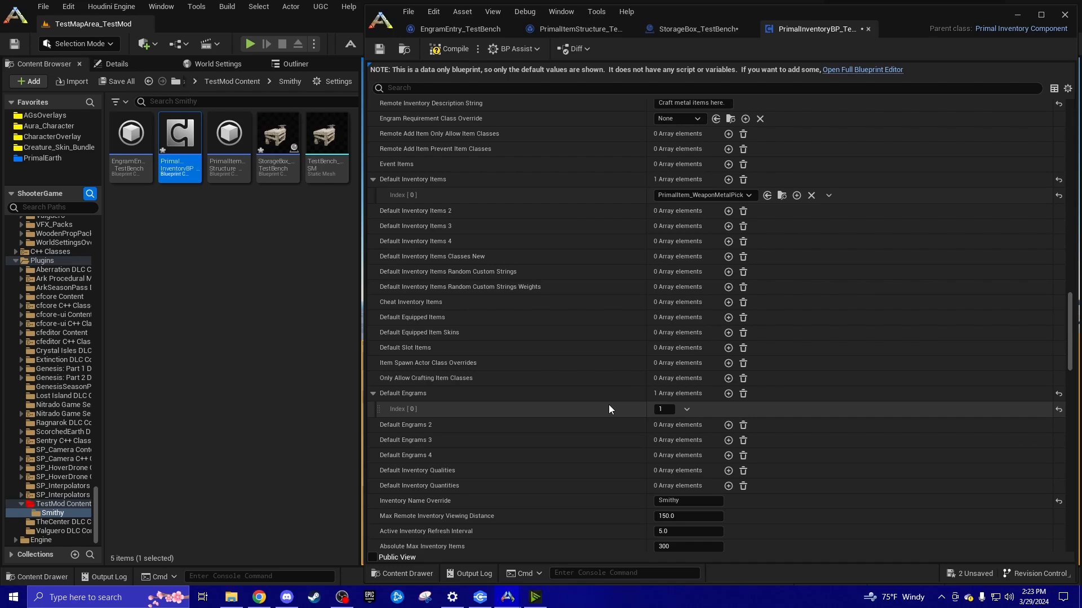
Set the Inventory Name Override of the test bench inventory to Test Bench.
scroll(516, 314, down, 3)
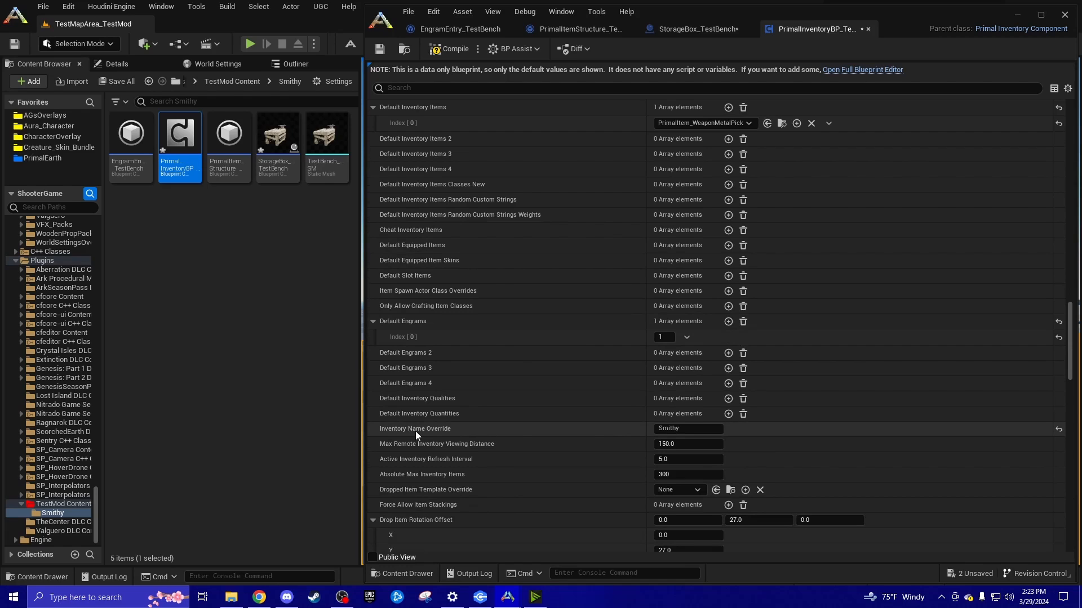
click(687, 429)
text(Text)
key(BackSpace)
key(BackSpace)
text(st W)
key(BackSpace)
text(Bench)
key(Return)
scroll(507, 428, down, 2)
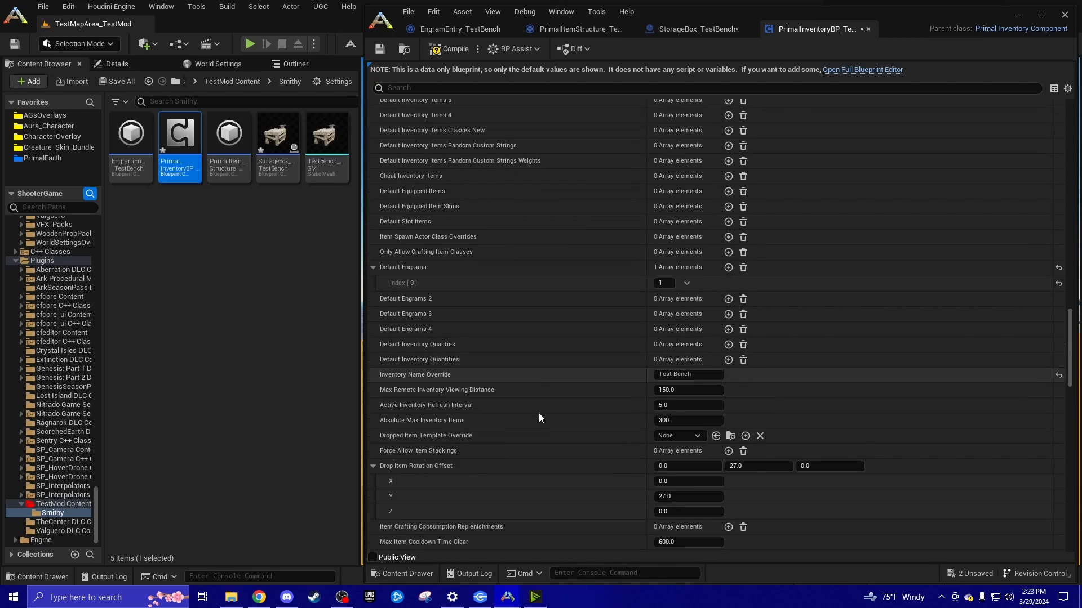
Save the PrimalInventoryBP_TestBench blueprint, and compile and save the StorageBox_TestBench blueprint.
scroll(569, 270, up, 5)
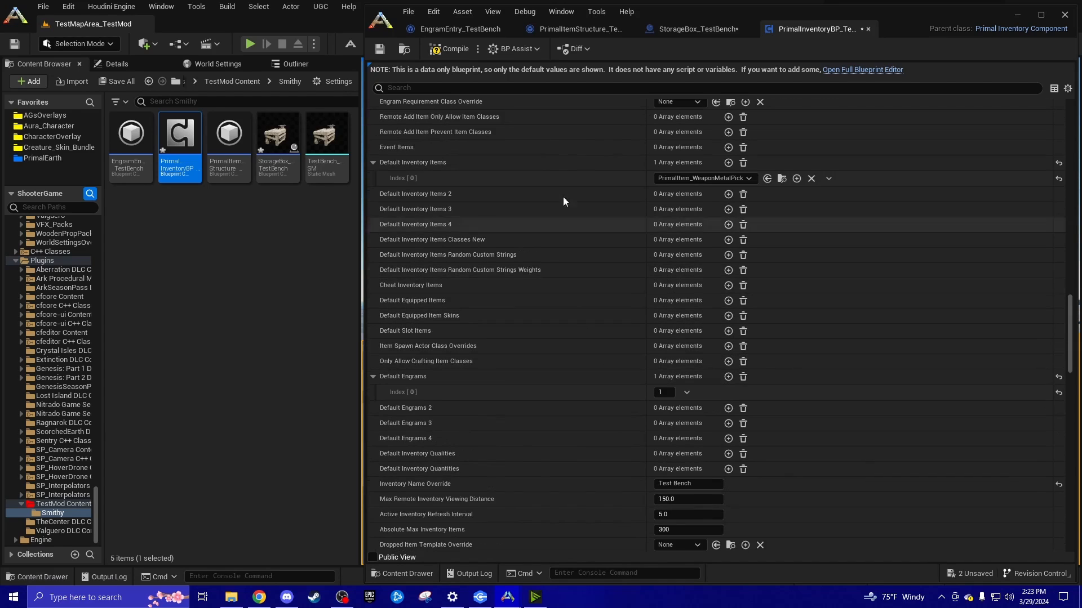
click(380, 50)
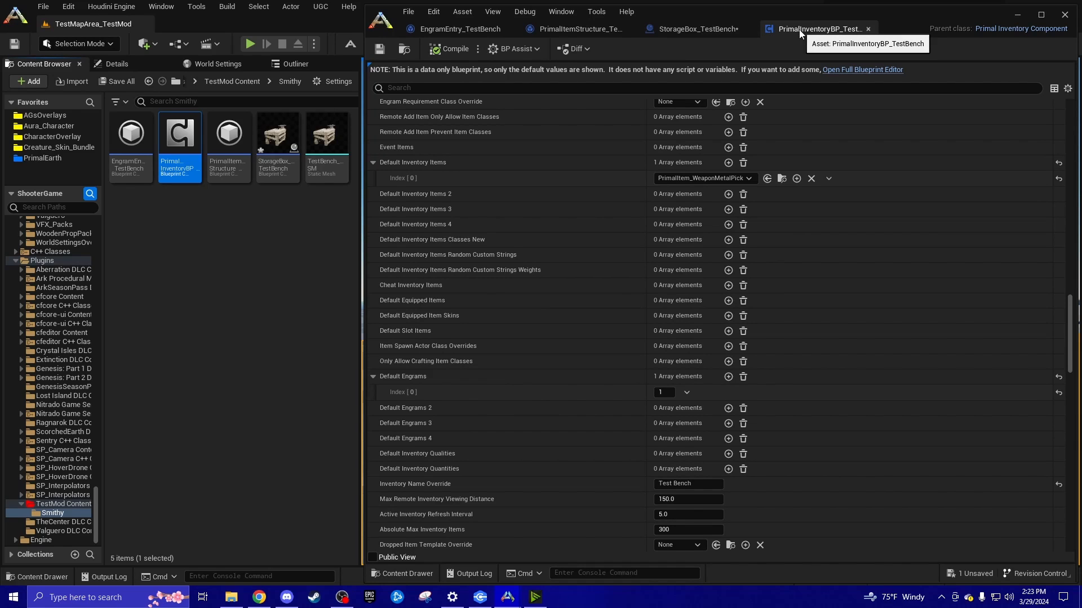
click(696, 31)
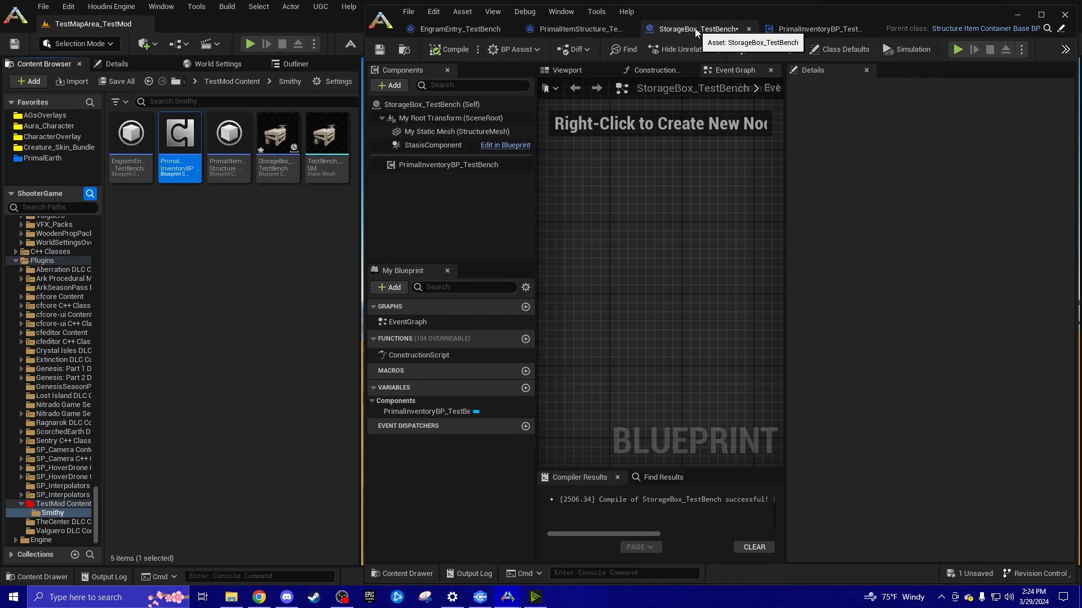
click(450, 51)
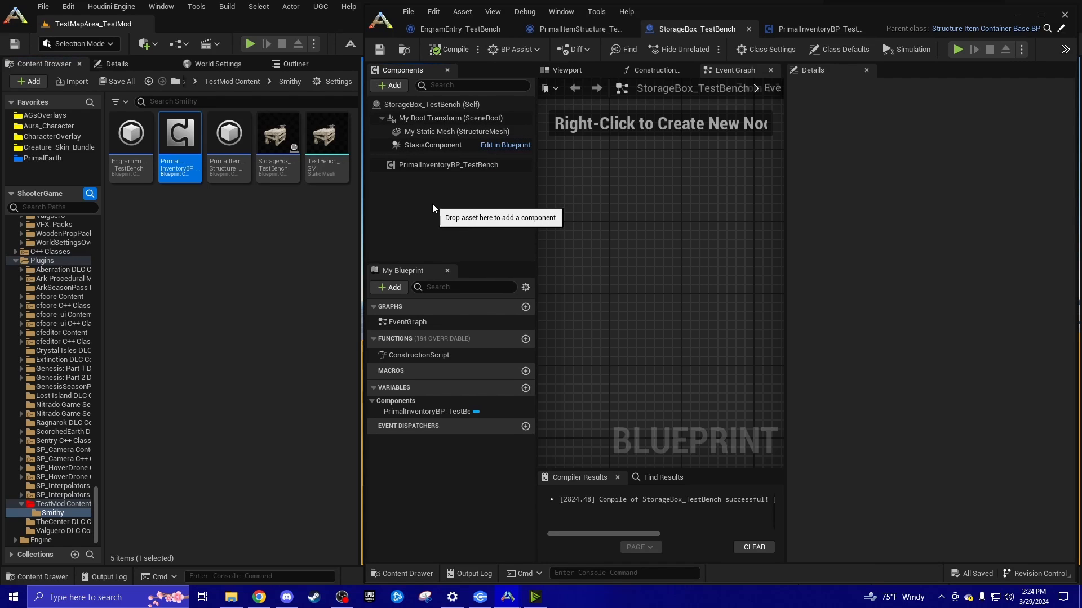
Clear the first Default Inventory Items entry in PrimalInventoryBP_TestBench, and compile and save StorageBox_TestBench.
double_click(181, 177)
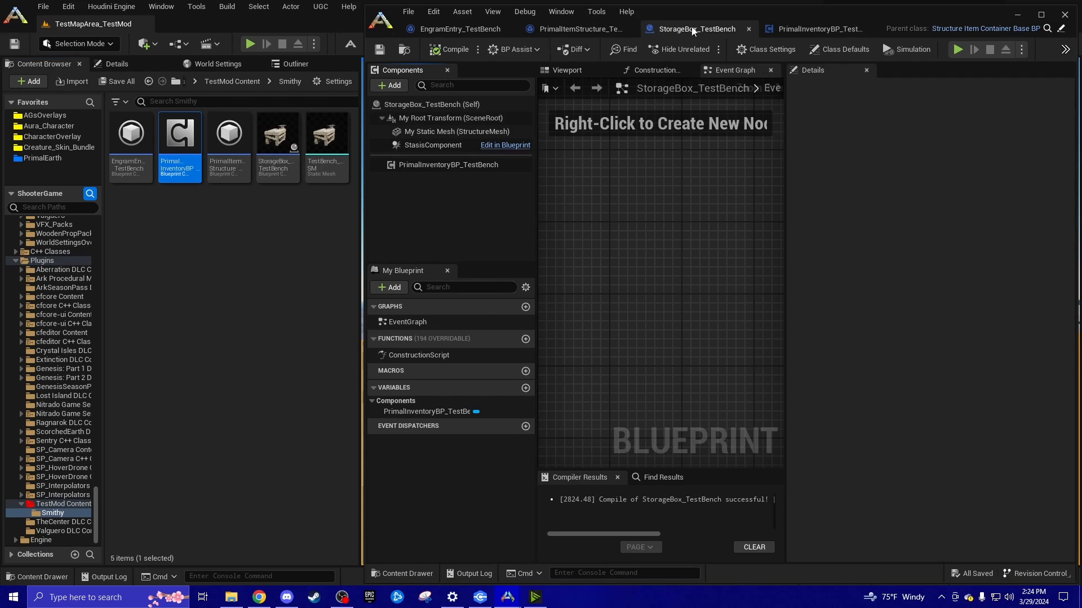
click(811, 178)
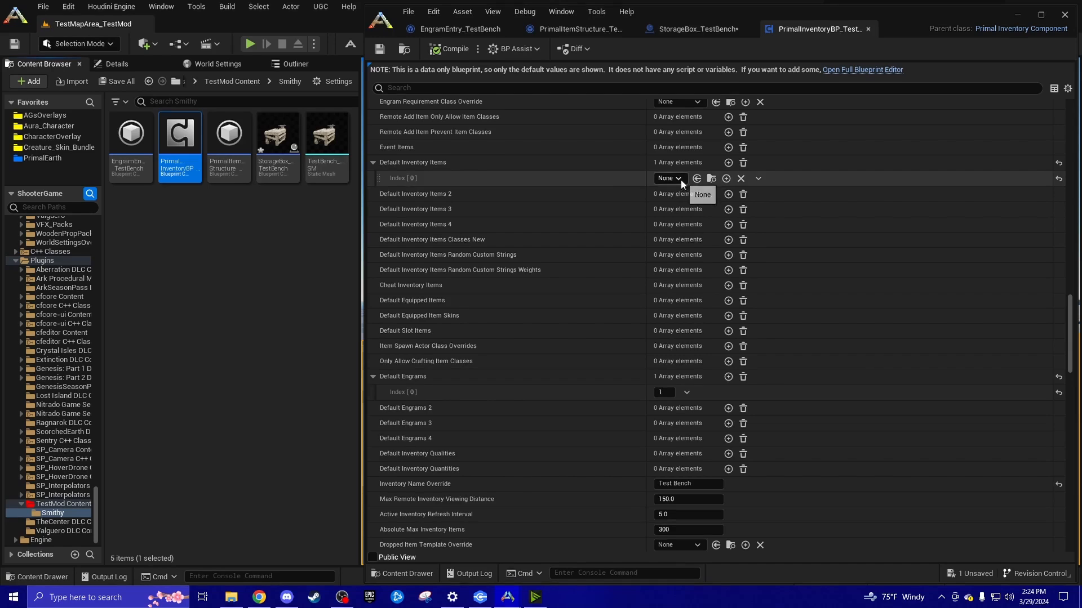
click(698, 29)
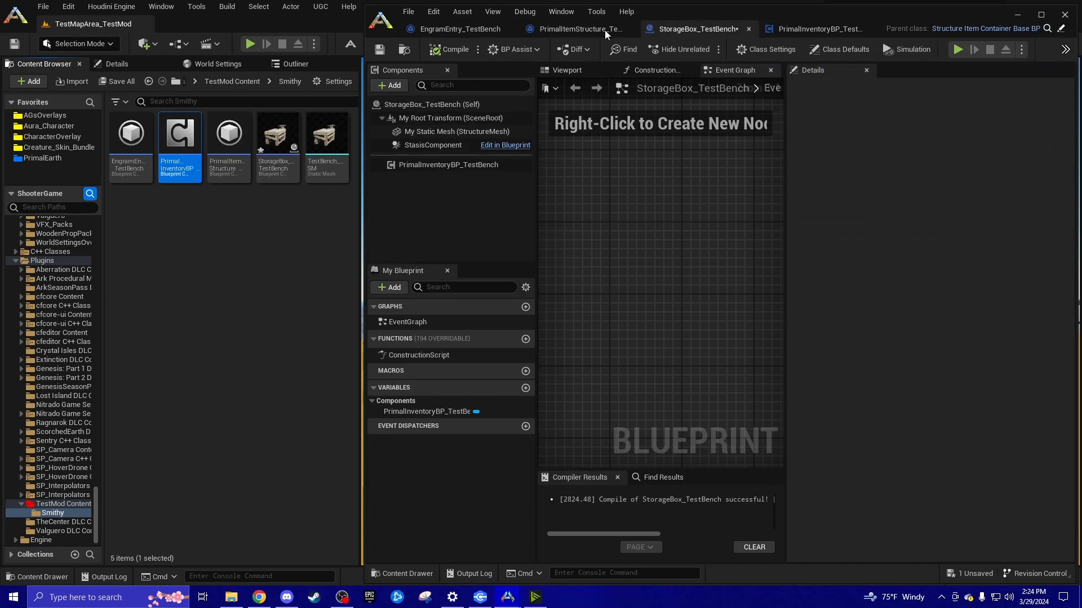
click(443, 49)
click(381, 50)
Filter the item classes for metalpick and set the first Default Inventory Items entry of PrimalInventoryBP_TestBench to PrimalItem_WeaponMetalPick.
click(843, 29)
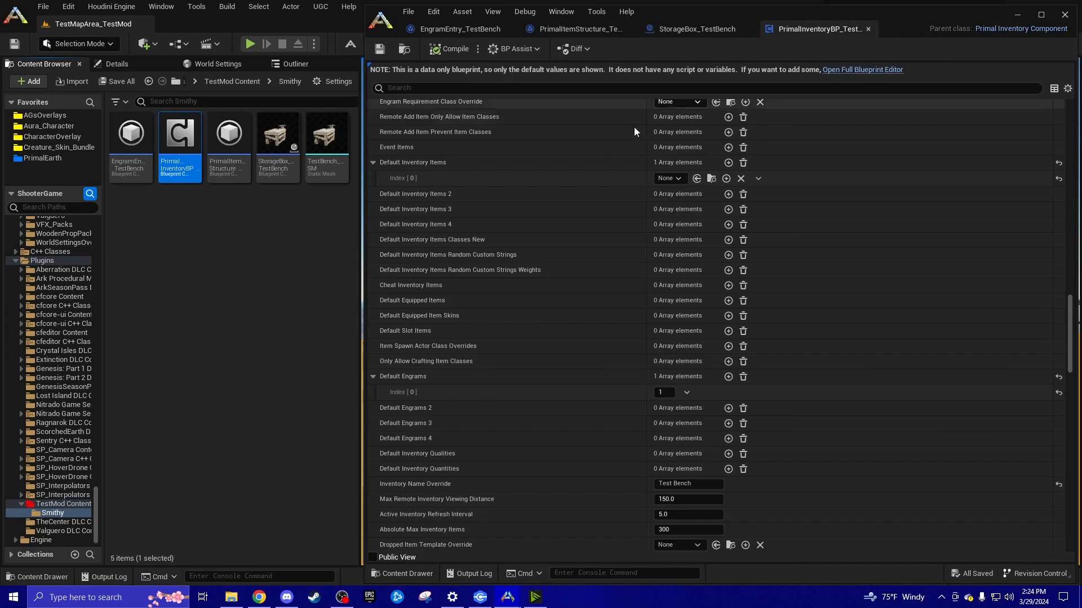
click(674, 180)
text(metapick)
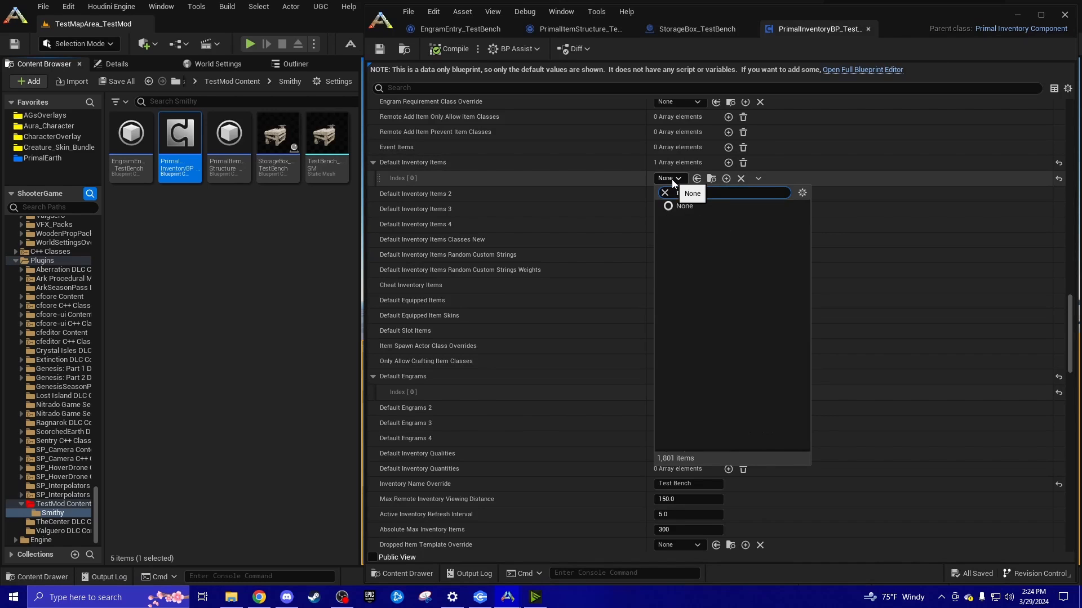
click(693, 194)
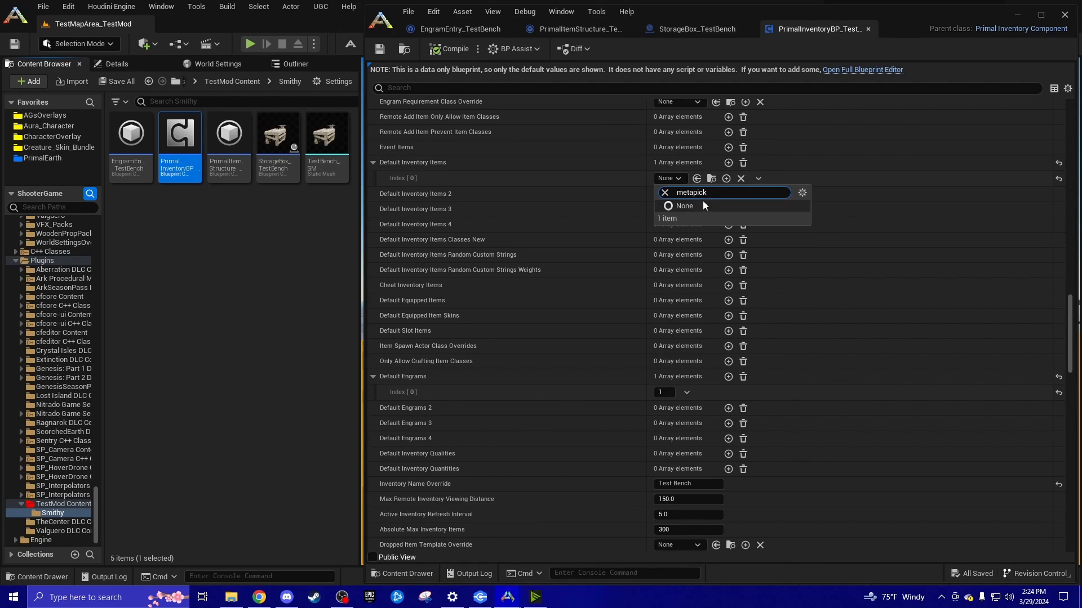
text(l)
click(717, 216)
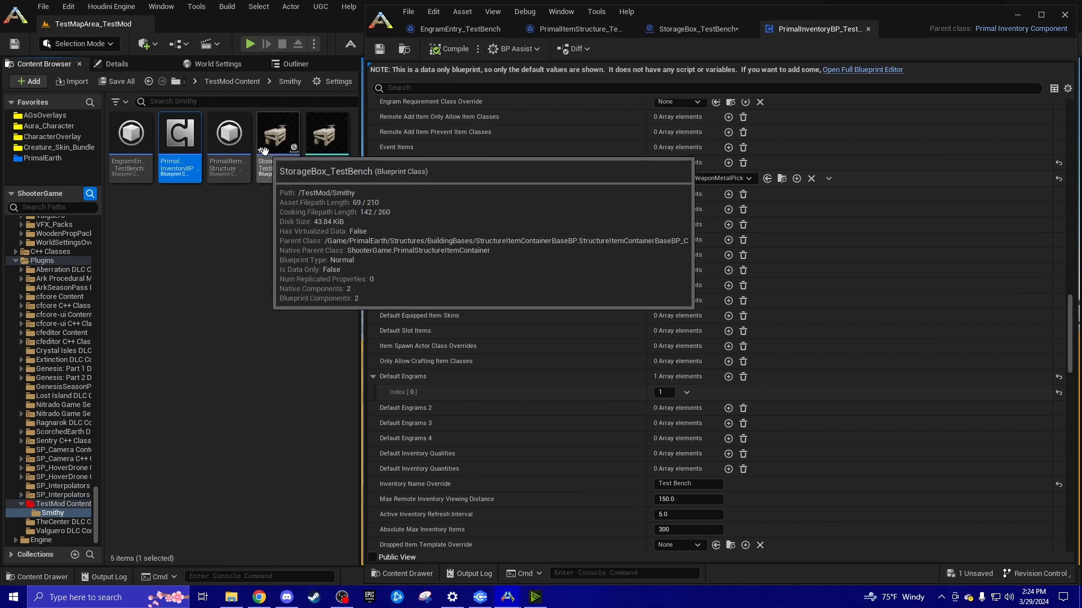
Compile and save the StorageBox_TestBench blueprint and close the blueprint editor window.
double_click(276, 163)
click(449, 49)
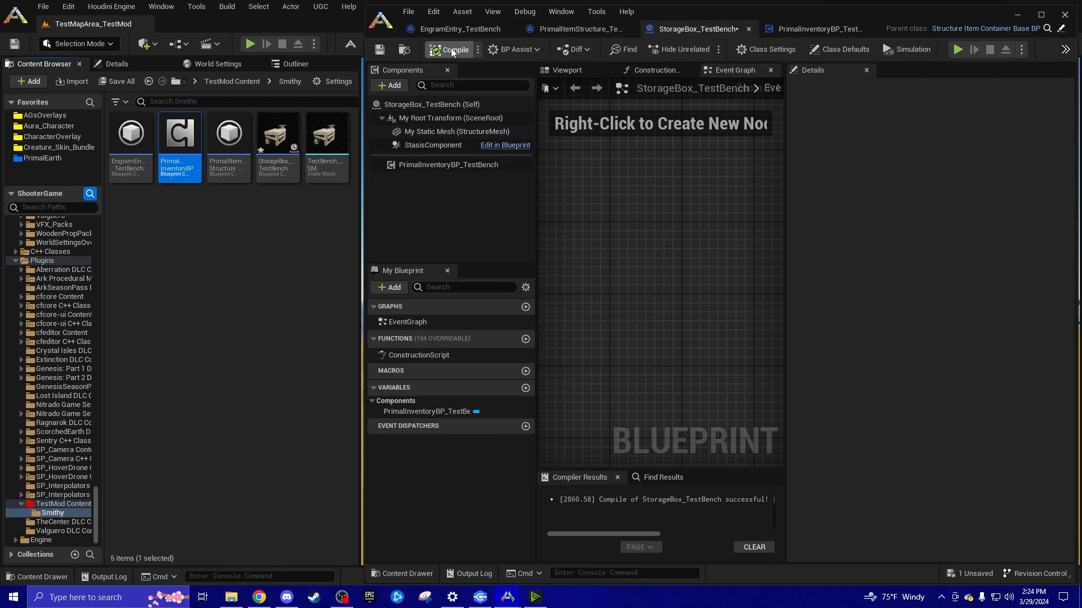
click(306, 224)
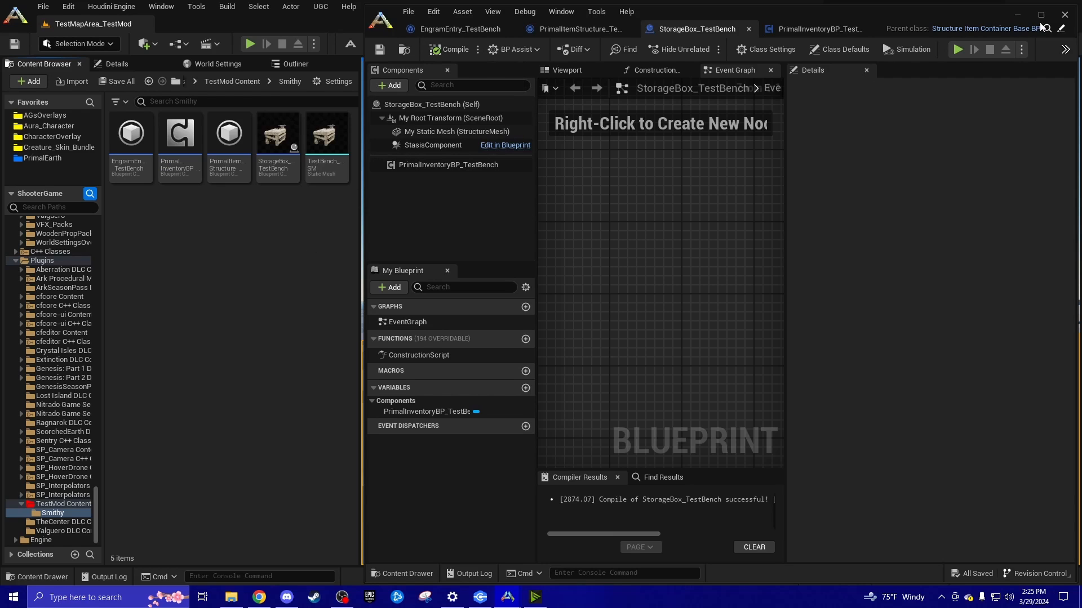
click(1064, 14)
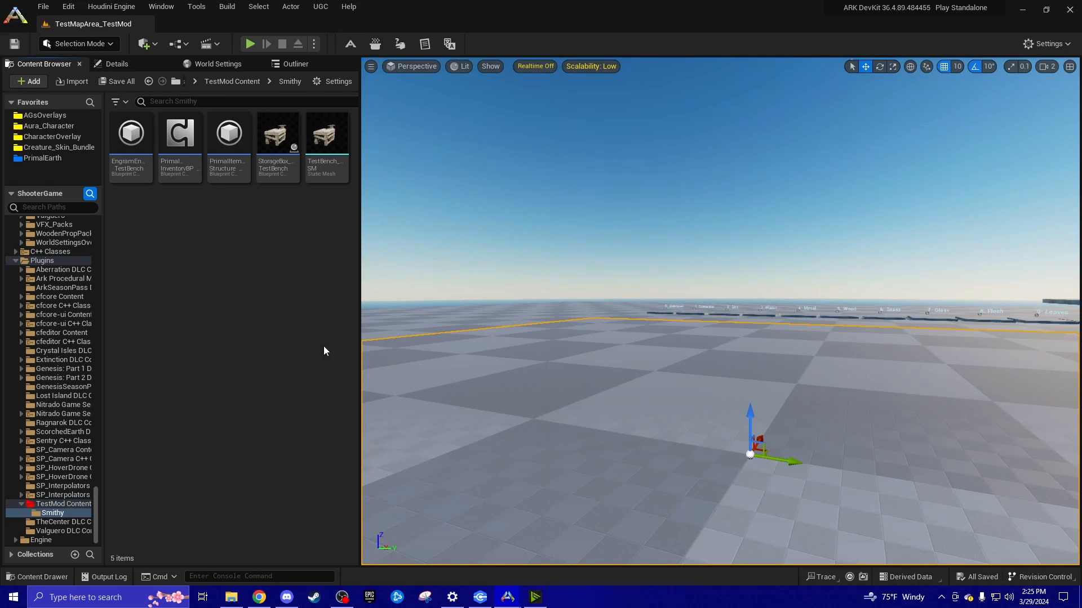
Play-test the level from a spot on the ground and enable creative mode with the gcm console command.
right_drag(665, 397, 669, 401)
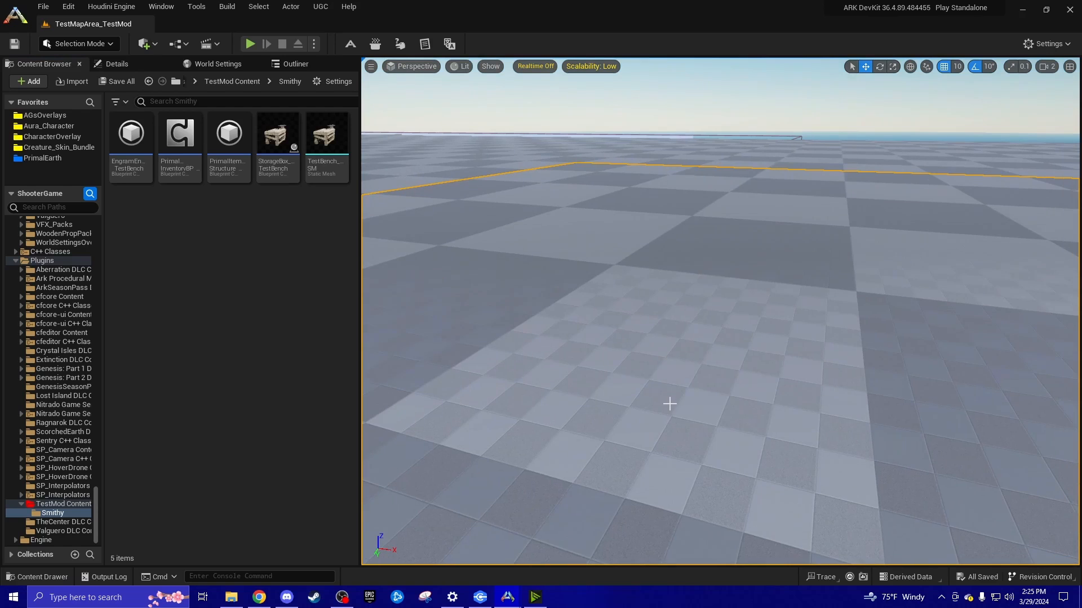
right_click(671, 403)
key(Escape)
key(alt+p)
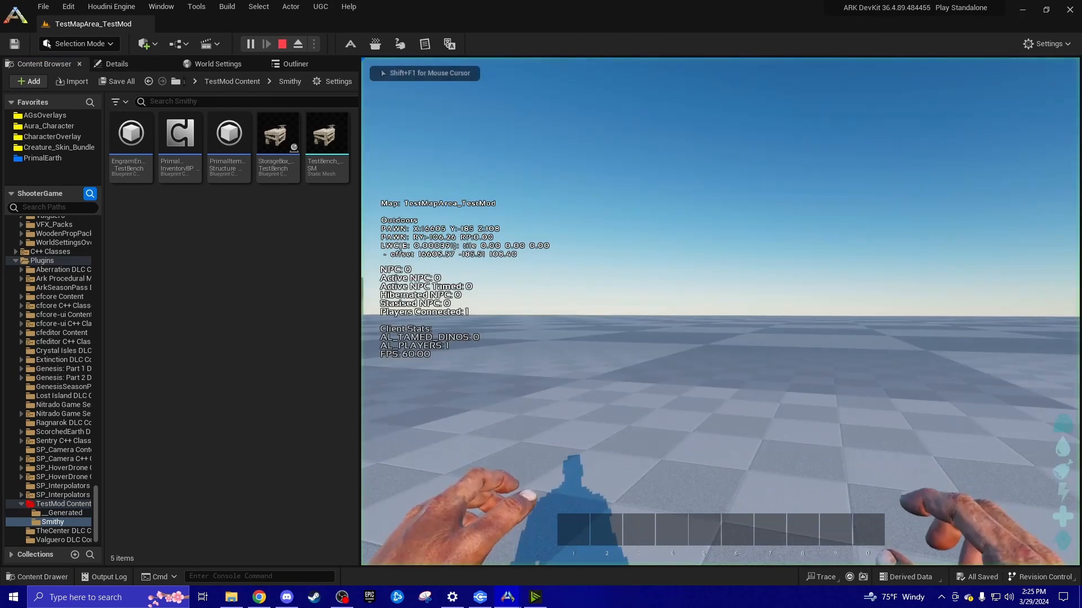
key(i)
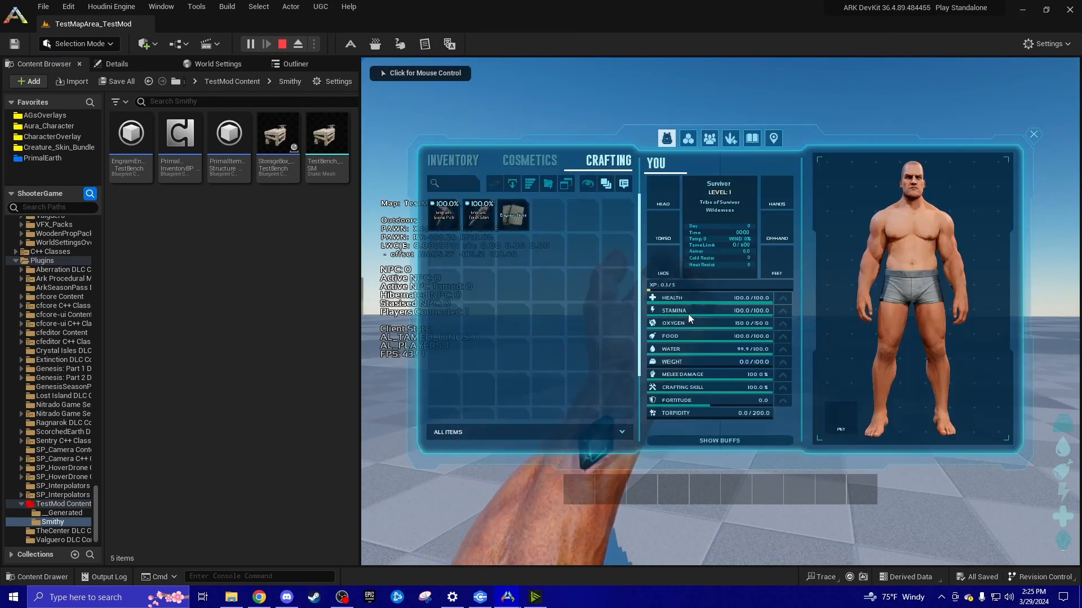
key(i)
key(grave)
key(Up)
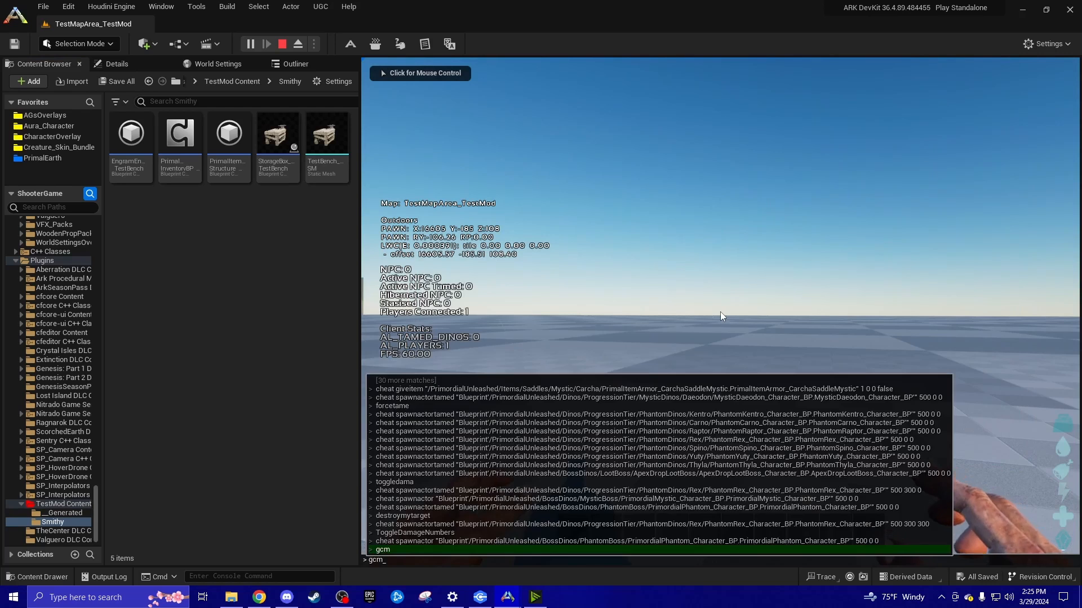
key(Return)
Search the player's crafting inventory for test, clear the search and stop the play session.
key(i)
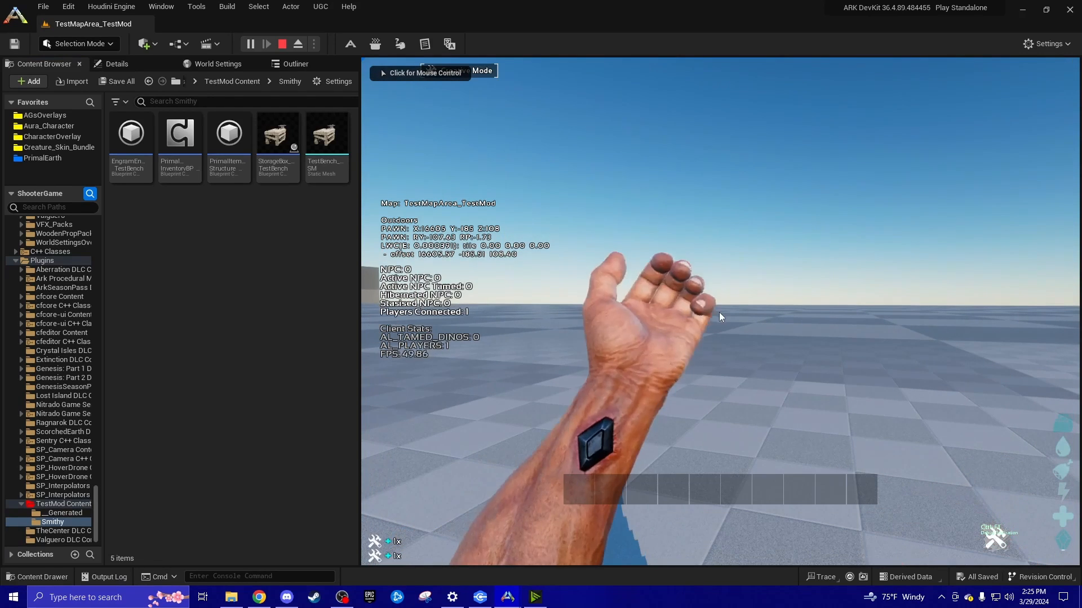
click(456, 186)
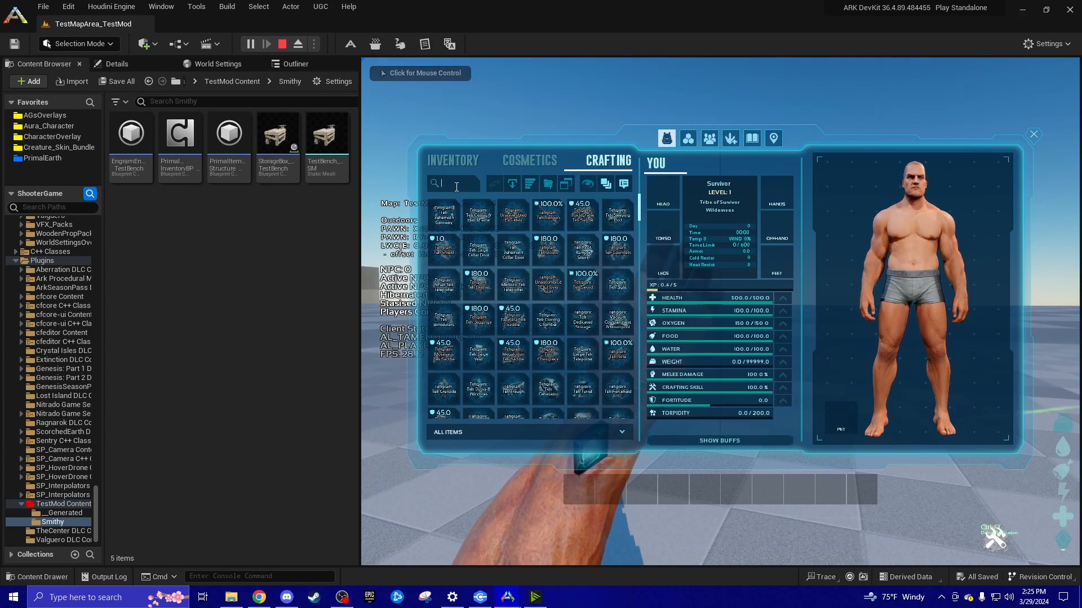
text(test)
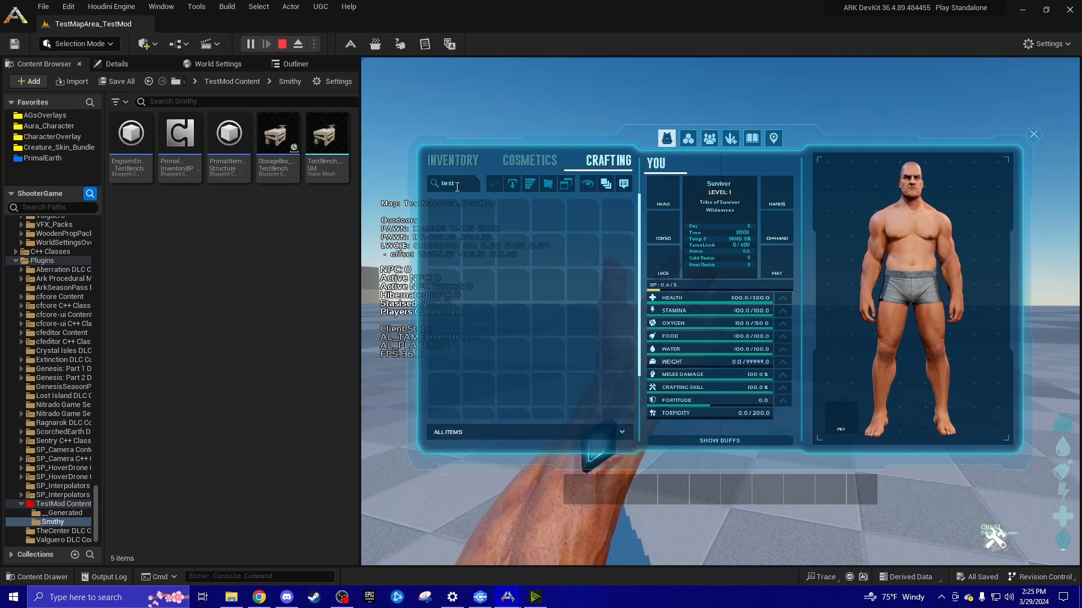
key(BackSpace)
key(BackSpace)
key(BackSpace)
key(BackSpace)
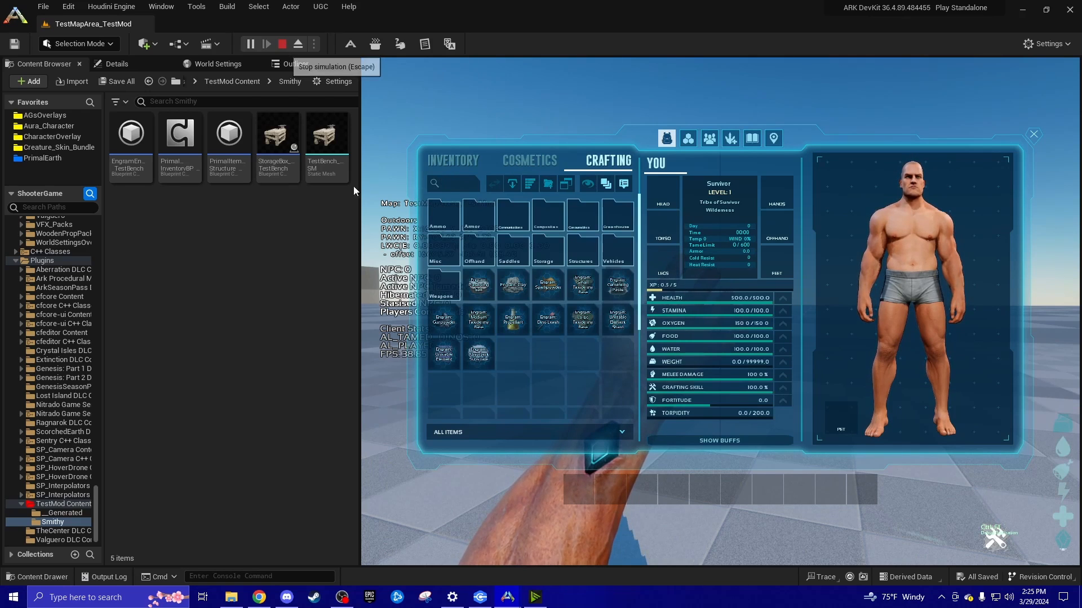
click(283, 44)
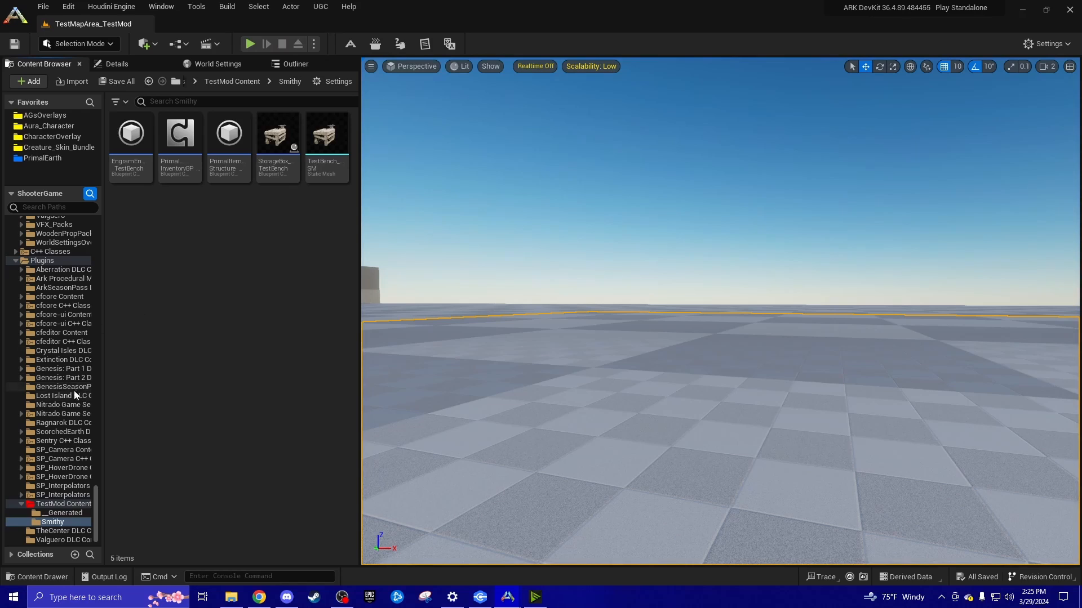
Open the ModDataAsset_TestMod data asset from the TestMod Content folder.
click(56, 505)
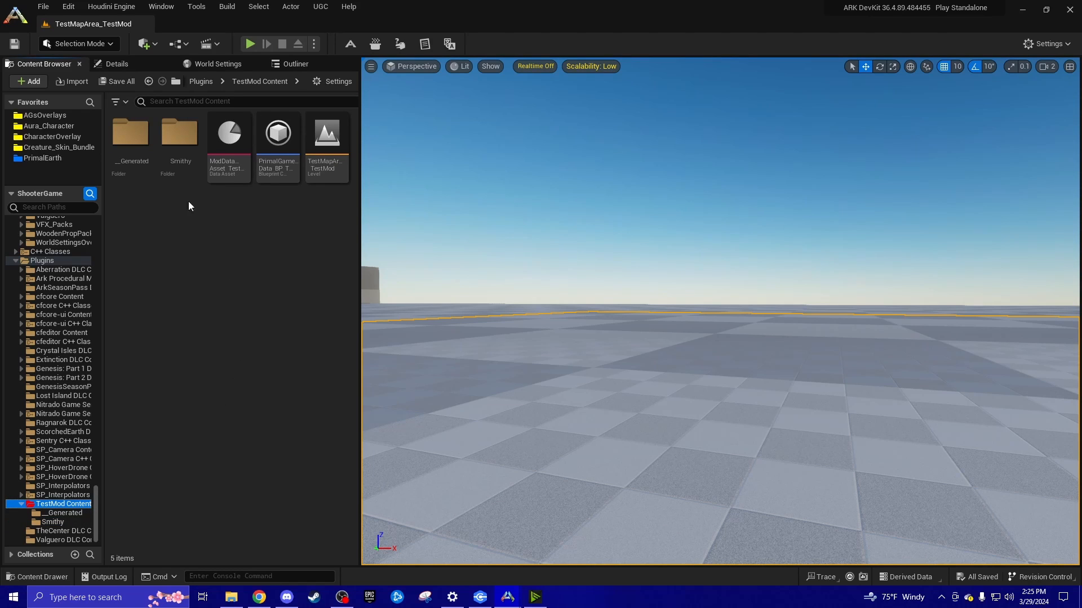
double_click(168, 164)
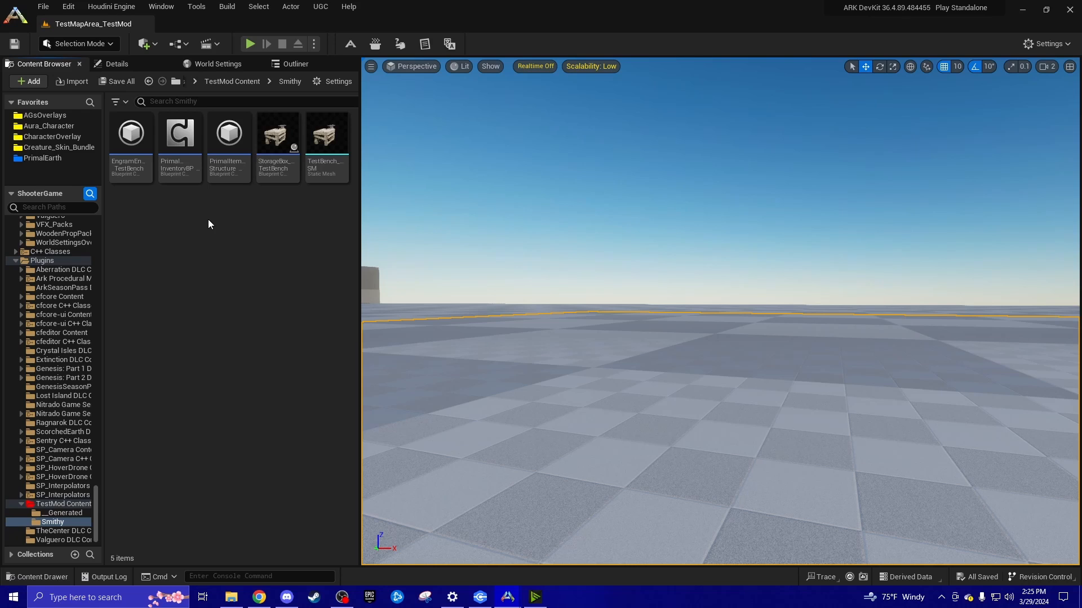
click(66, 504)
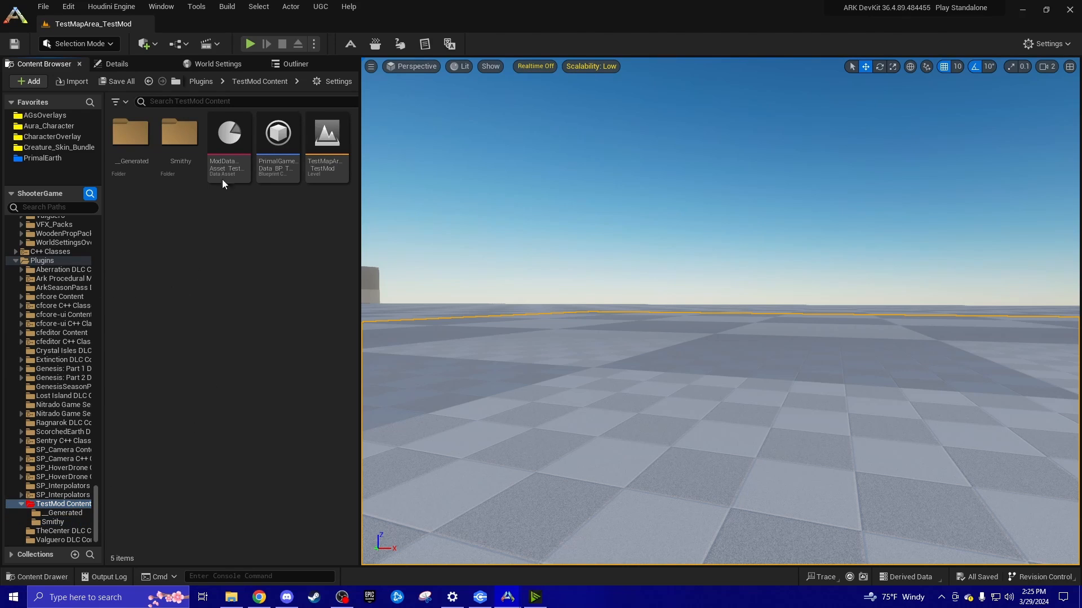
double_click(222, 162)
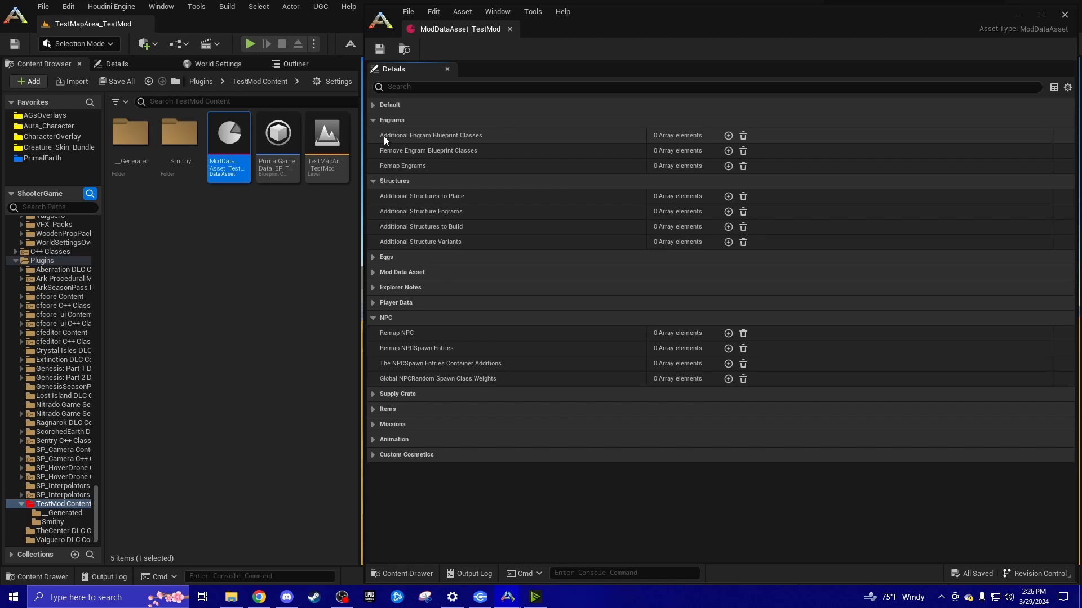
Add an Additional Engram Blueprint Classes entry to ModDataAsset_TestMod and set it to EngramEntry_TestBench.
click(728, 135)
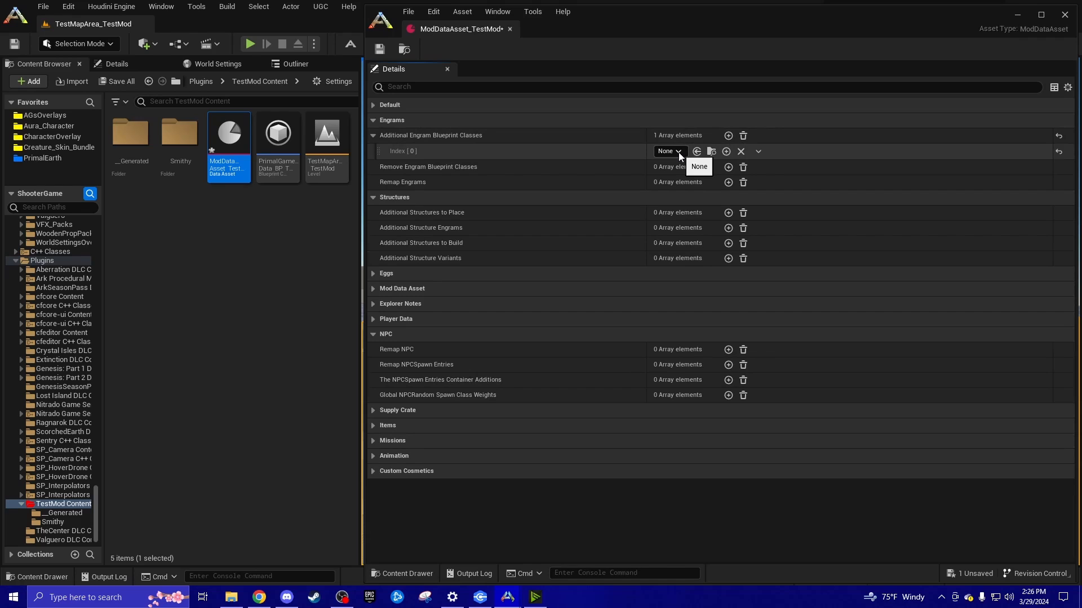
double_click(180, 141)
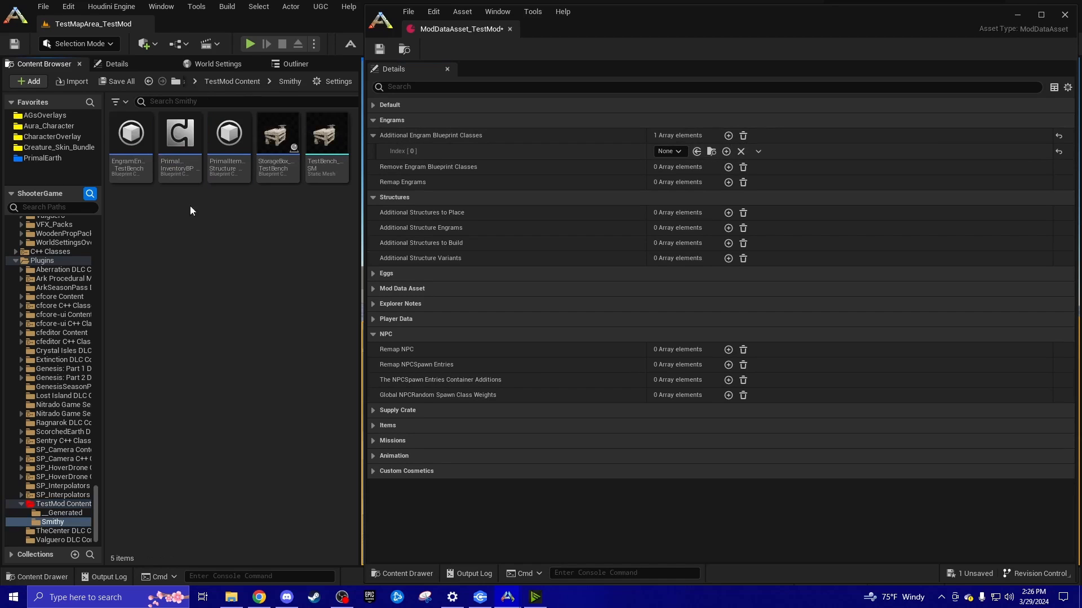
click(669, 151)
text(testbench)
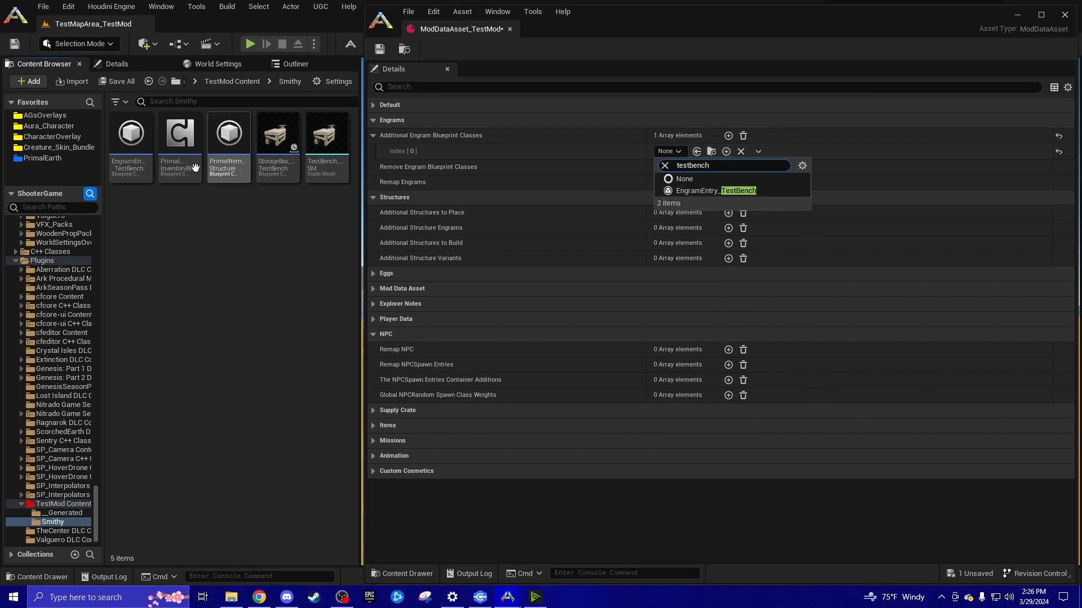
click(131, 158)
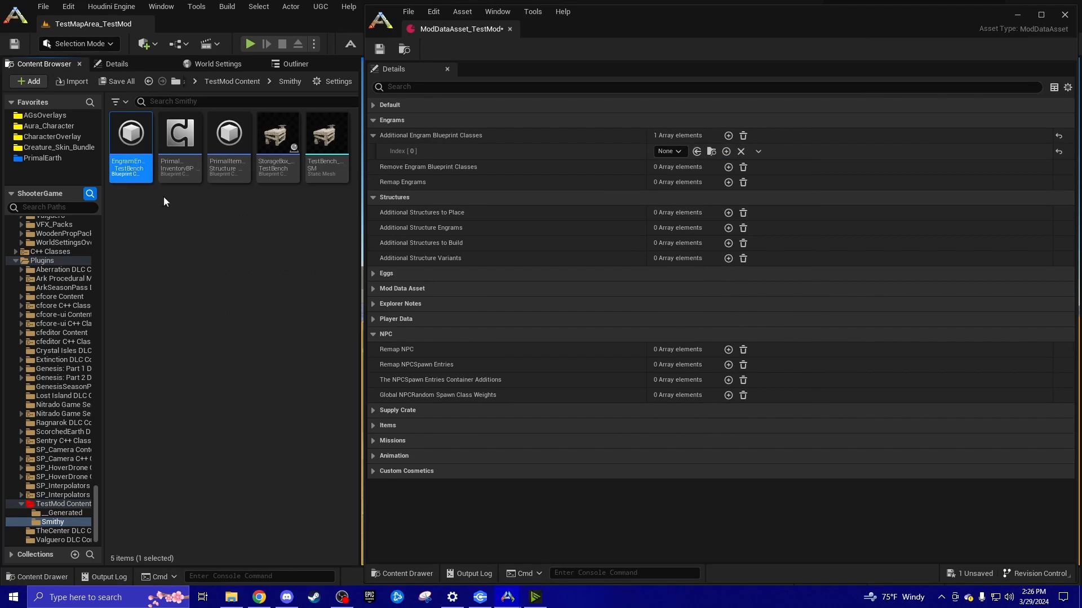
click(699, 151)
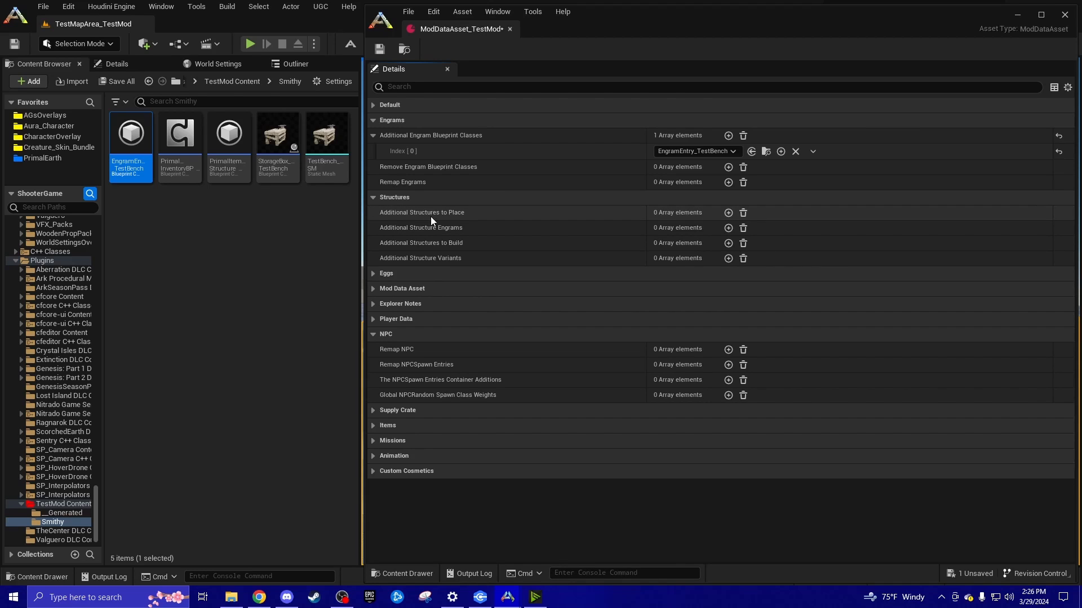
Add StorageBox_TestBench as an Additional Structures to Place entry, and save and close ModDataAsset_TestMod.
click(728, 213)
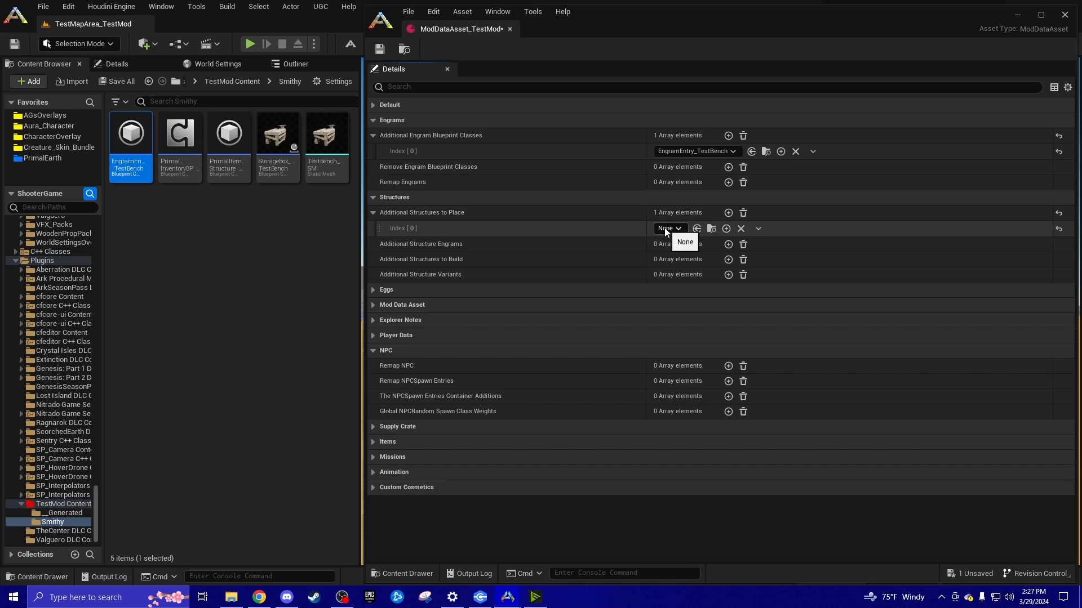
click(278, 161)
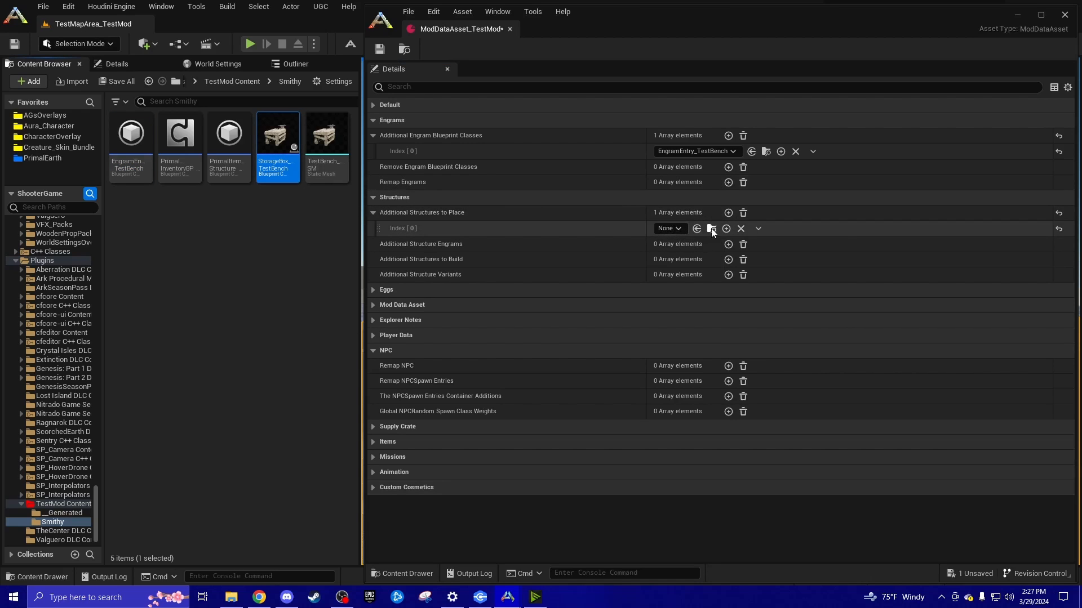
click(280, 159)
click(697, 229)
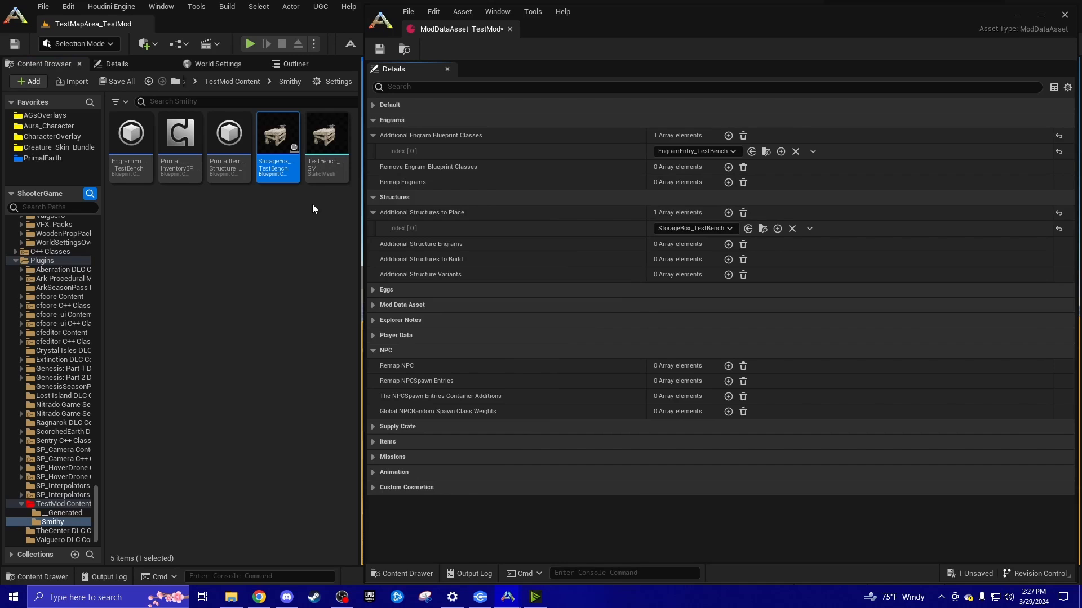
click(379, 49)
click(1070, 19)
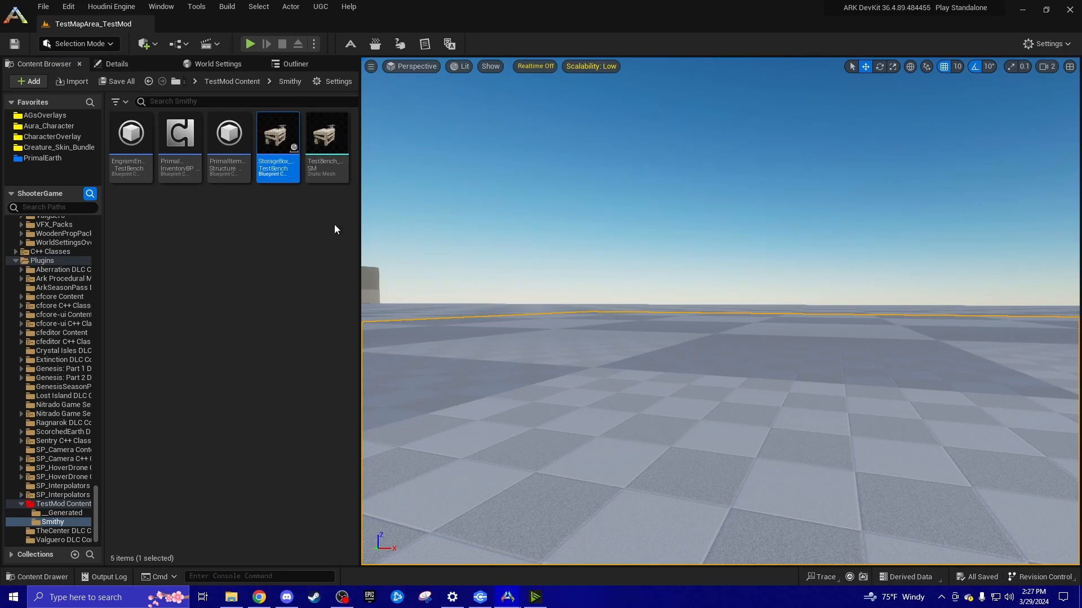
Open the TestMapArea_TestMod level from the TestMod Content folder.
click(60, 503)
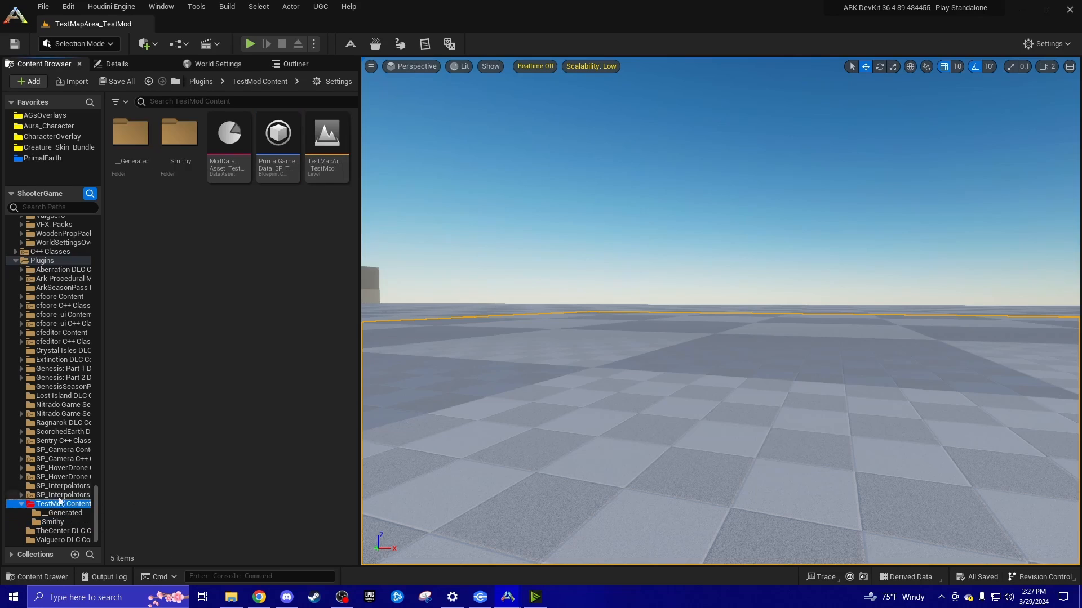
double_click(327, 138)
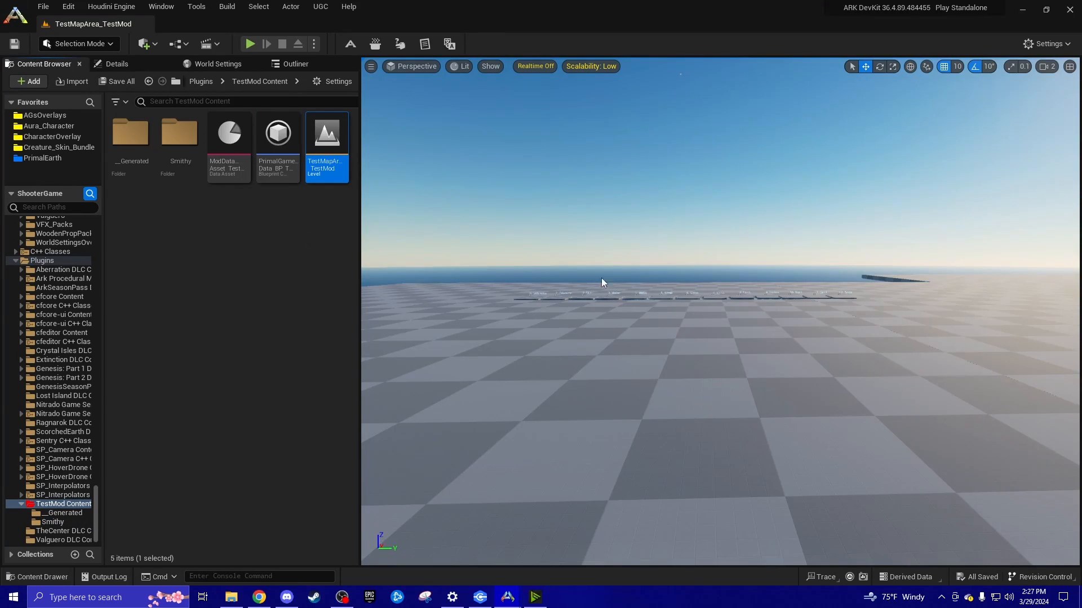
click(333, 259)
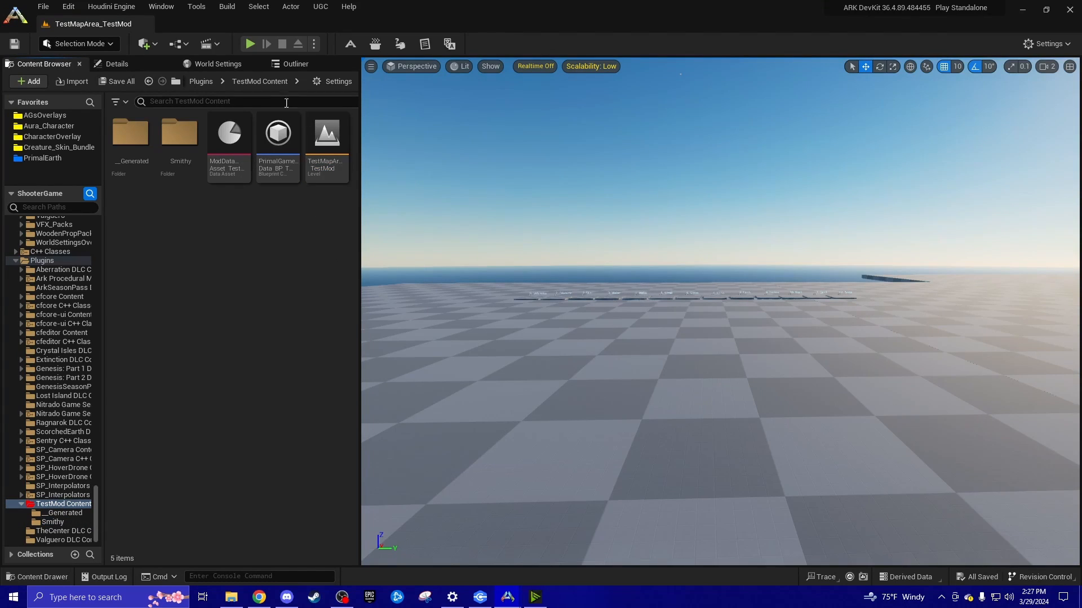
Filter the World Settings for game data and check which class the Primal Game Data Override uses.
click(215, 67)
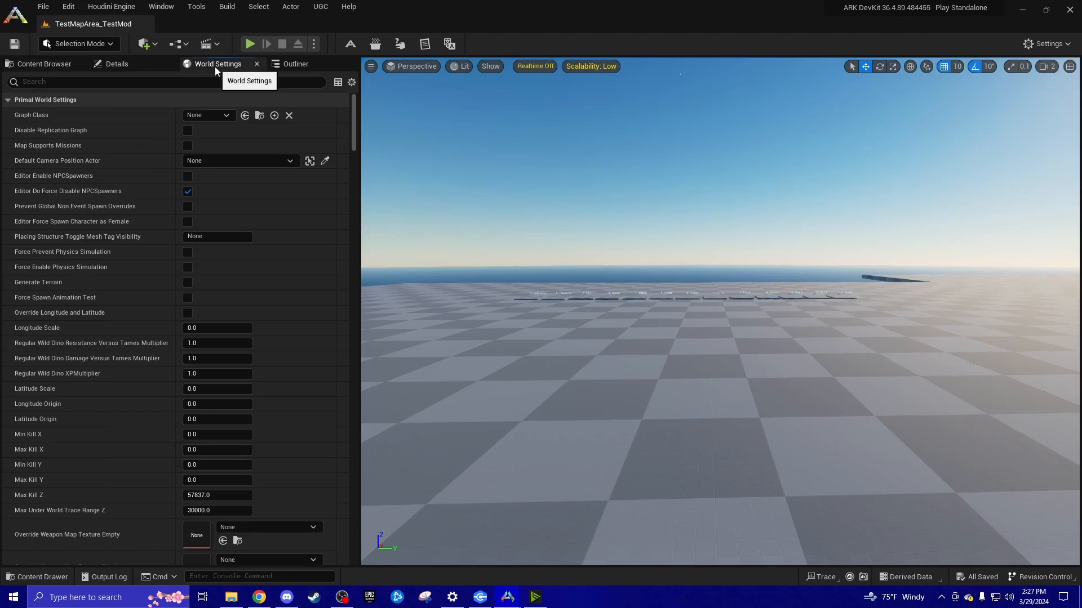
click(214, 83)
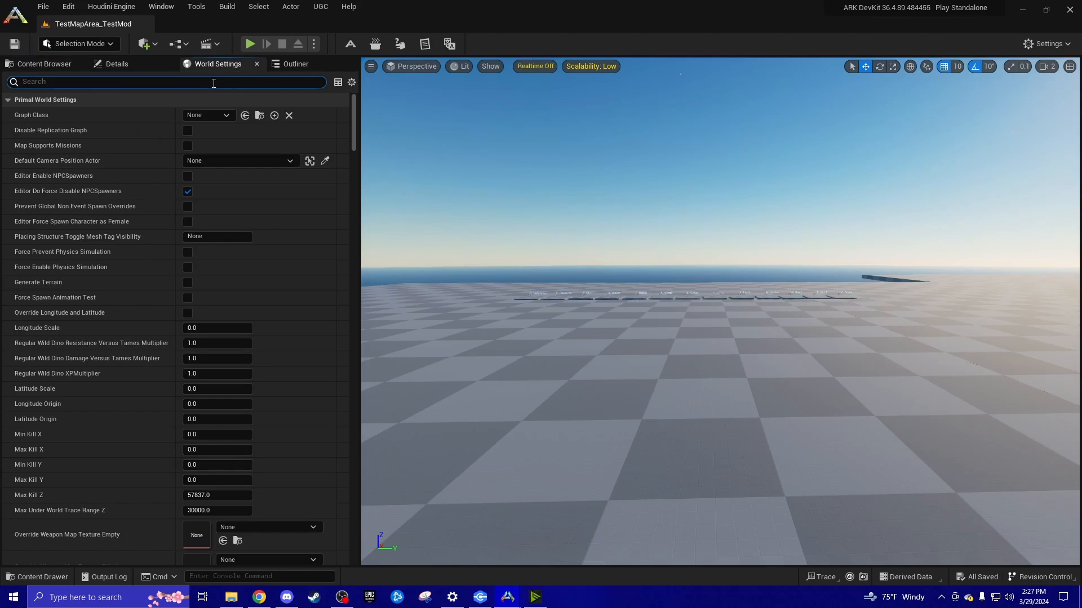
text(game)
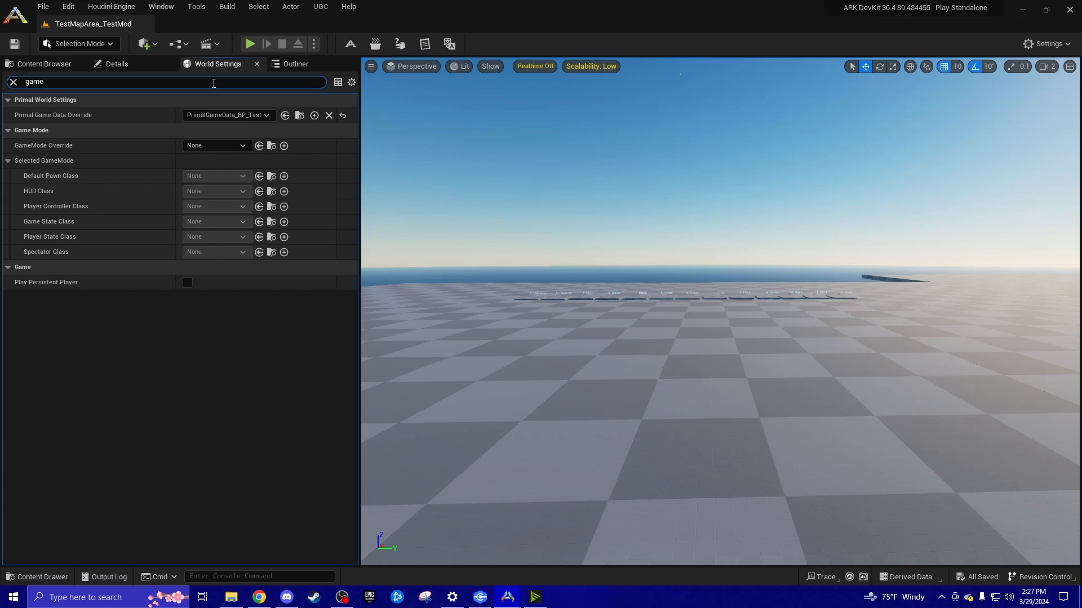
text( data)
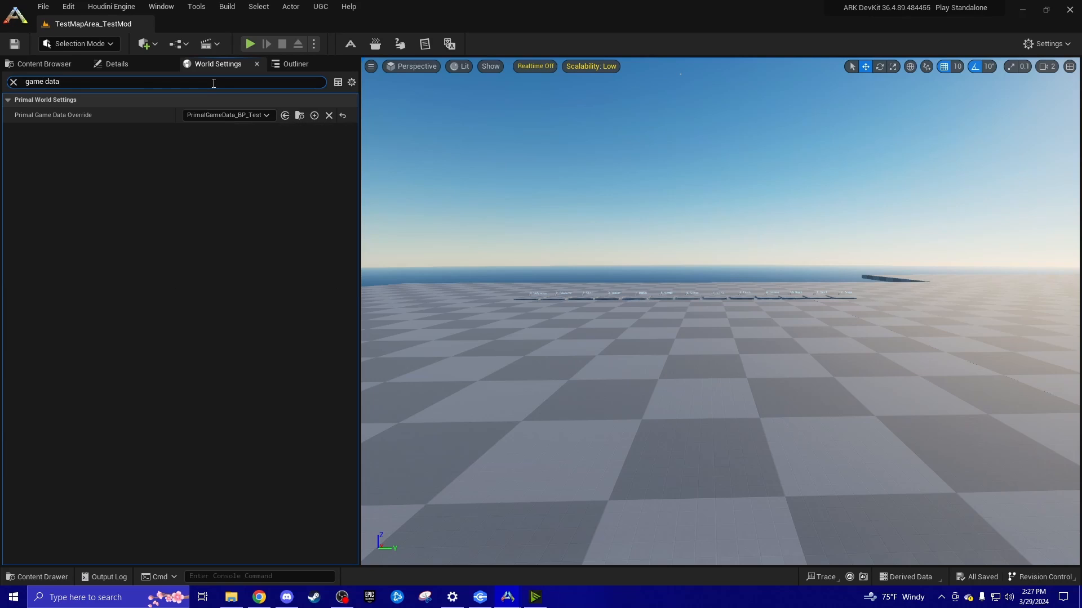
click(224, 170)
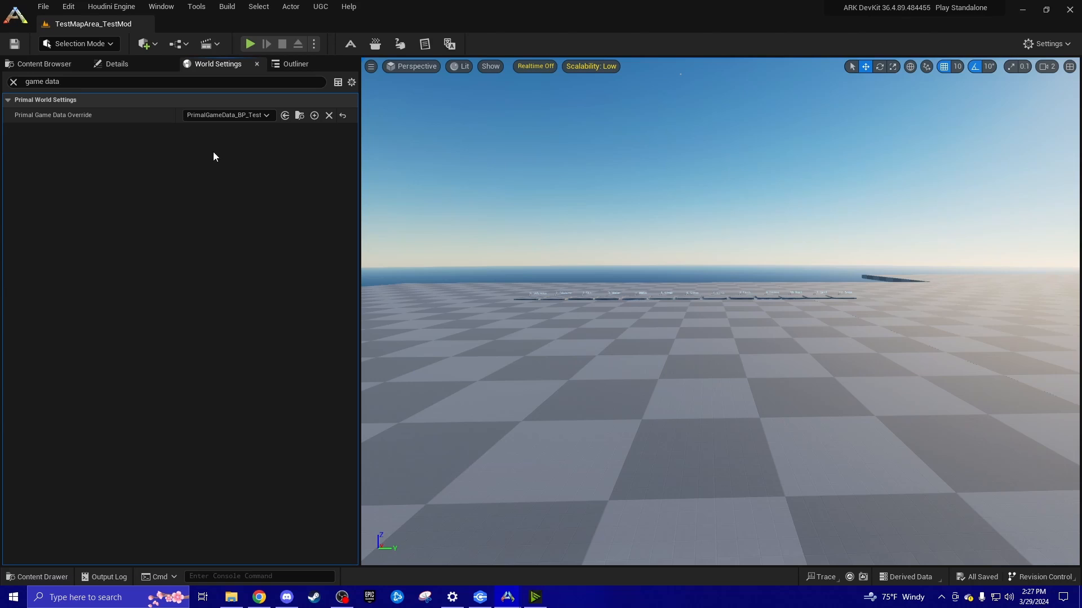
click(160, 7)
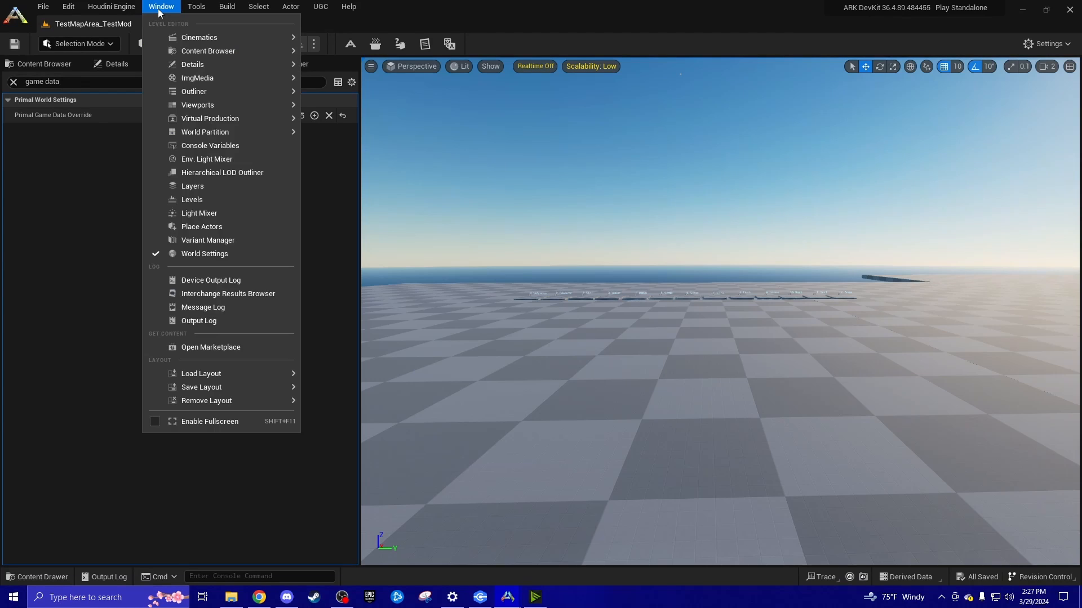
click(183, 255)
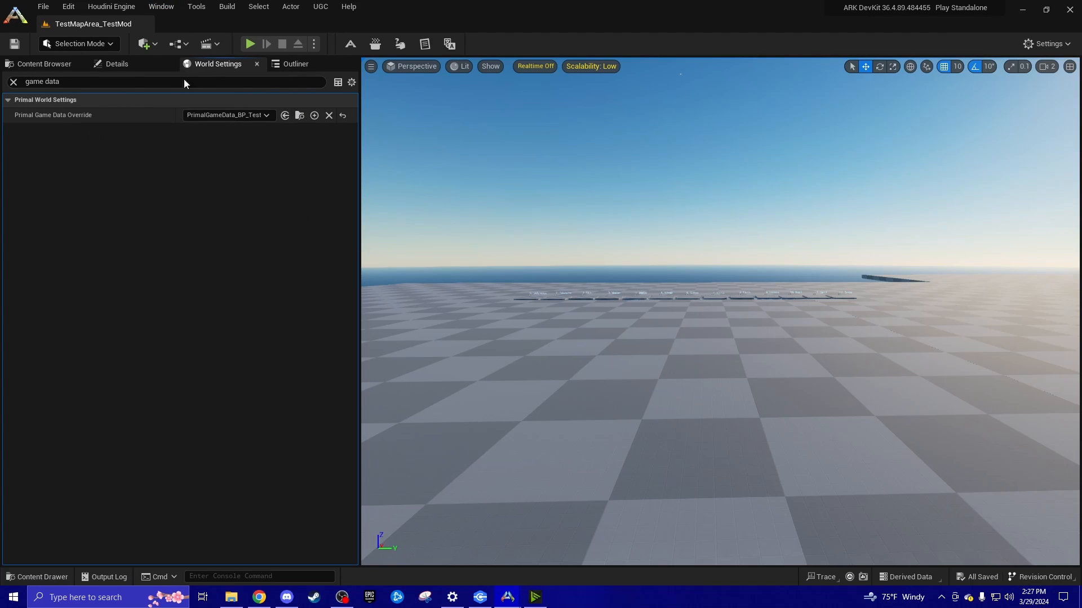
Clear the level's Primal Game Data Override in the World Settings and save the level.
click(224, 117)
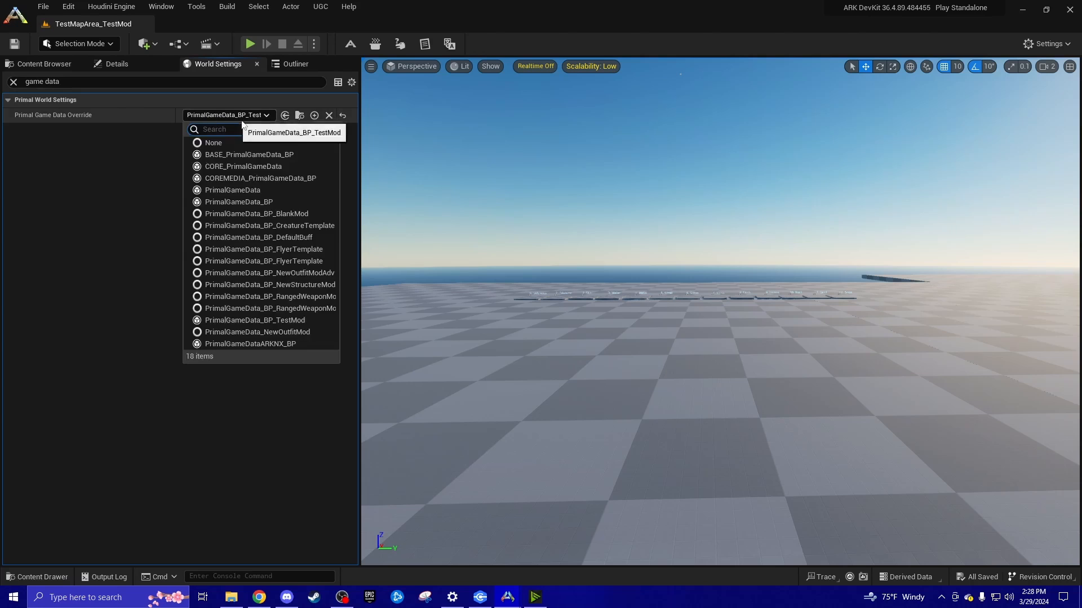
click(165, 163)
click(329, 116)
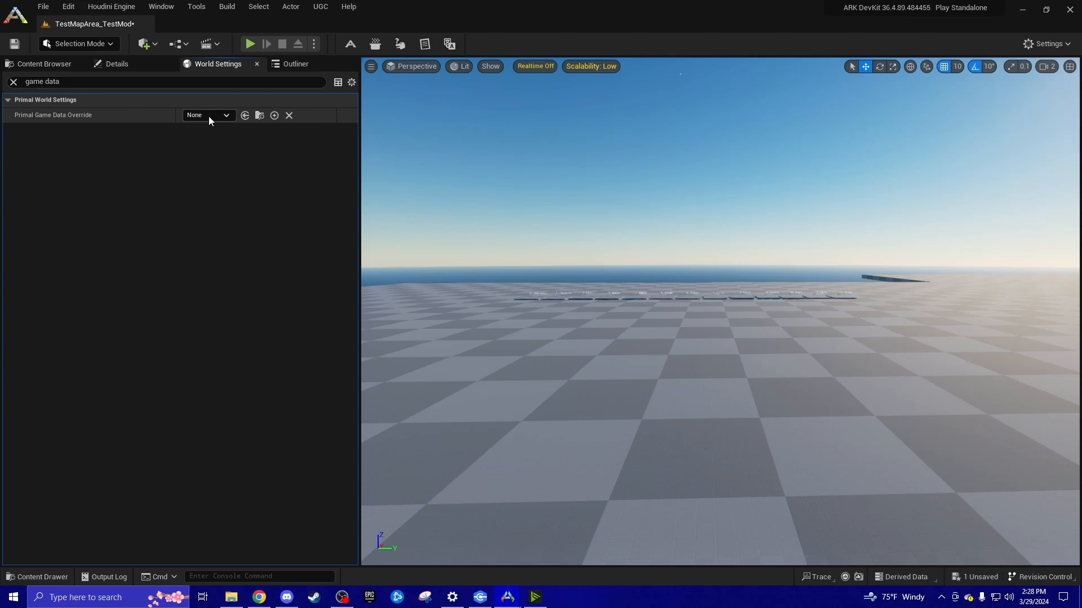
click(12, 48)
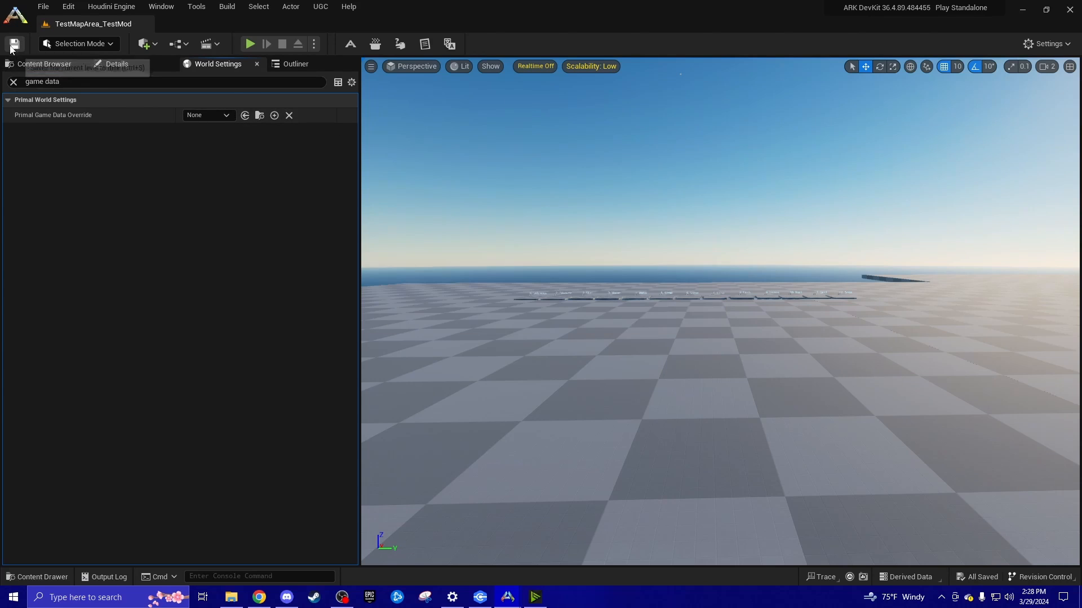
Run a brief play session of the level without a game data override, and stop it.
right_click(581, 413)
click(617, 411)
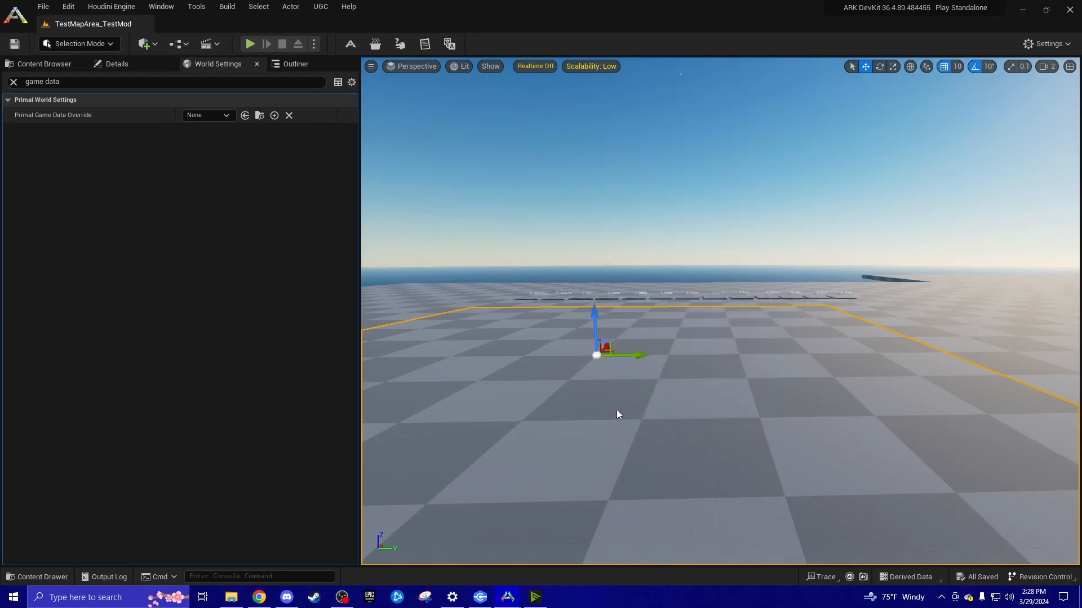
key(alt+p)
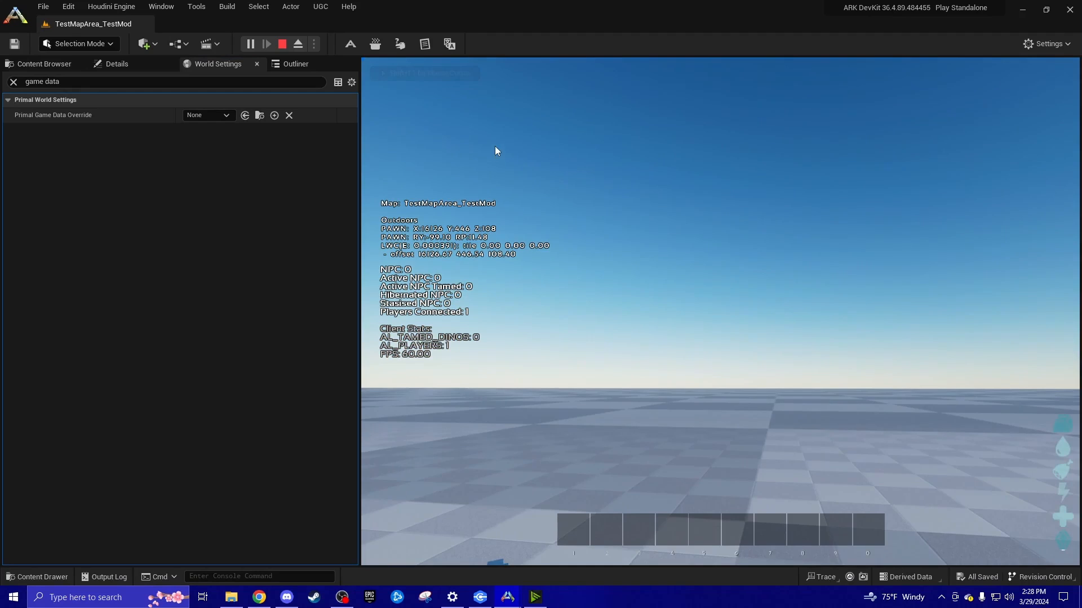
key(Escape)
Set the Primal Game Data Override to PrimalGameData_BP_TestMod and save the level.
click(213, 116)
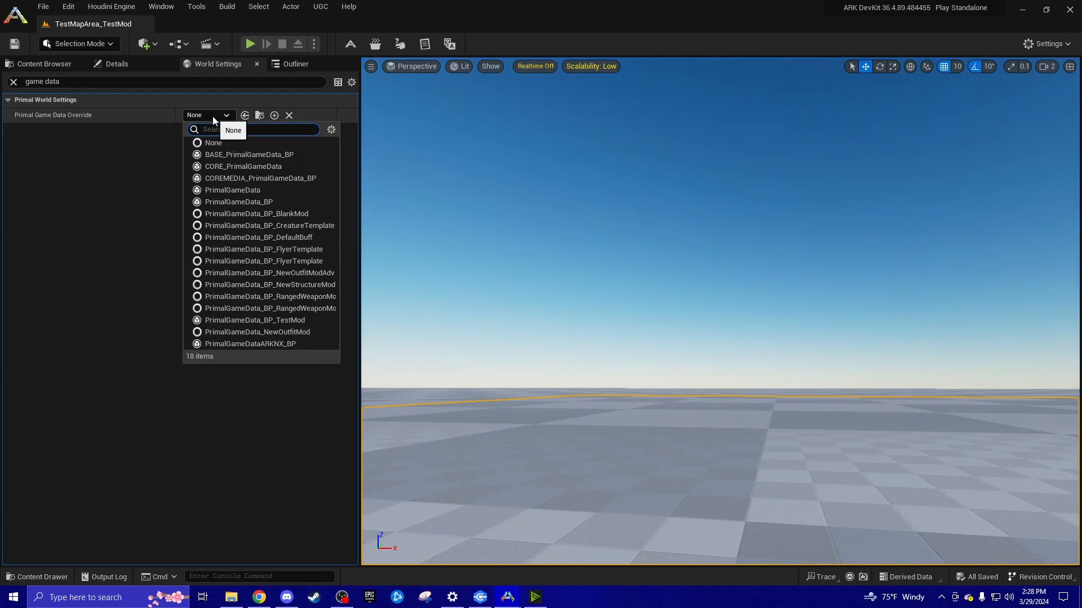
text(test)
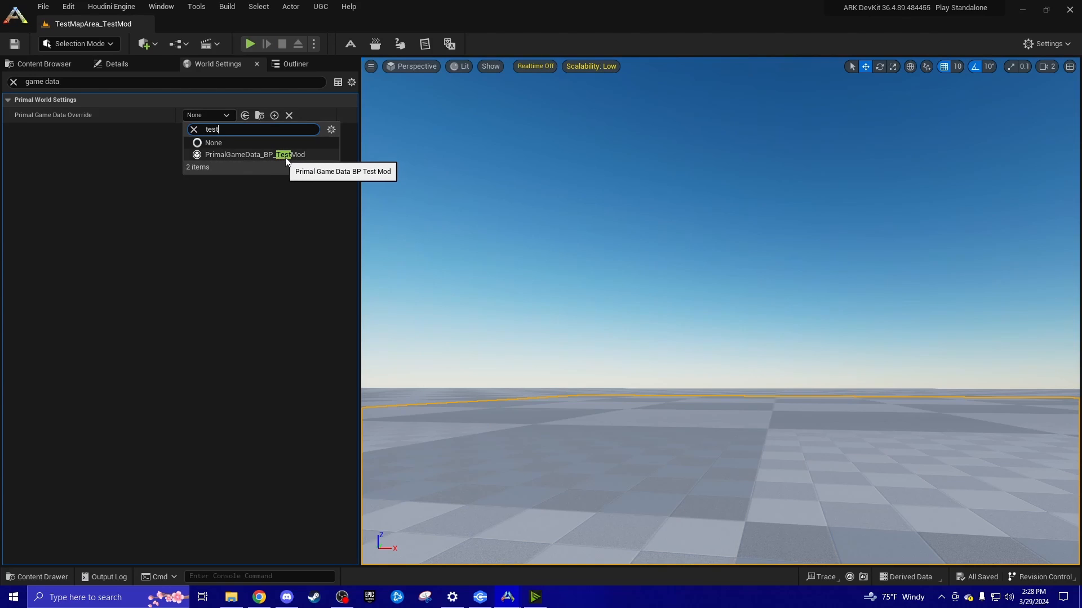
click(246, 155)
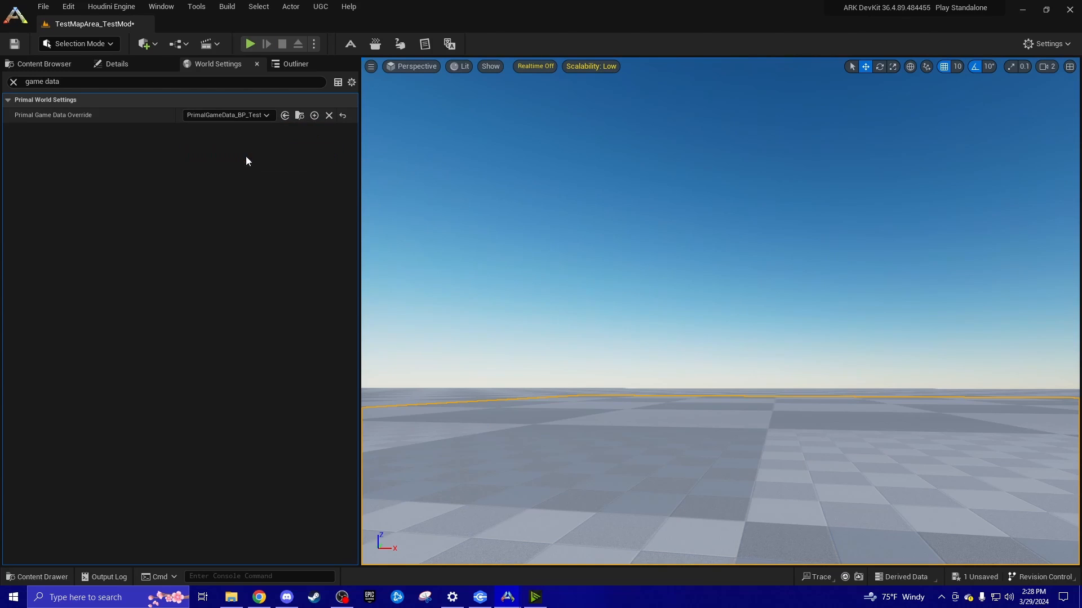
click(14, 43)
Start a play session of TestMapArea_TestMod and learn the Test Bench engram in the character's engram list.
click(40, 64)
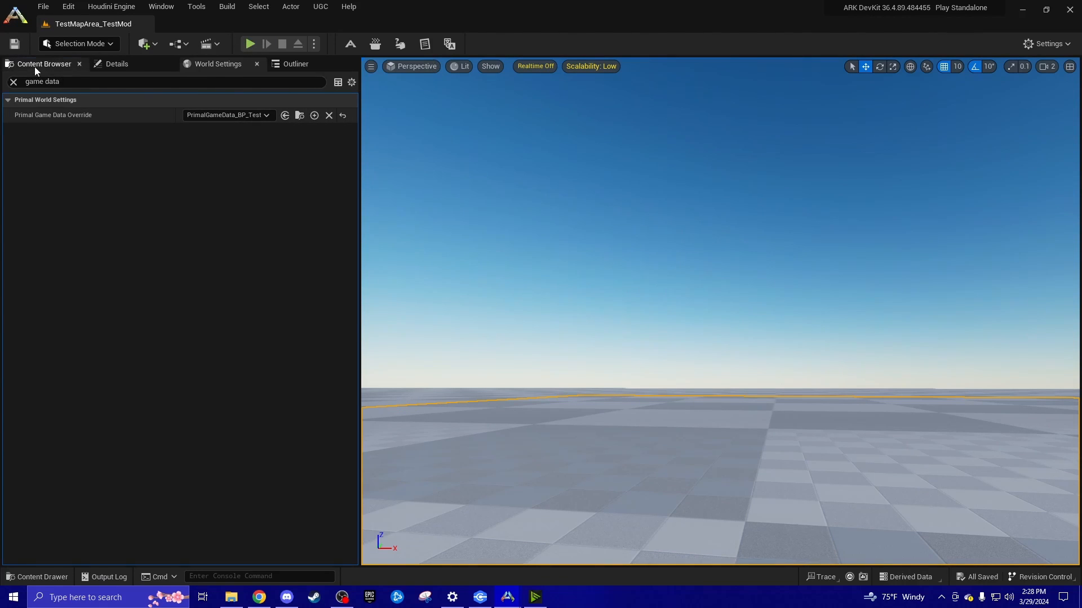
key(alt+p)
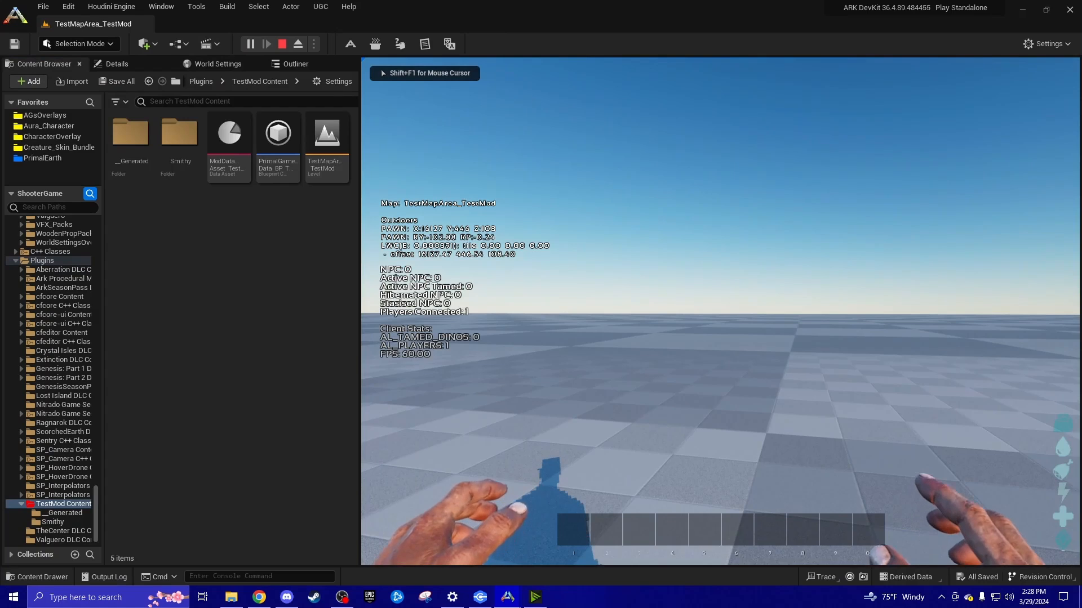
key(i)
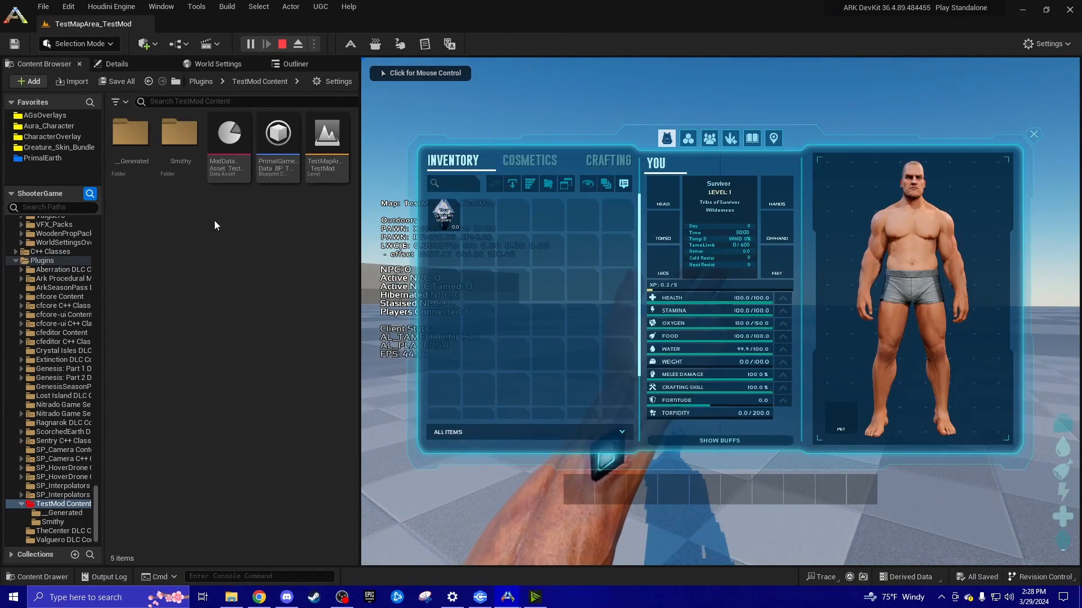
double_click(184, 145)
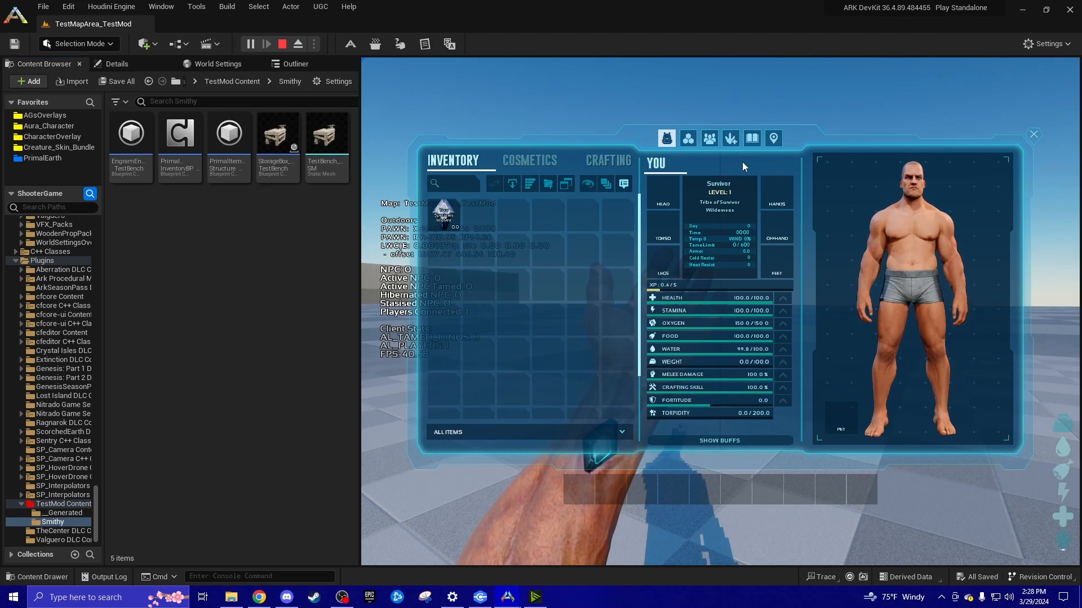
click(693, 142)
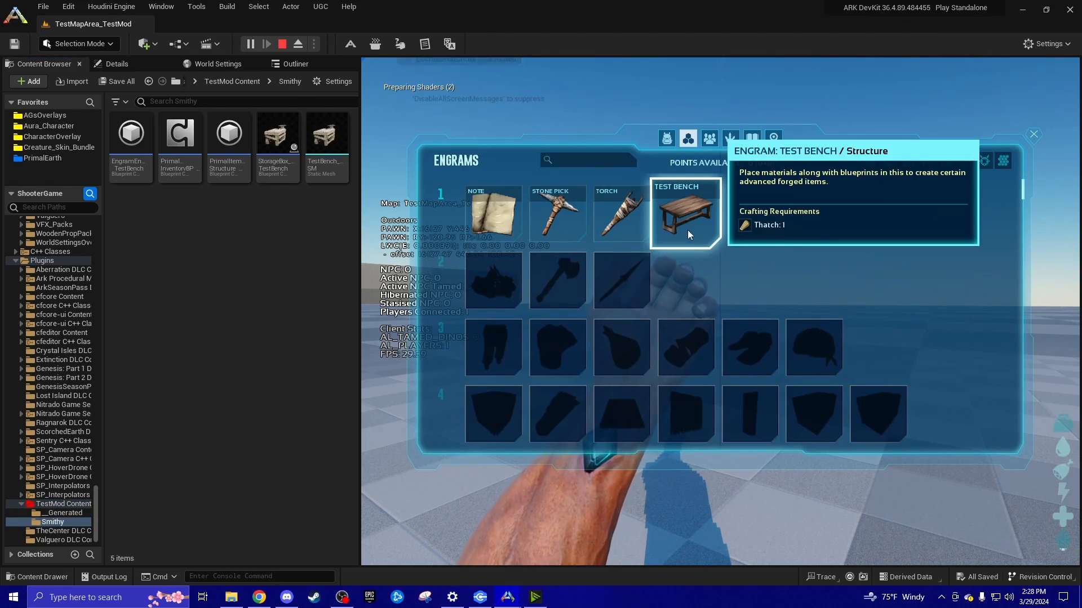
click(681, 228)
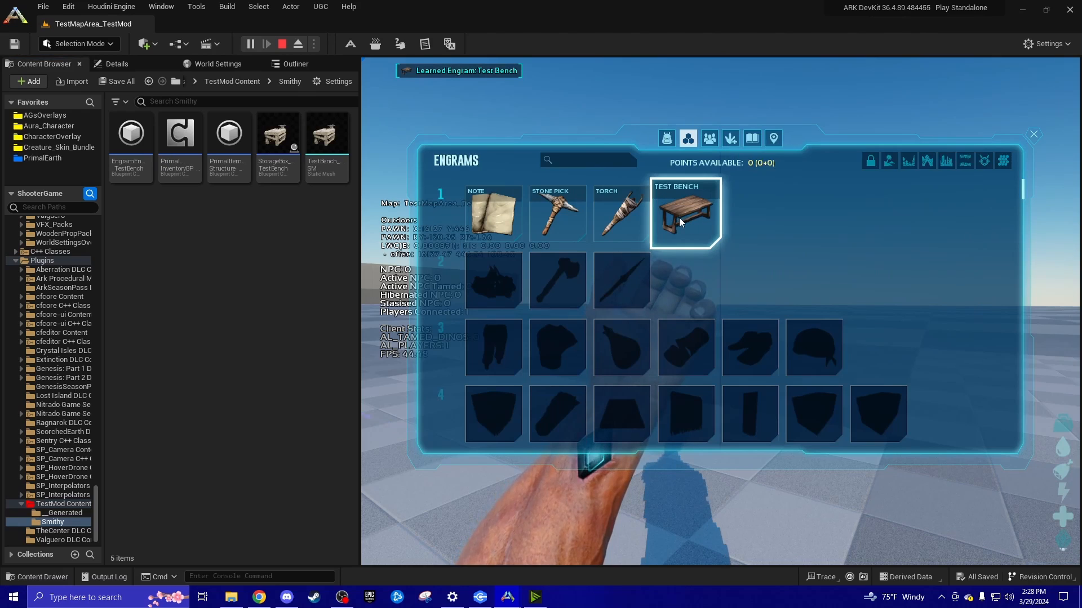
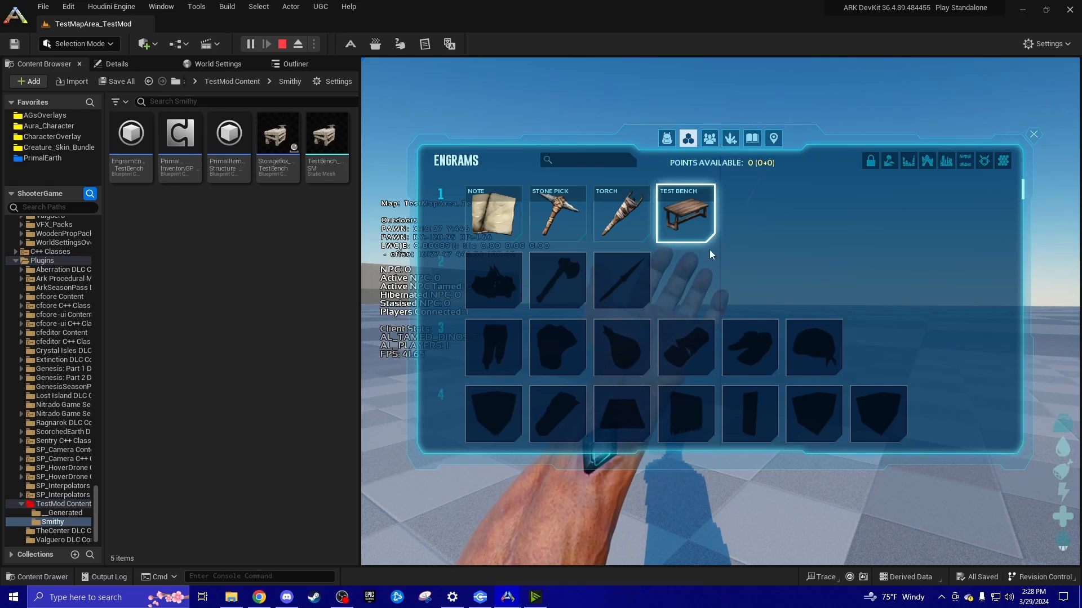
Add resources to the character with the giveresources console command and craft a Test Bench.
click(666, 138)
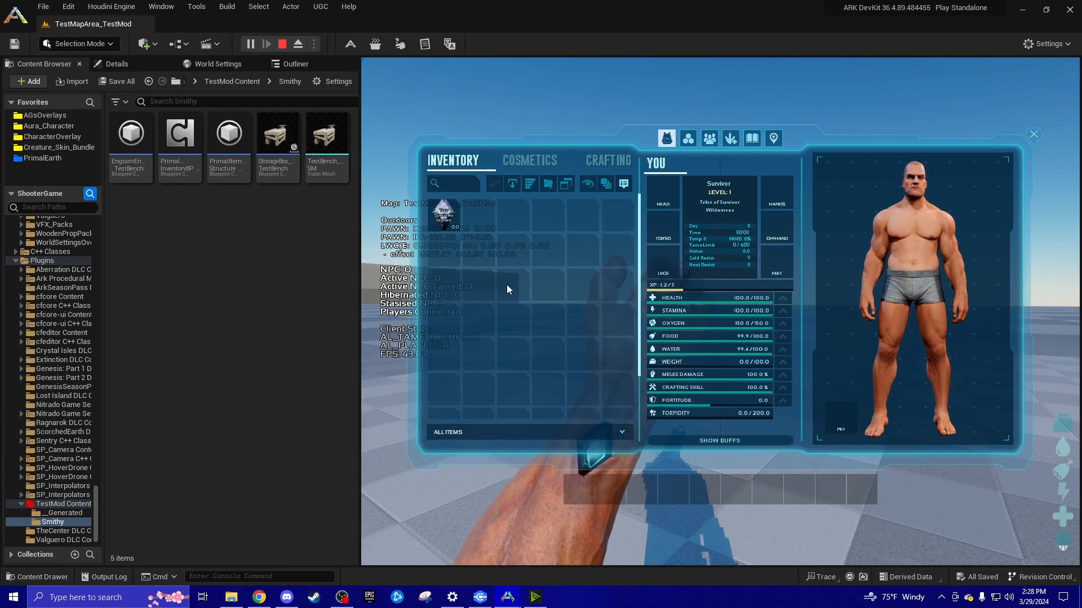
key(Tab)
text(giveresources)
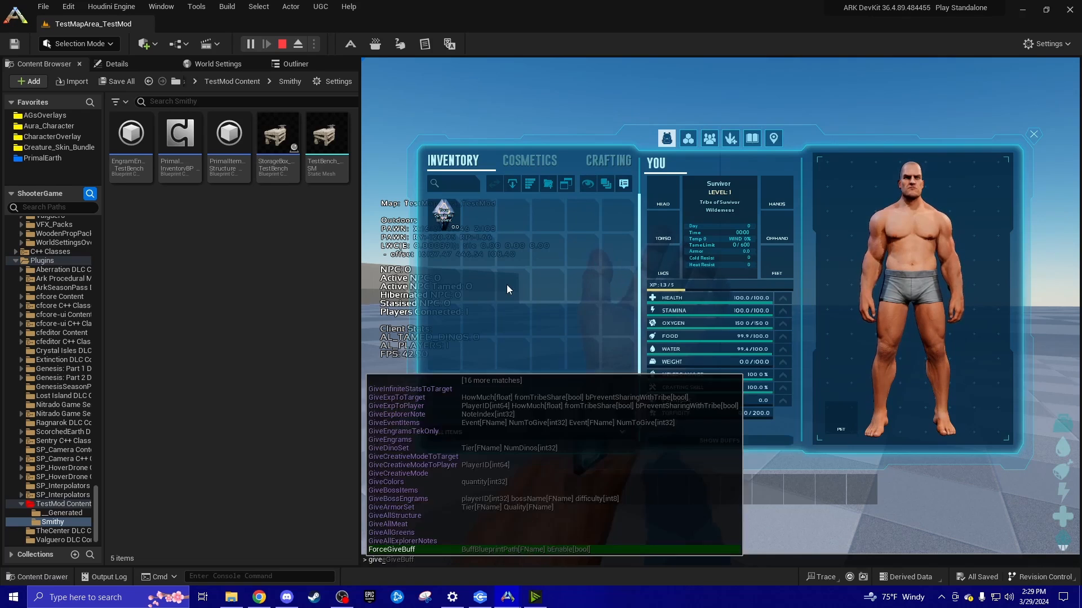
key(Return)
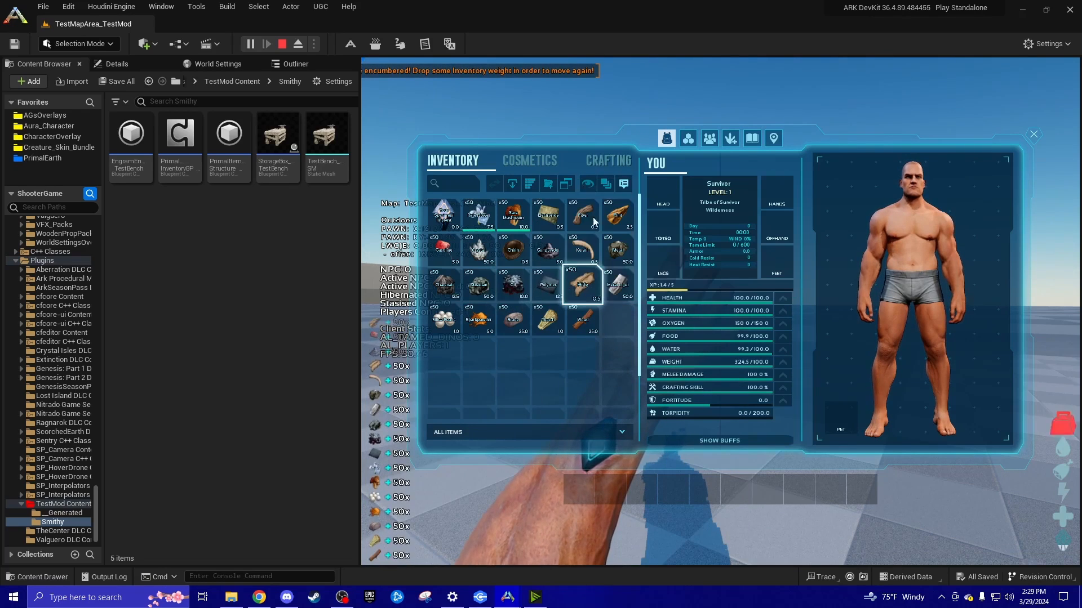
click(608, 161)
double_click(540, 218)
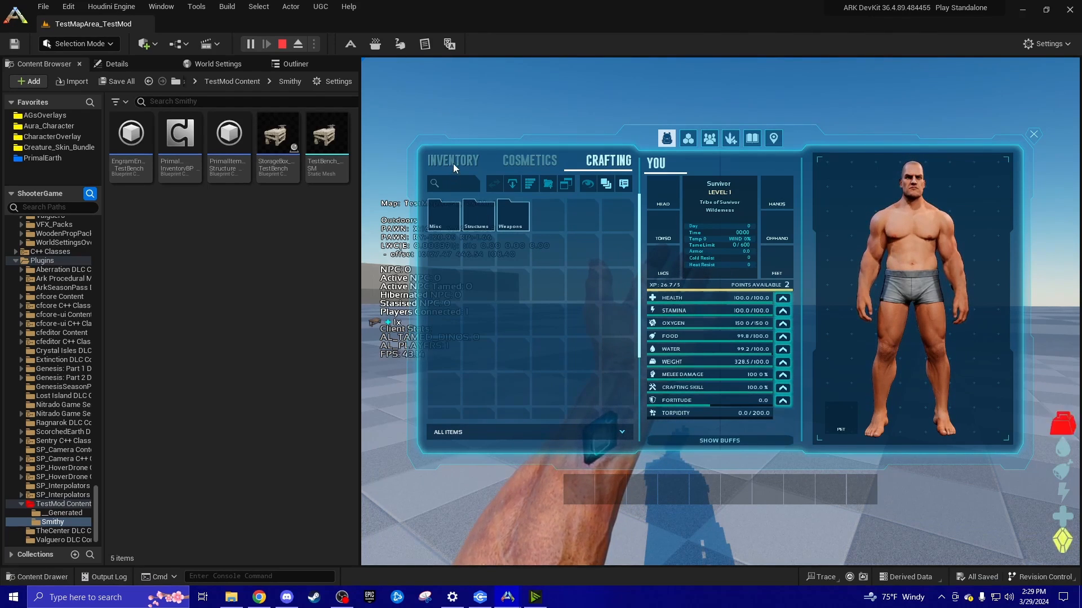
Enable creative mode for the character with the gcm console command.
key(grave)
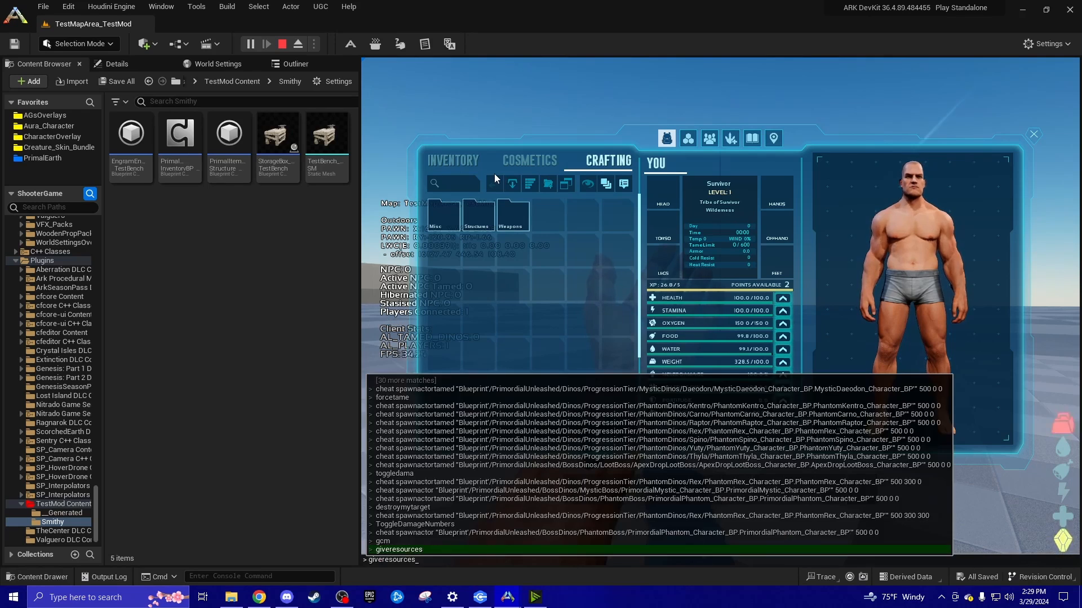
text(gcm)
key(Return)
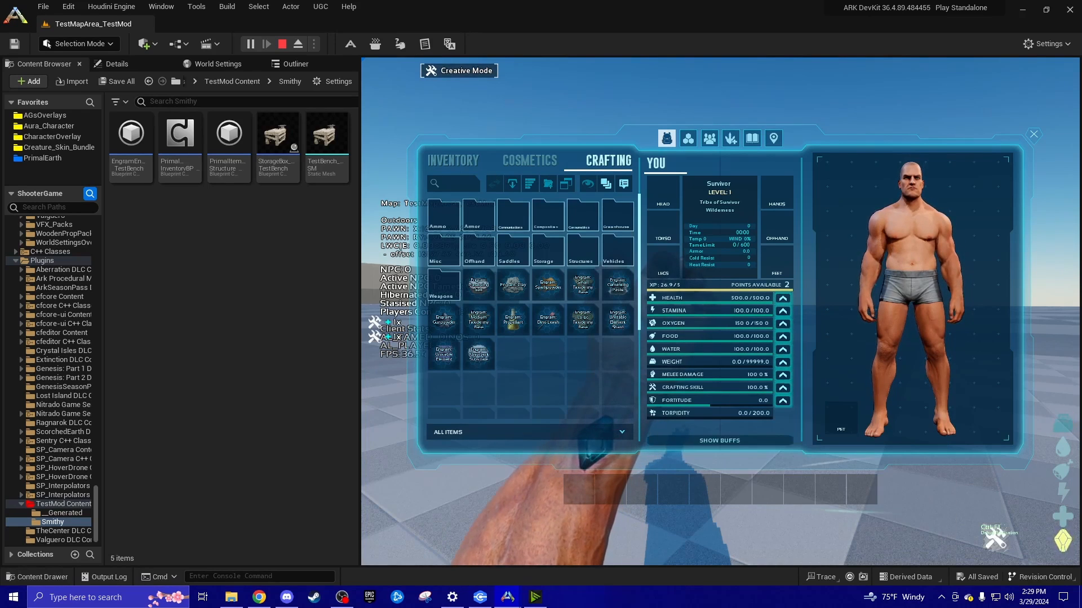
Find the Metal Foundation among the craftable items, craft 20 of them and place one on the ground.
text(foun)
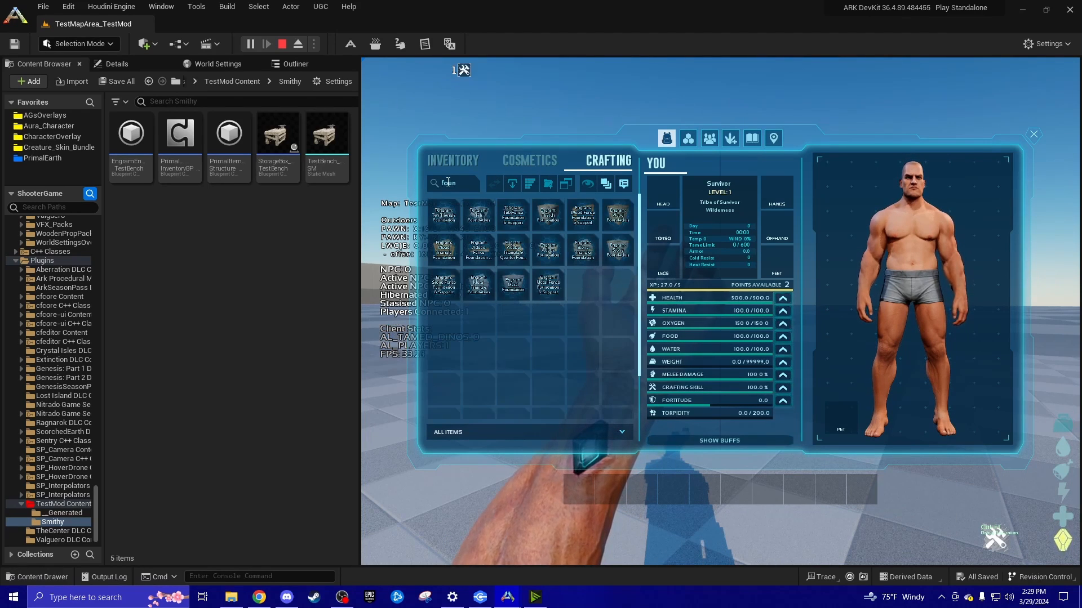
click(512, 292)
key(a)
click(453, 161)
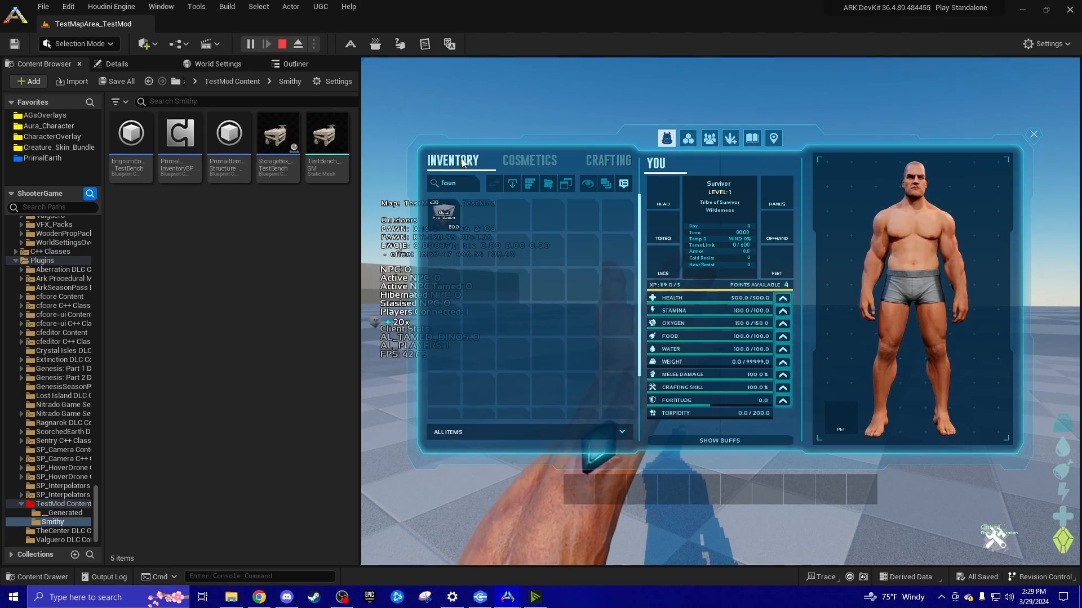
key(e)
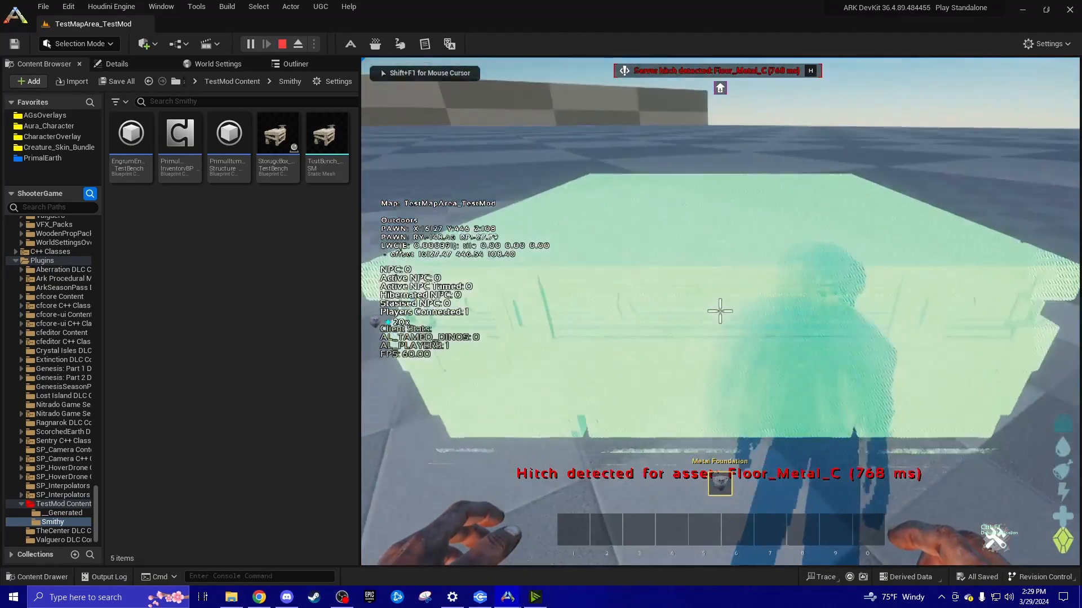
click(720, 311)
Place the crafted Test Bench from the inventory on top of the Metal Foundation.
key(i)
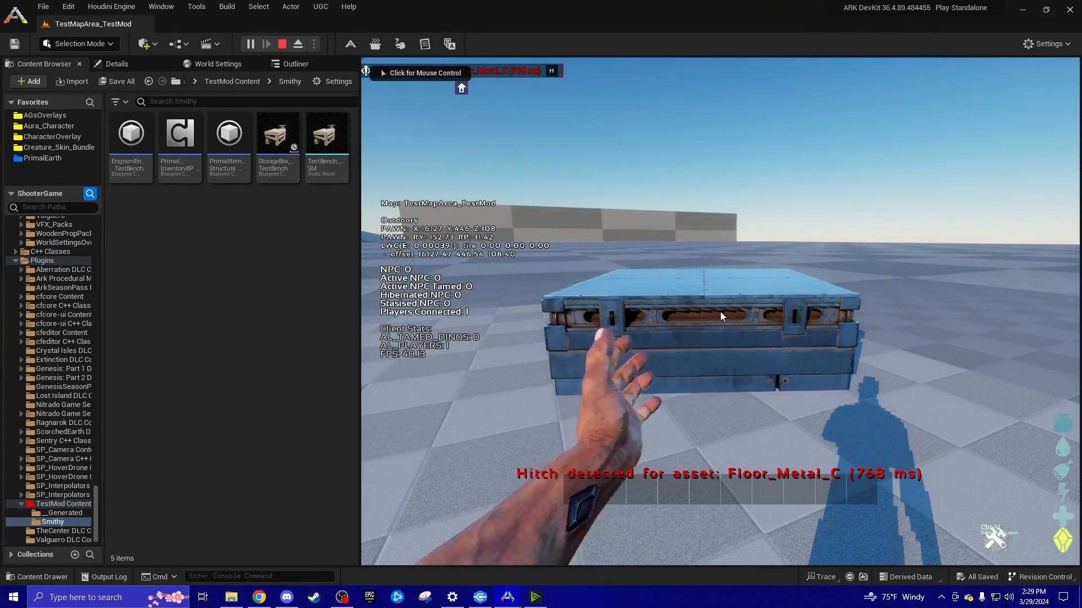
mouse_move(443, 363)
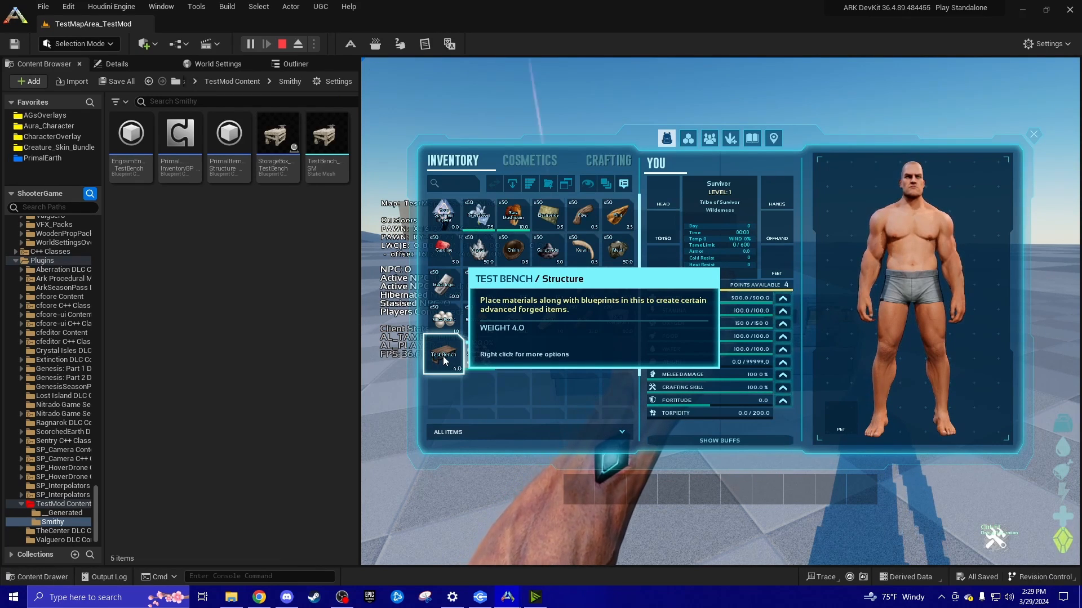
double_click(443, 362)
key(w)
click(720, 311)
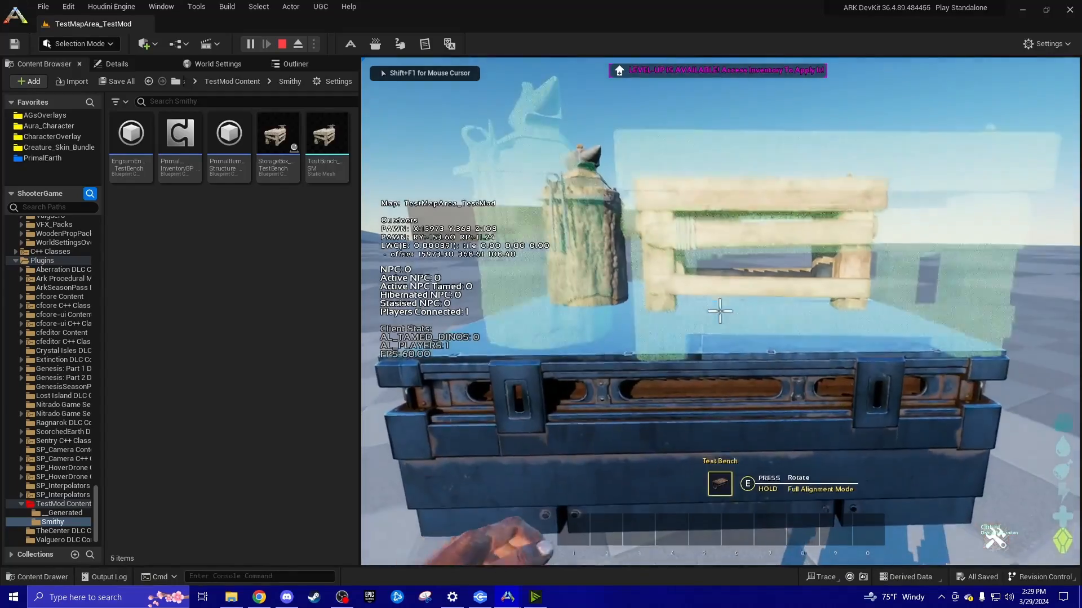
Access the placed Test Bench's inventory and check the Metal Pick engram in its Weapons folder.
key(space)
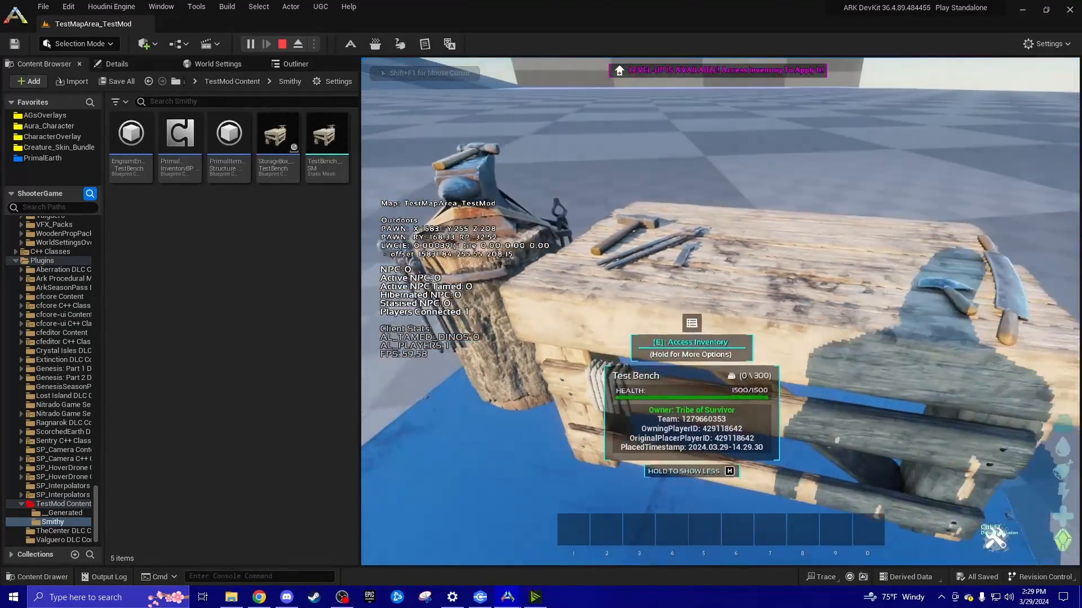
key(shift+F1)
key(f)
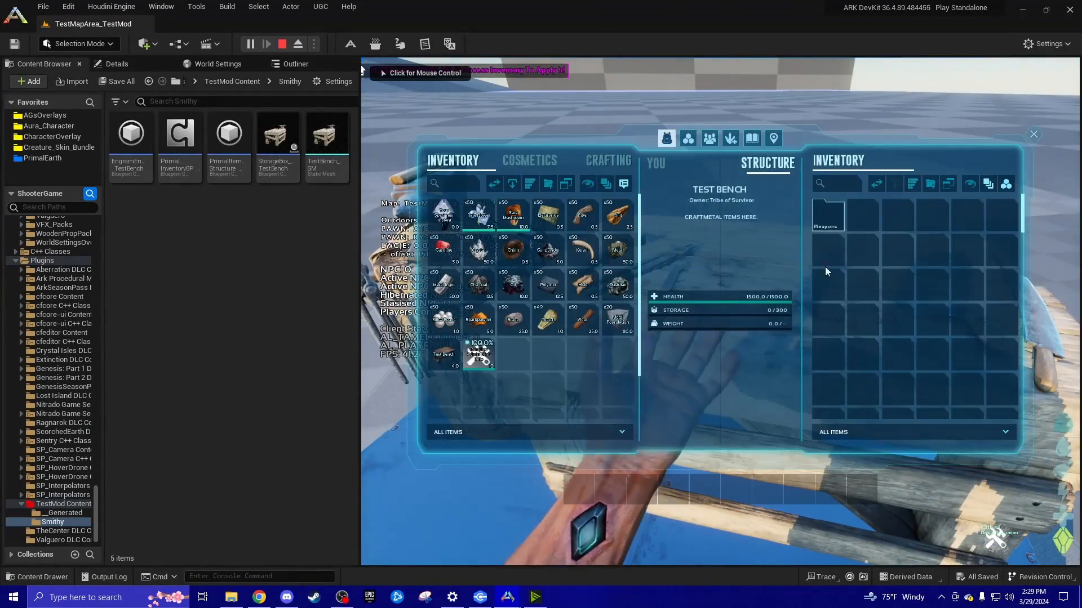
double_click(834, 220)
double_click(862, 217)
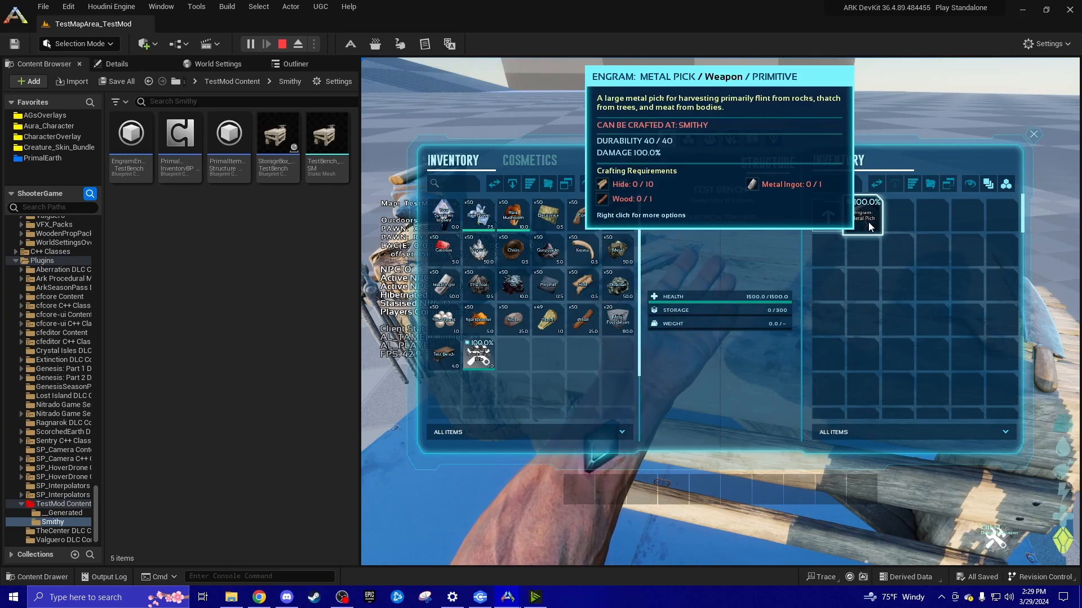
key(Escape)
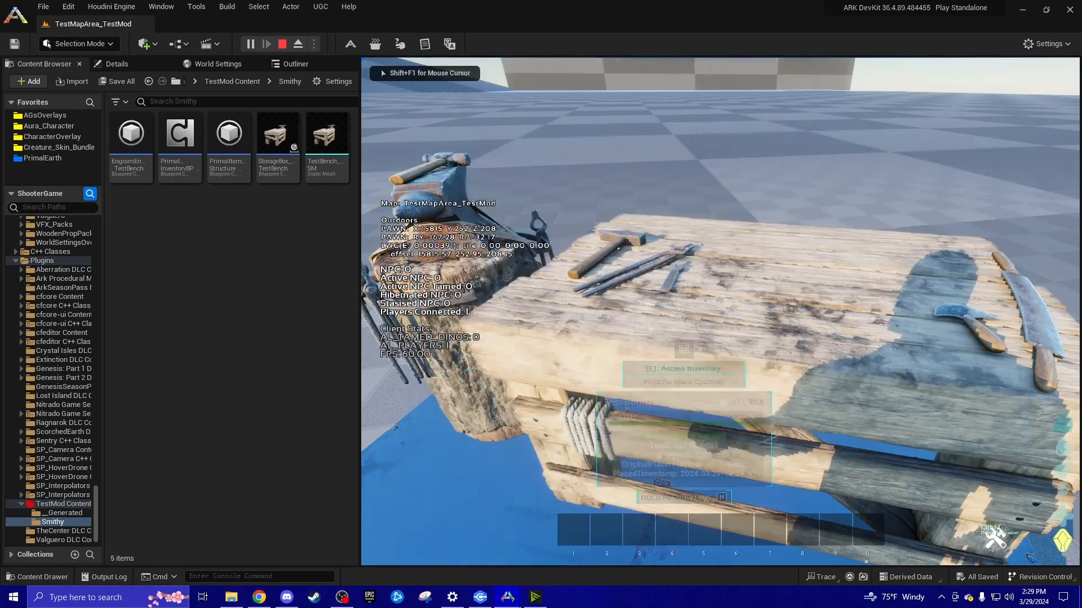
Walk around the placed Test Bench and examine its model and placement on the foundation.
key(w)
key(space)
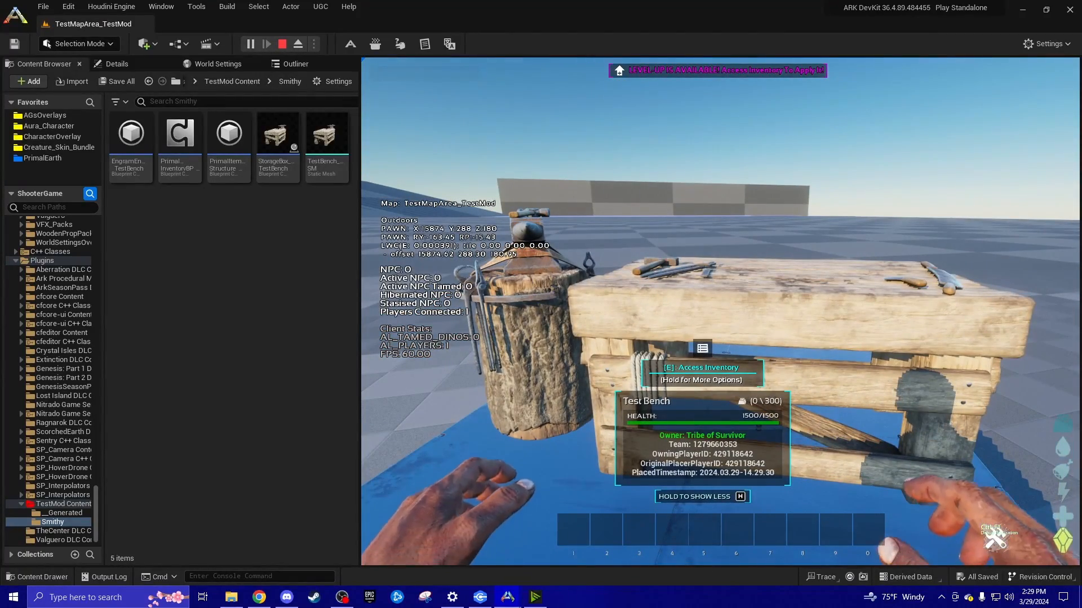
key(a)
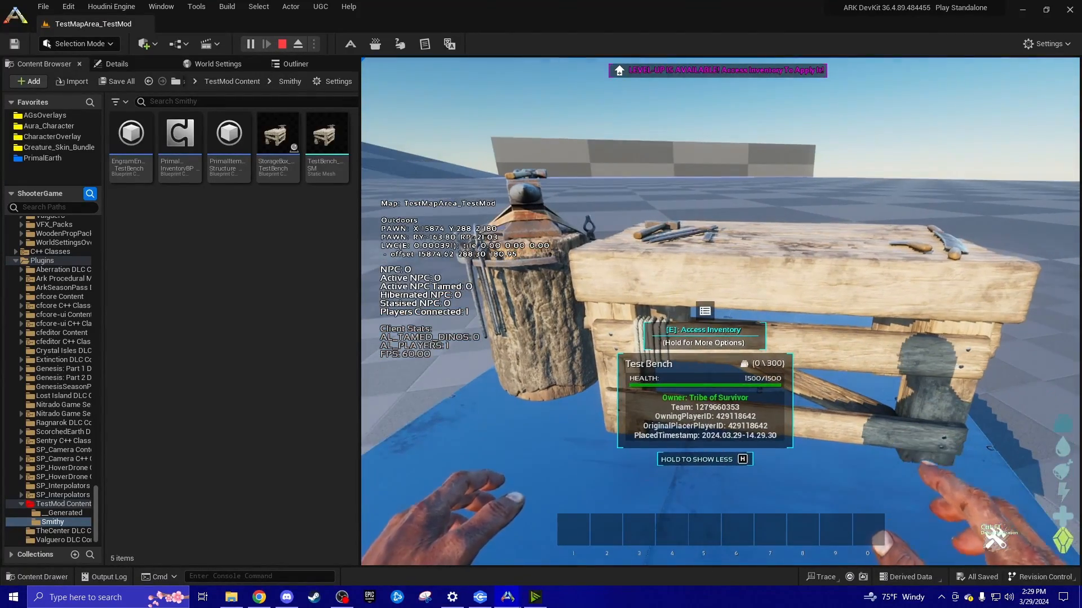
key(space)
key(w)
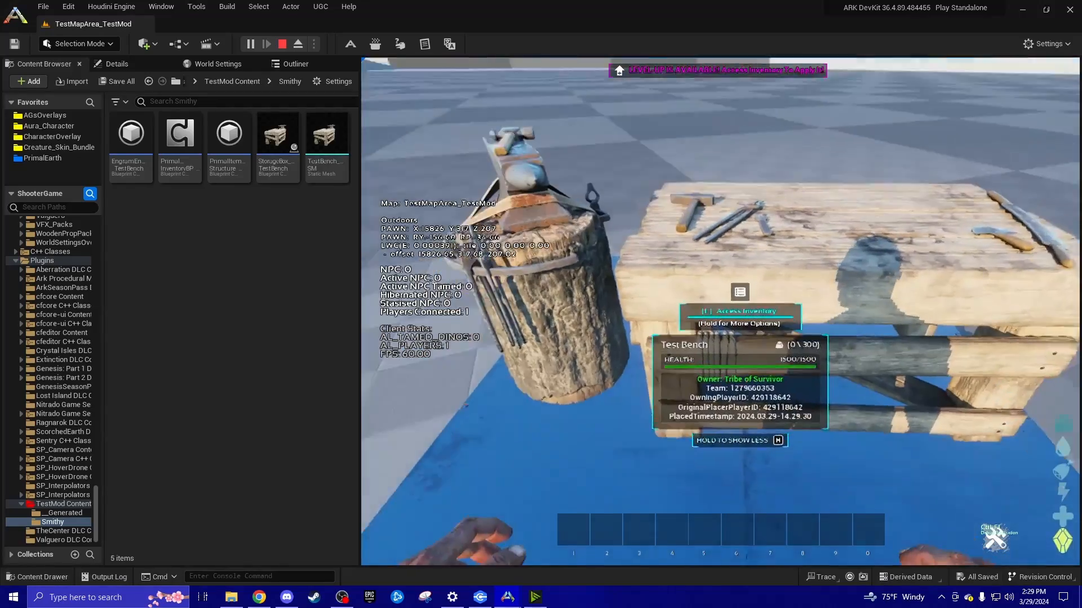
key(a)
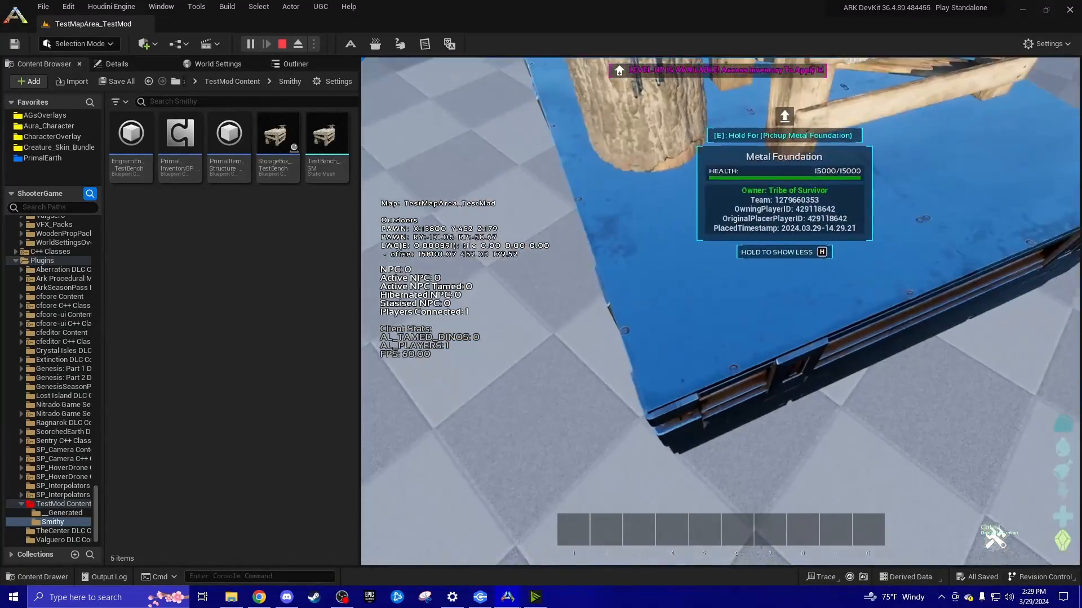
Back away from the Metal Foundation for a last look at the Test Bench and end the play session.
key(d)
key(s)
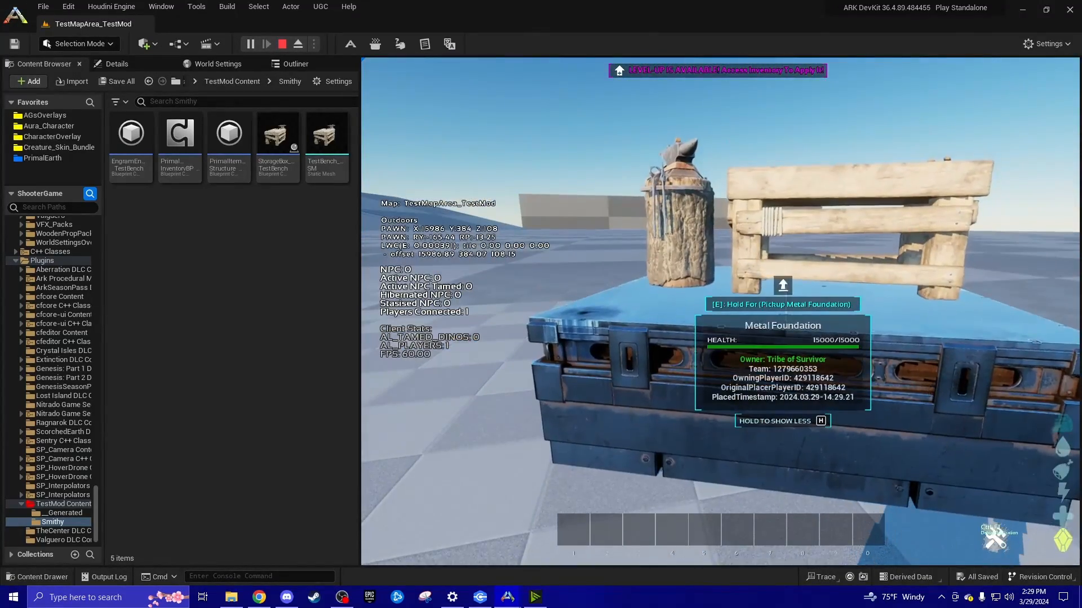
key(Escape)
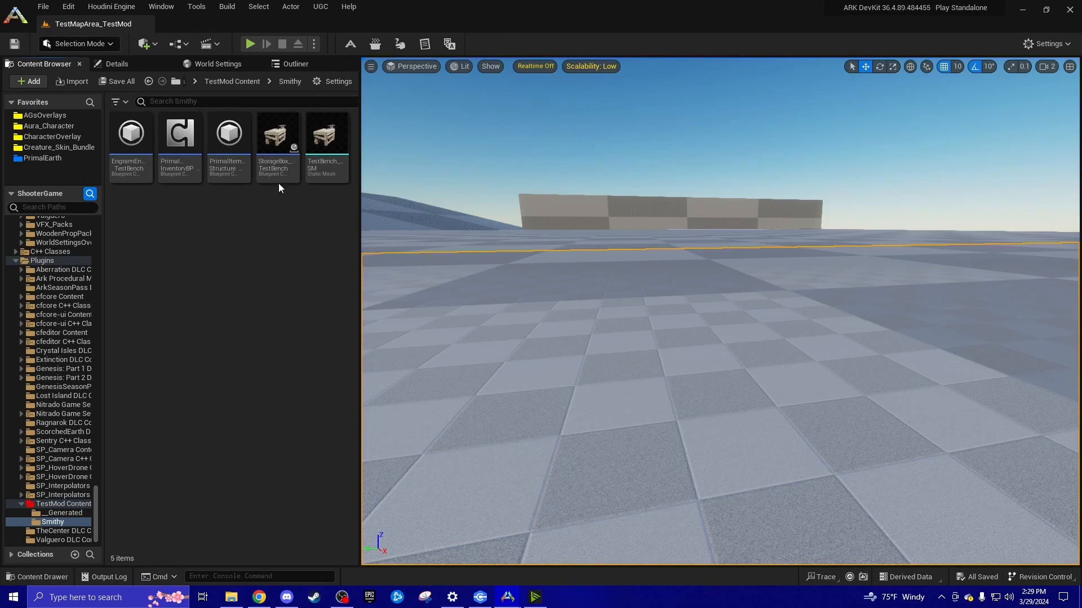
Filter the StorageBox_TestBench class defaults by "floor", disable Requires Placement on Structure Floors and compile the blueprint.
double_click(278, 168)
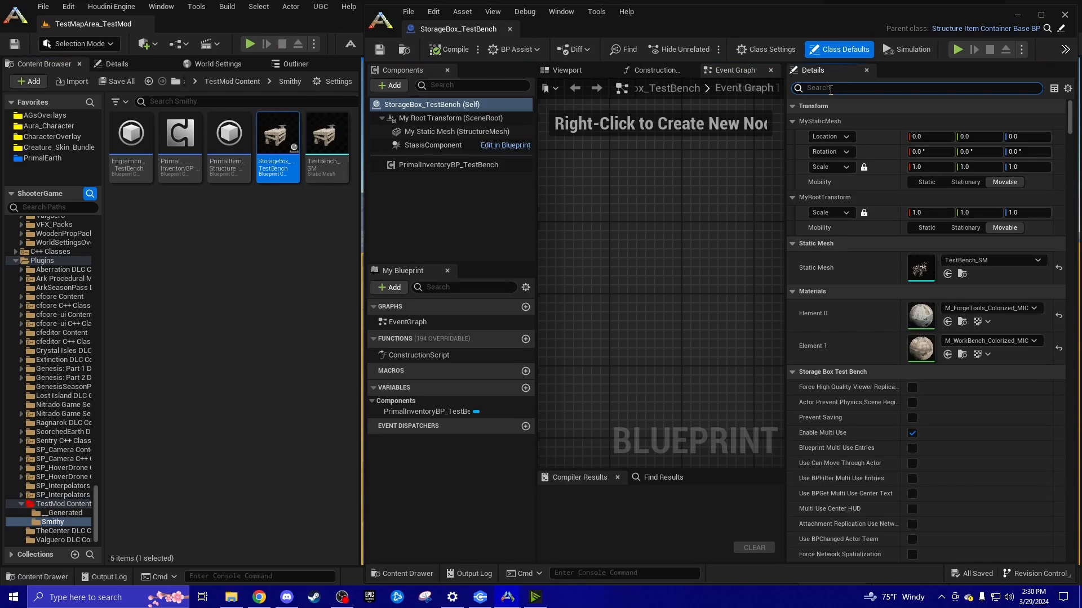
text(oor)
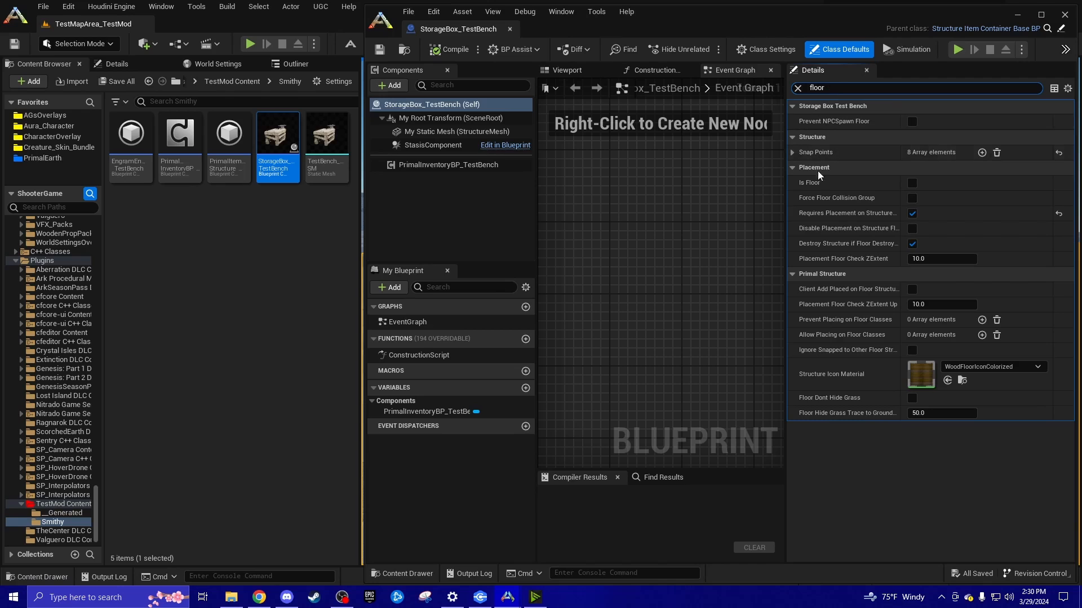
drag(783, 207, 658, 219)
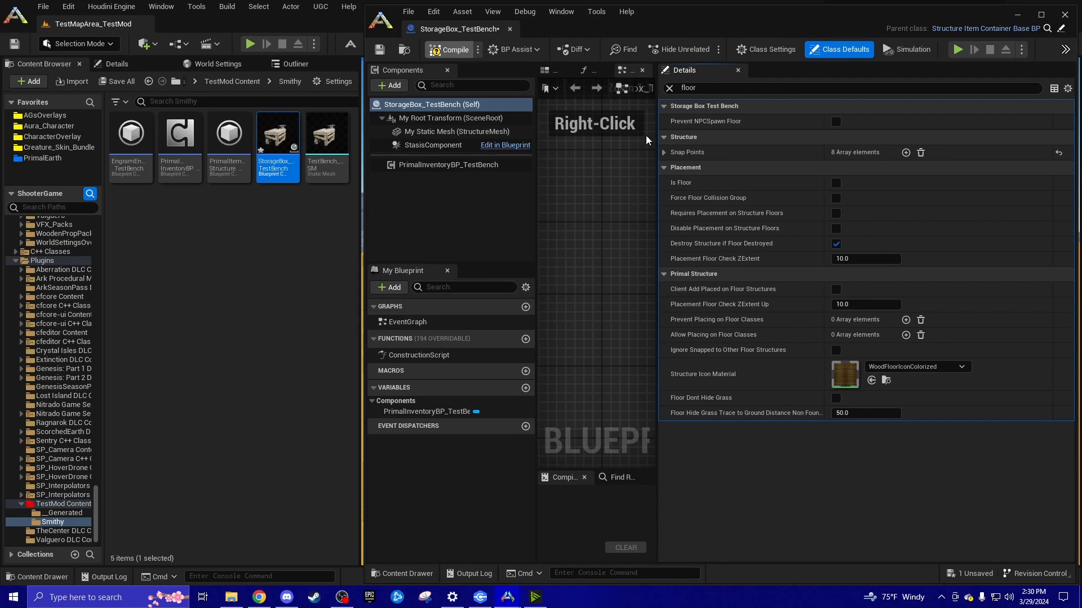
drag(656, 153, 771, 157)
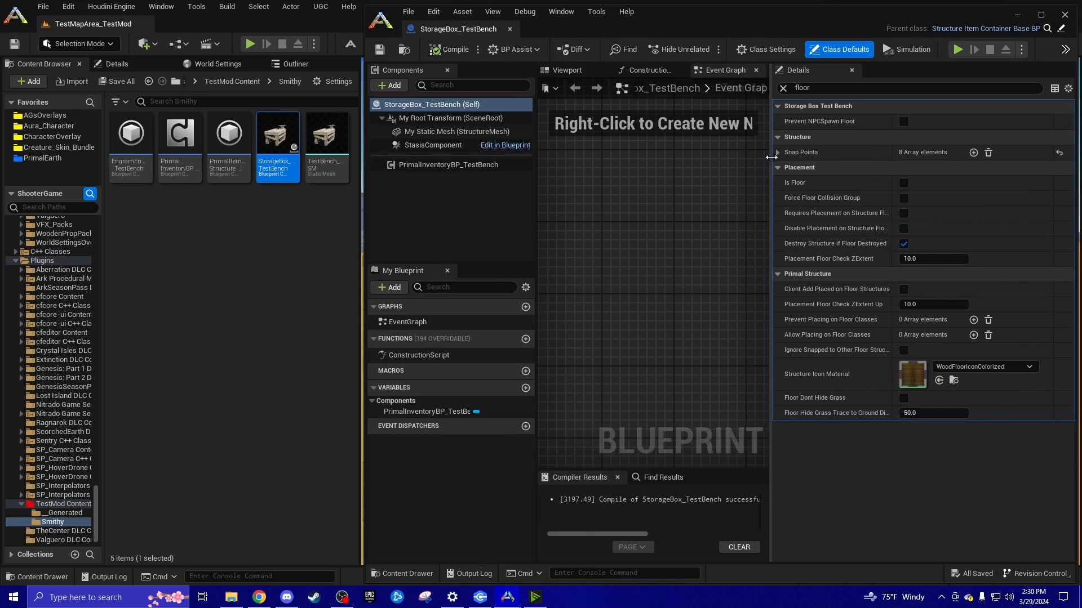
click(1017, 15)
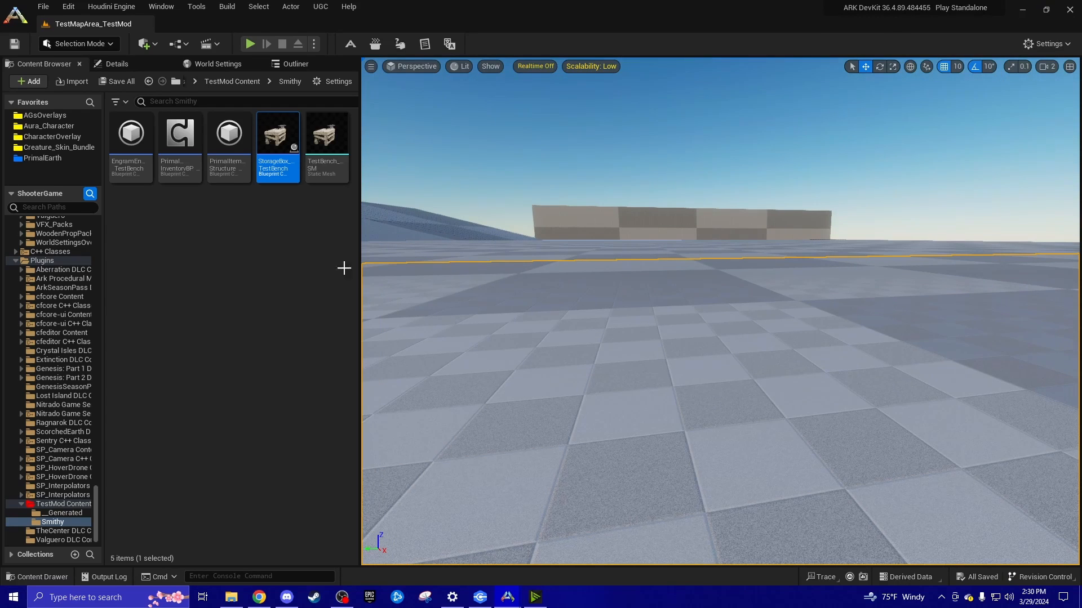
Reopen the StorageBox_TestBench blueprint to recheck the floor placement setting, then compile and save it again.
double_click(275, 167)
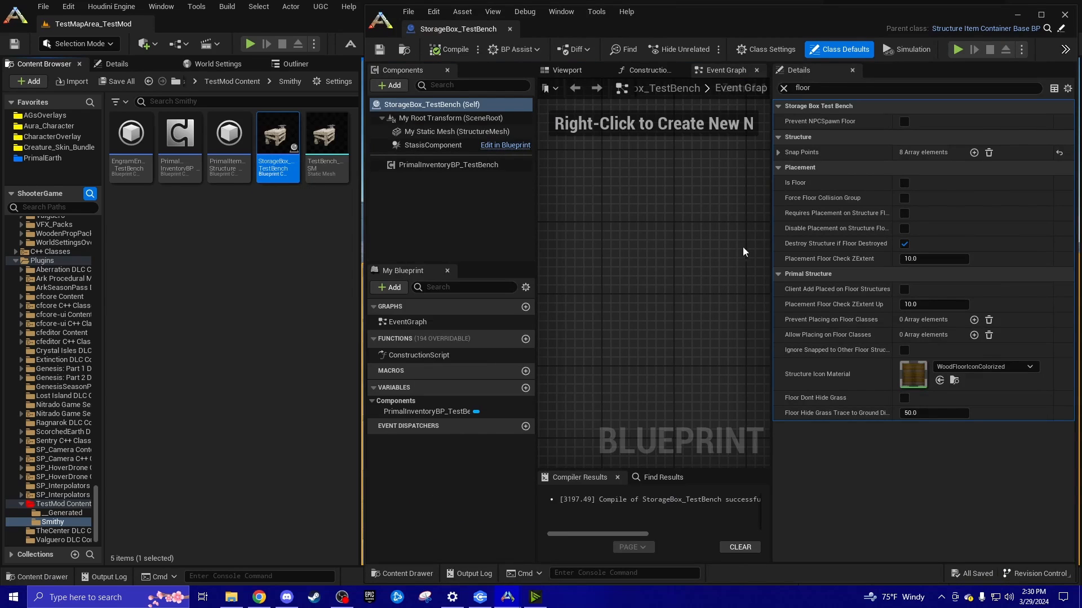
mouse_move(329, 182)
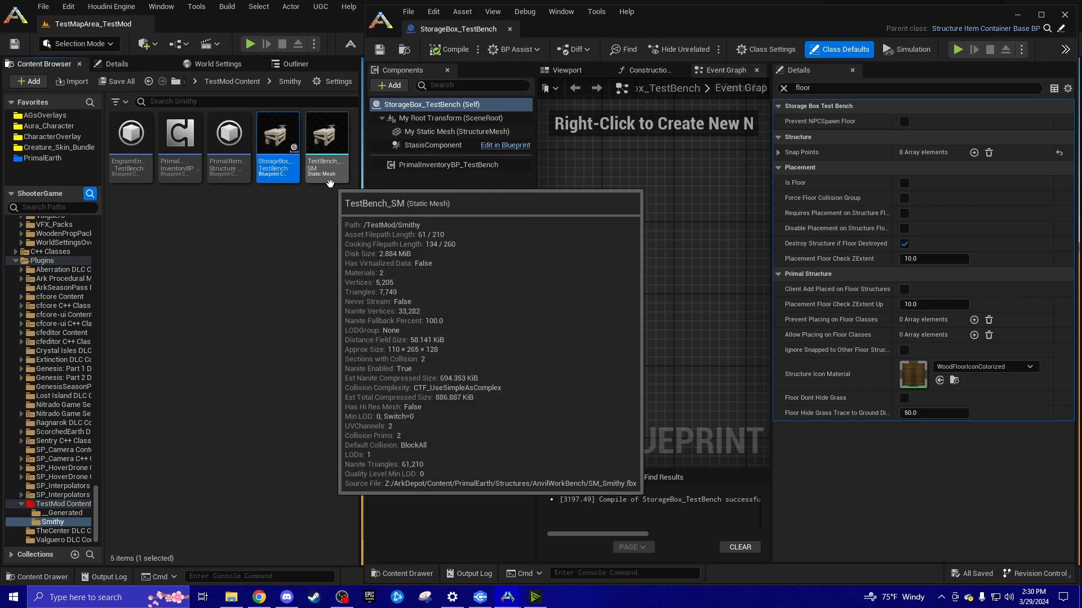
drag(329, 182, 458, 67)
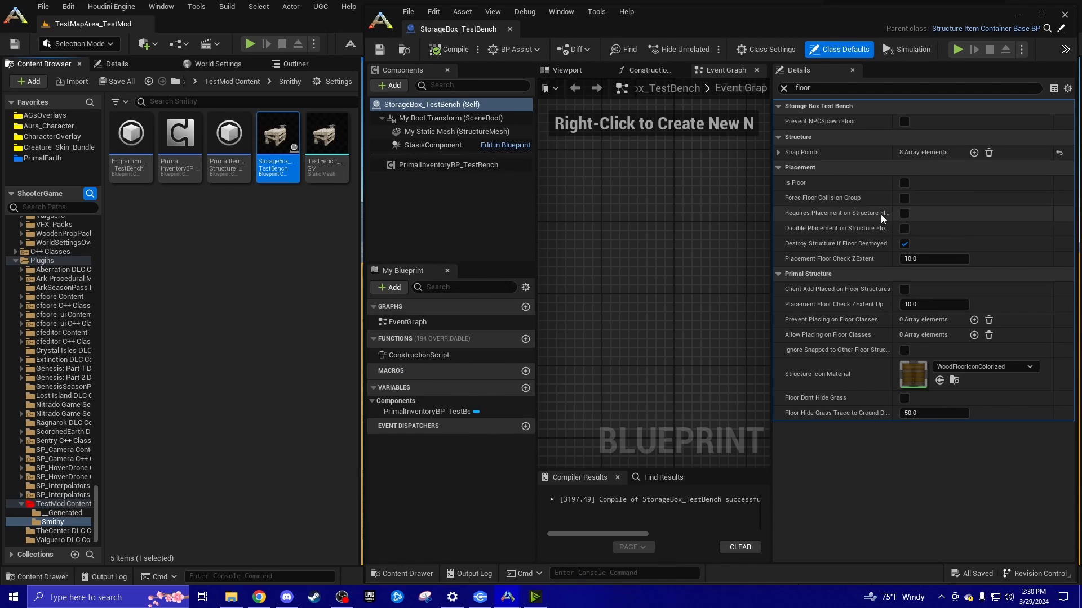
click(425, 54)
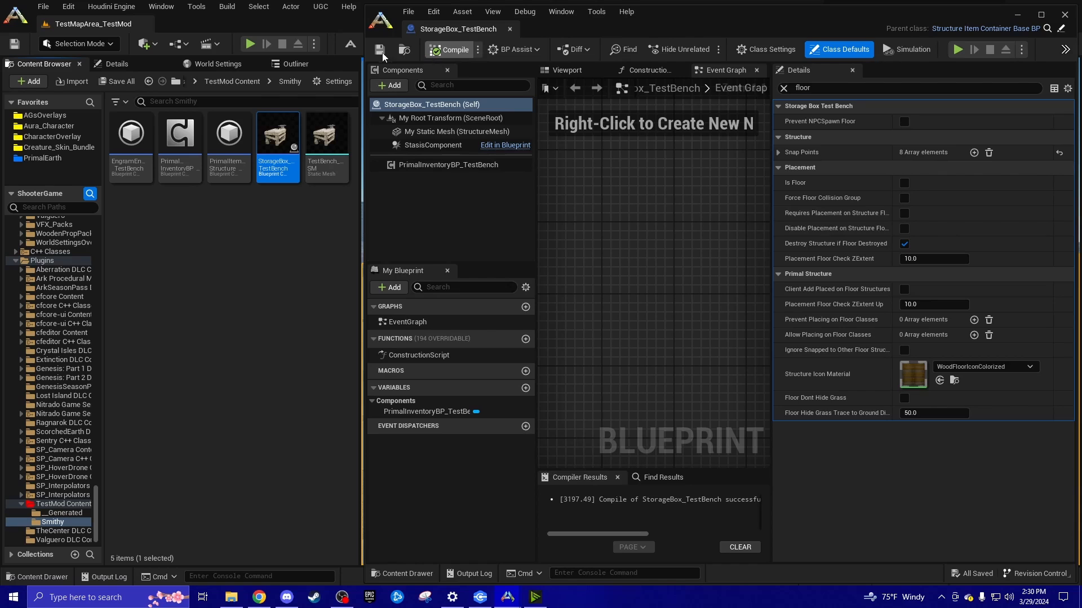
click(381, 50)
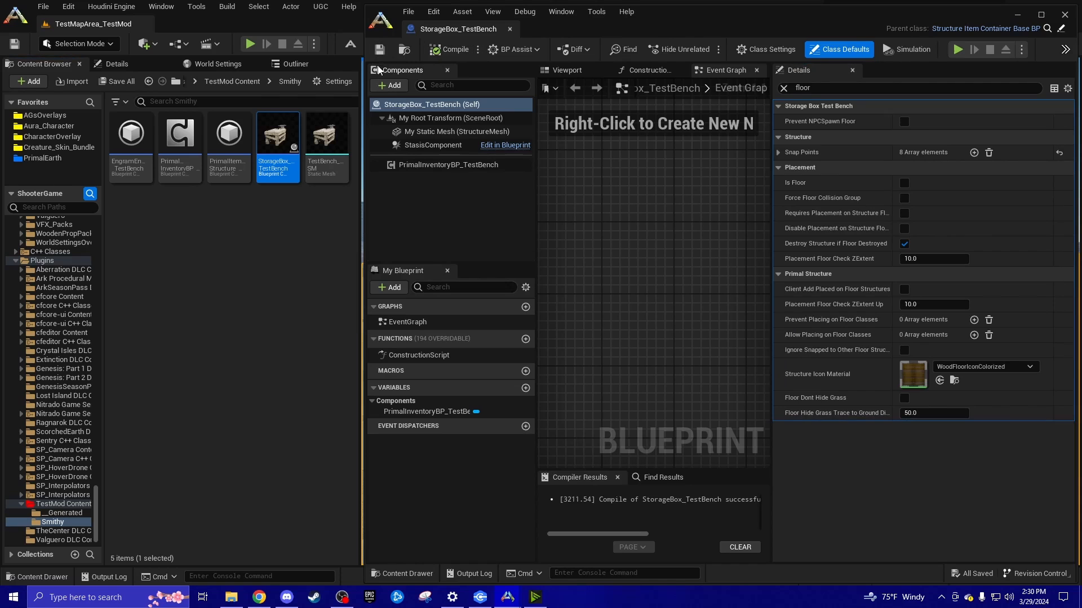
click(1015, 16)
Start a game preview from the map floor and run the console commands gcm and giveresources.
right_click(683, 394)
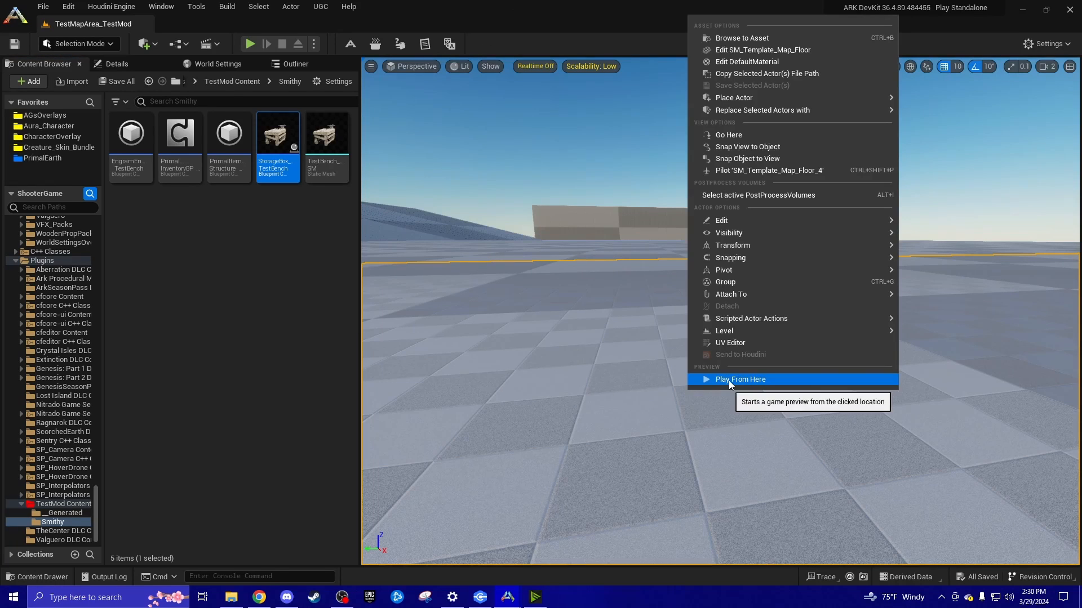
click(722, 377)
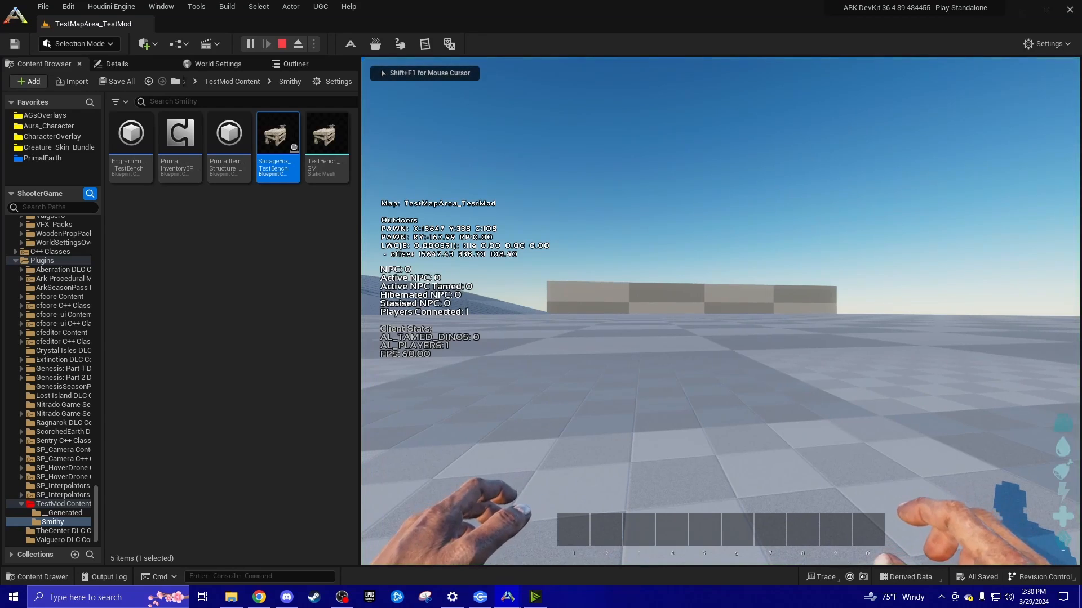
key(grave)
key(Up)
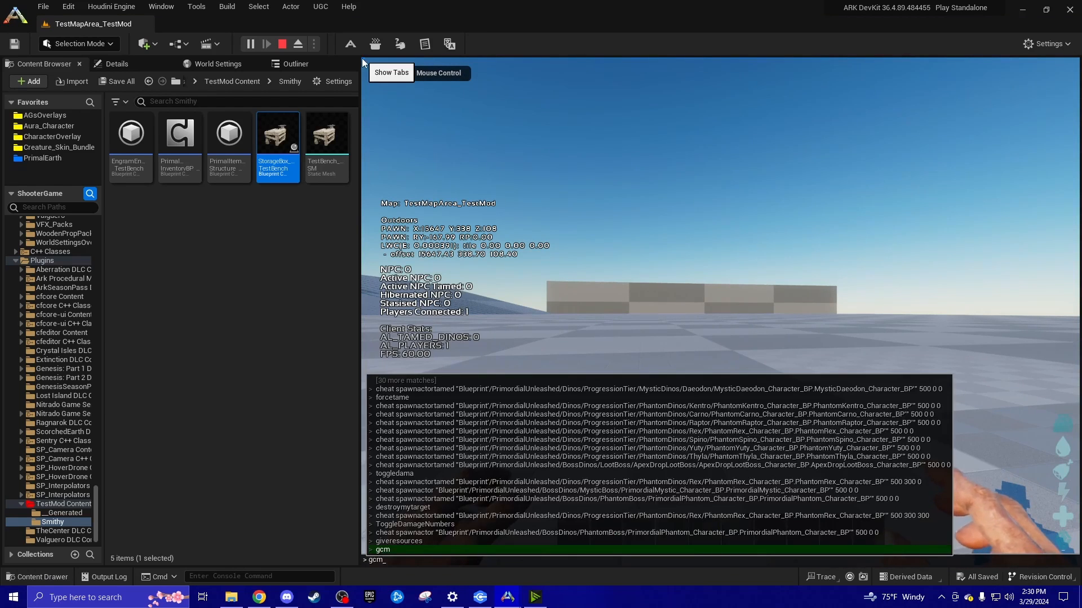
key(Return)
key(grave)
key(Up)
key(Up)
key(Return)
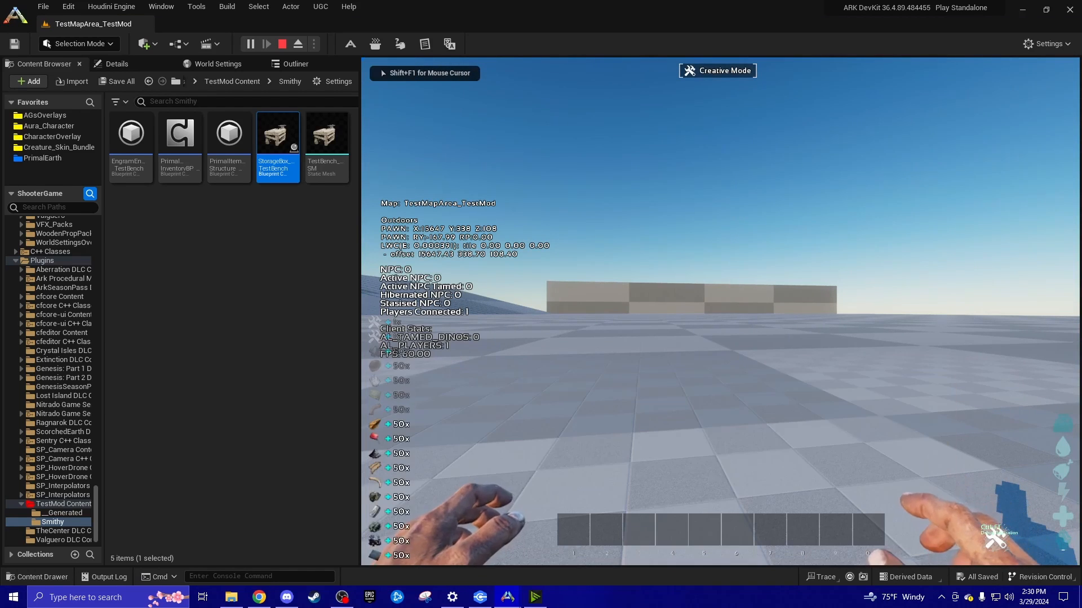
Search the character's craftable items for "test" and craft the Test Bench.
key(i)
click(682, 142)
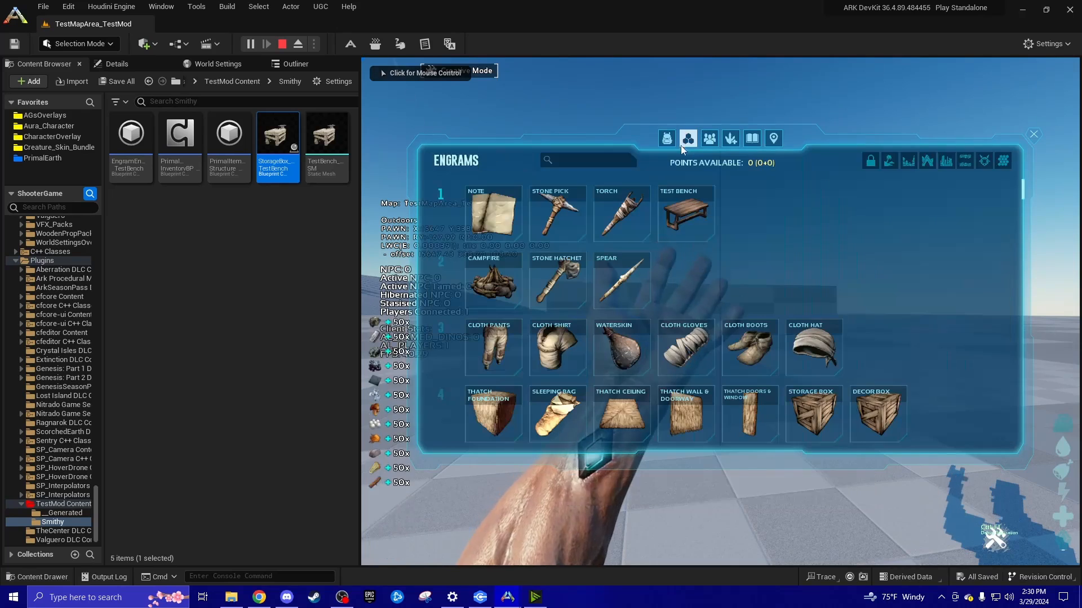
click(667, 138)
click(608, 161)
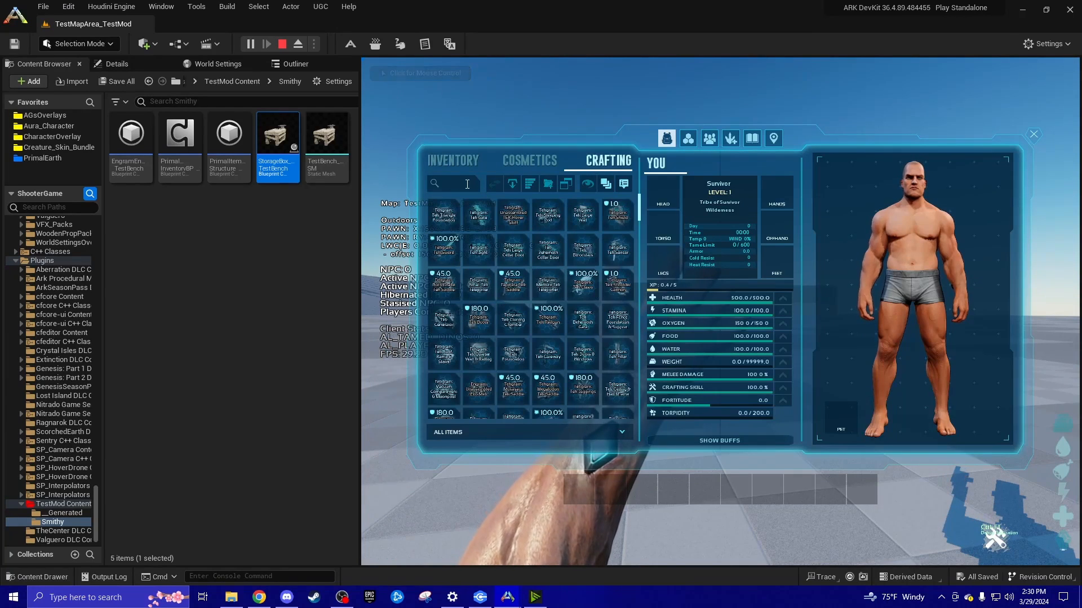
click(453, 184)
text(test)
mouse_move(443, 217)
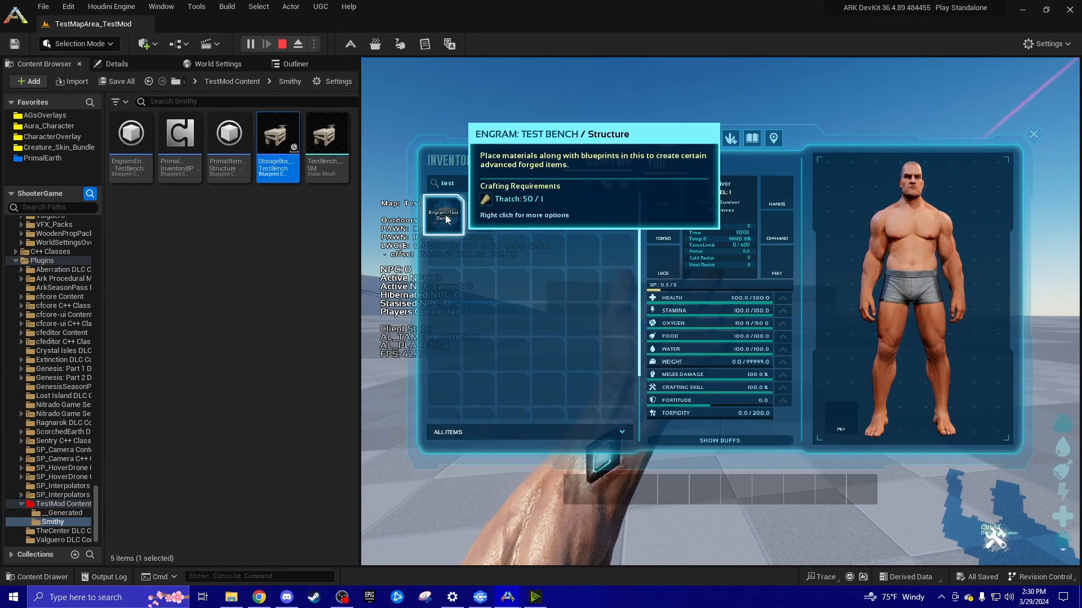
key(a)
Place the crafted Test Bench from the inventory directly on the bare ground, without a foundation.
click(454, 161)
double_click(447, 217)
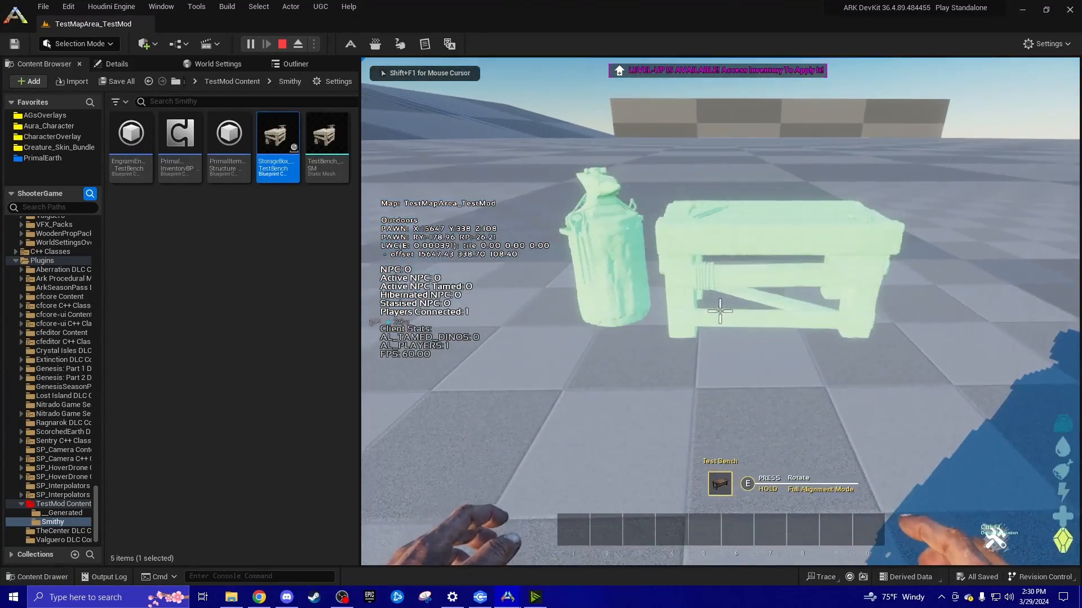
Place the Test Bench on the ground in the play session to check its model, and stop the session.
click(719, 311)
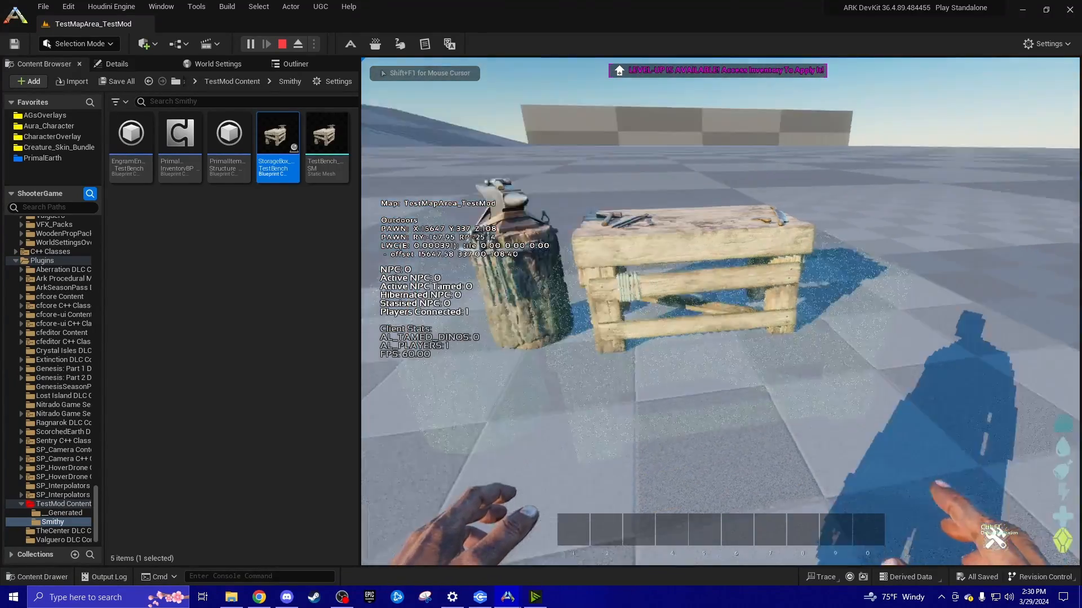
key(w)
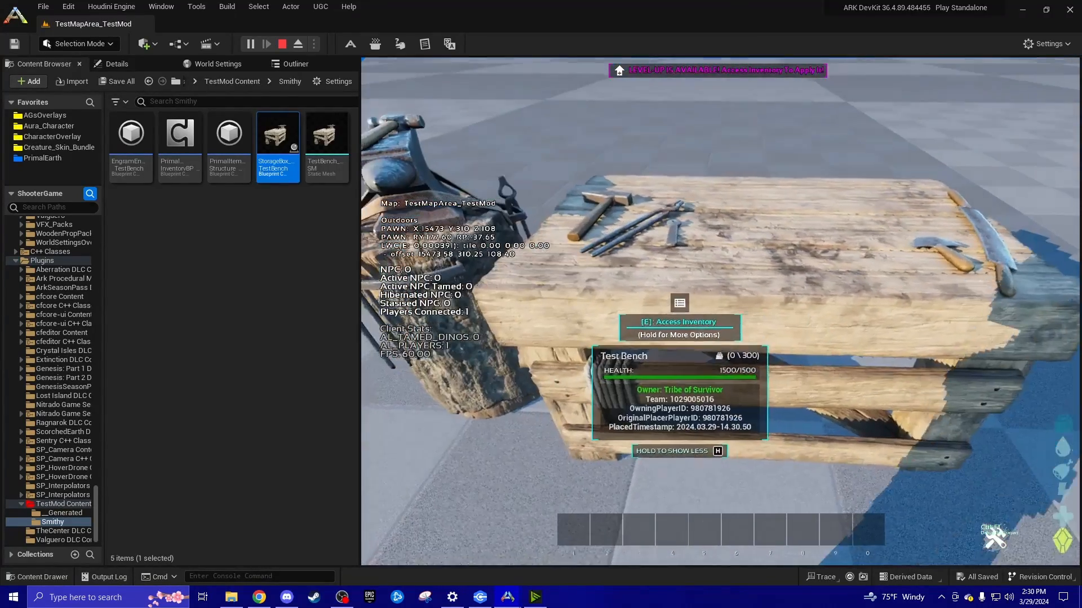
key(s)
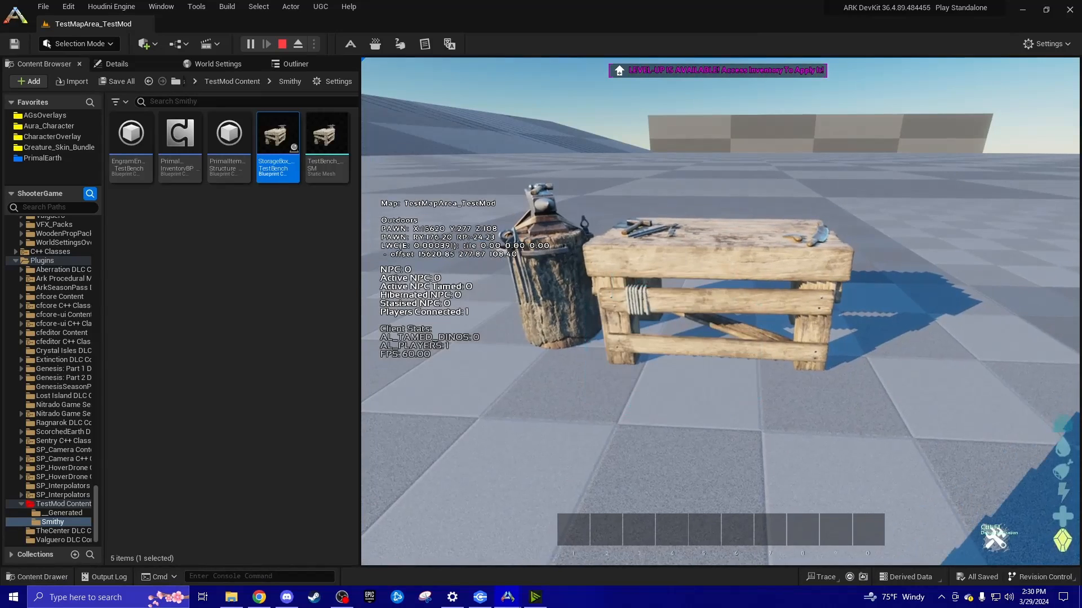
key(Escape)
click(332, 262)
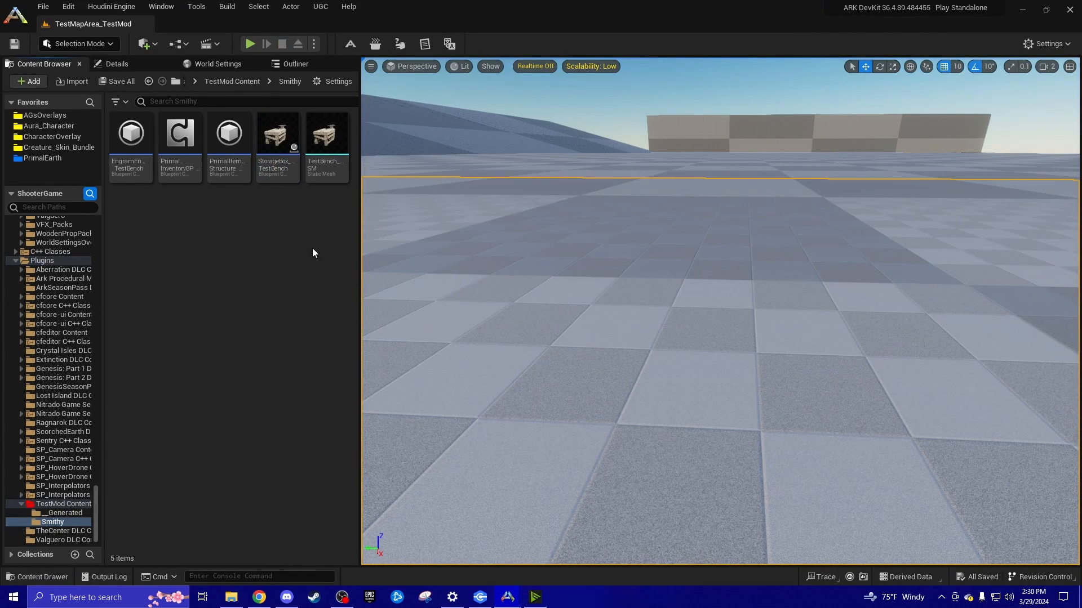
Open the StorageBox_TestBench blueprint, clear the details filter, and show the properties of its root (Self) entry.
double_click(275, 141)
click(575, 71)
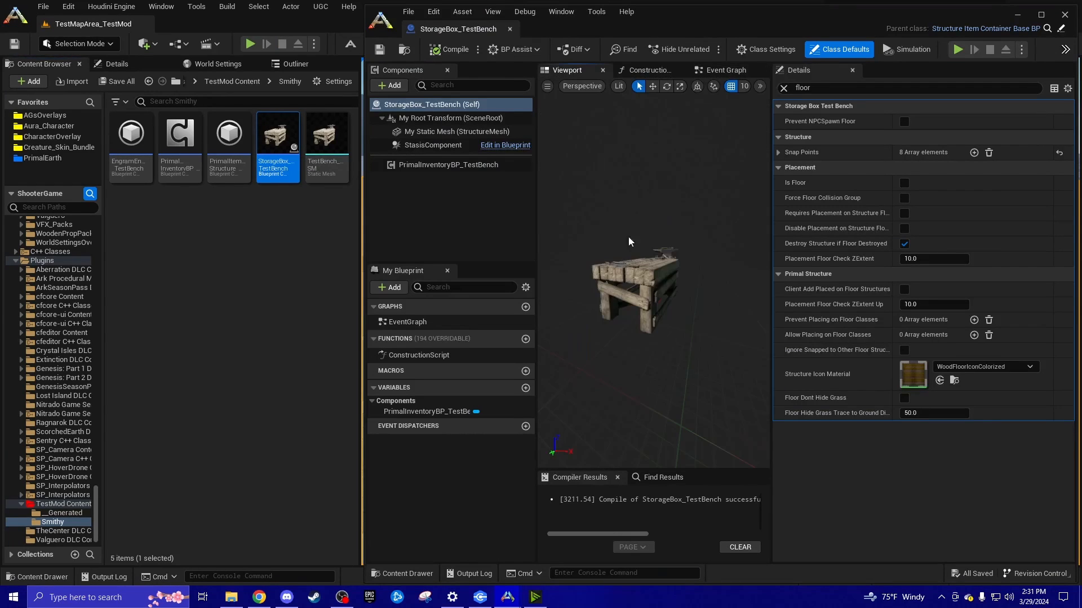
right_drag(627, 237, 659, 233)
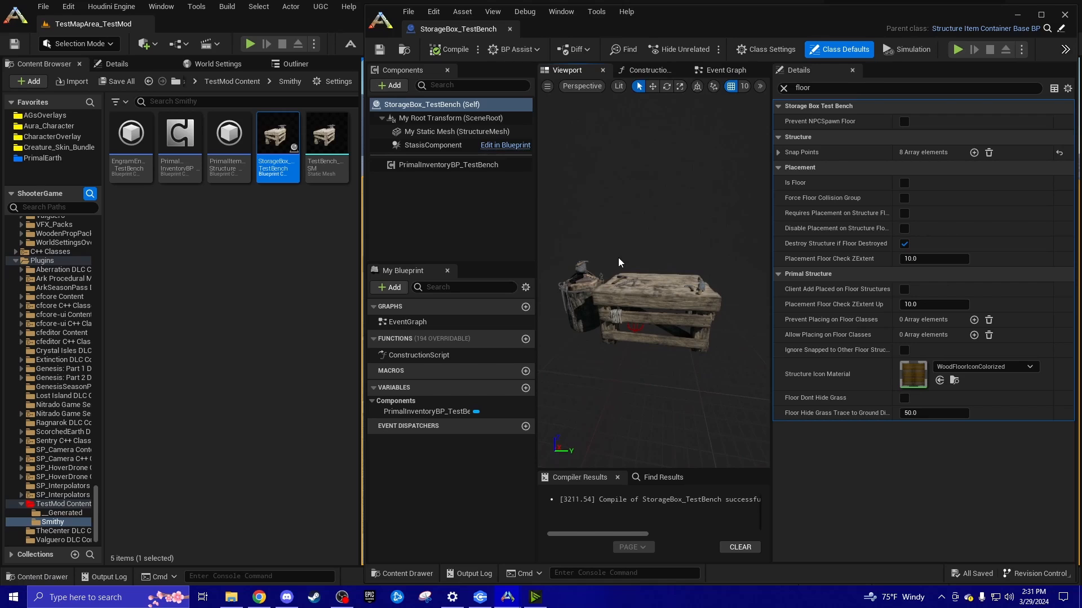
click(324, 239)
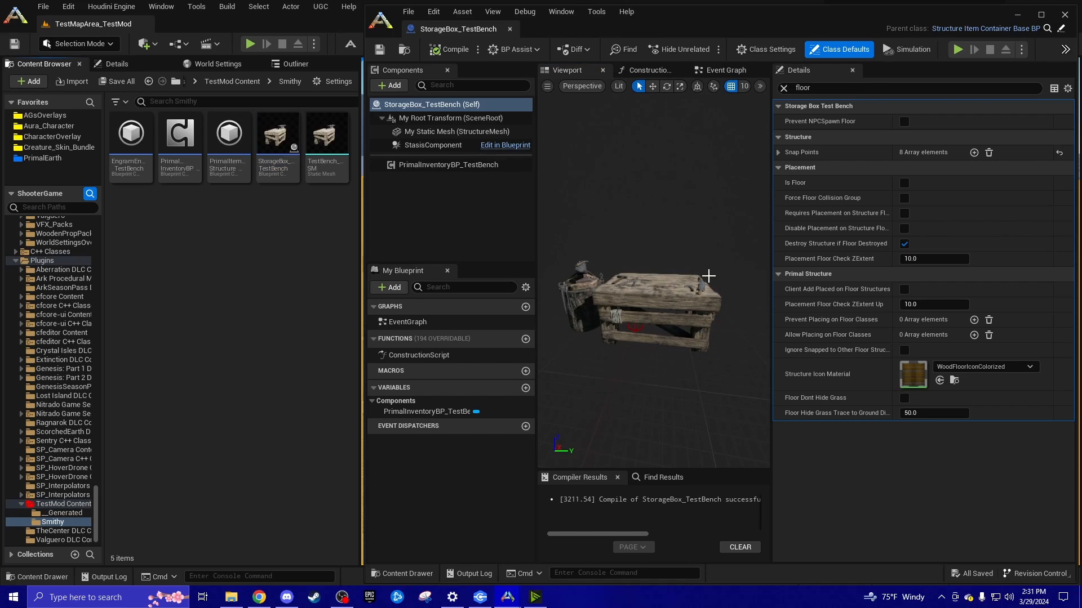
click(783, 88)
click(407, 225)
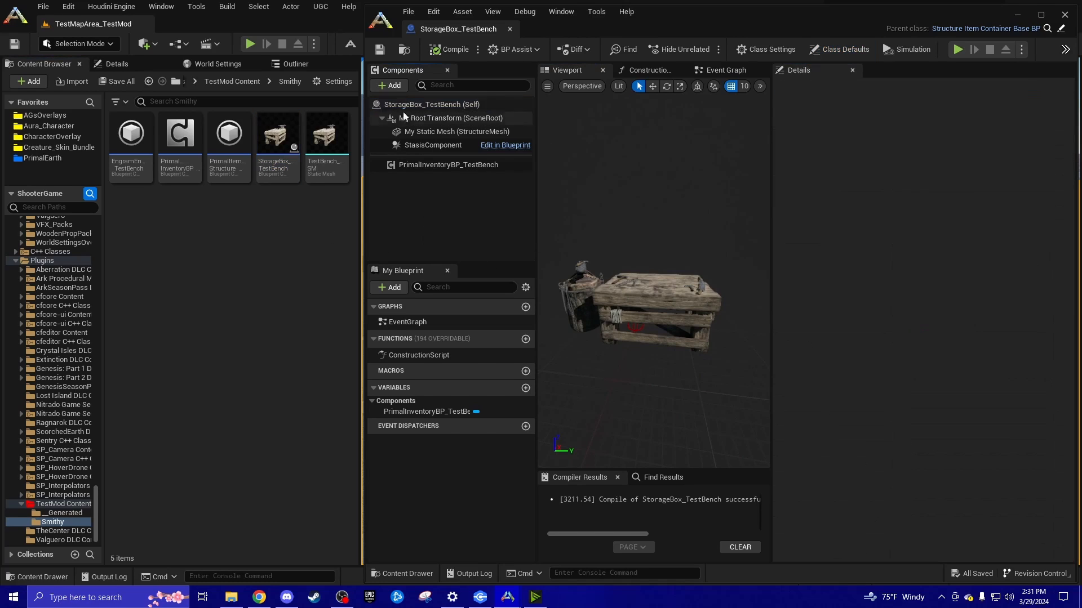
click(403, 106)
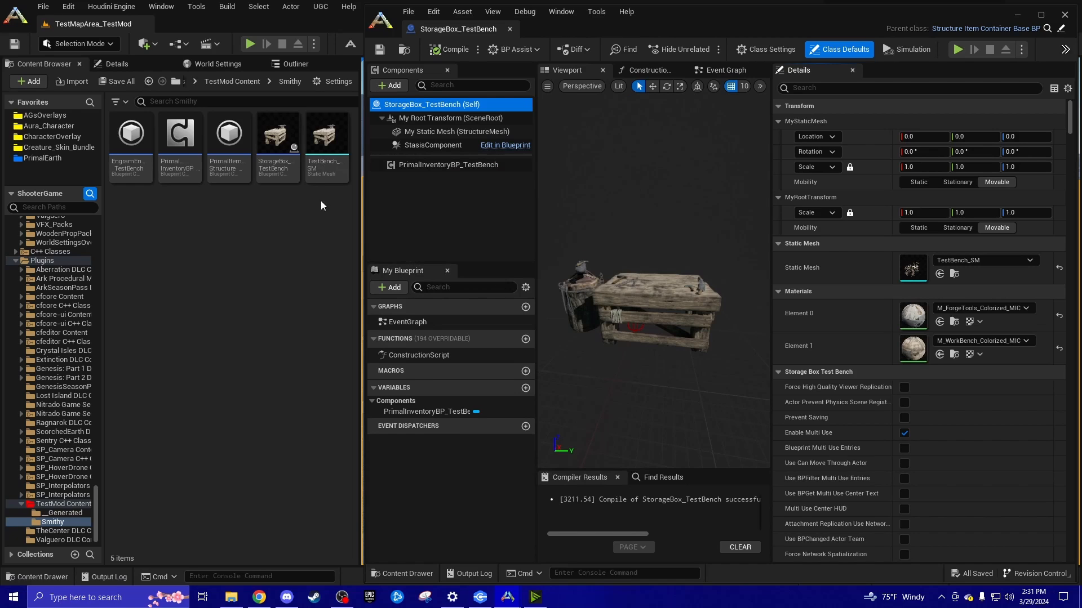
Search the static mesh assets for "table" and assign SM_WoodTable as the blueprint's static mesh.
click(961, 259)
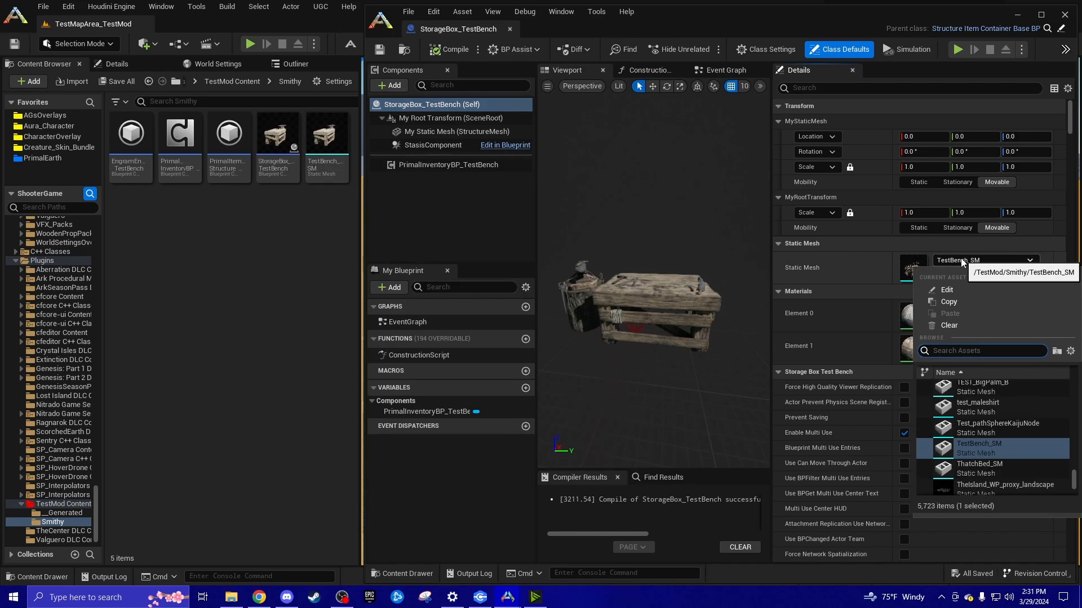
text(table)
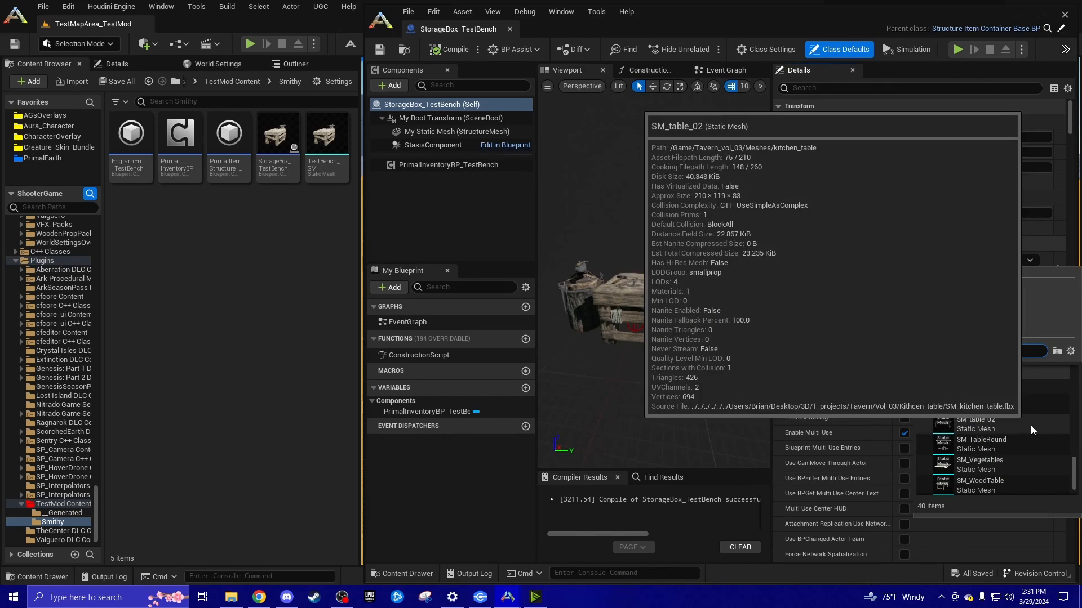
mouse_move(1073, 473)
mouse_down()
mouse_move(1072, 404)
mouse_move(1079, 482)
mouse_up()
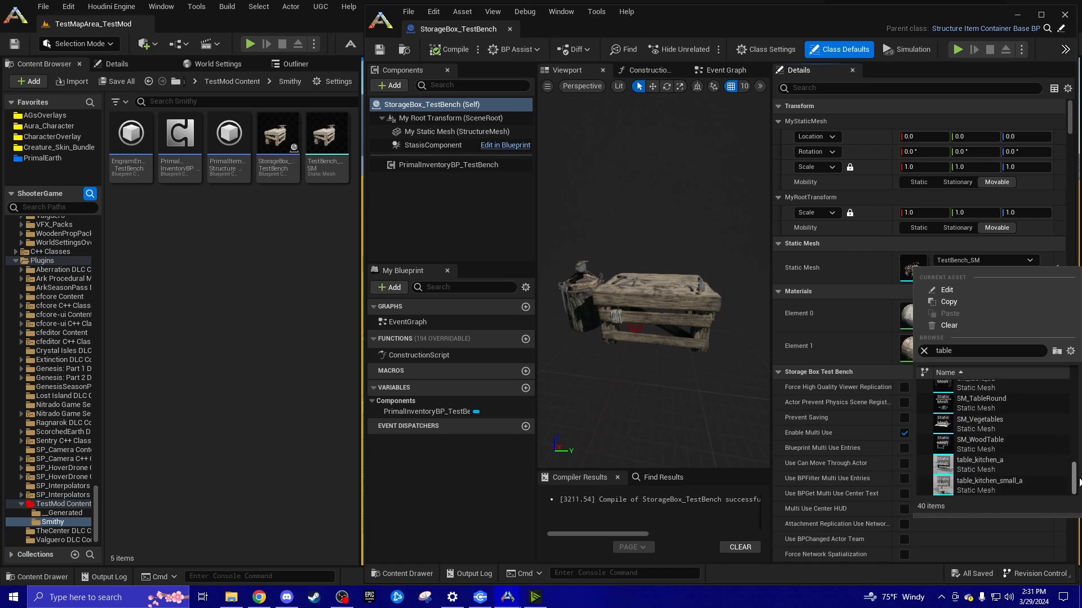
mouse_move(985, 444)
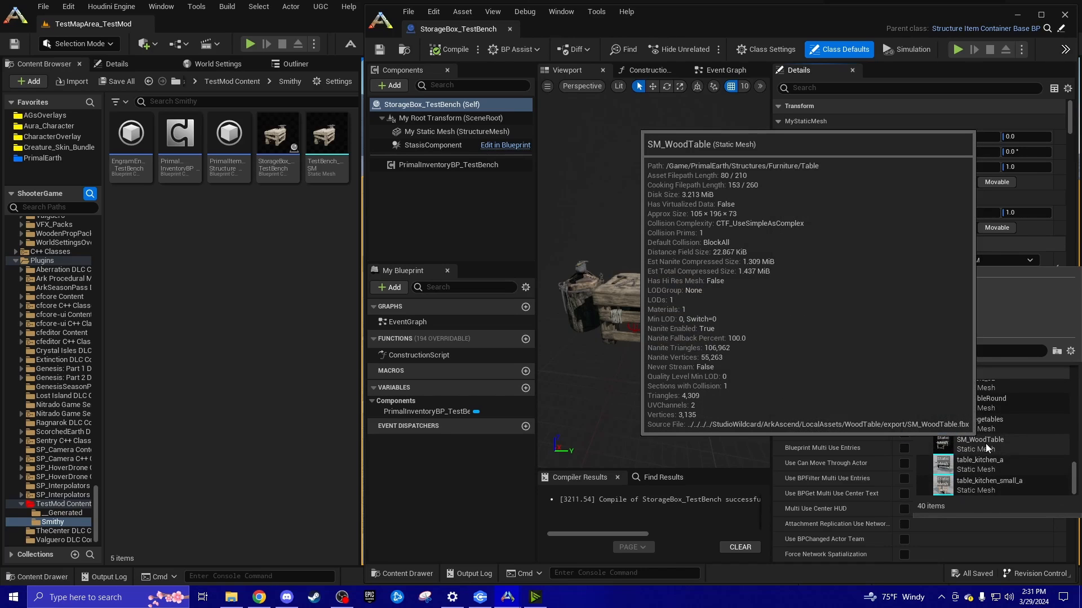
click(985, 444)
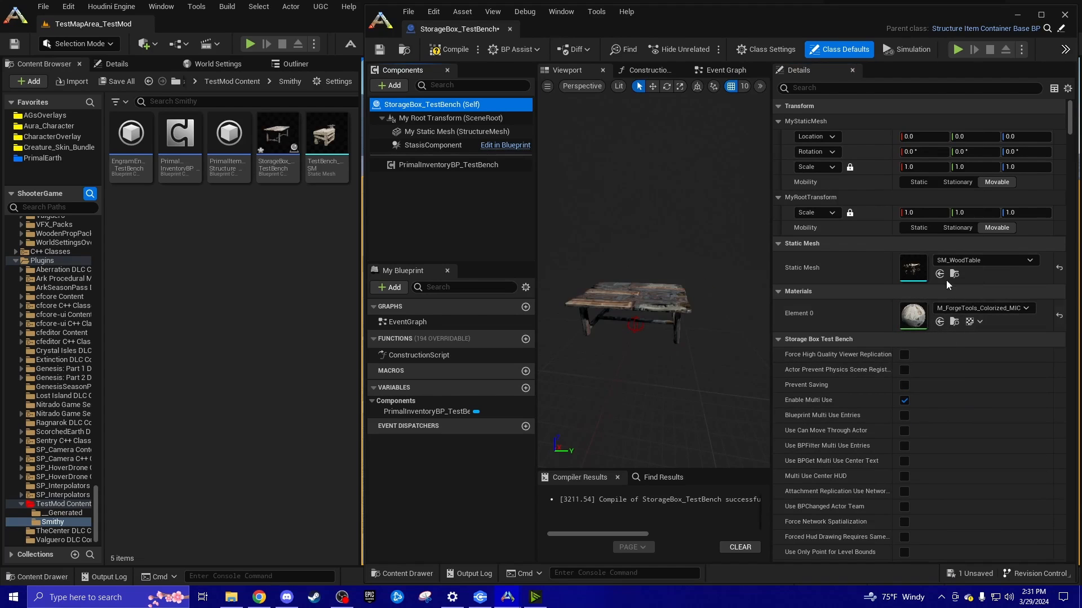
Locate the assigned SM_WoodTable asset and copy it into the mod's Smithy folder.
click(954, 274)
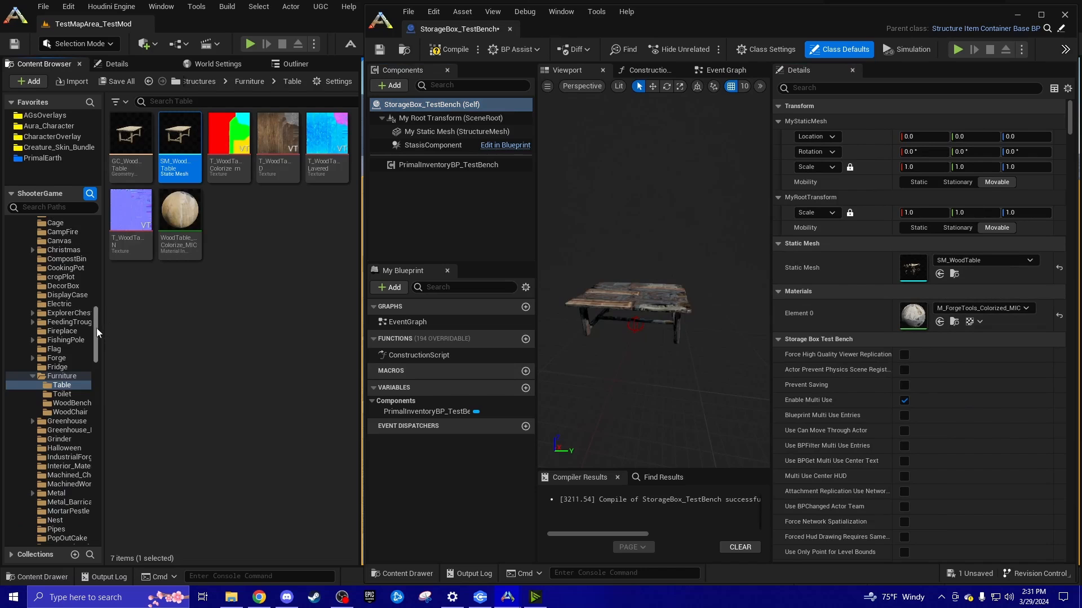
drag(96, 328, 97, 518)
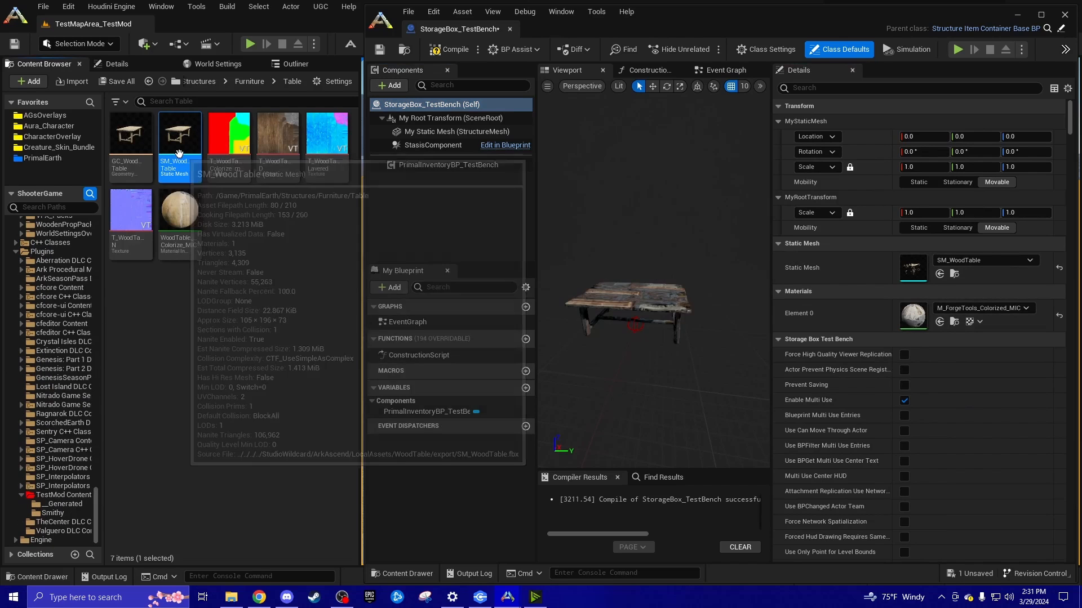
drag(179, 150, 67, 513)
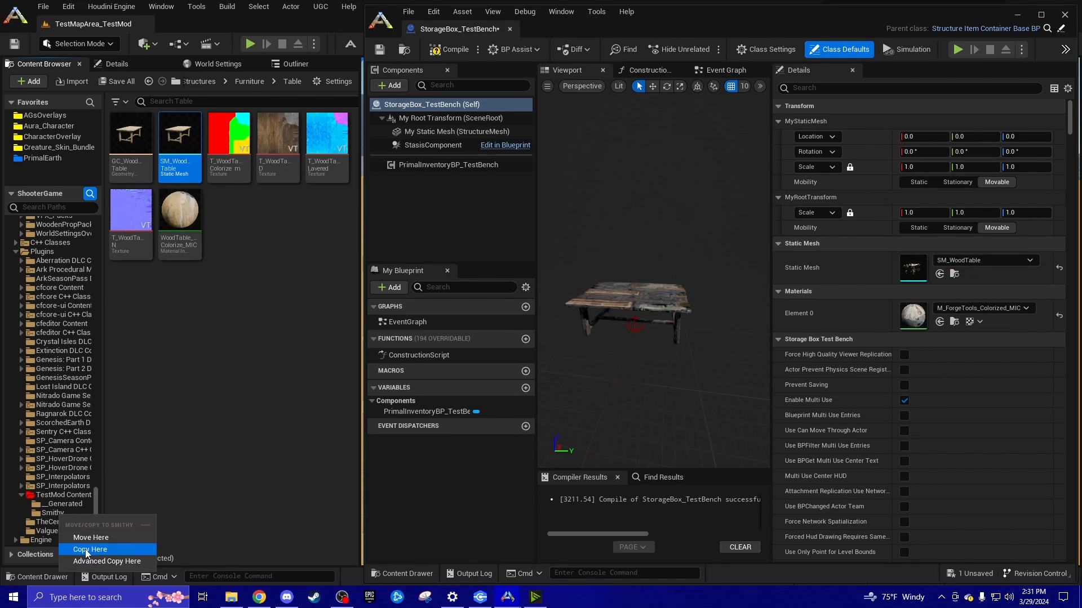
click(87, 549)
click(55, 511)
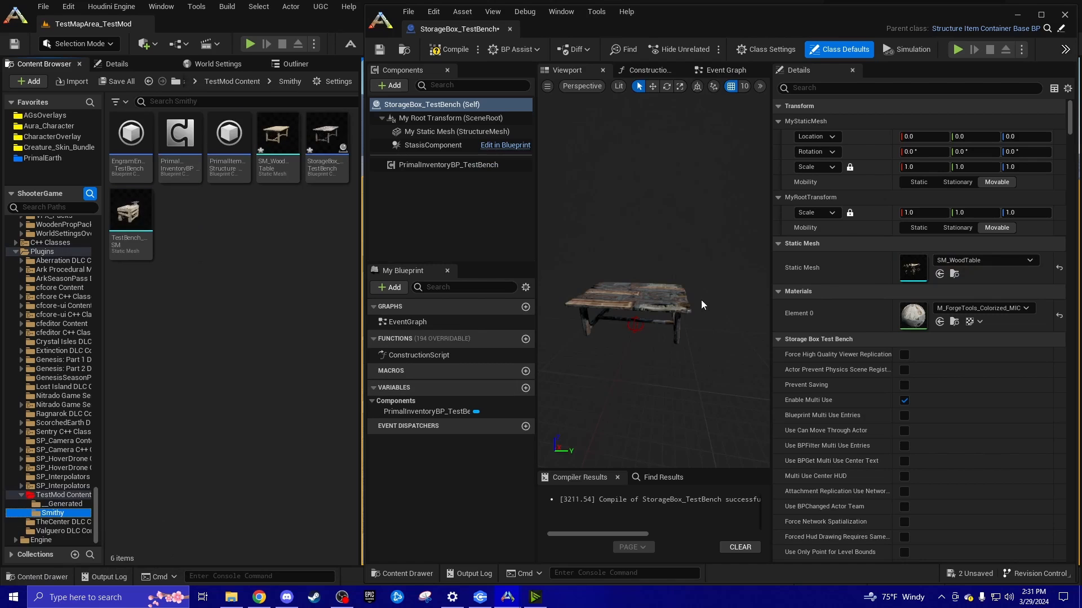
Try to rename the copied SM_WoodTable mesh in the Smithy folder as TestBench_SM.
right_click(279, 161)
click(321, 341)
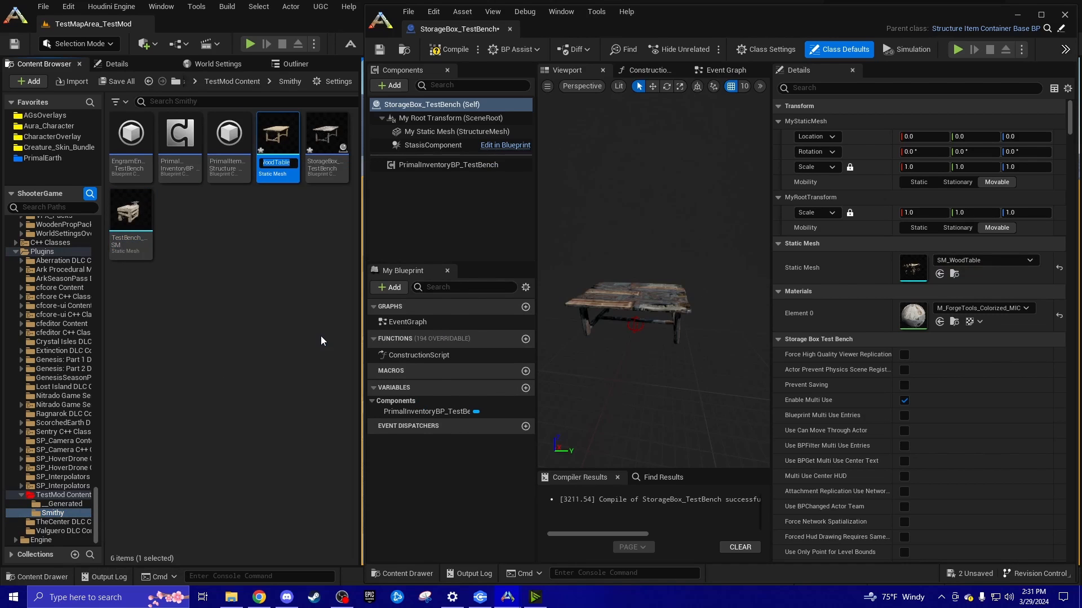
text(T)
text(estBench_S)
text(M)
click(289, 289)
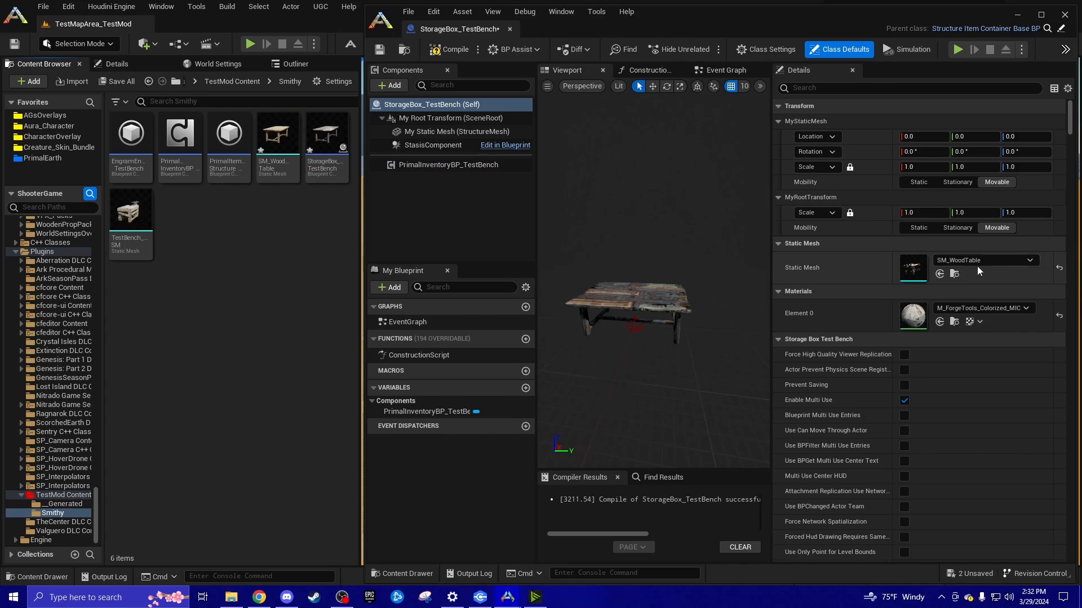
Compare the two SM_WoodTable entries in the mesh choices and check which folder the blueprint's assigned mesh comes from.
click(944, 266)
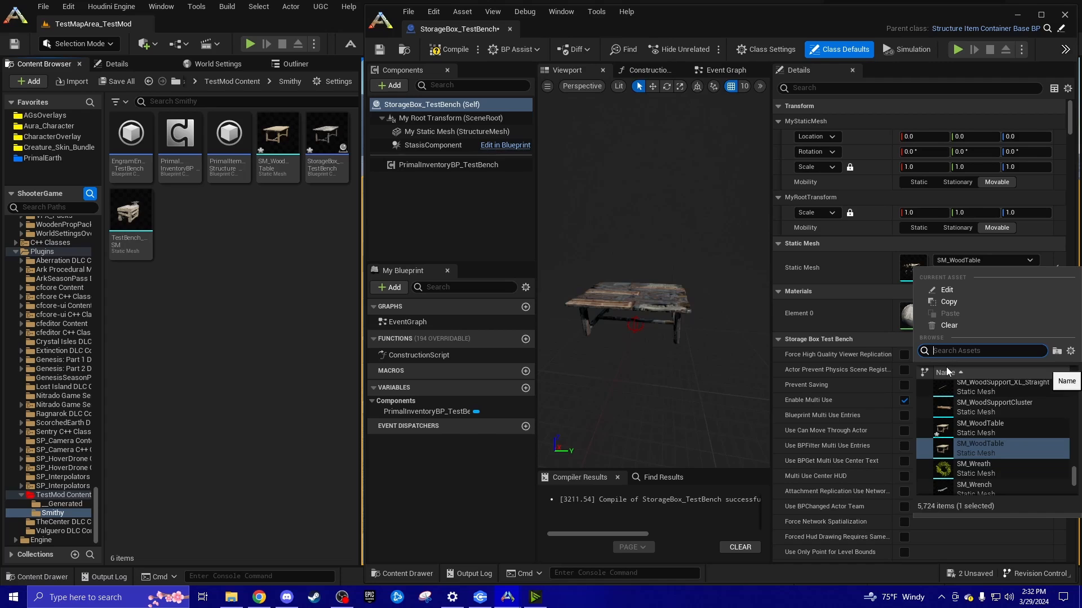
mouse_move(975, 434)
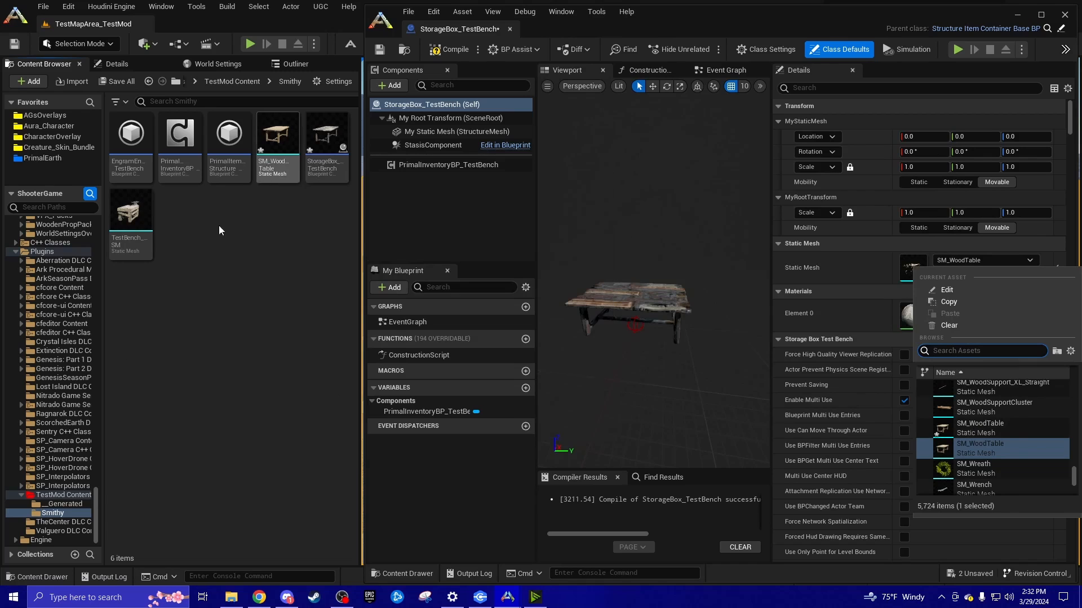
drag(96, 514, 103, 387)
click(53, 340)
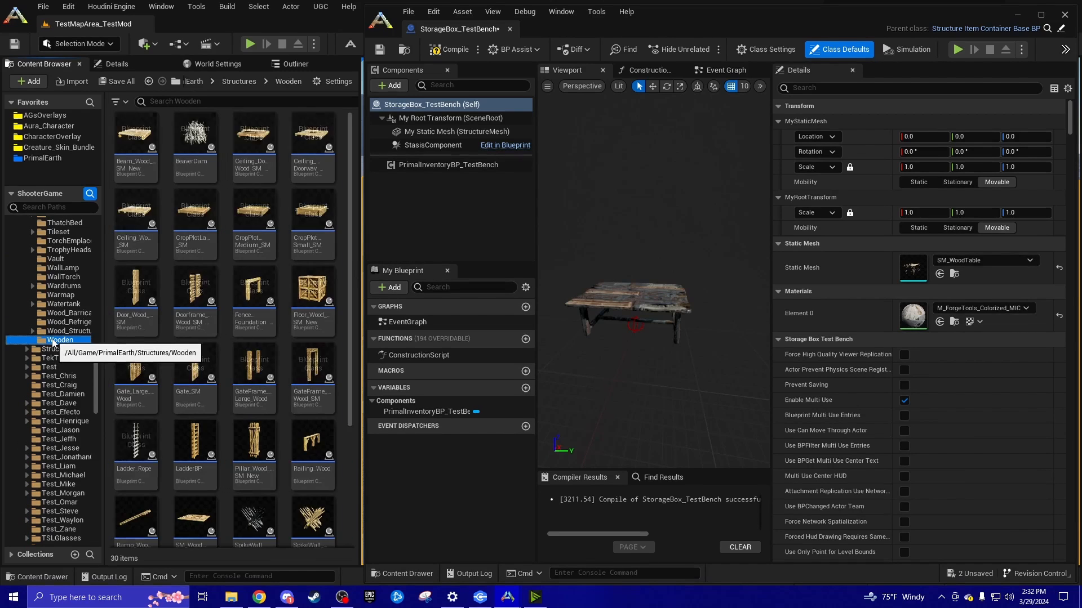
click(954, 275)
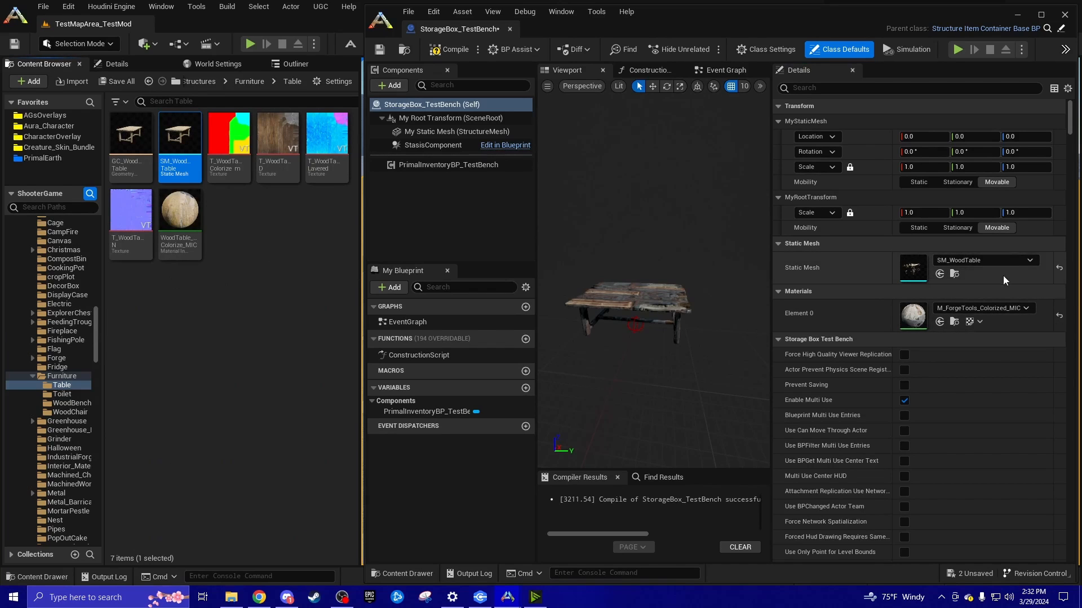
click(953, 262)
click(867, 282)
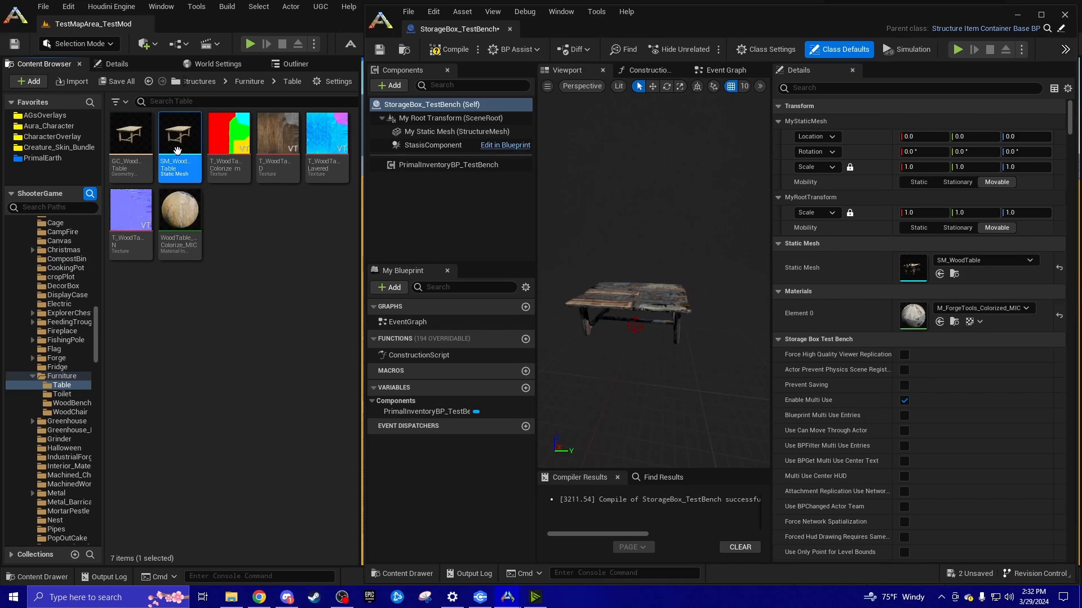
Rename the copied SM_WoodTable mesh in the mod's Smithy folder as Bench_SM.
drag(96, 316, 100, 512)
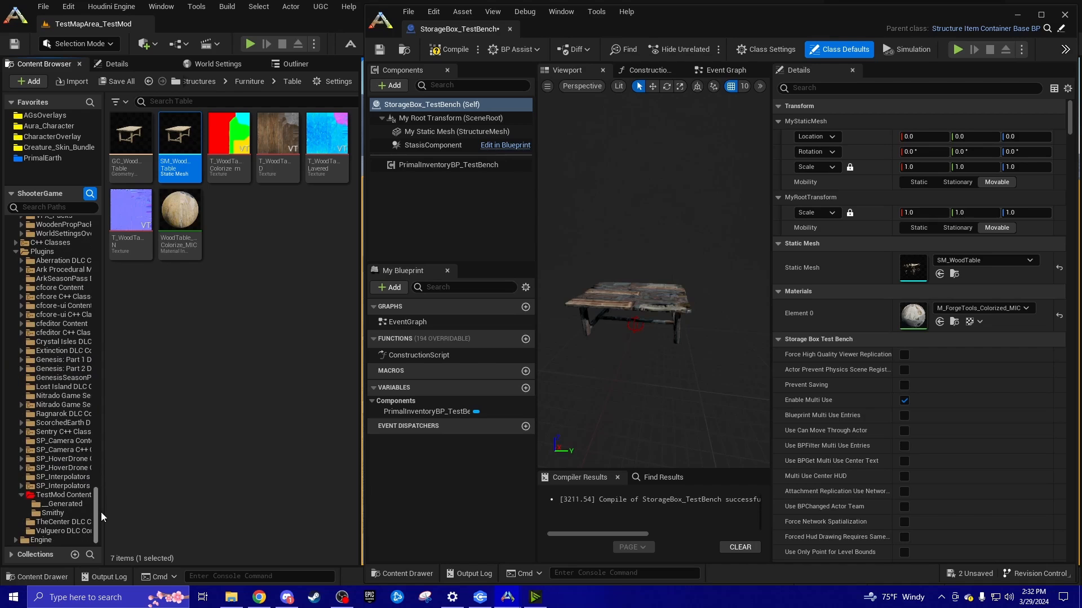
click(54, 513)
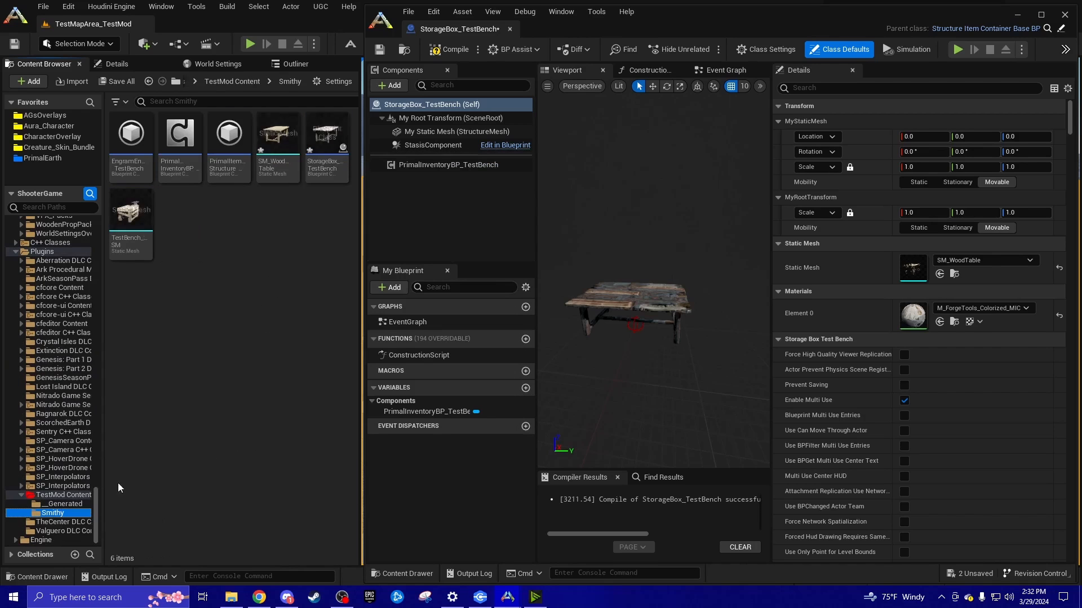
right_click(282, 156)
click(311, 337)
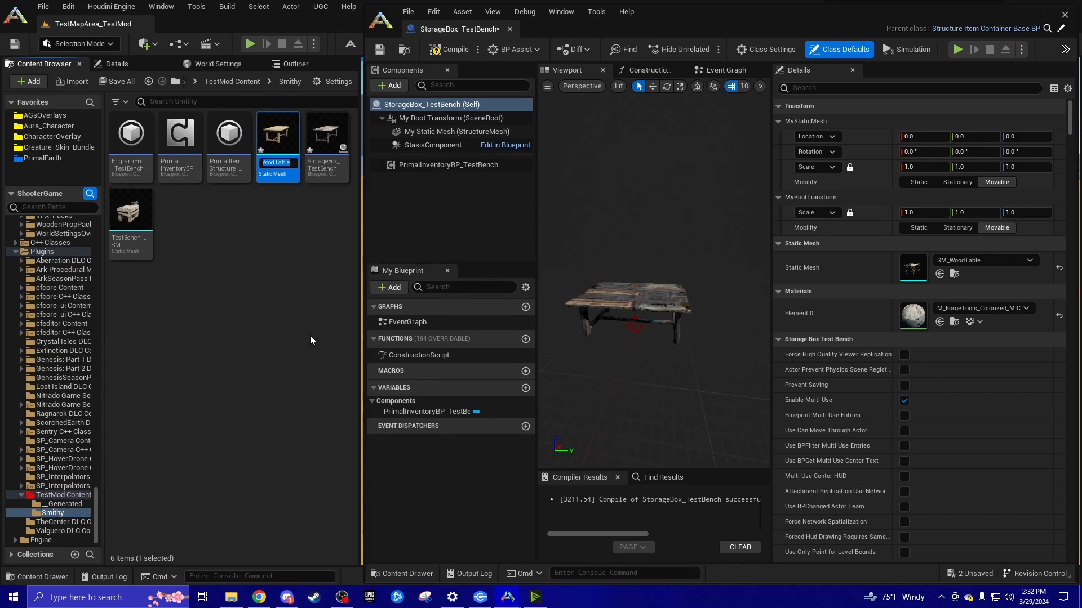
key(BackSpace)
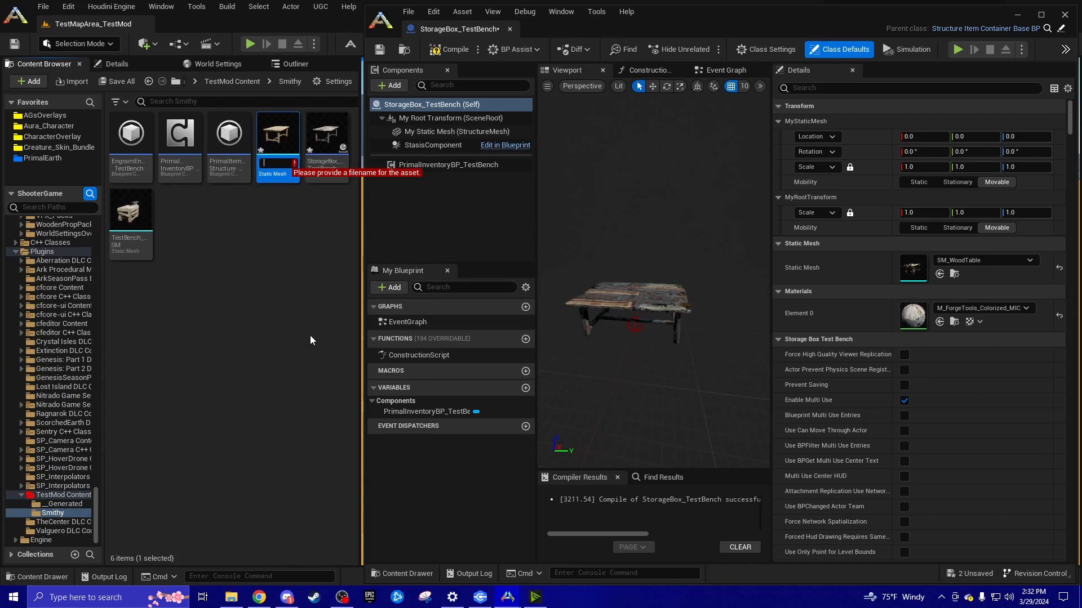
text(Bench_)
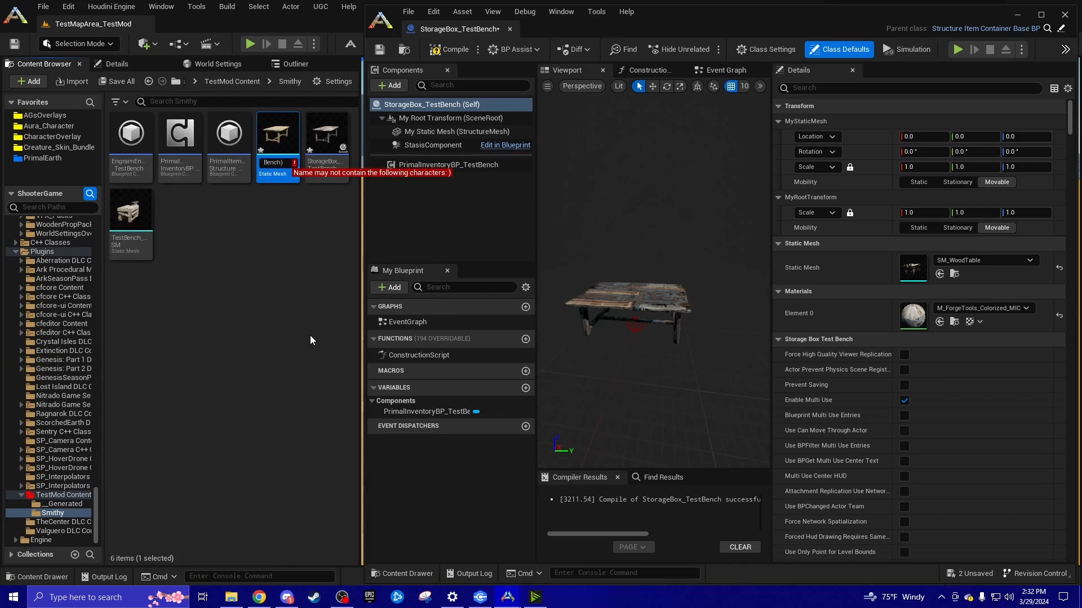
text(SM)
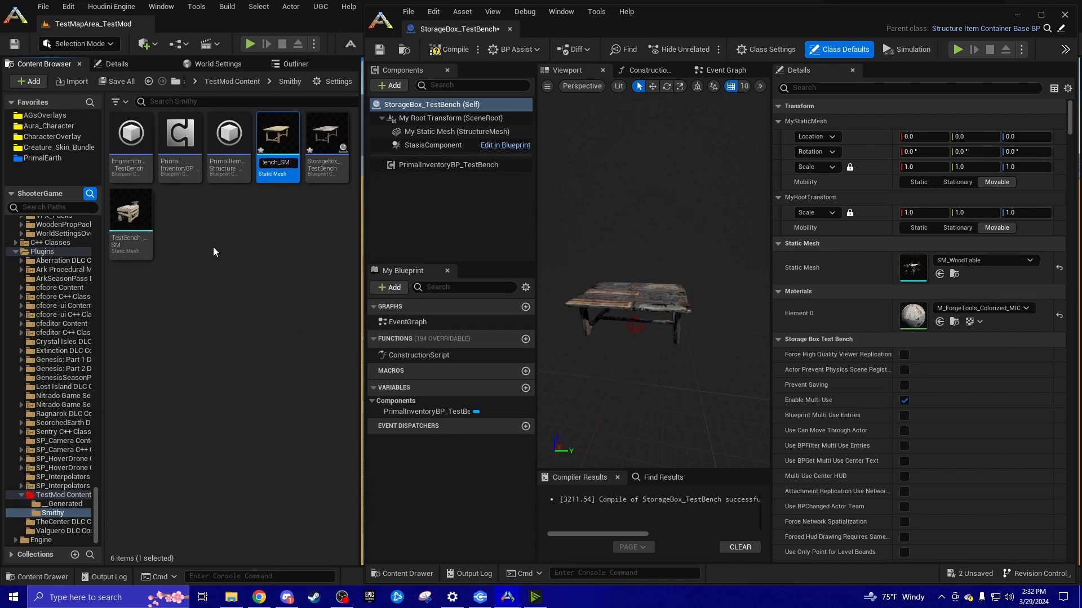
key(Return)
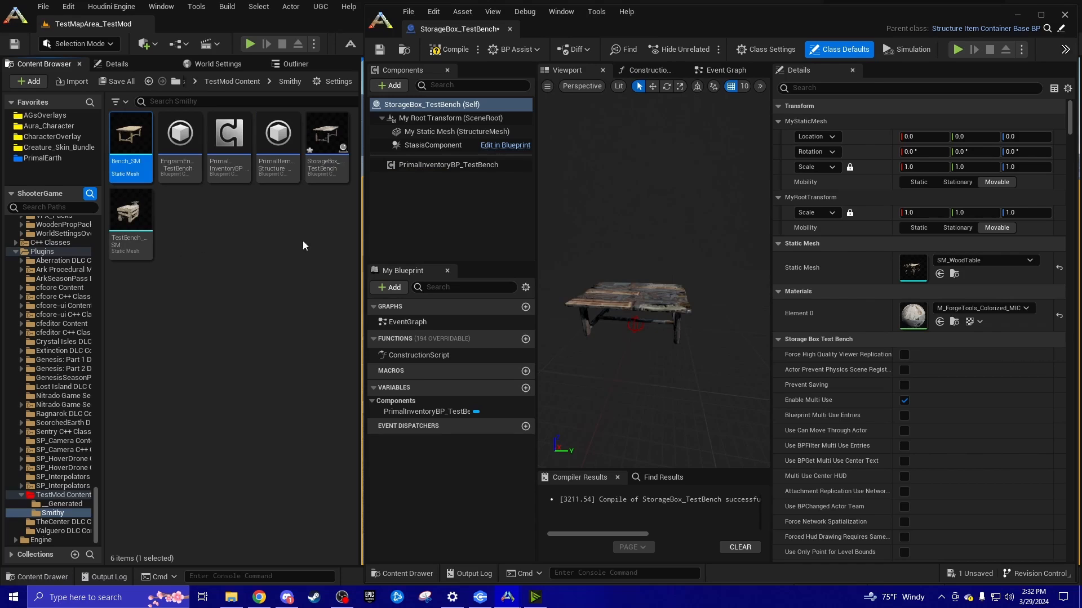
Assign Bench_SM as the static mesh of StorageBox_TestBench, and compile and save the blueprint.
click(939, 274)
click(444, 49)
click(379, 50)
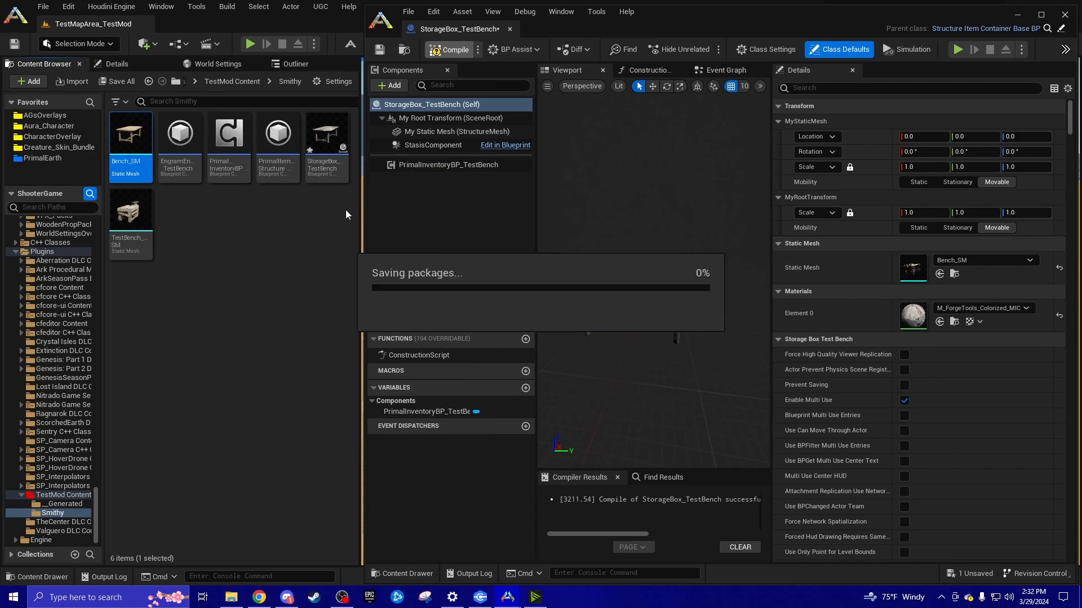
Delete the old TestBench_SM static mesh from the Smithy folder and minimize the StorageBox_TestBench blueprint editor.
click(130, 216)
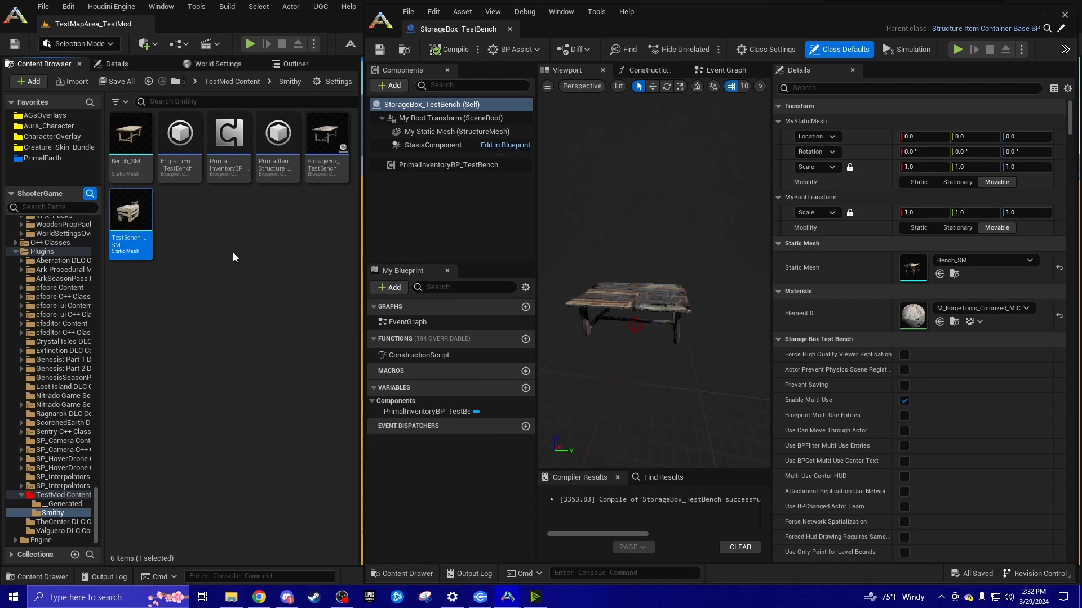
key(Delete)
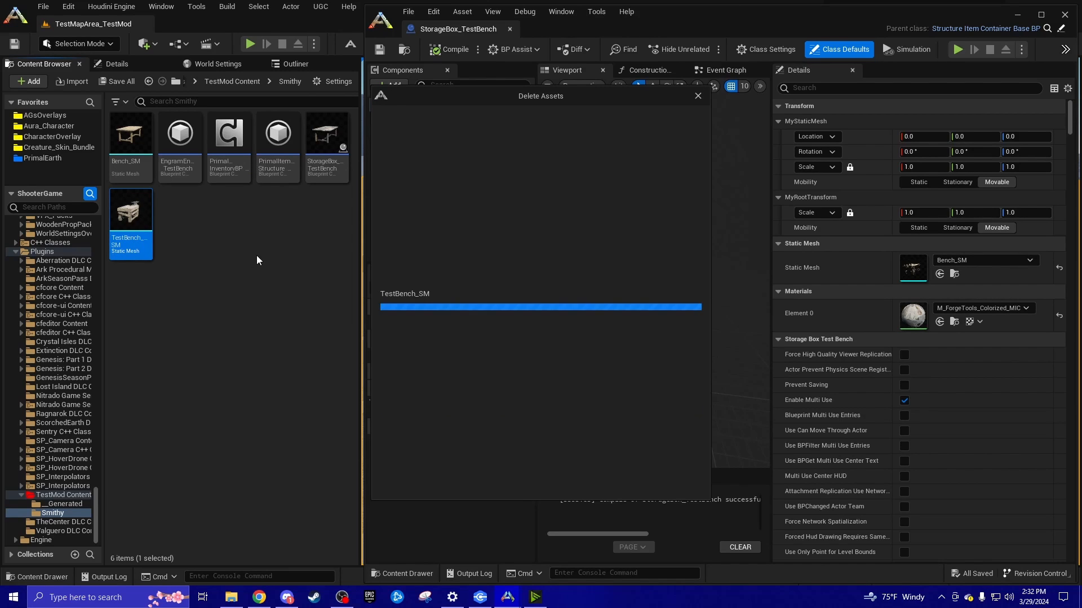
click(488, 478)
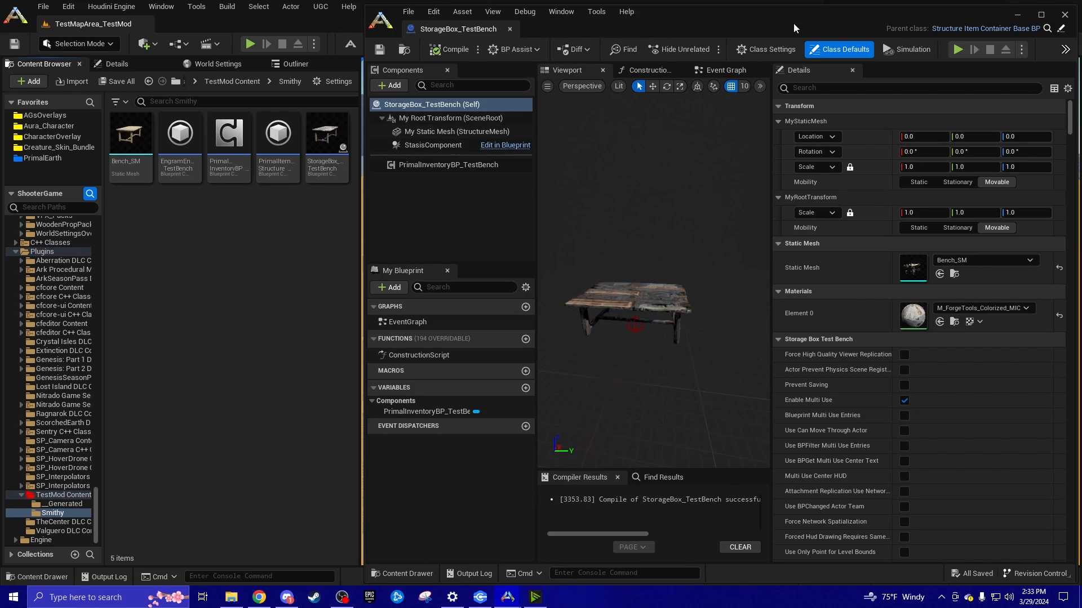
click(1017, 16)
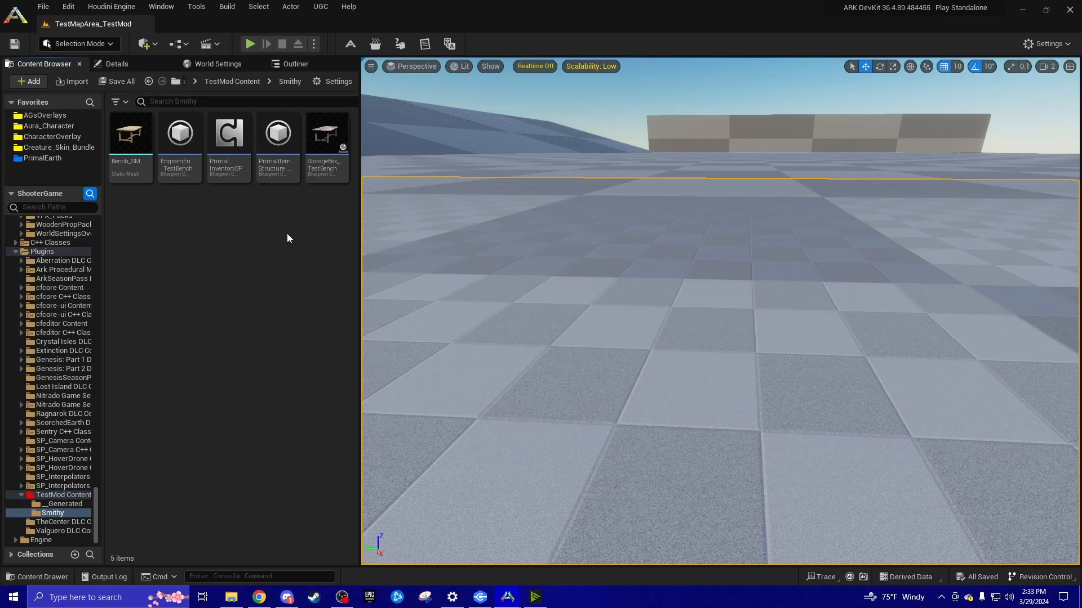
double_click(326, 149)
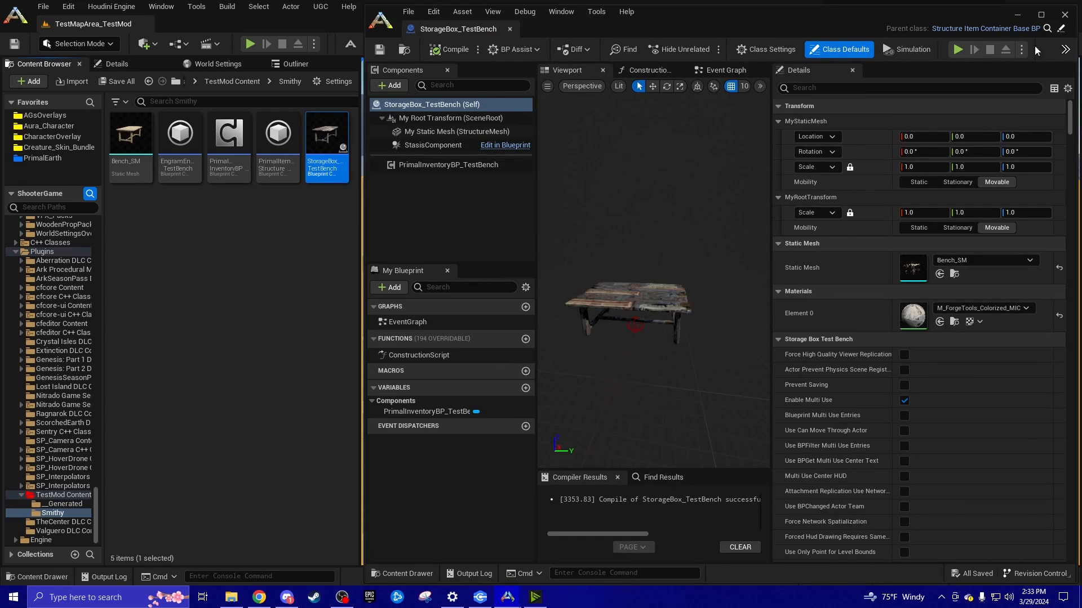
click(1019, 15)
click(267, 269)
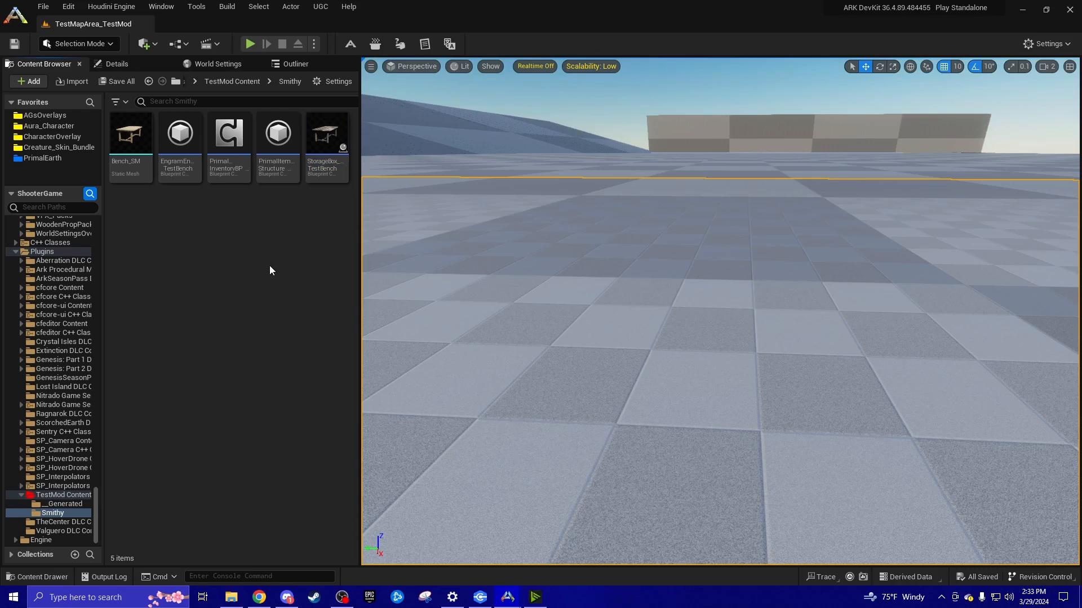
Place the Bench_SM mesh on the open floor of the test map and check its entry in the Outliner.
right_drag(445, 282, 423, 278)
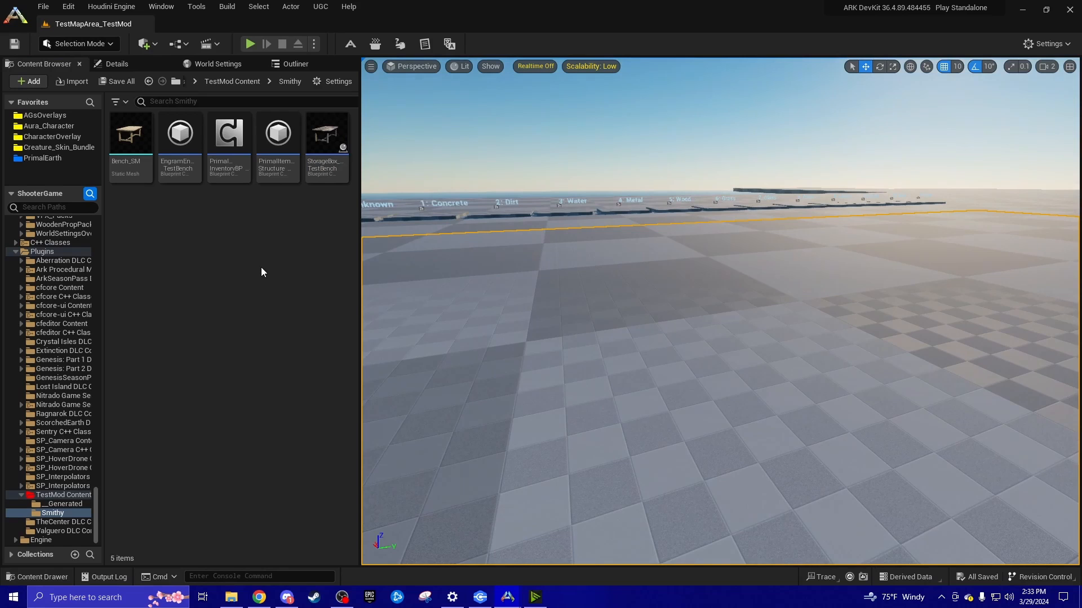
right_drag(378, 279, 369, 276)
mouse_move(124, 172)
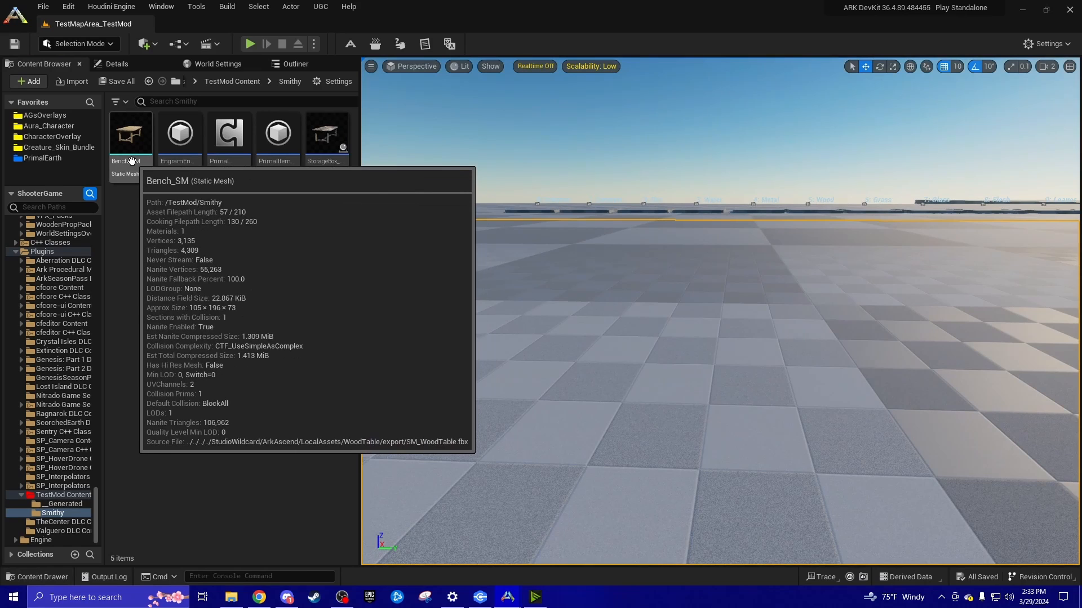
drag(124, 172, 679, 365)
click(267, 297)
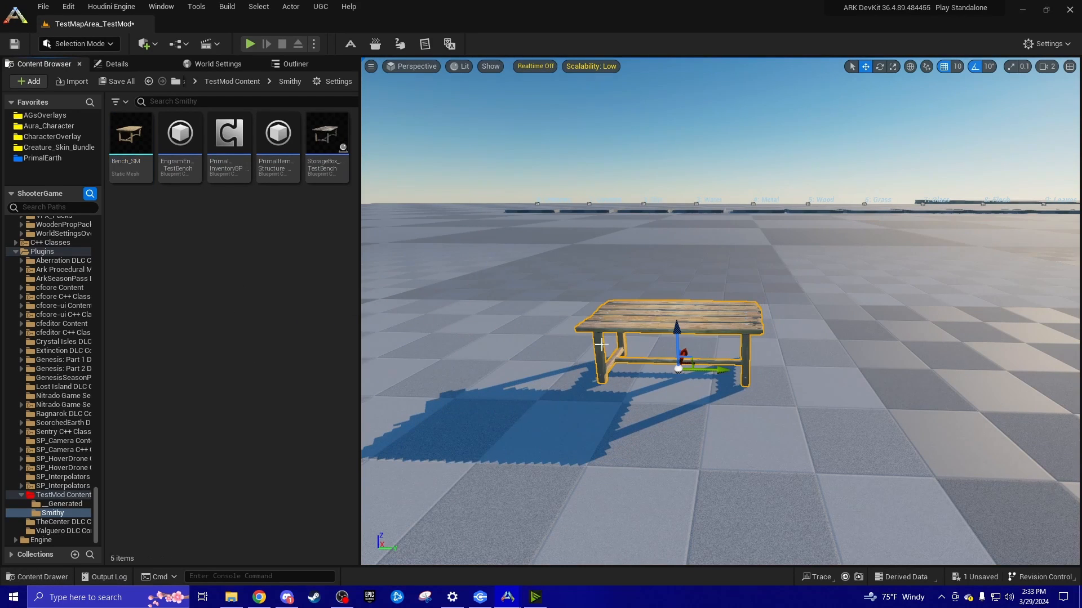
mouse_move(661, 359)
right_down()
mouse_move(639, 365)
mouse_move(676, 362)
right_up()
key(w)
key(d)
click(291, 64)
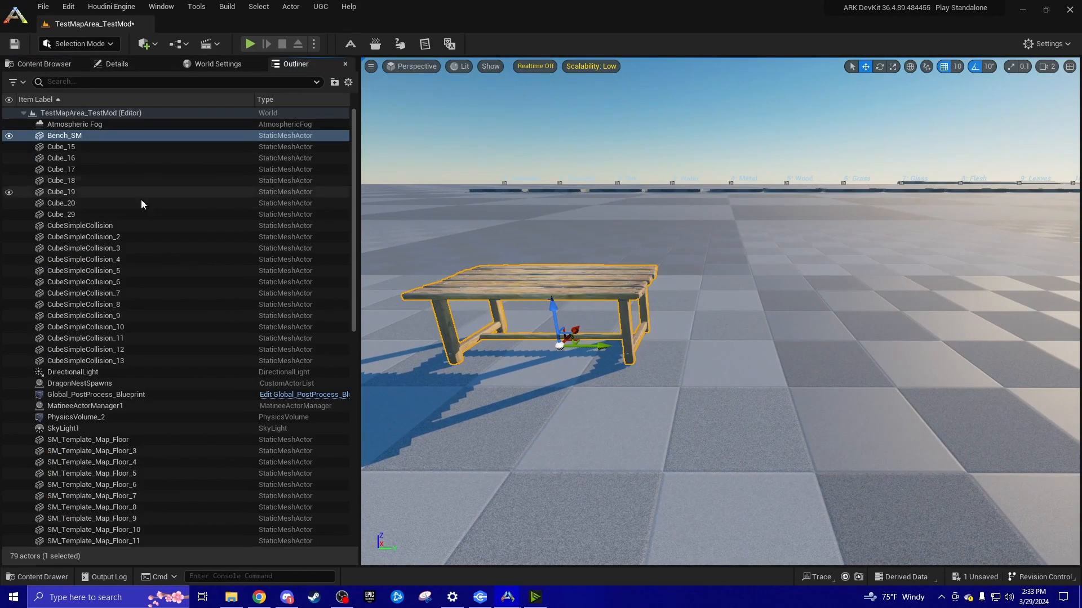
click(44, 65)
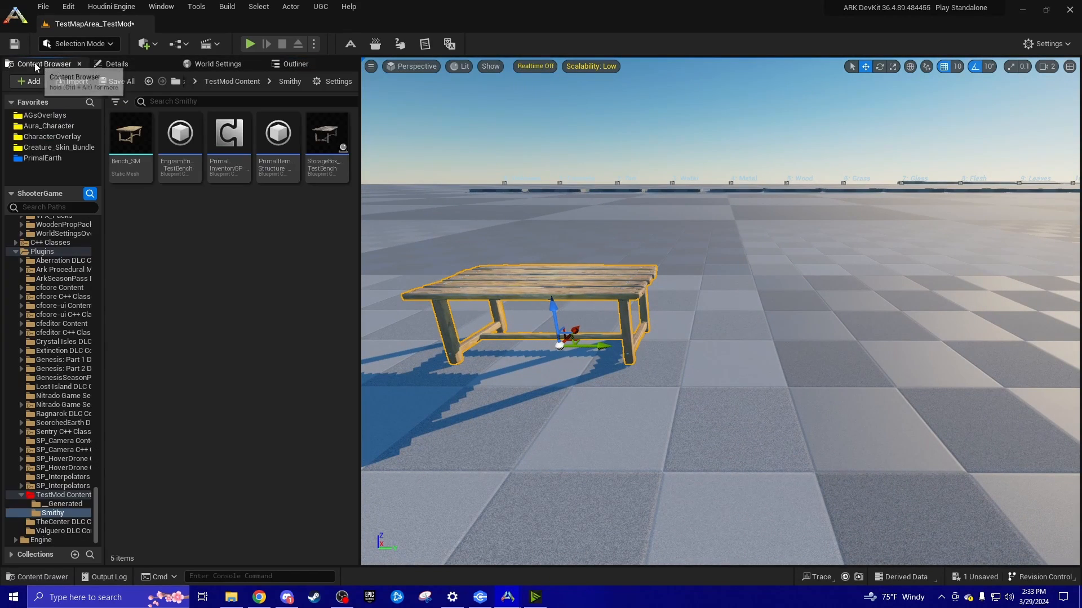
Search the whole Content folder for Static Mesh assets and browse to the terracotta pot meshes.
right_drag(436, 307, 428, 285)
key(a)
key(d)
key(a)
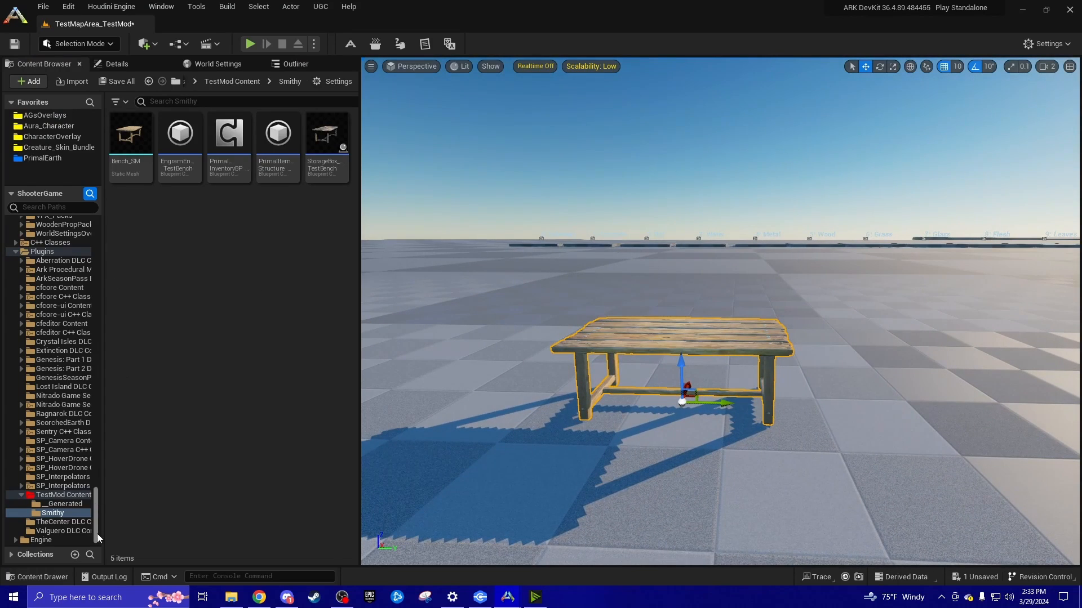
drag(95, 522, 83, 216)
click(42, 231)
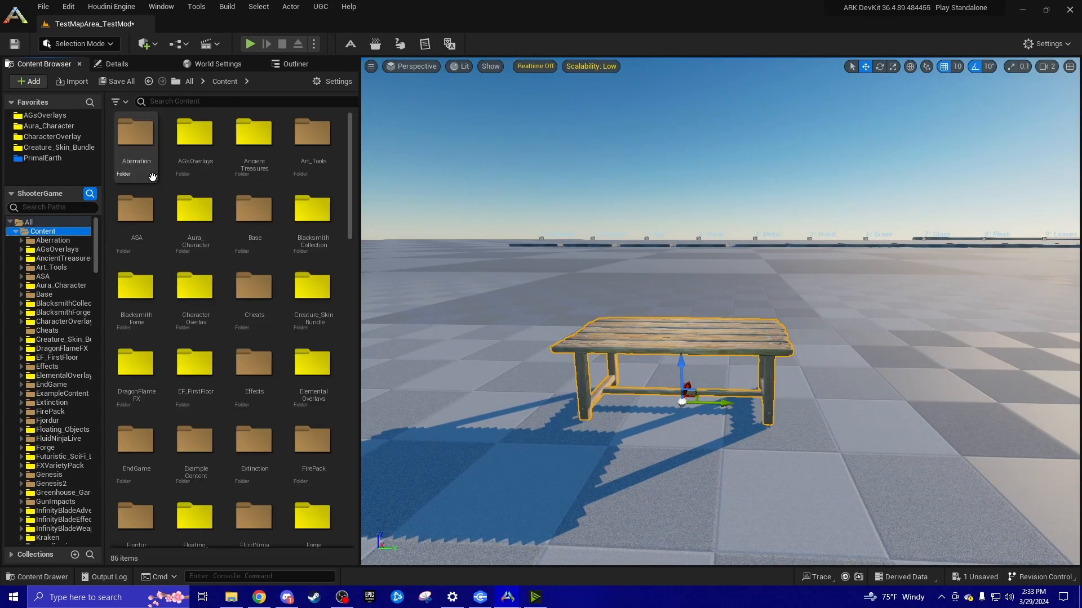
click(178, 104)
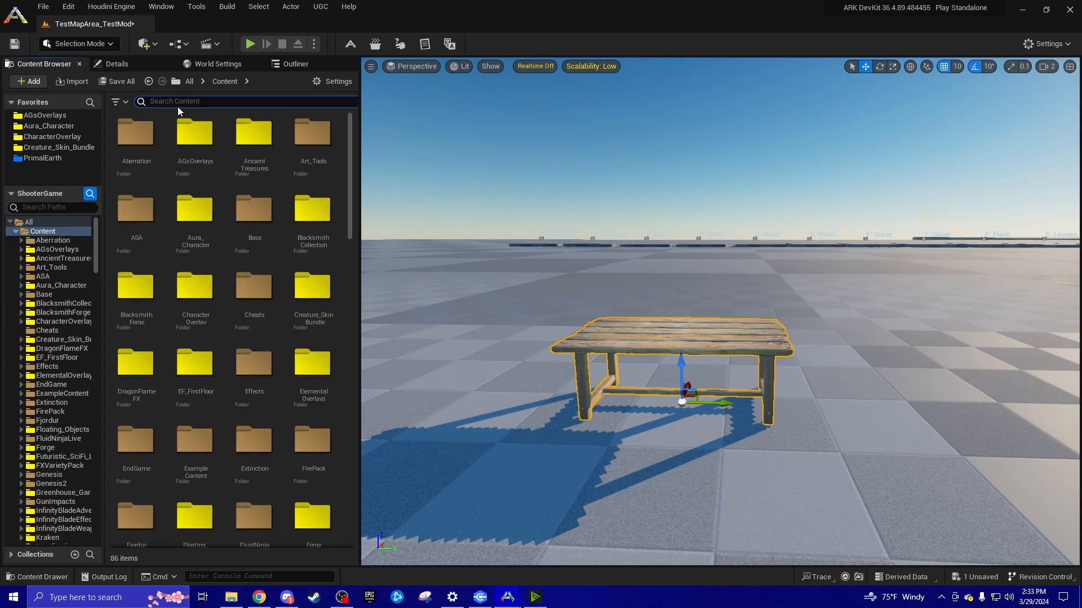
text(Static Mesh)
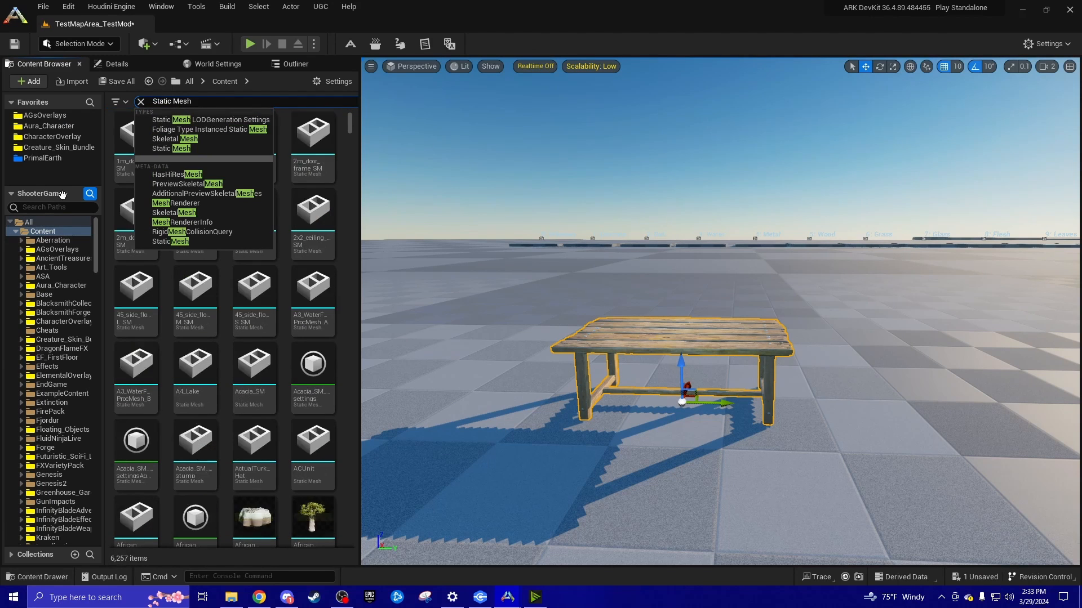
click(35, 231)
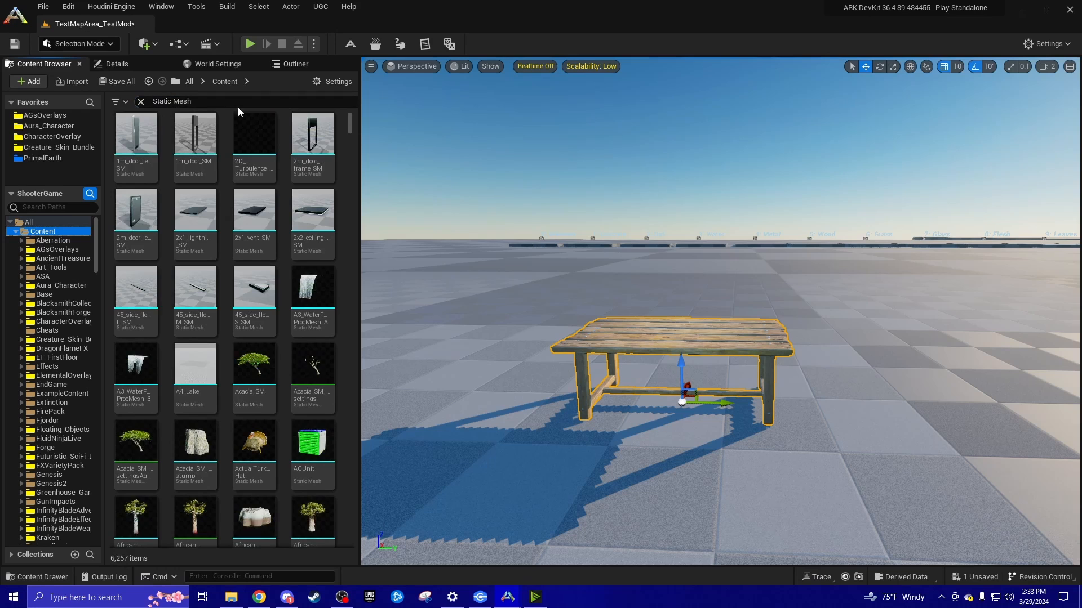
drag(351, 124, 351, 539)
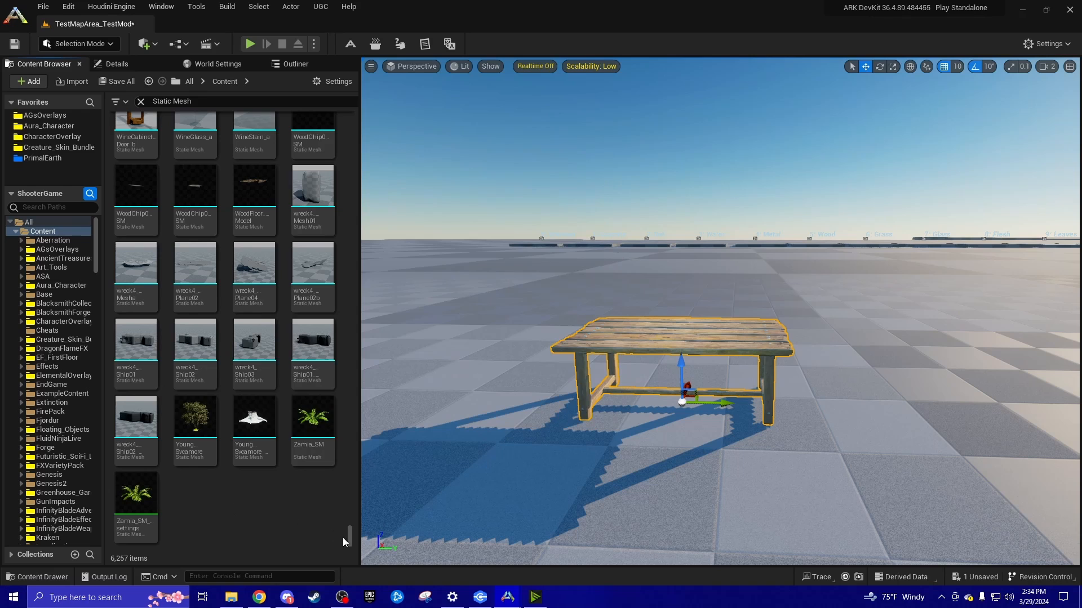
drag(353, 542, 354, 516)
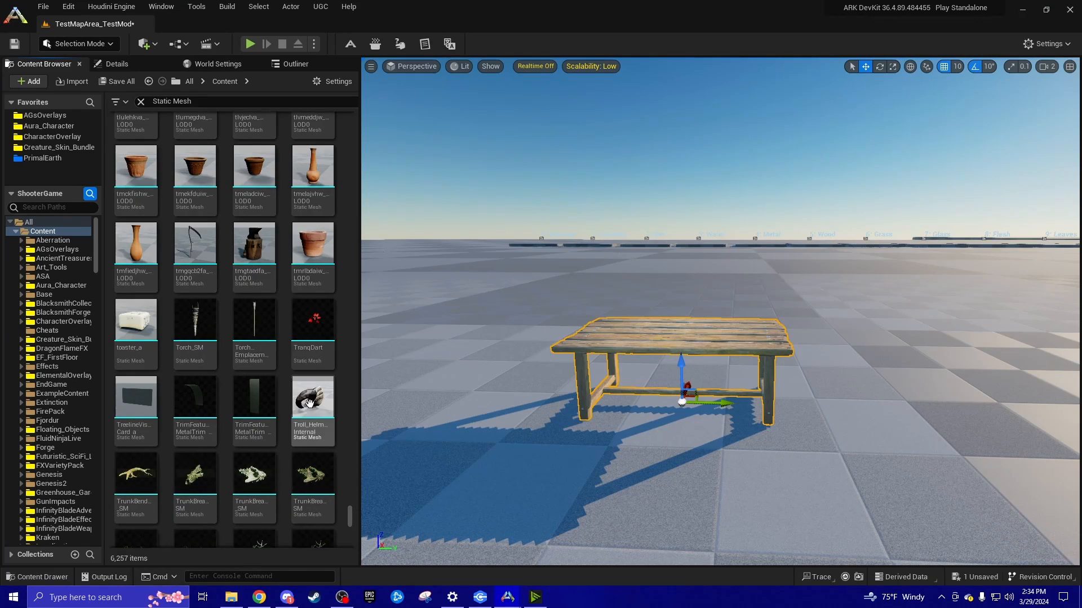
Place two copies of the terracotta pot mesh tmrlbdaiw_LOD0 on the bench top, one near an end and one at the middle.
click(314, 261)
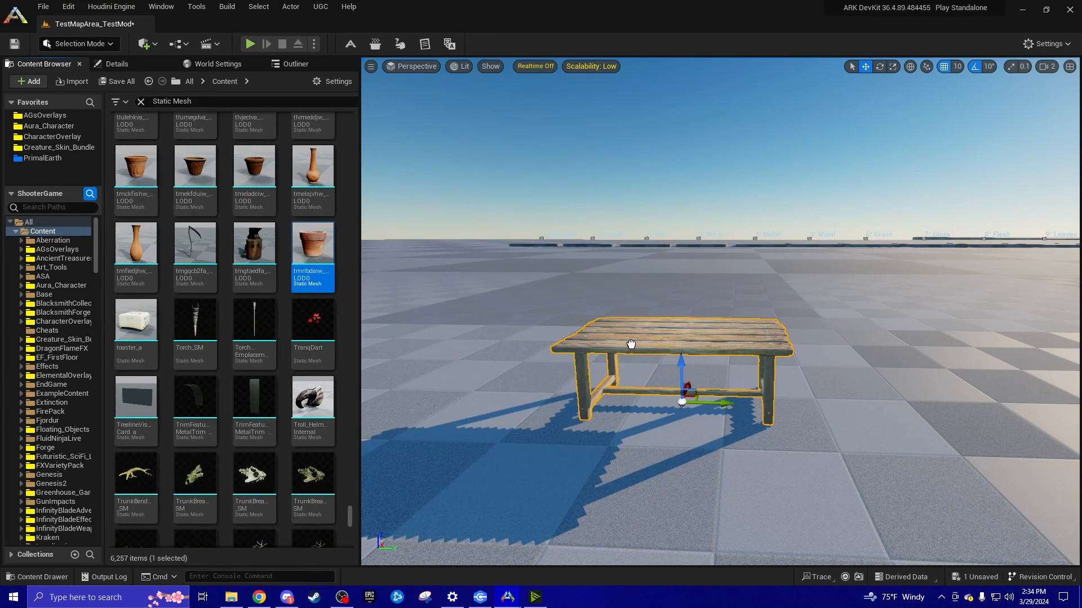
drag(630, 345, 607, 337)
right_drag(620, 329, 620, 326)
key(s)
drag(658, 312, 660, 303)
right_drag(673, 323, 674, 323)
key(w)
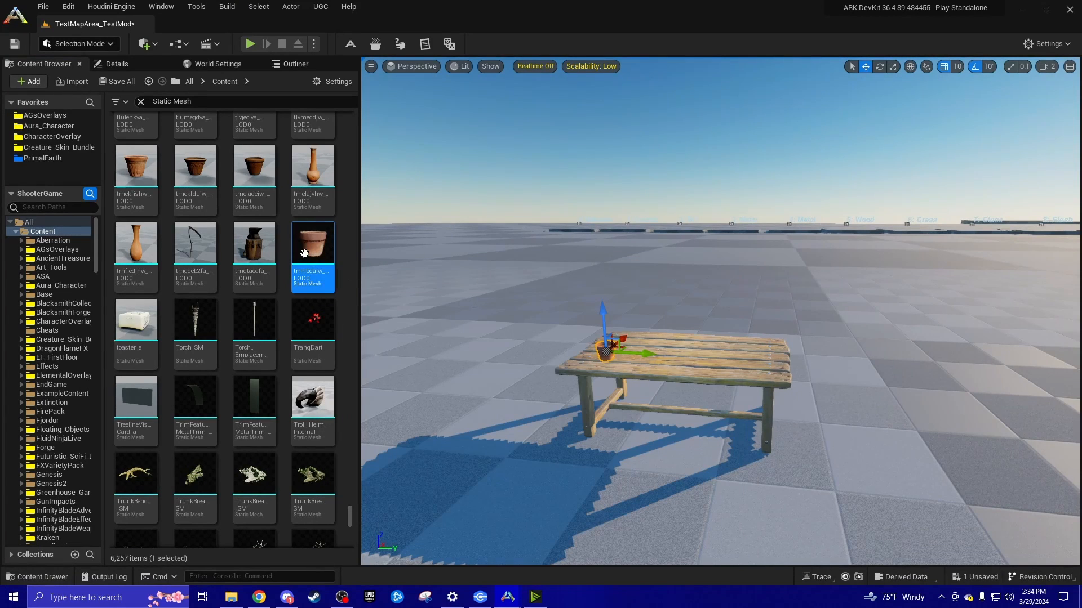
drag(313, 245, 687, 353)
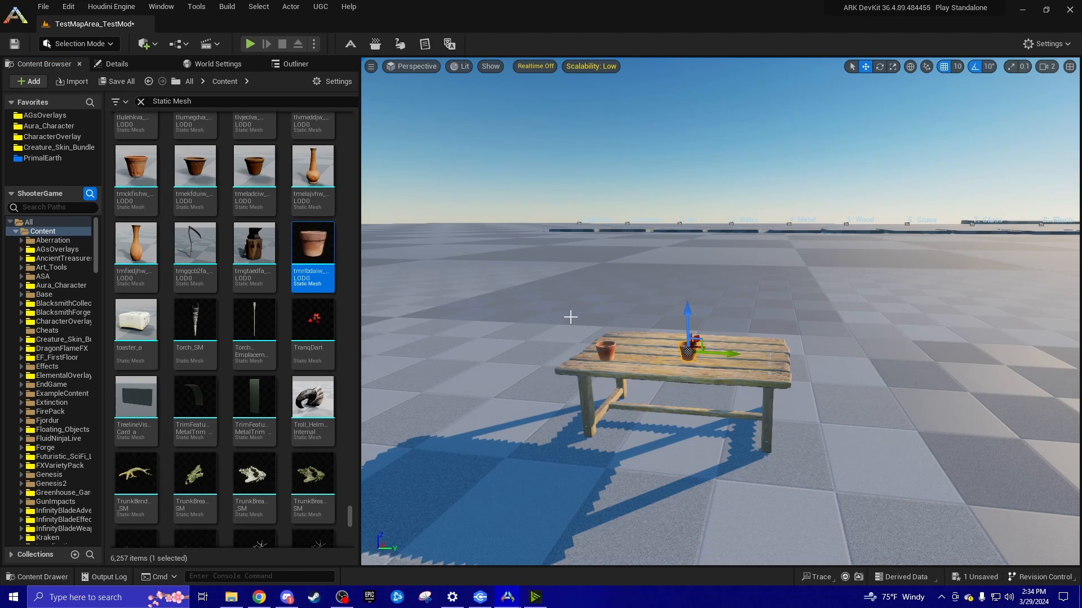
Check the two pots and the bench as separate actors in the level and find their entries in the Outliner.
click(570, 316)
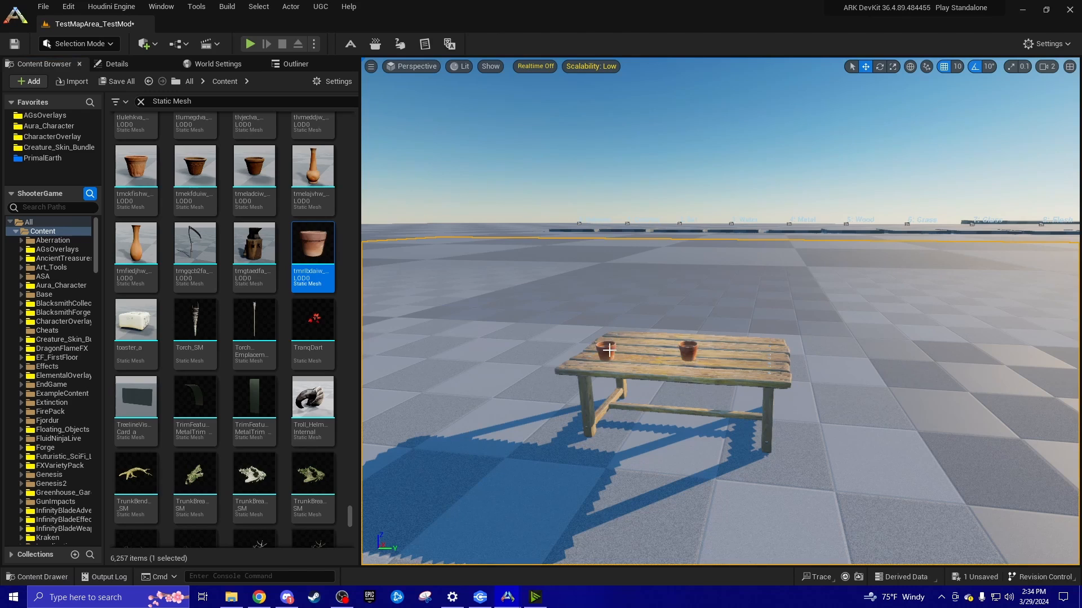
click(609, 349)
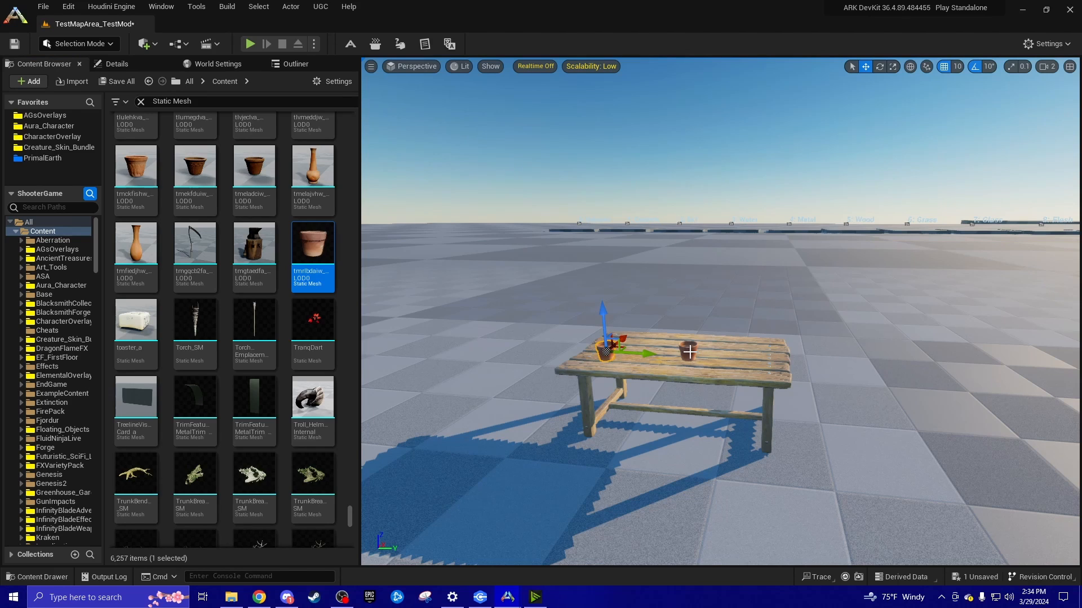
click(689, 355)
click(674, 360)
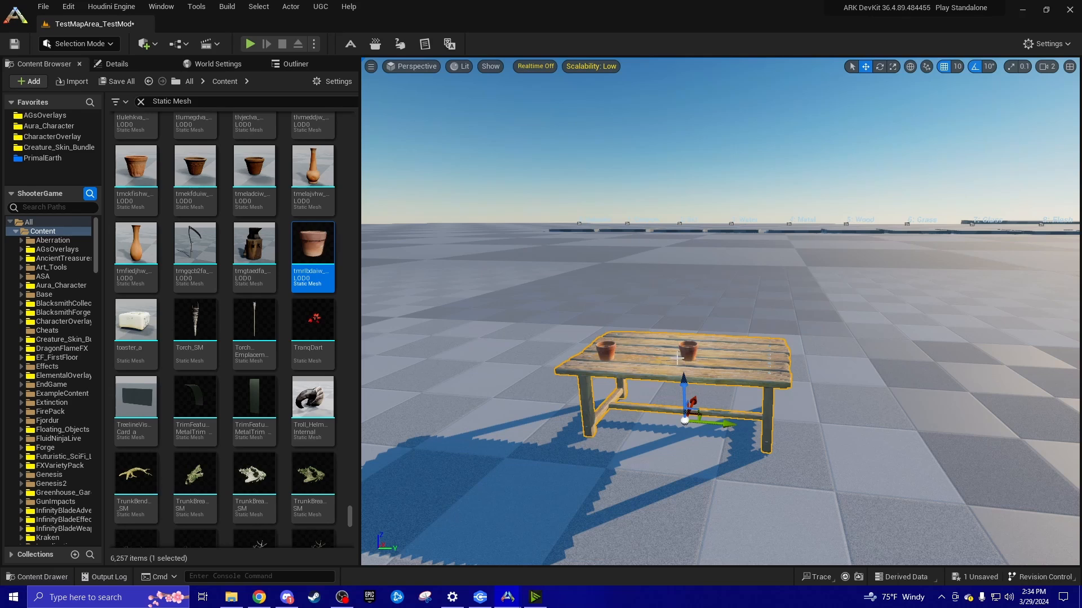
click(290, 63)
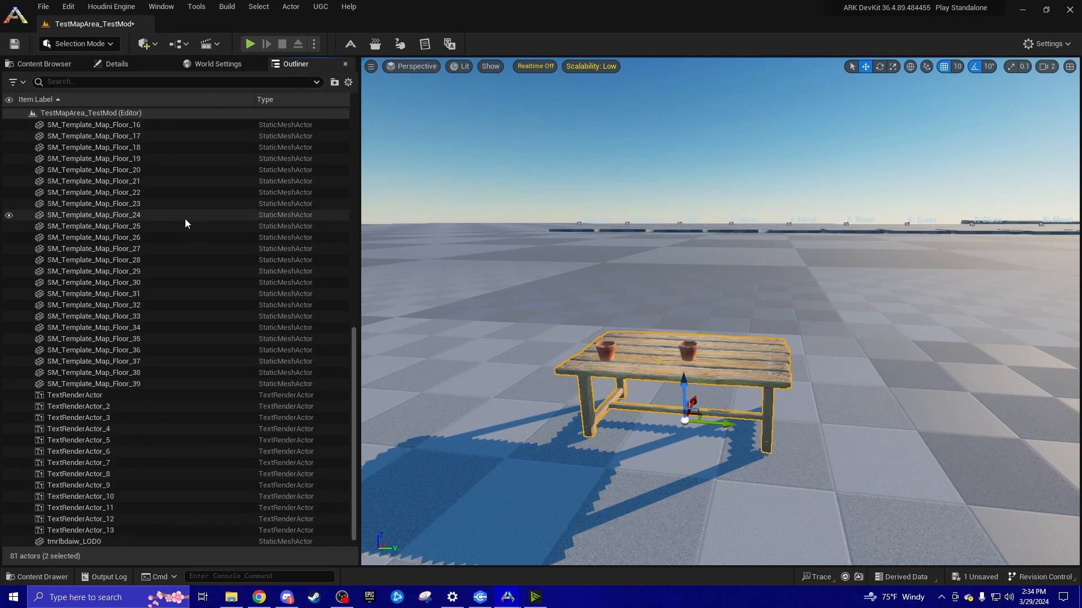
scroll(190, 224, up, 5)
scroll(191, 224, up, 5)
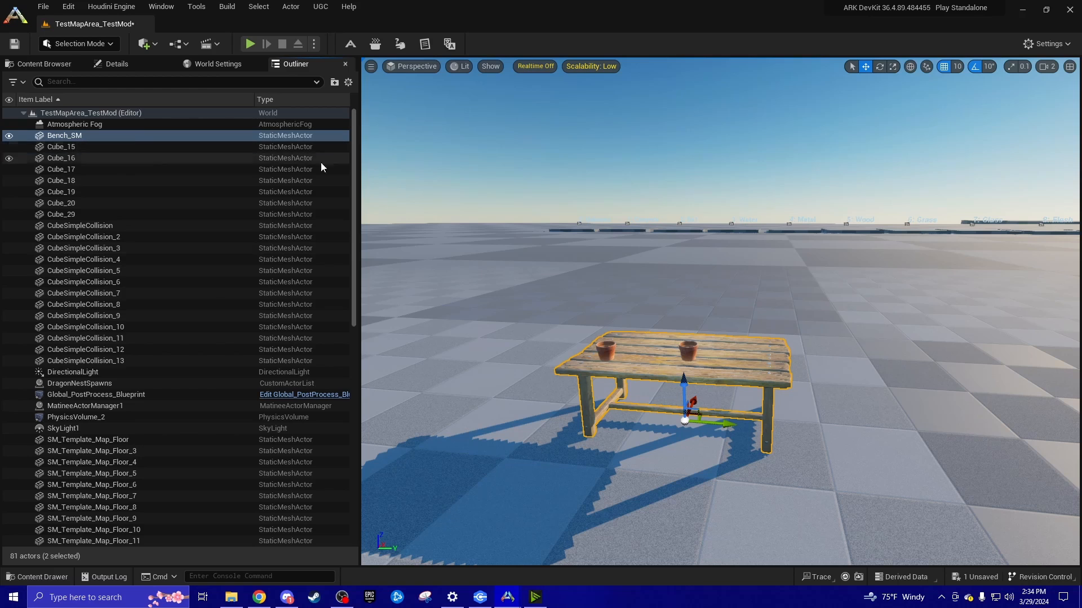
drag(355, 151, 351, 408)
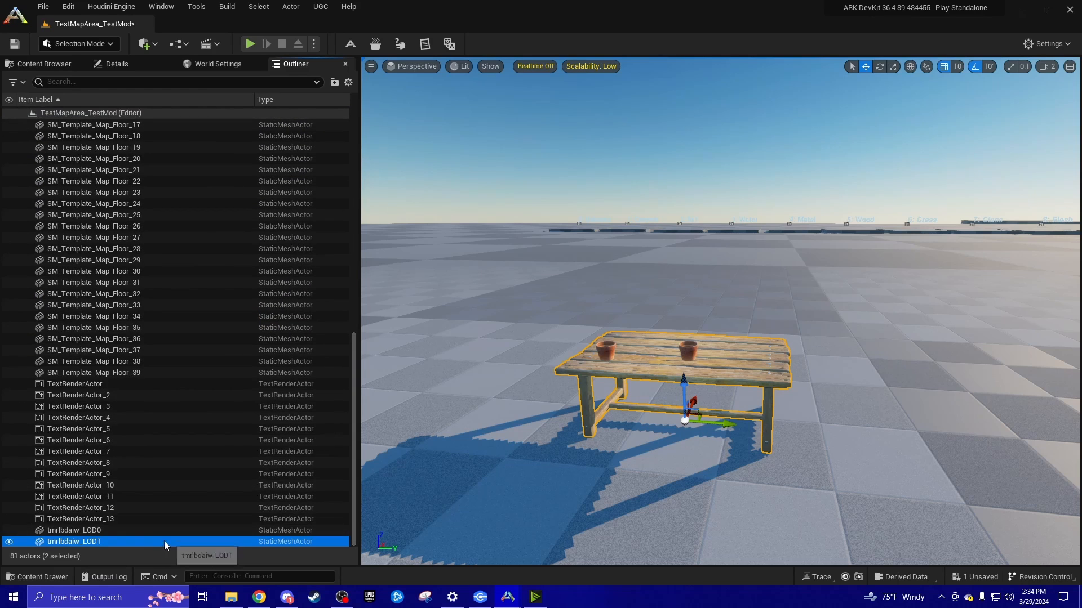
Select the tmrlbdaiw_LOD0, tmrlbdaiw_LOD1 and Bench_SM actors together in the Outliner.
click(688, 354)
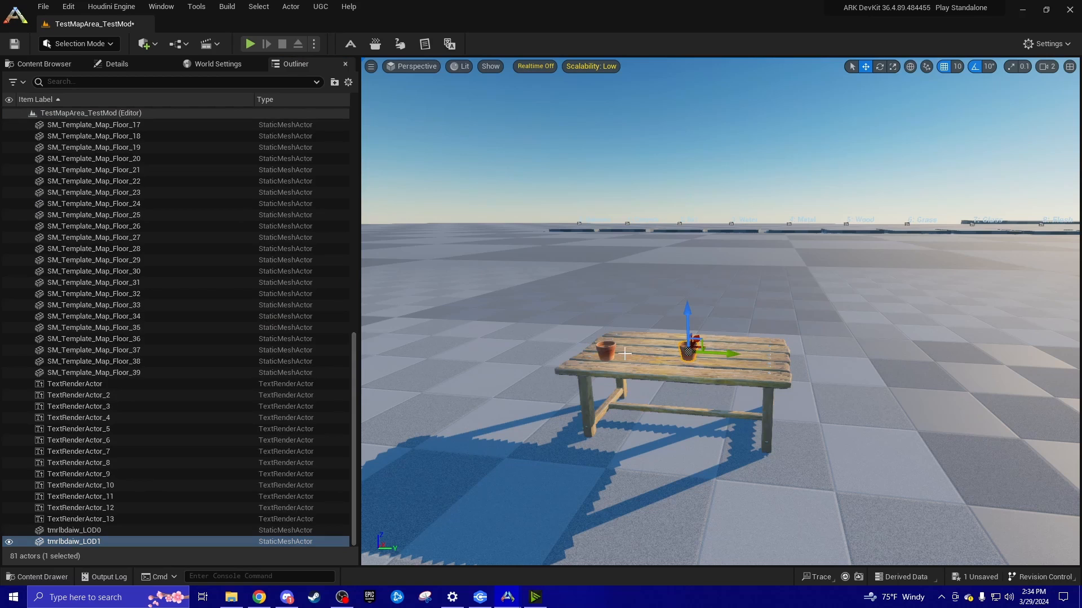
click(228, 532)
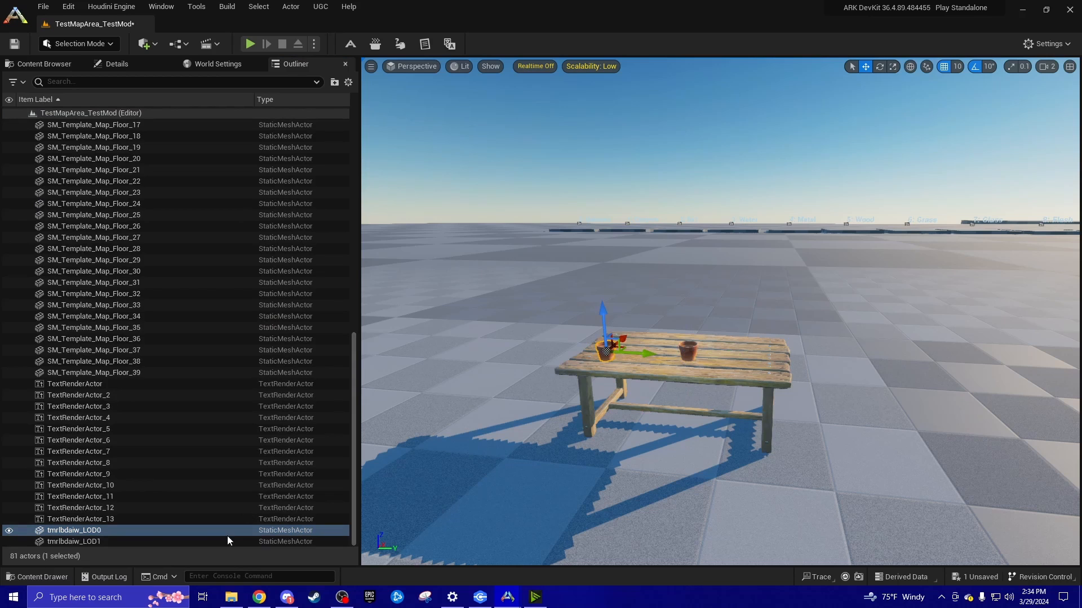
ctrl+click(71, 541)
drag(353, 459, 138, 169)
ctrl+click(64, 136)
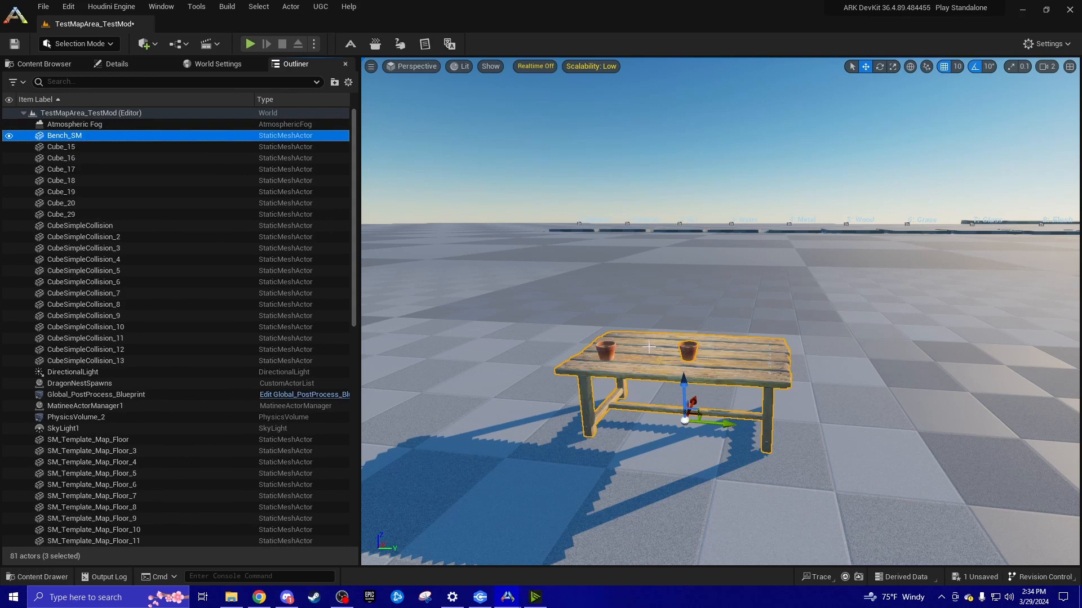
Convert the selected pots and bench into one static mesh named TestBenchPot_SM in the Smithy folder of TestMod Content.
click(60, 65)
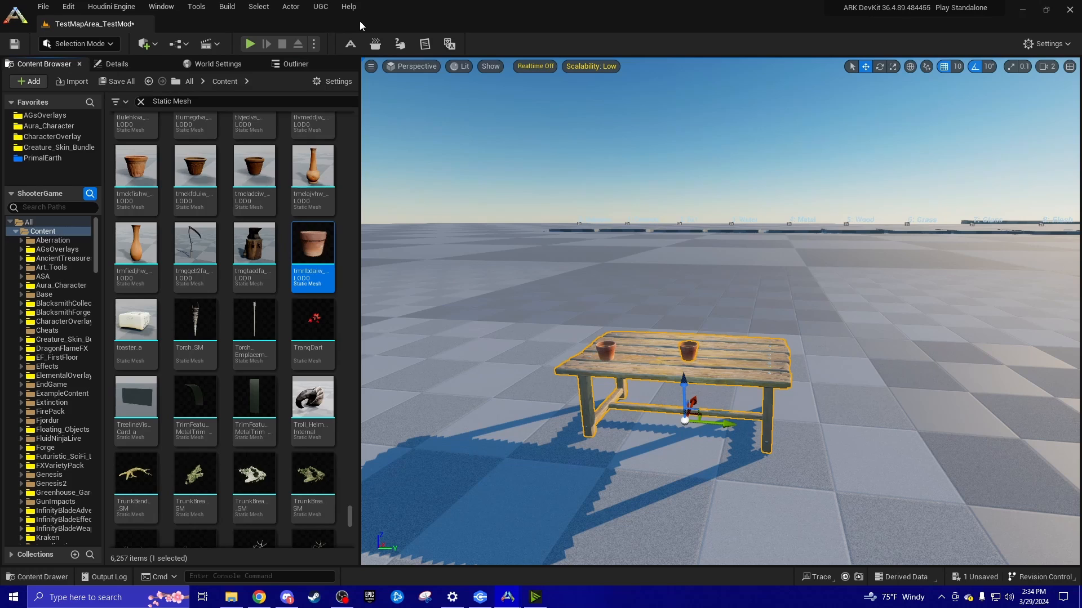
click(290, 9)
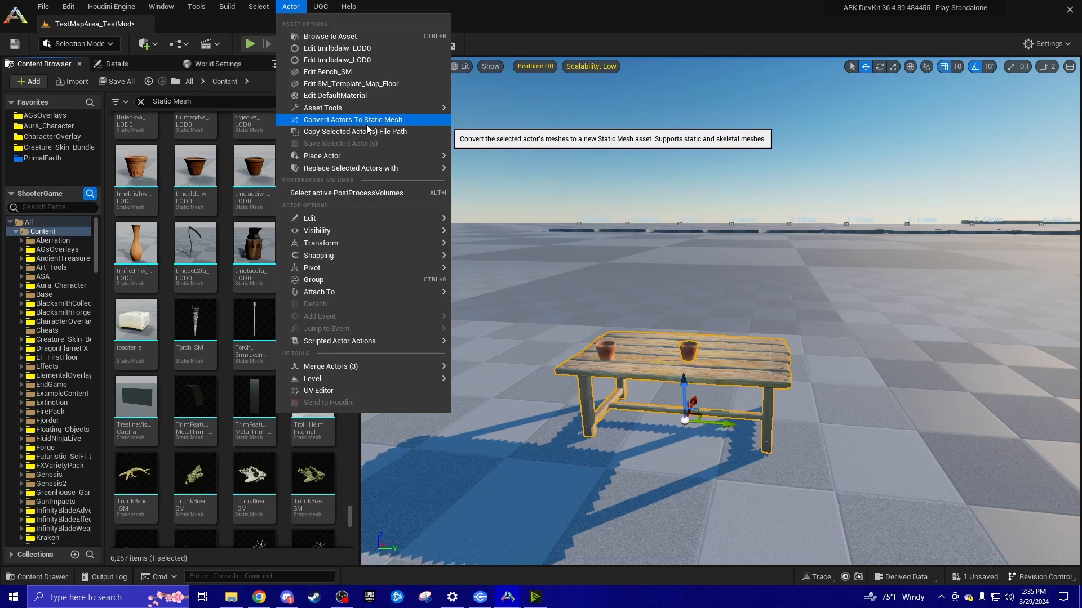
mouse_move(338, 243)
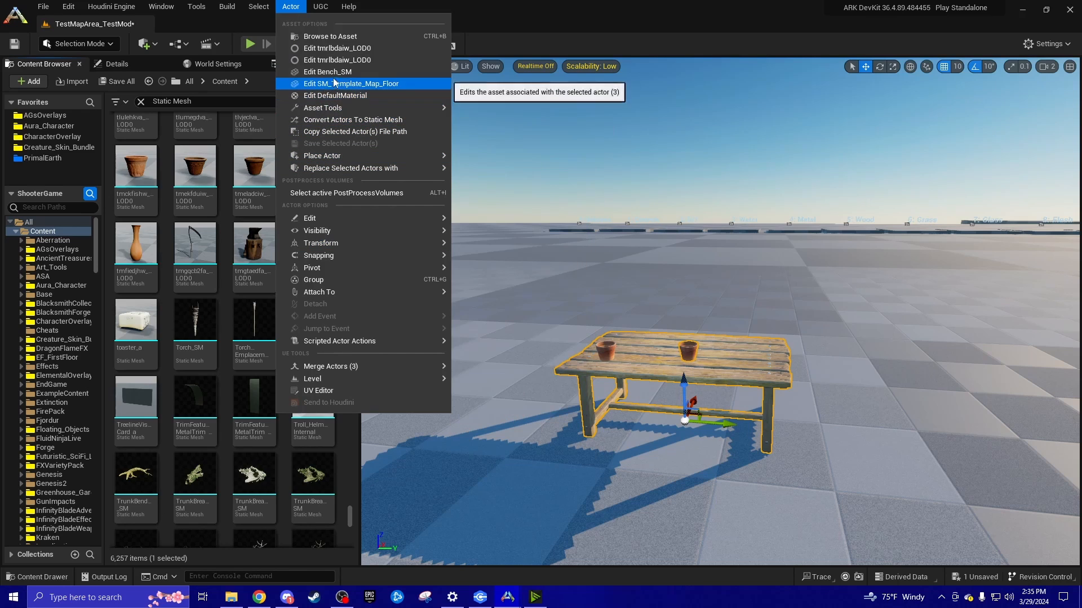
mouse_move(338, 108)
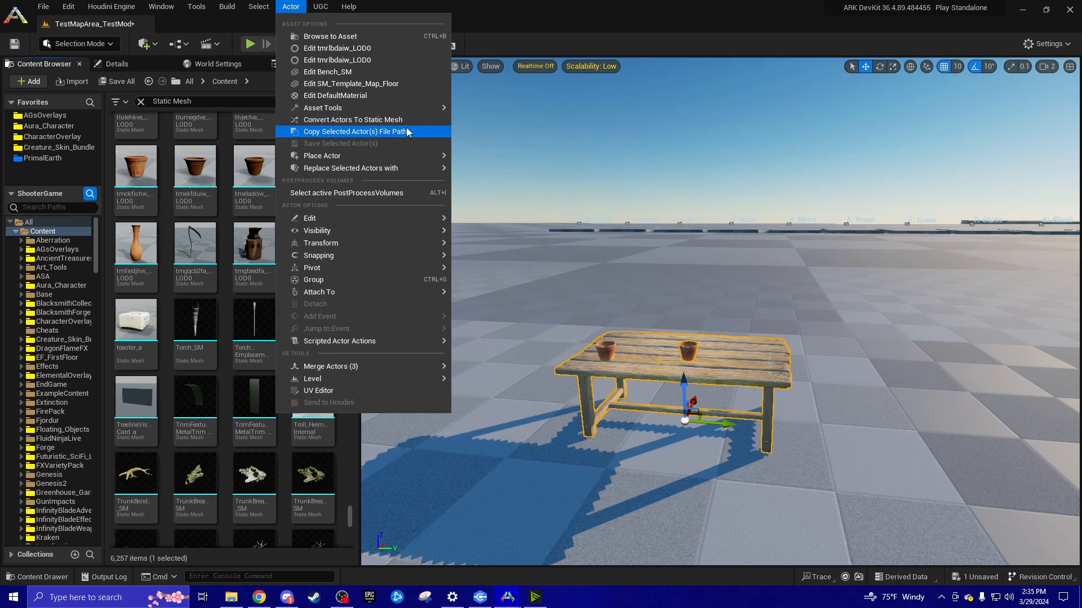
click(324, 119)
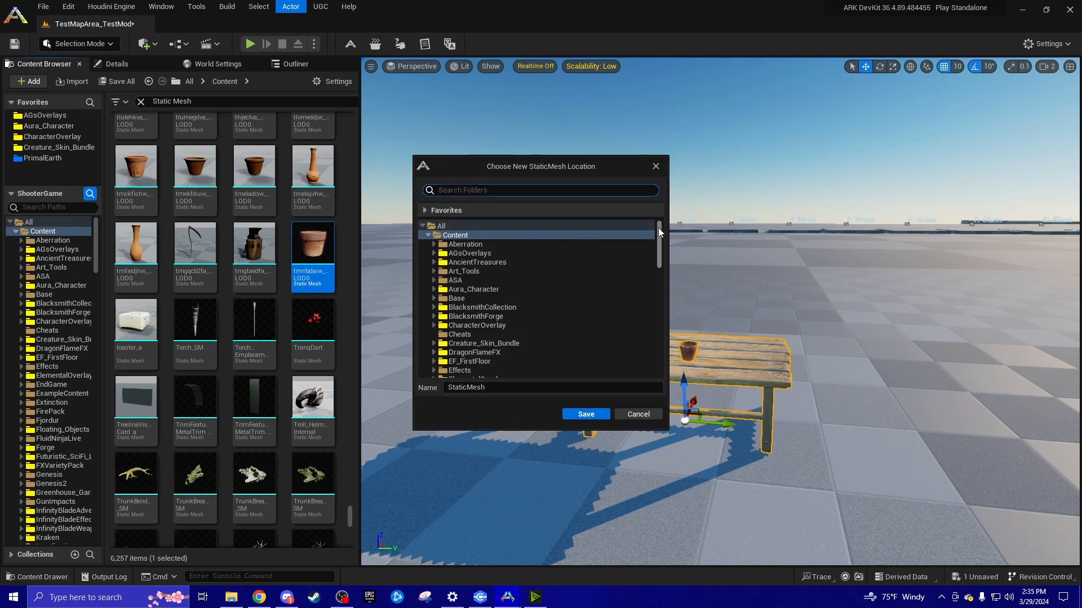
drag(658, 227, 653, 345)
click(427, 365)
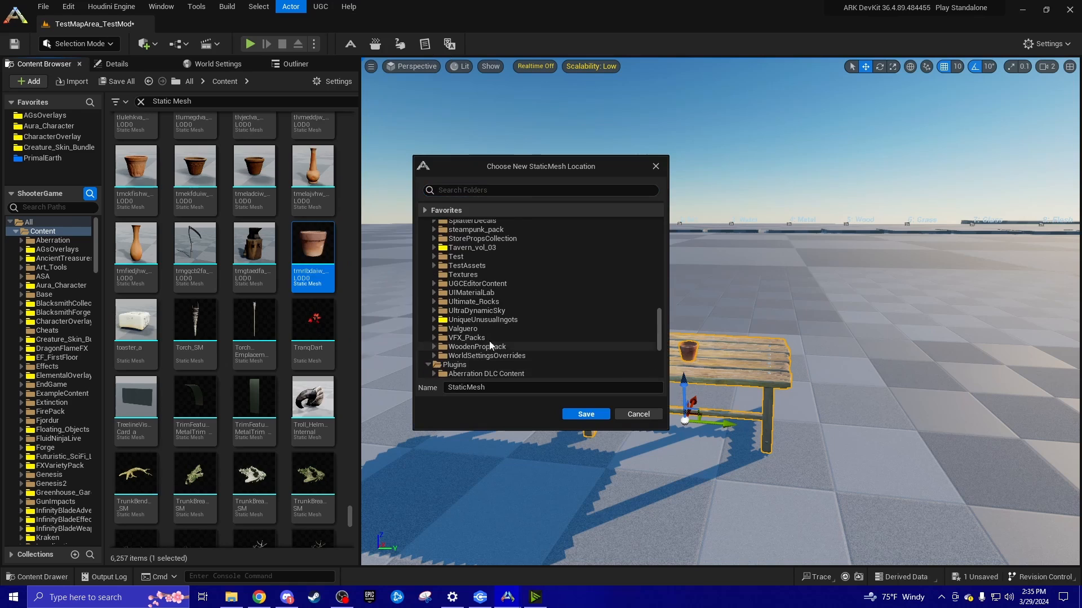
scroll(479, 335, down, 3)
click(434, 347)
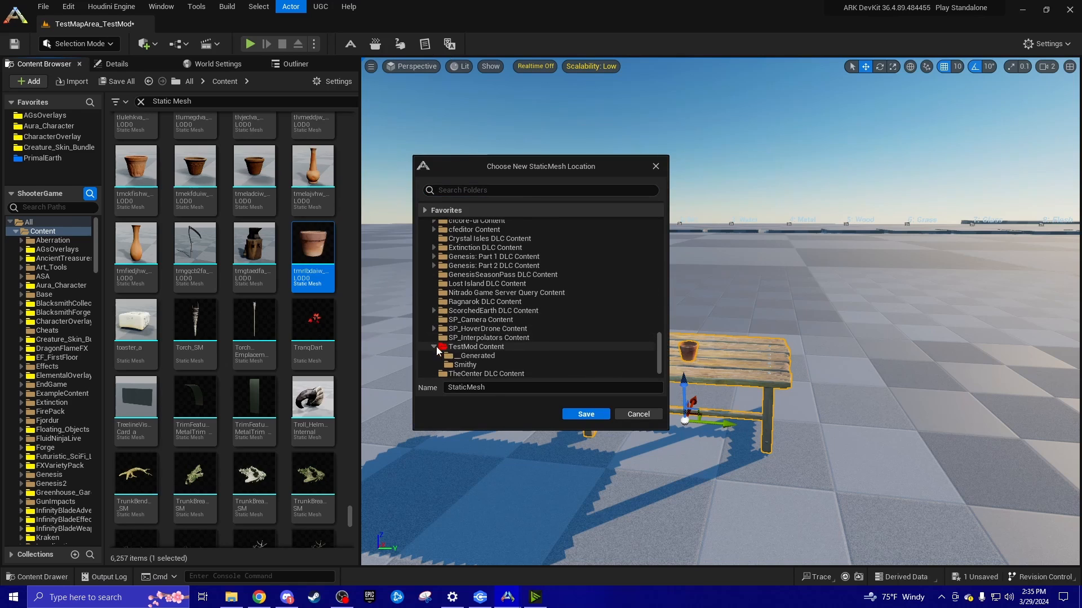
click(472, 366)
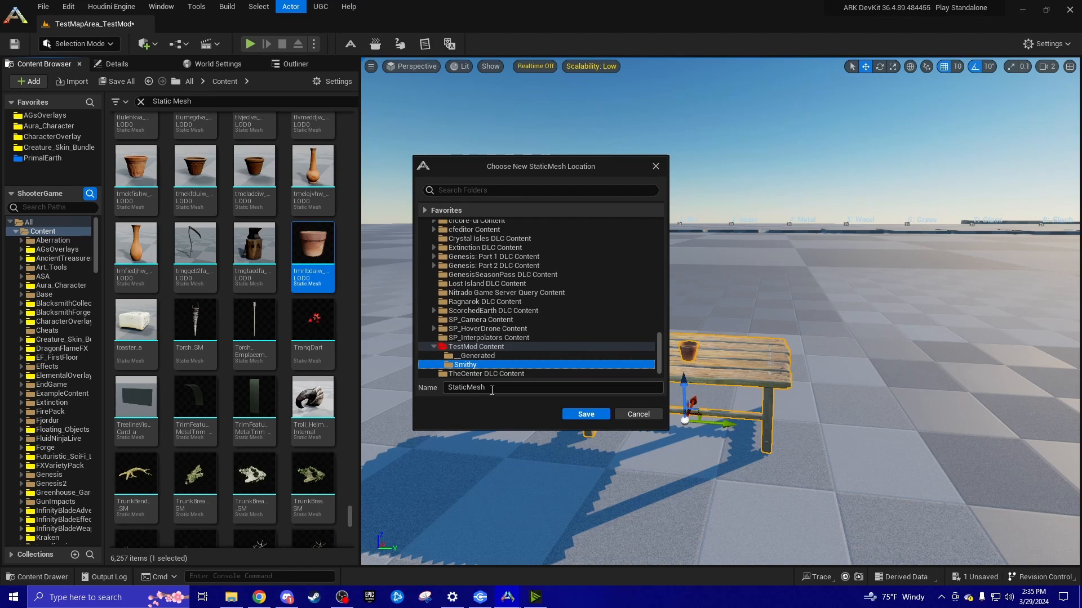
double_click(497, 390)
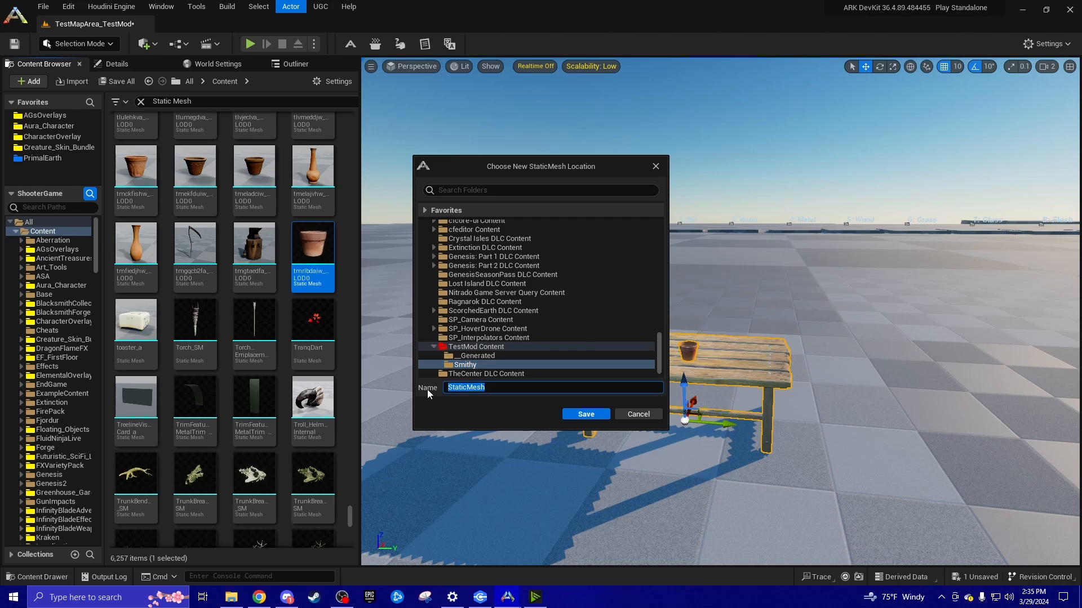
text(TestBenchPot_SM)
click(585, 415)
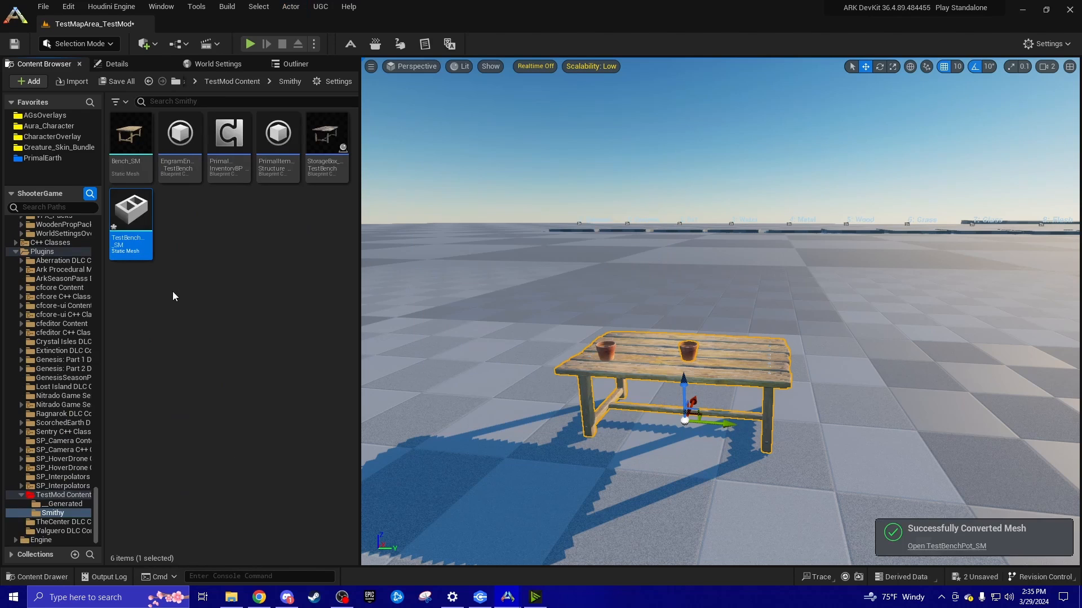
Save the TestBenchPot_SM asset, inspect the combined mesh in its own editor and return to the level.
click(172, 292)
mouse_move(131, 229)
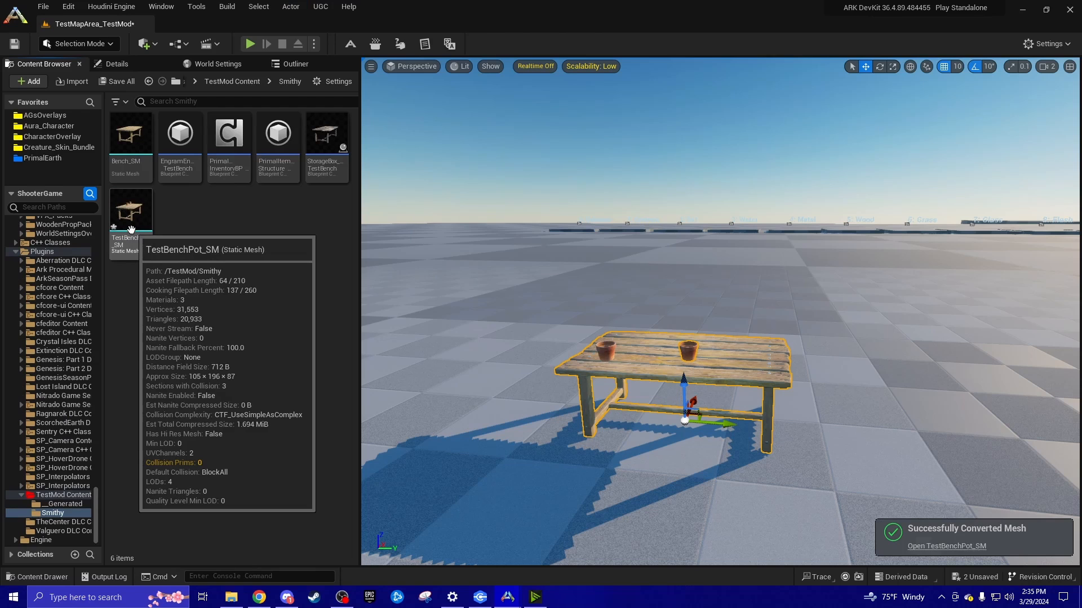
right_click(131, 229)
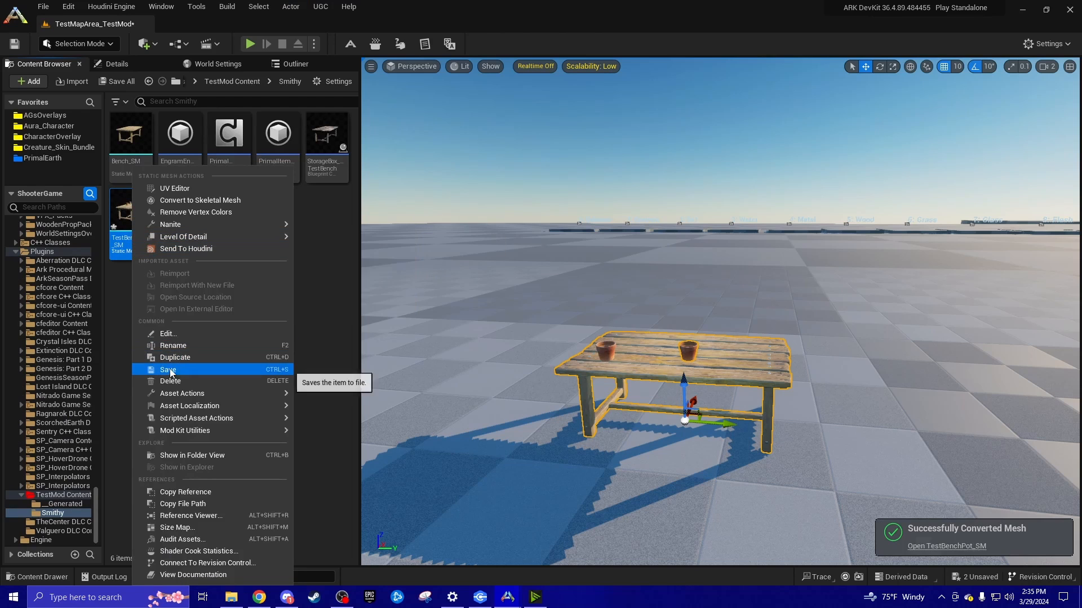
click(206, 367)
double_click(135, 237)
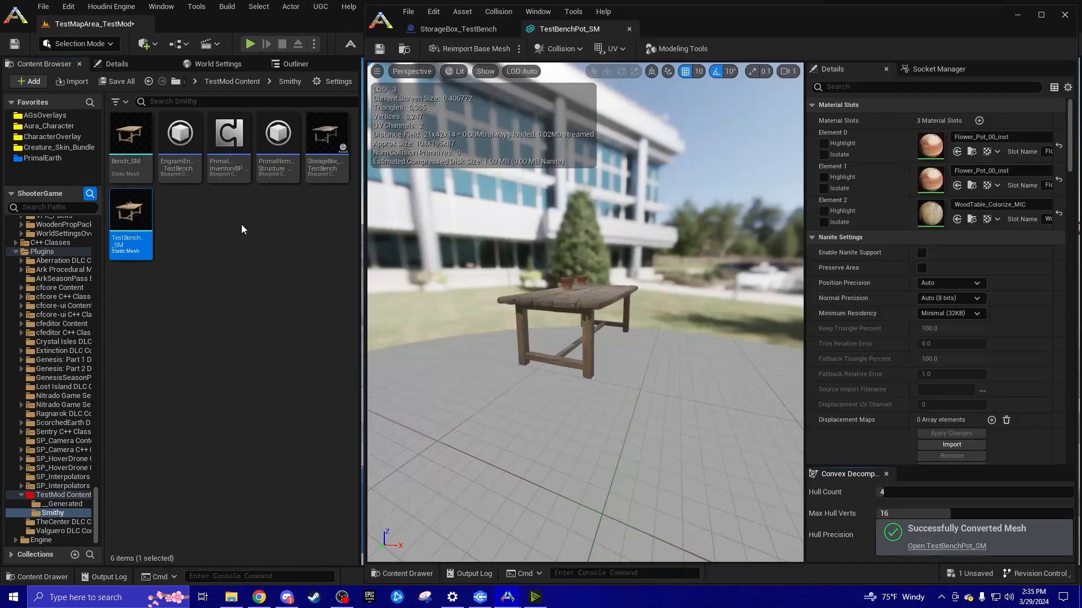
right_drag(563, 280, 749, 332)
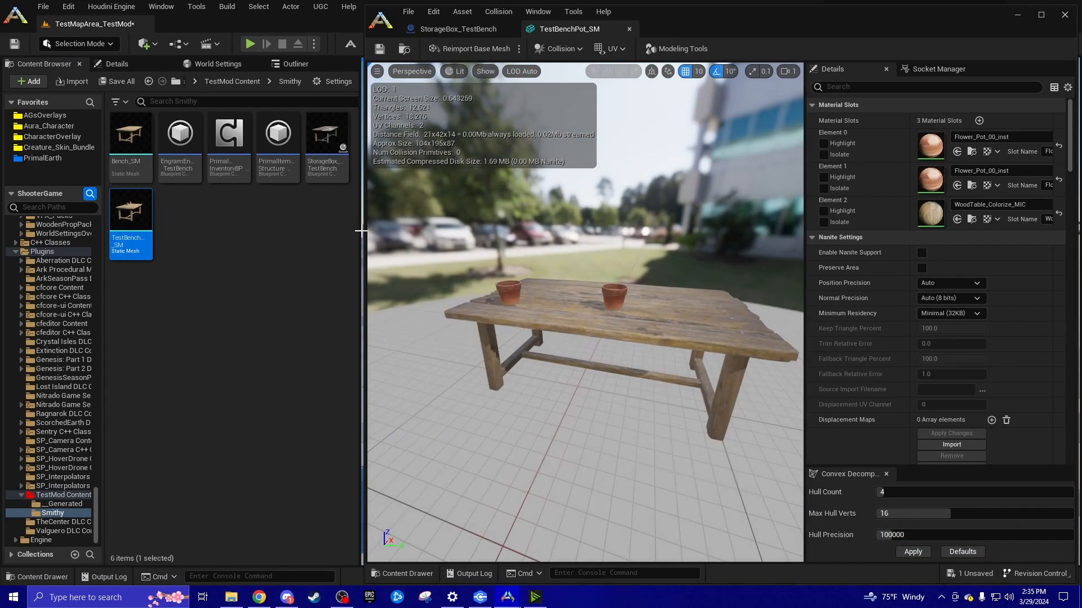
click(1018, 16)
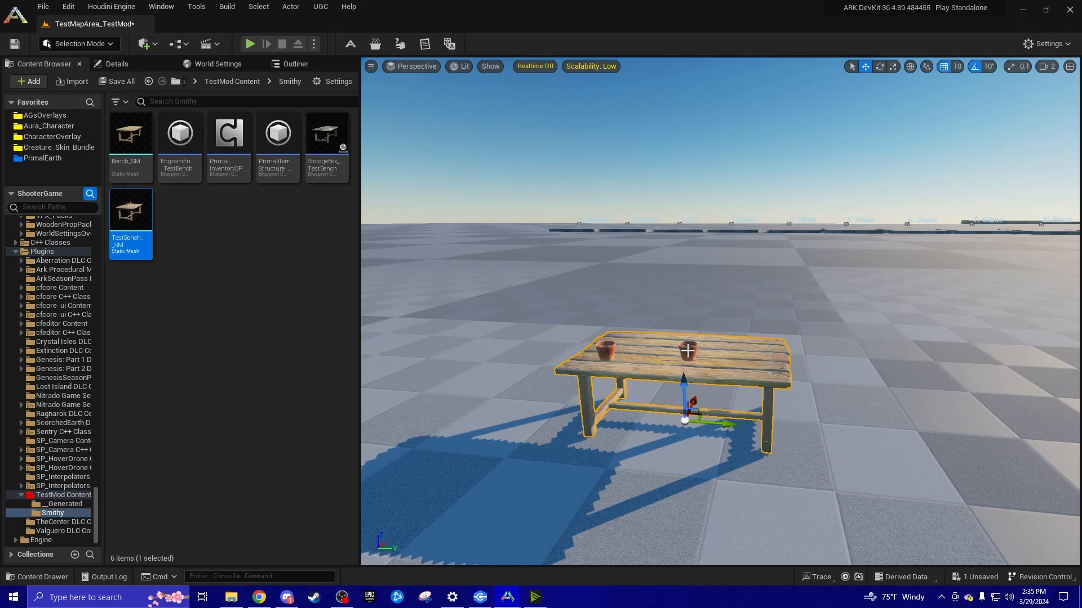
Delete the bench and both terracotta pot actors from the level.
key(Delete)
click(685, 351)
key(Delete)
click(606, 351)
key(Delete)
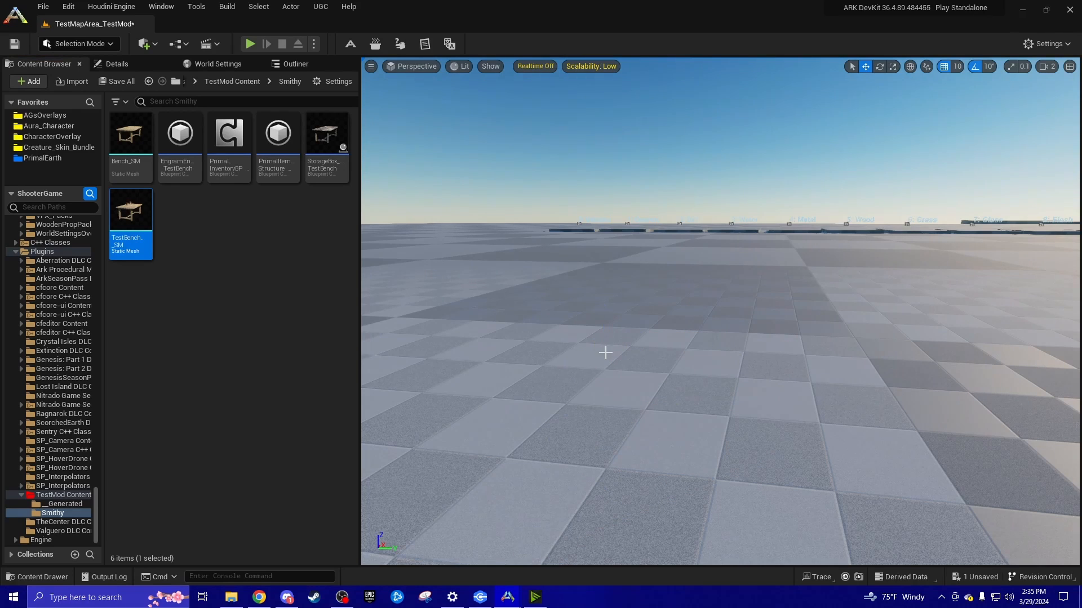
Assign TestBenchPot_SM as the static mesh of the StorageBox_TestBench blueprint, compile and save it, and inspect the bench preview.
double_click(144, 225)
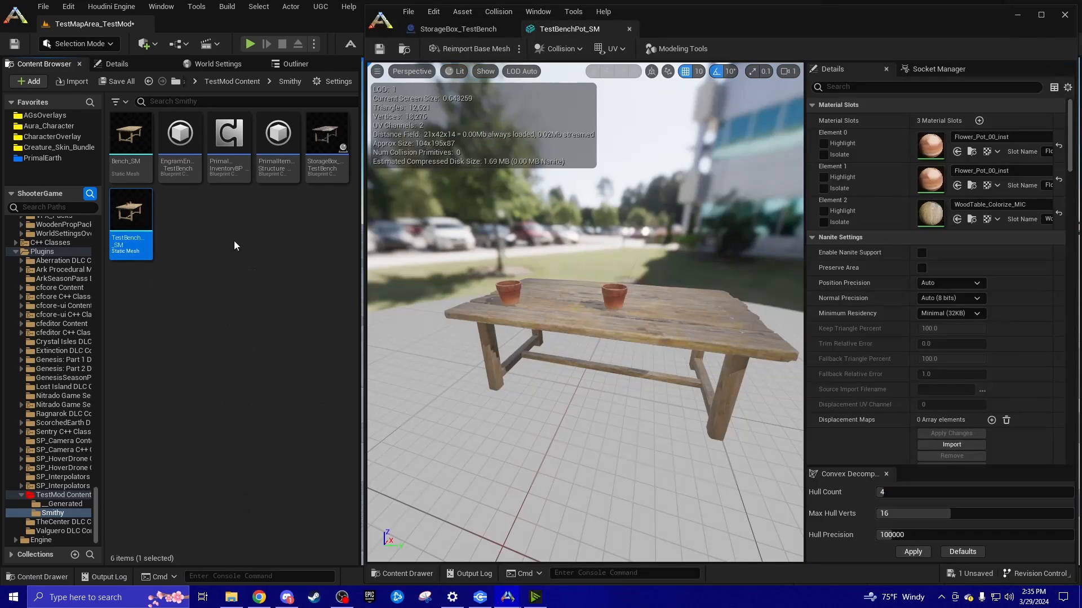
right_drag(618, 298, 615, 299)
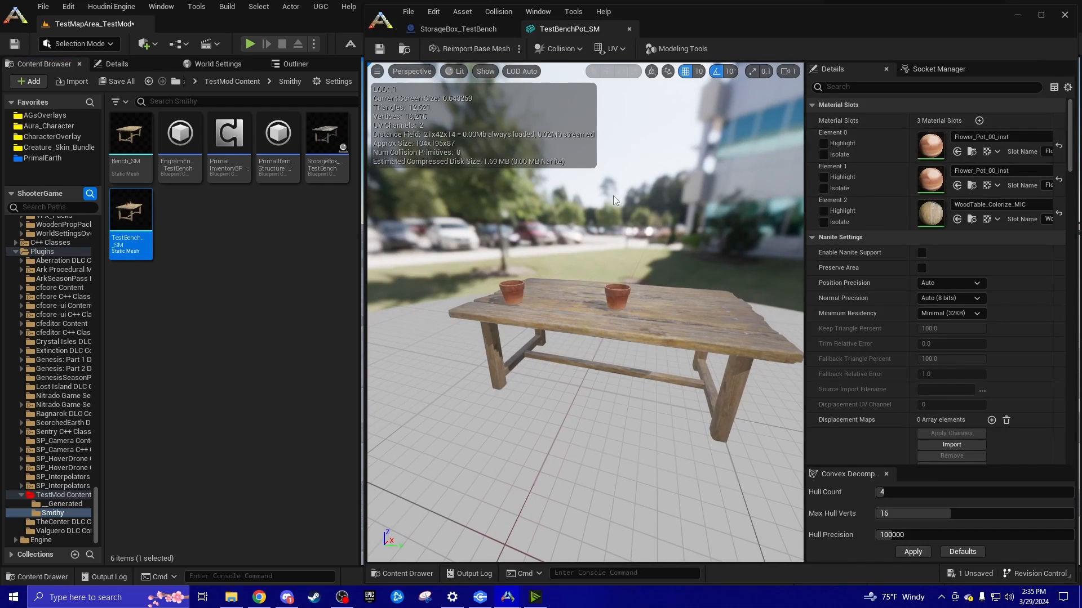
click(451, 31)
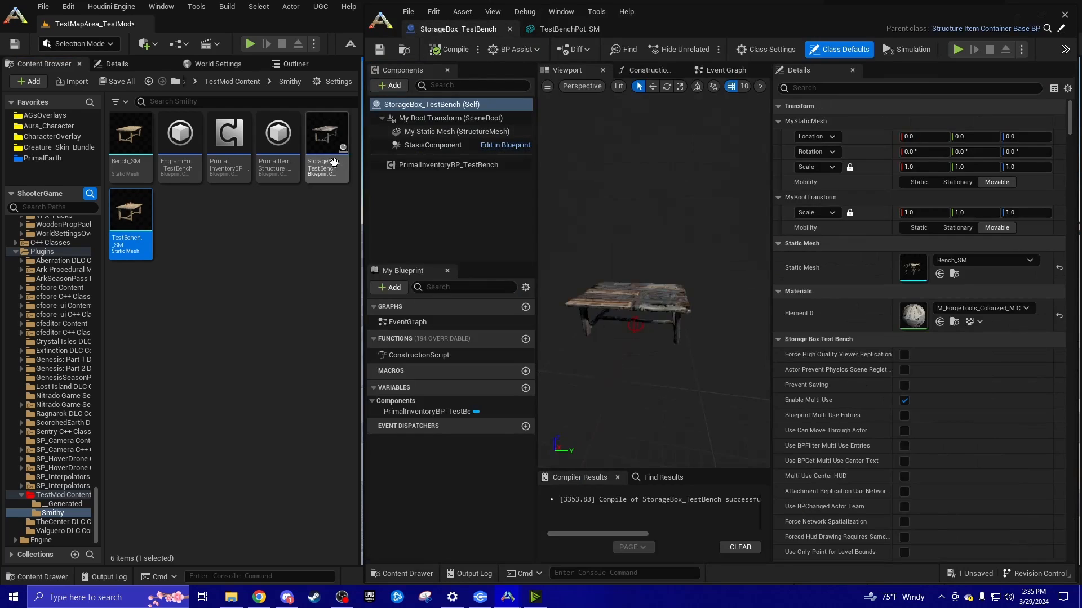
click(939, 274)
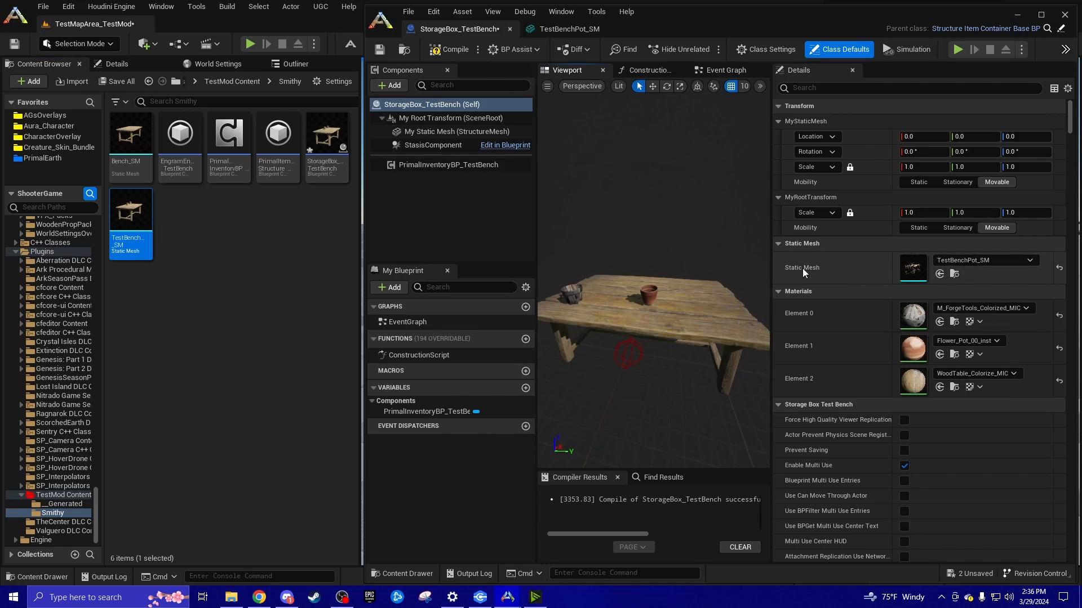
click(437, 52)
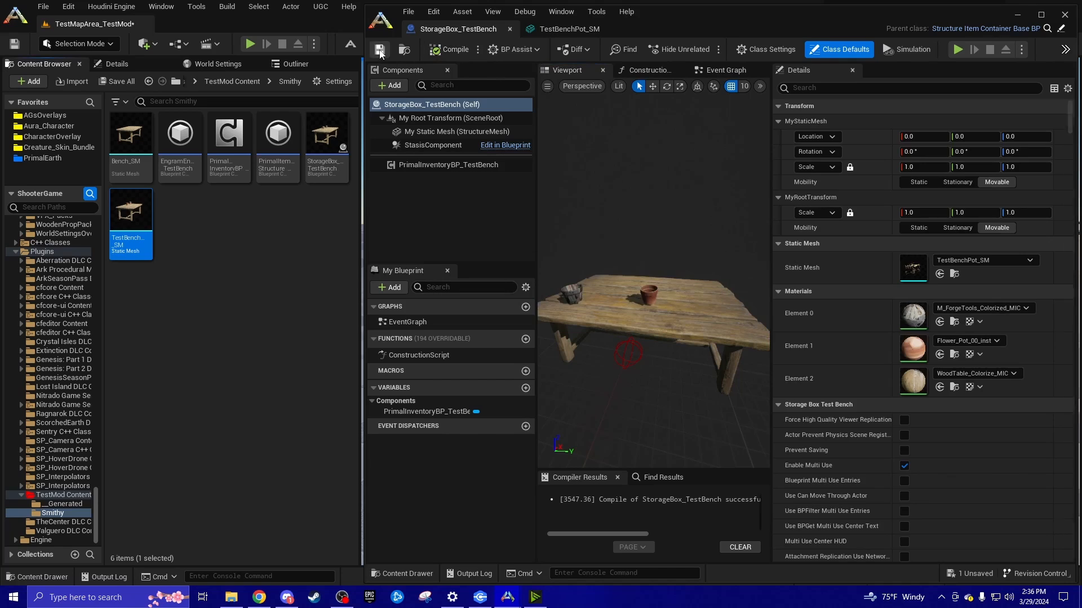
drag(633, 223, 633, 226)
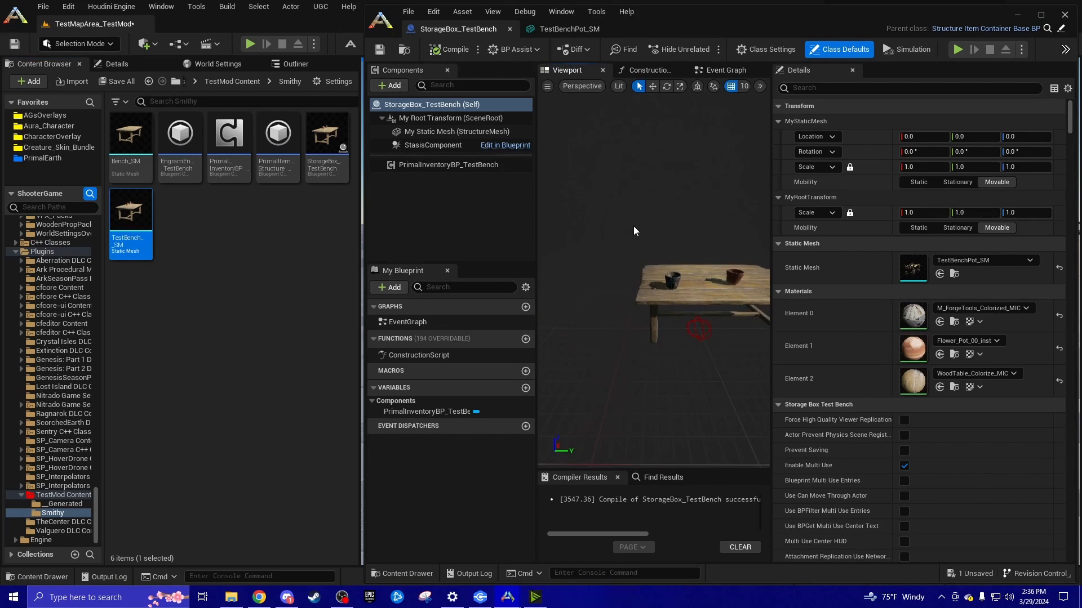
drag(633, 225, 642, 232)
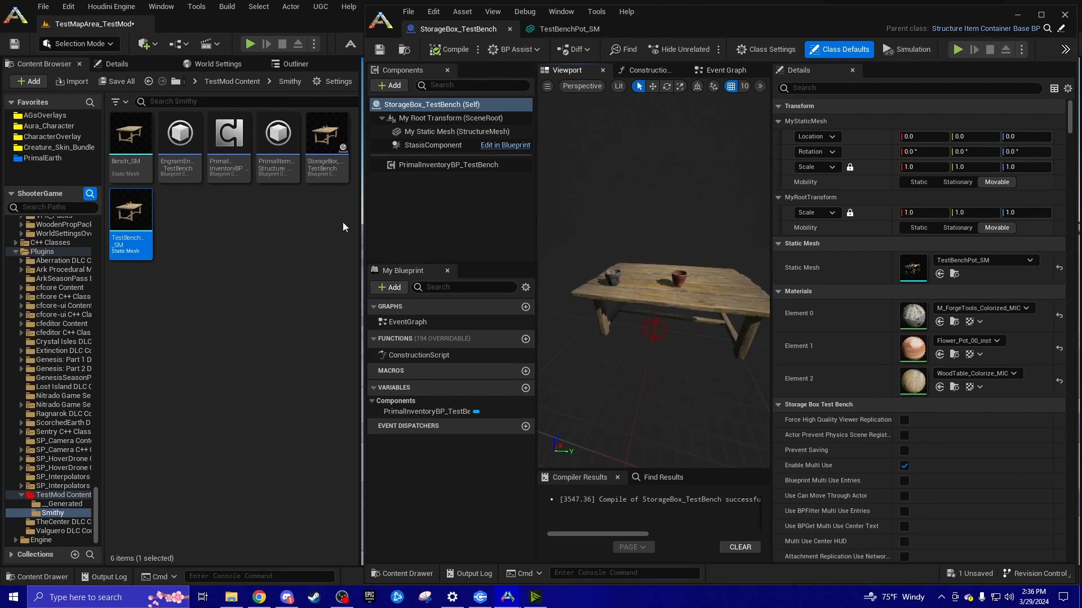
Set the static mesh of StorageBox_TestBench back to Bench_SM, then compile and save the blueprint.
click(223, 228)
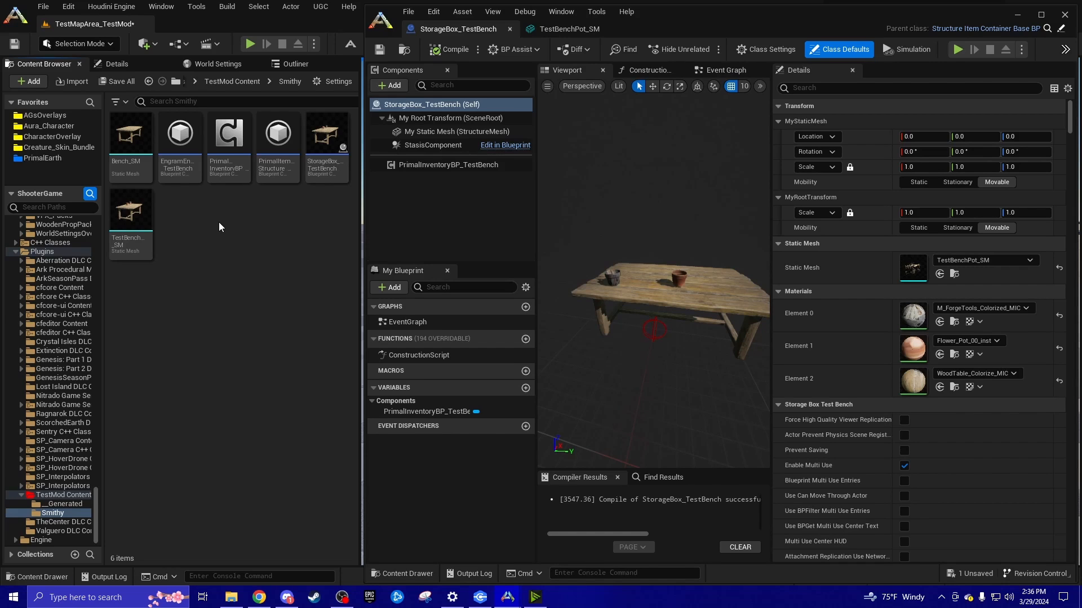
click(130, 141)
click(937, 275)
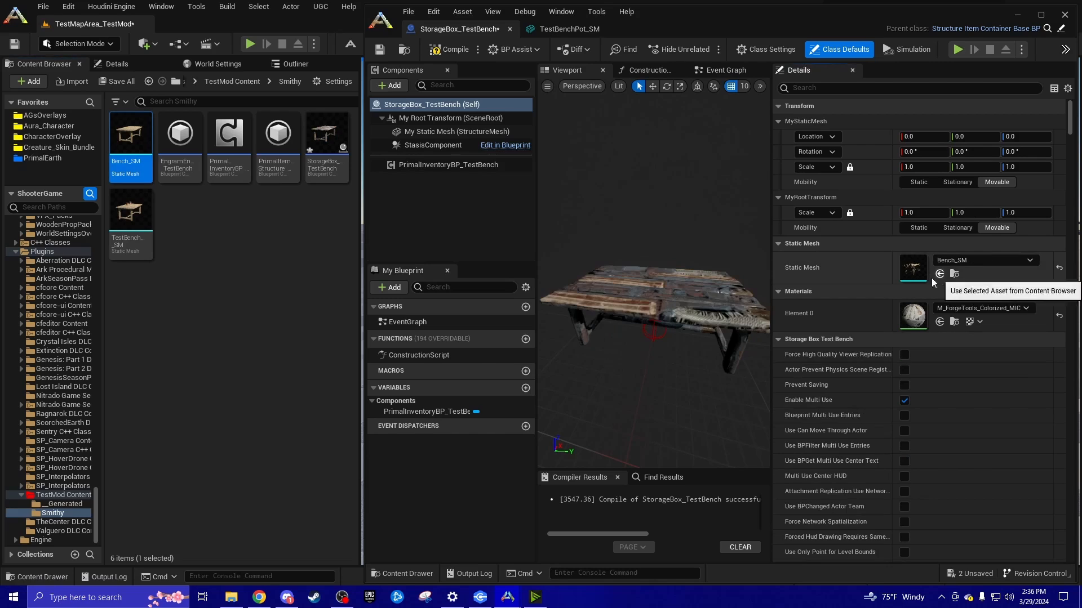
click(272, 301)
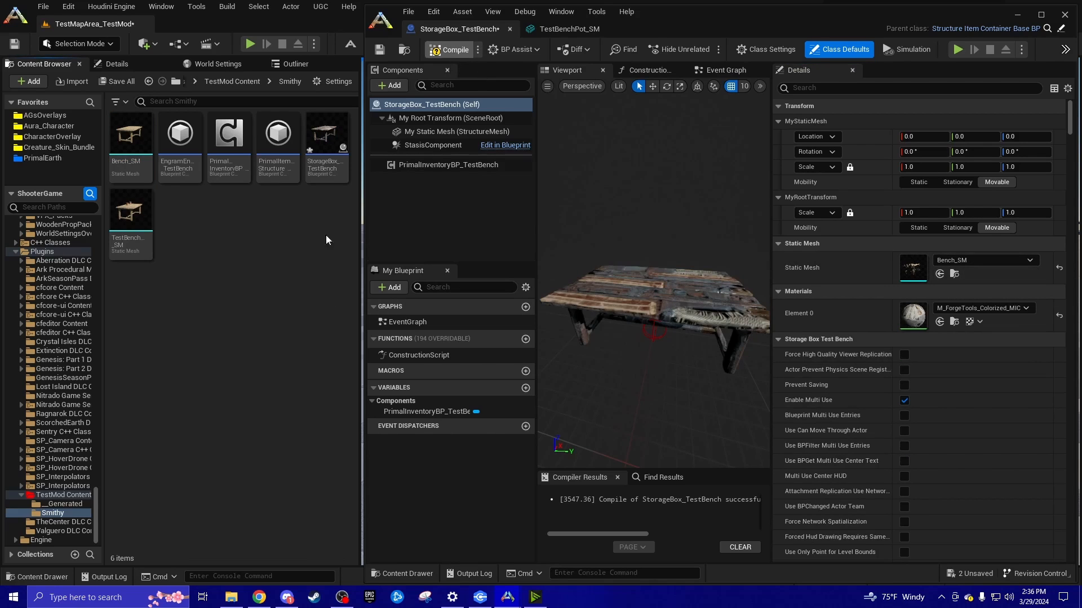
key(F7)
click(146, 240)
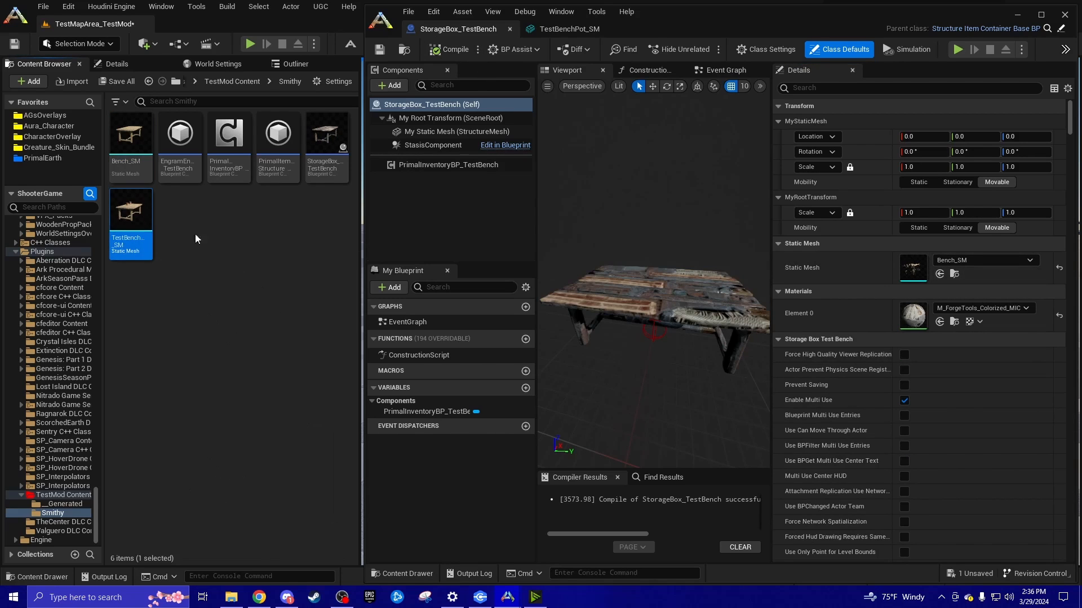
click(953, 273)
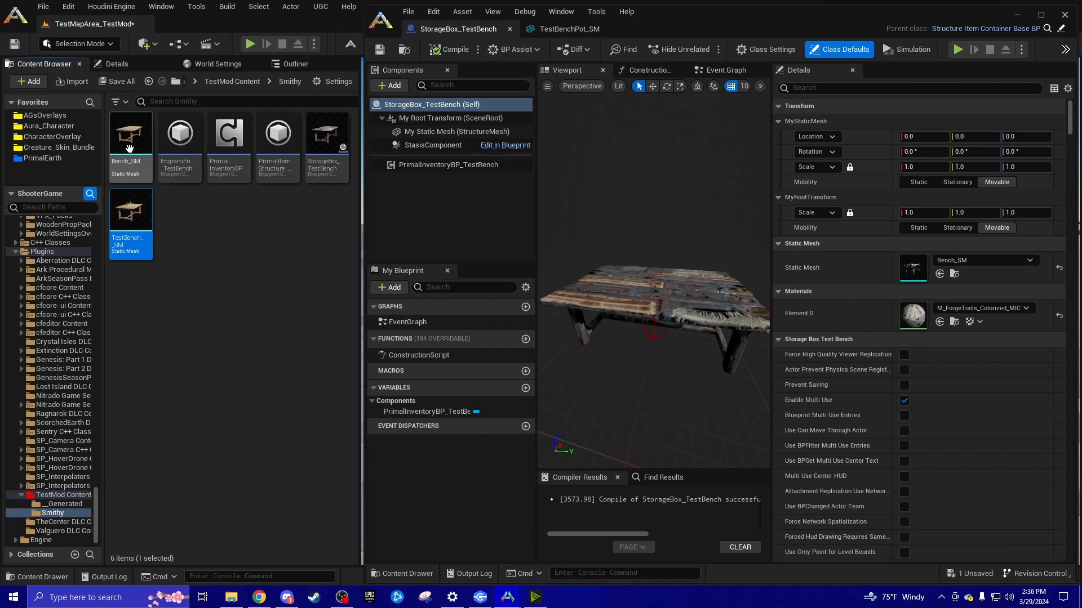
click(939, 273)
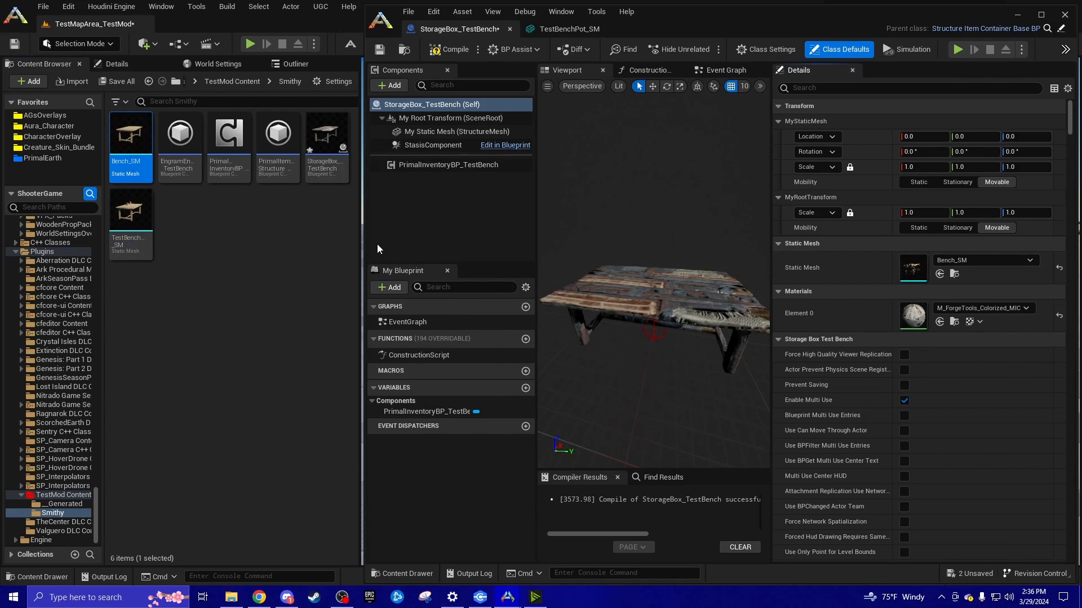
click(309, 242)
key(F7)
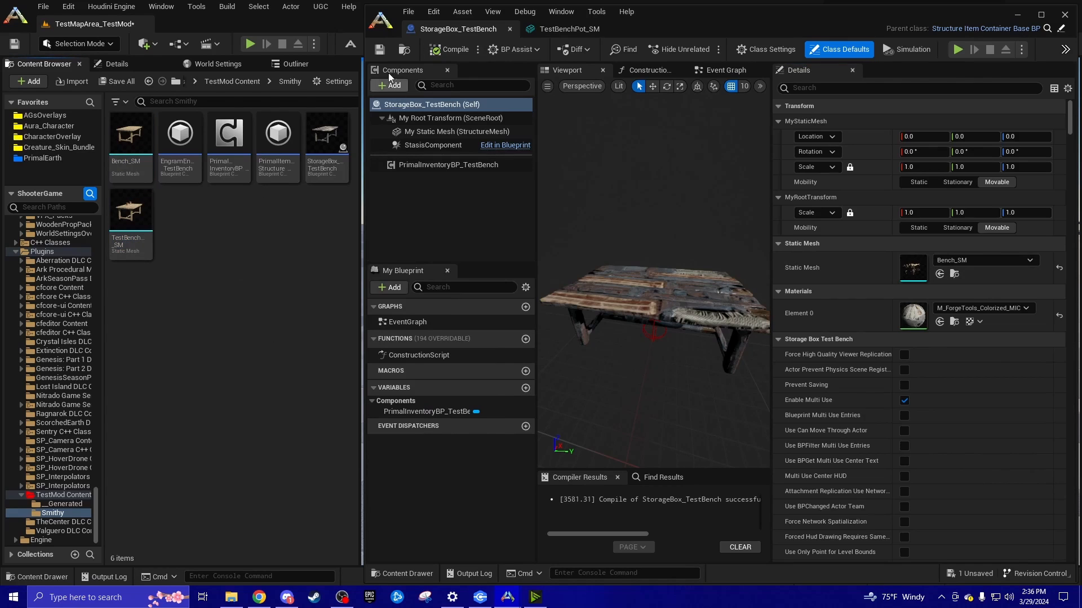
Force-delete the TestBenchPot_SM static mesh from the Smithy folder.
click(146, 237)
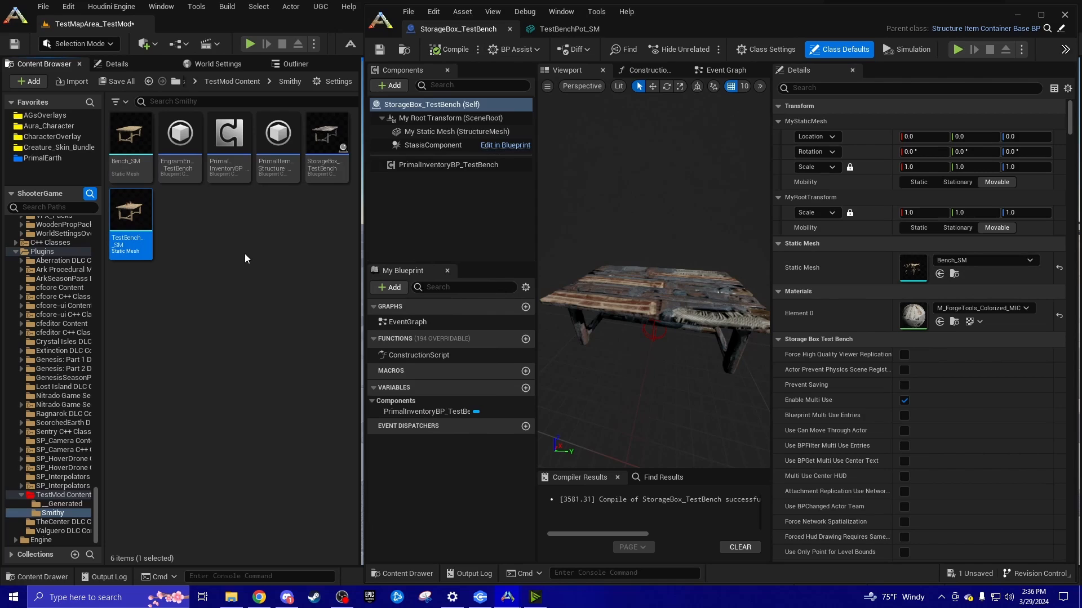
key(Delete)
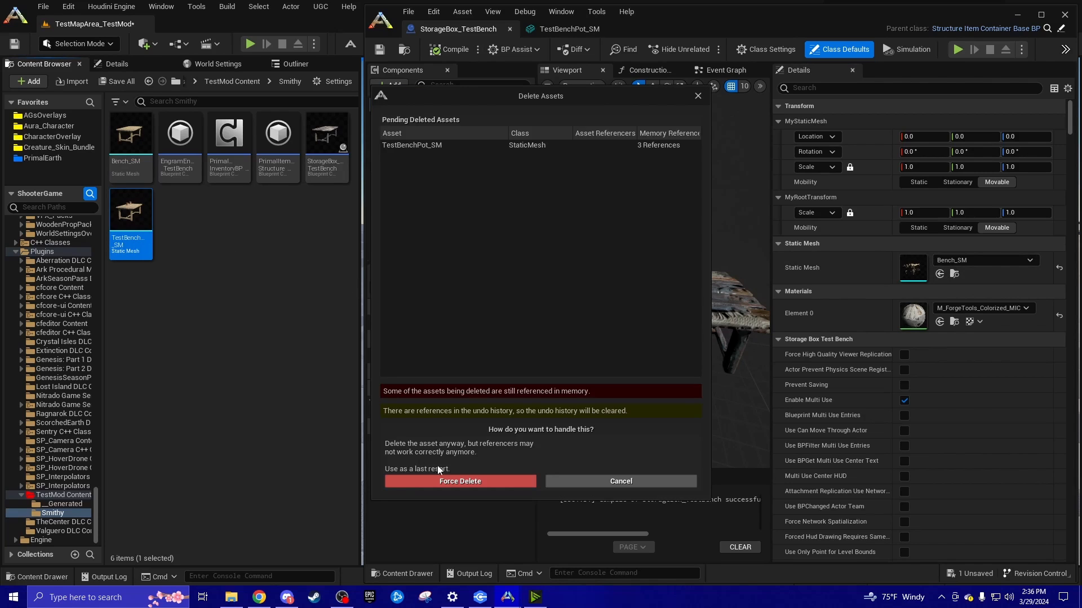
click(451, 480)
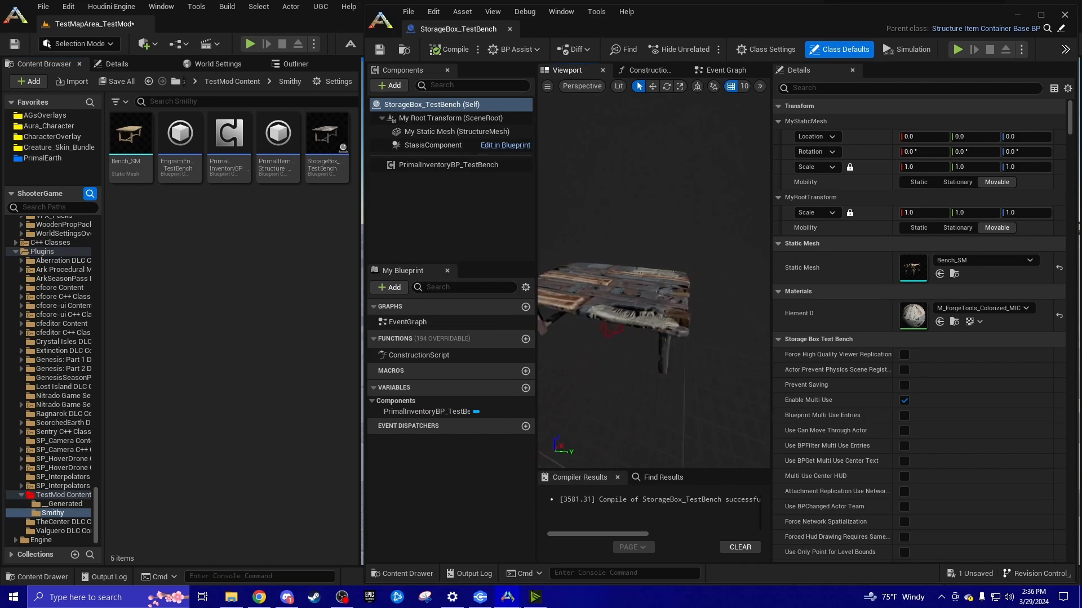
Set the Element 0 material of StorageBox_TestBench to WoodTable_Colorize_MIC, save the blueprint, and inspect the bench.
mouse_move(610, 321)
right_down()
mouse_move(600, 344)
mouse_move(610, 321)
right_up()
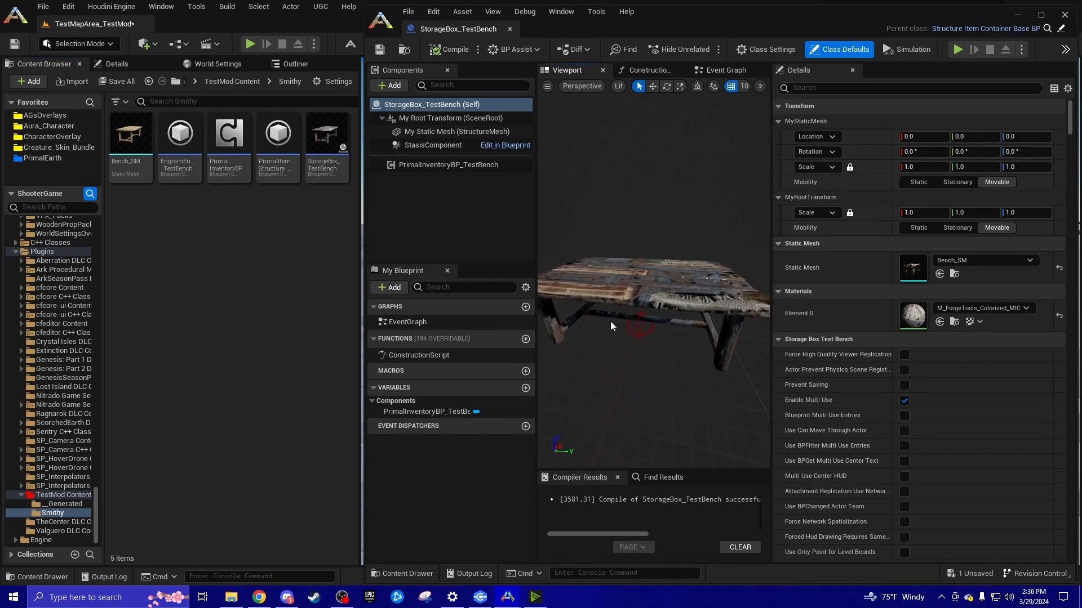
click(954, 309)
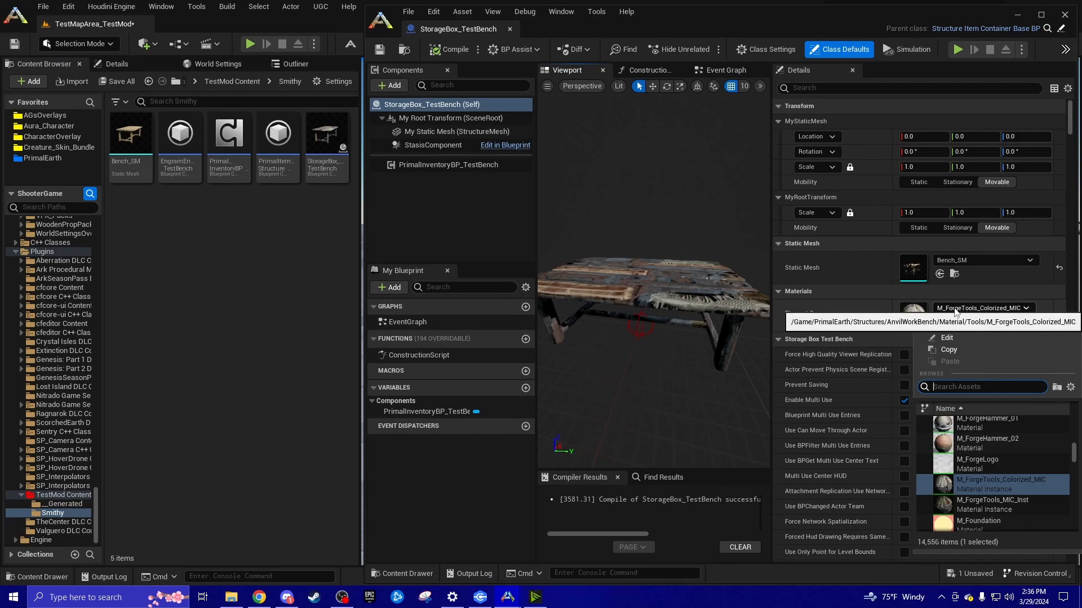
text(wood table)
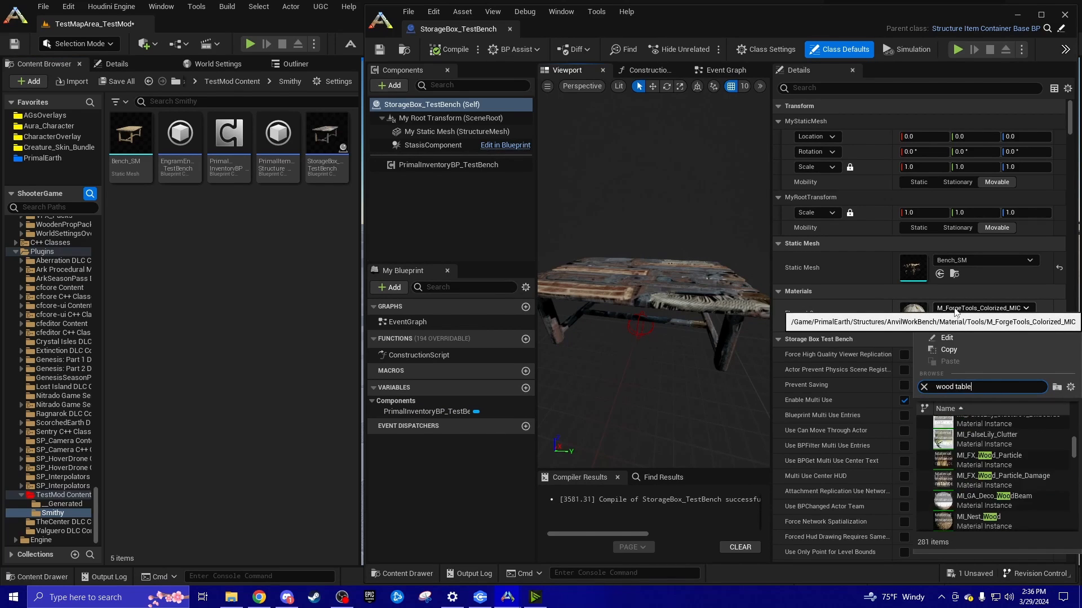
click(1007, 444)
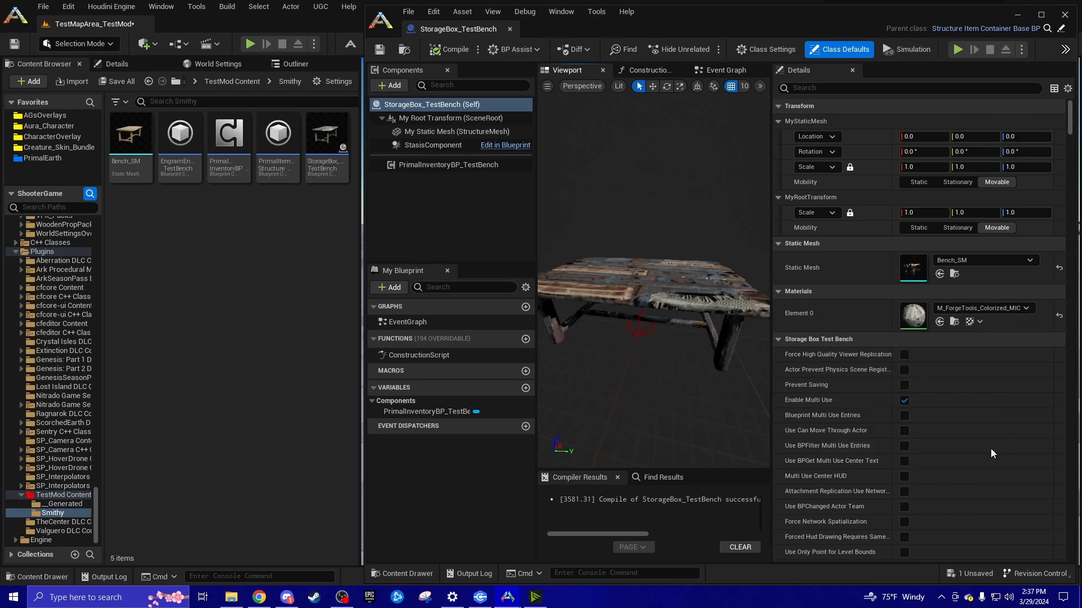
key(ctrl+s)
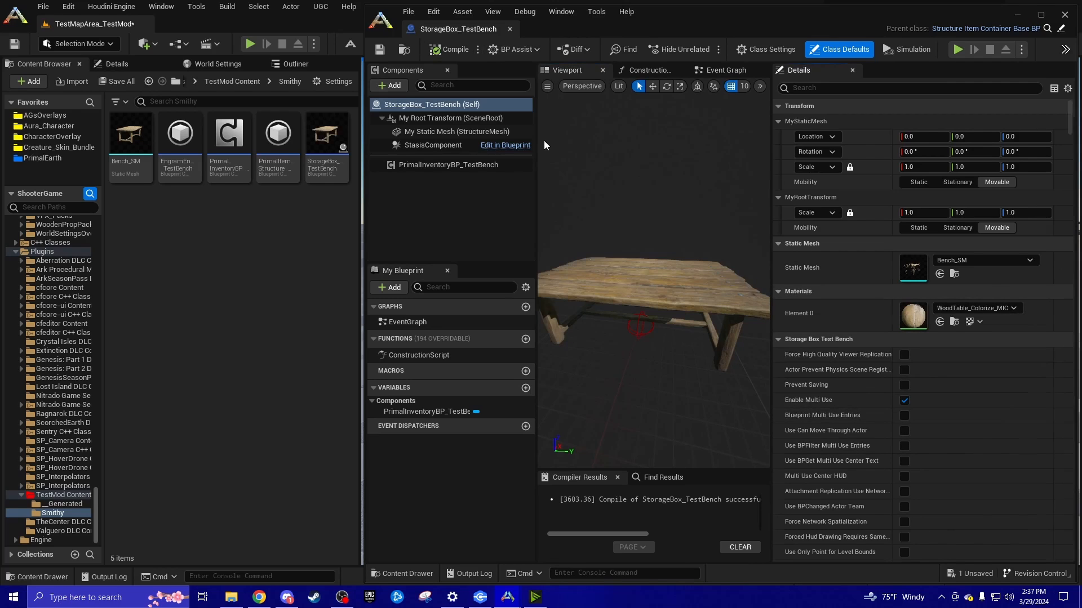
right_drag(619, 189, 622, 222)
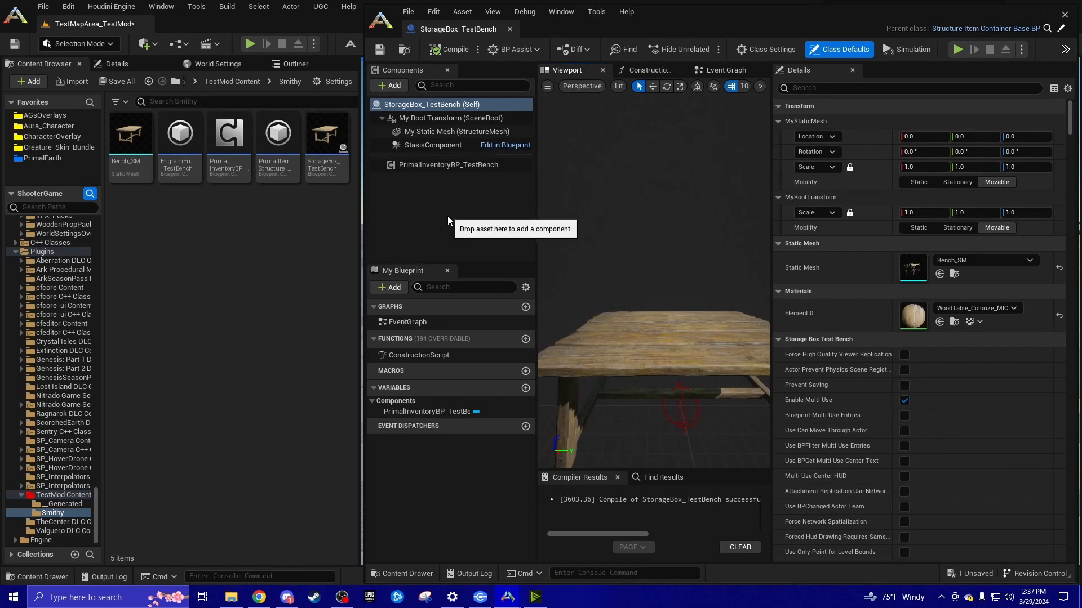
Add a Static Mesh component to the StorageBox_TestBench blueprint, keeping its default name, and select it.
click(392, 86)
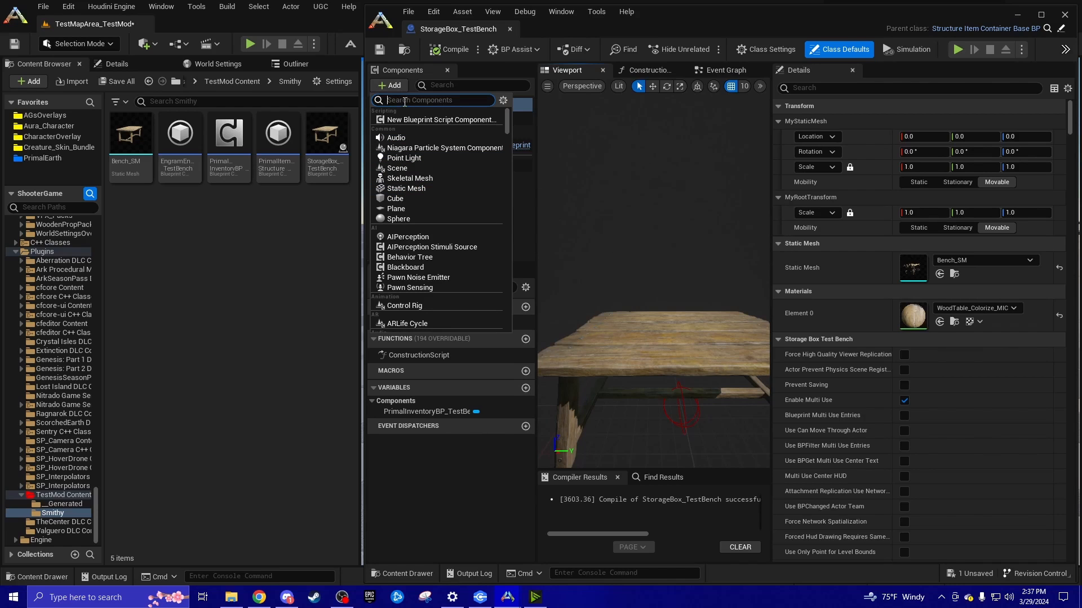
text(static)
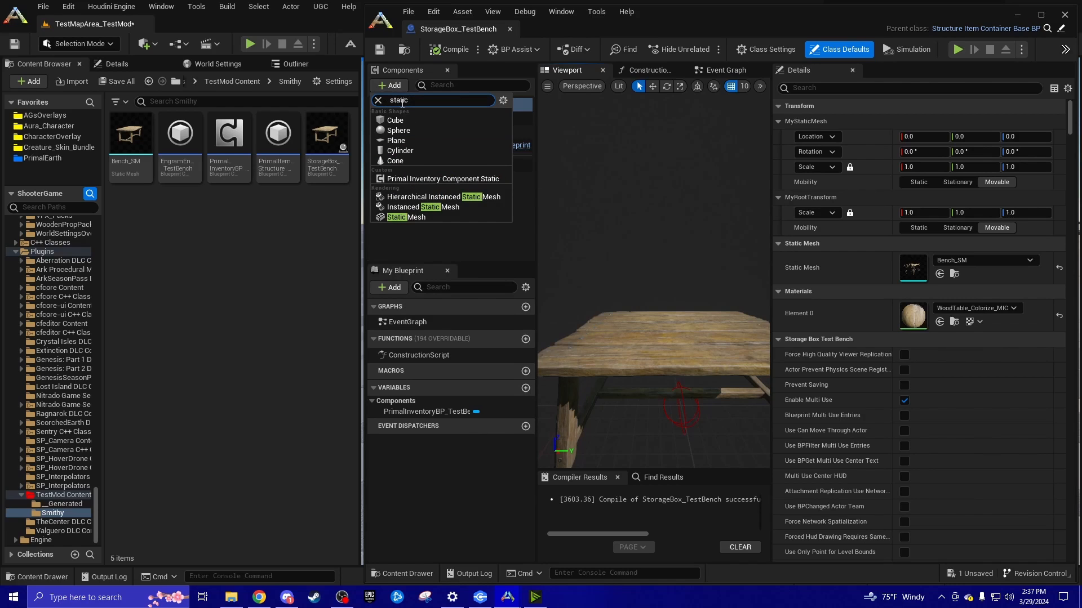
click(448, 217)
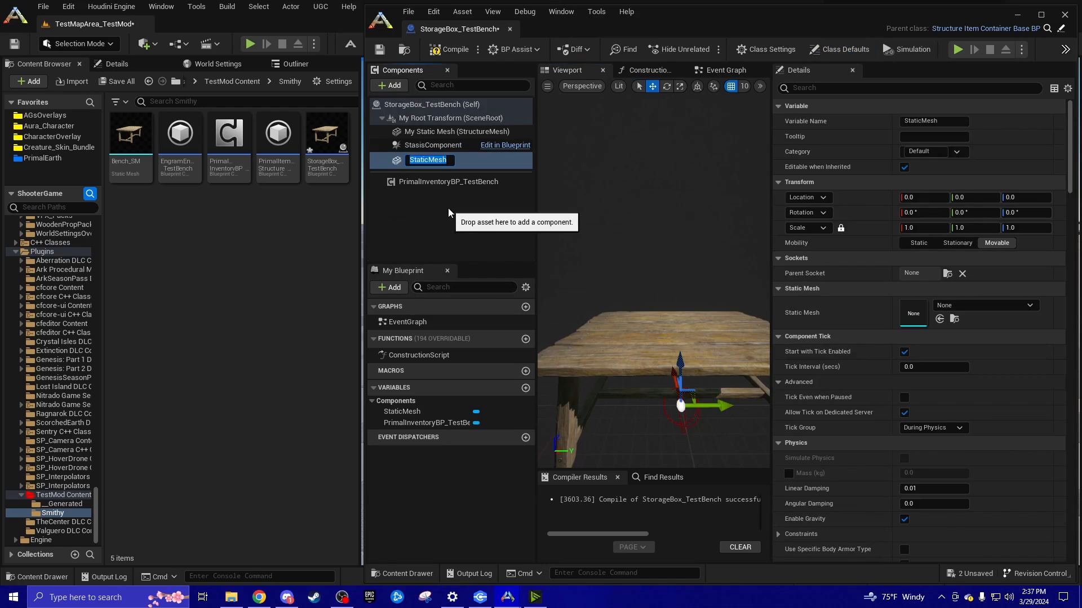
click(454, 160)
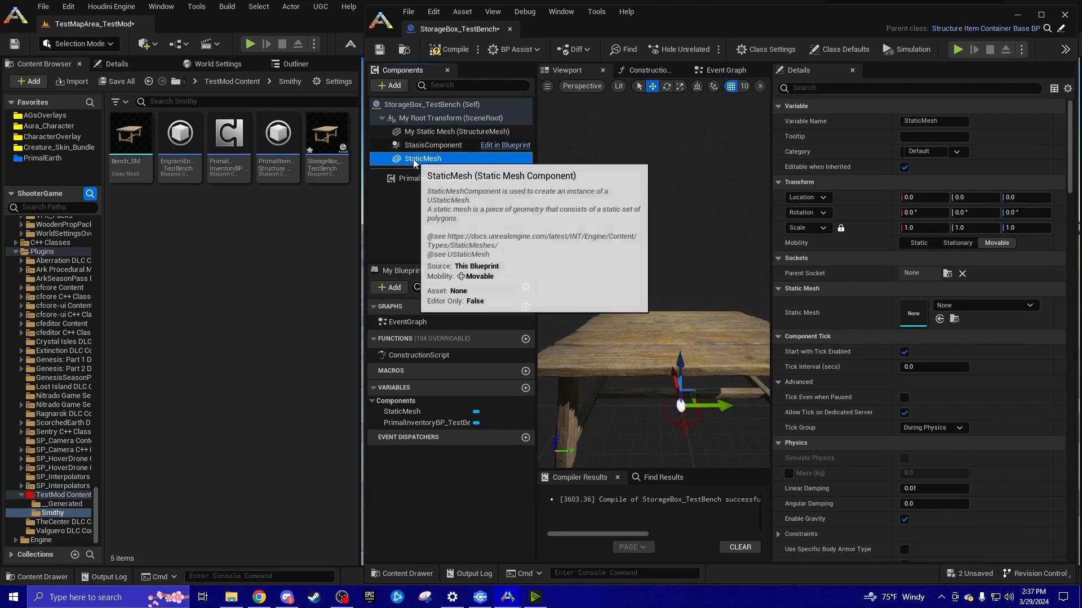
click(447, 216)
click(433, 161)
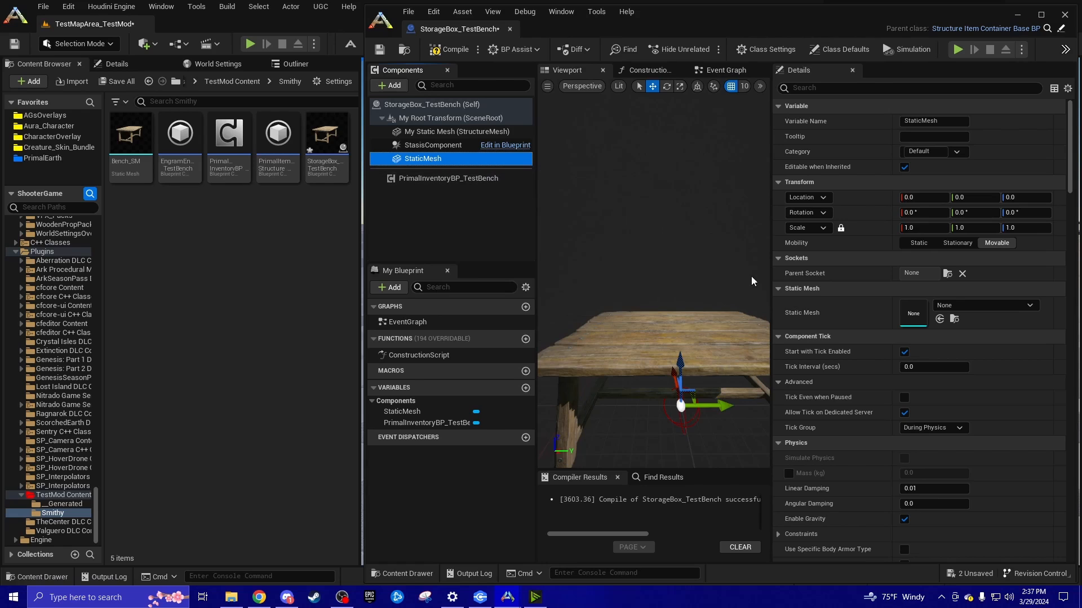
Assign SM_MortarPestal to the added static mesh component and raise it to a Z location of 80 above the bench.
click(965, 311)
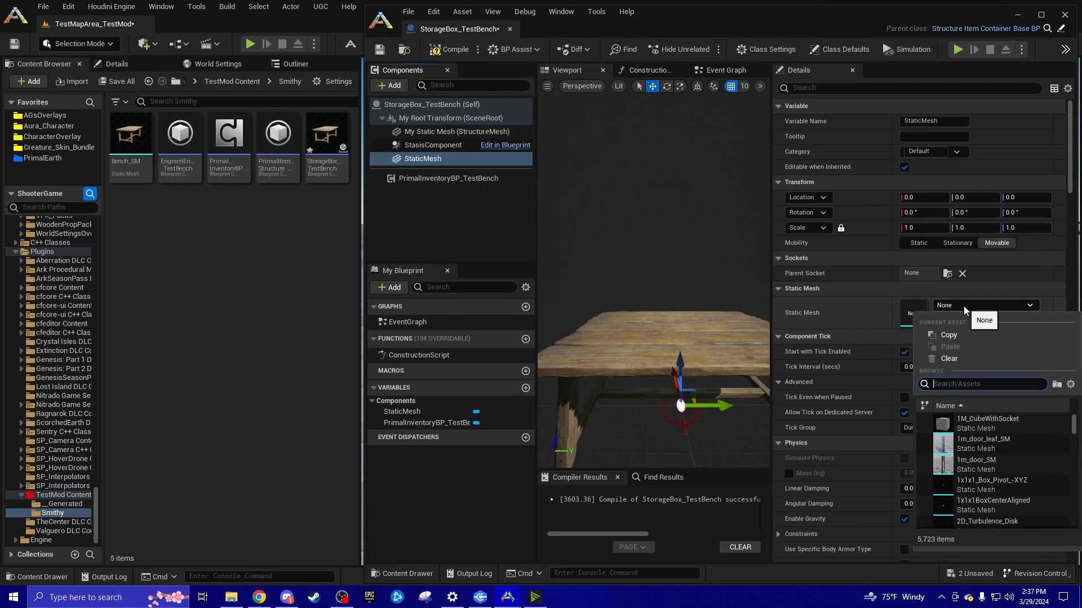
text(morta)
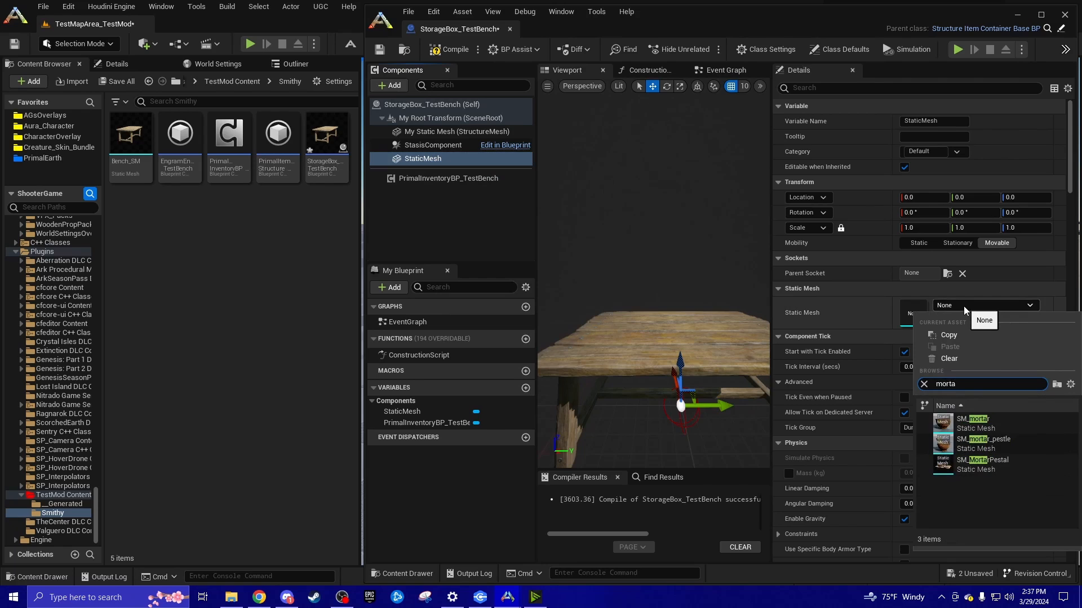
click(993, 463)
drag(680, 366, 680, 285)
mouse_move(680, 286)
right_down()
mouse_move(636, 310)
mouse_move(620, 304)
mouse_move(689, 303)
right_up()
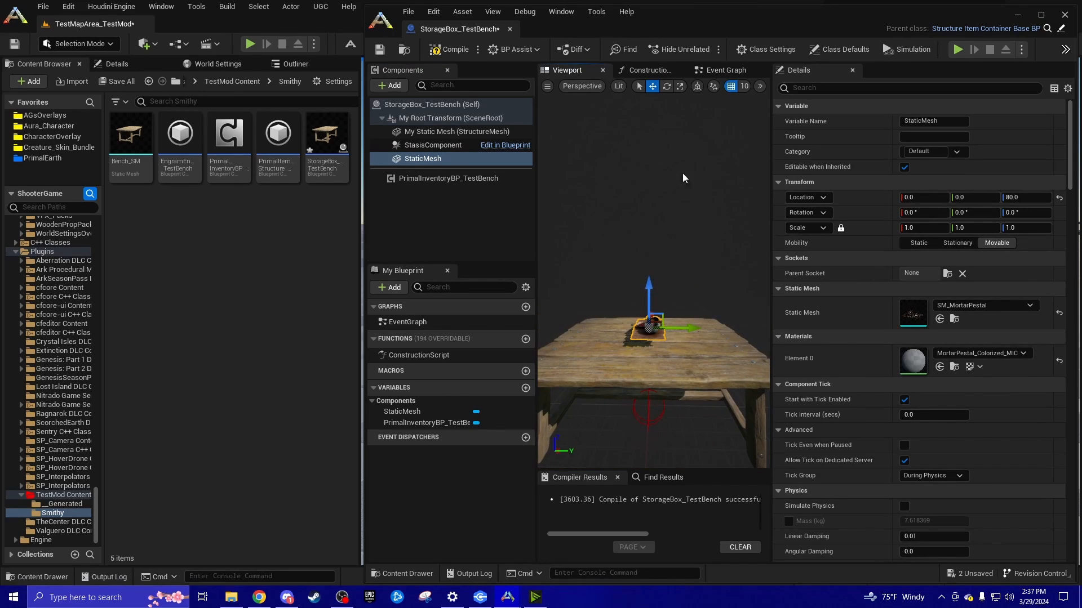
Set the Z rotation of the mortar and pestle component to 90°.
drag(920, 213, 982, 215)
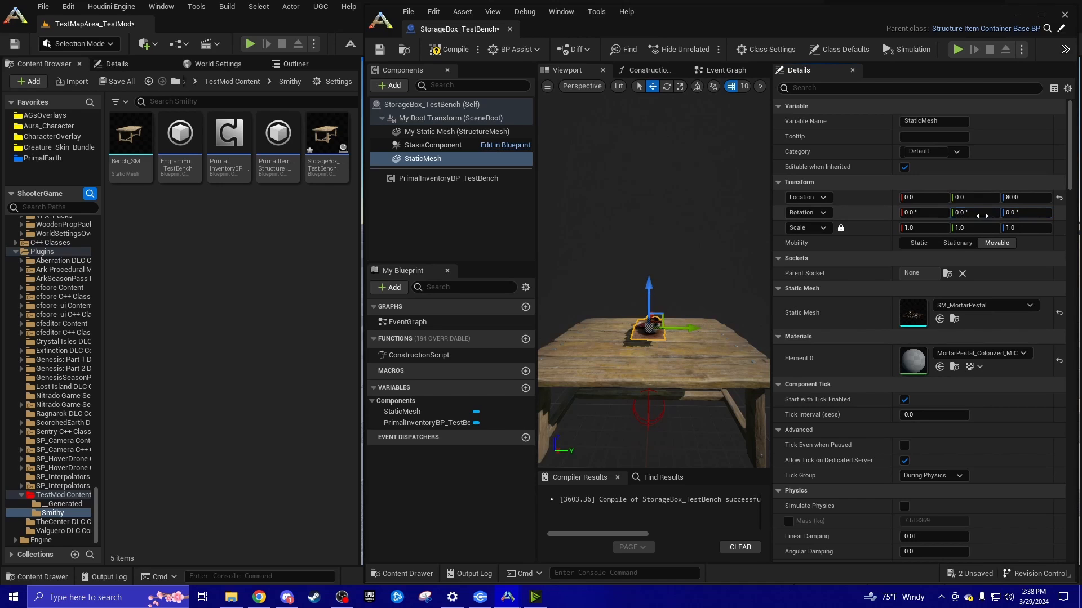
click(1018, 214)
text(90)
key(Return)
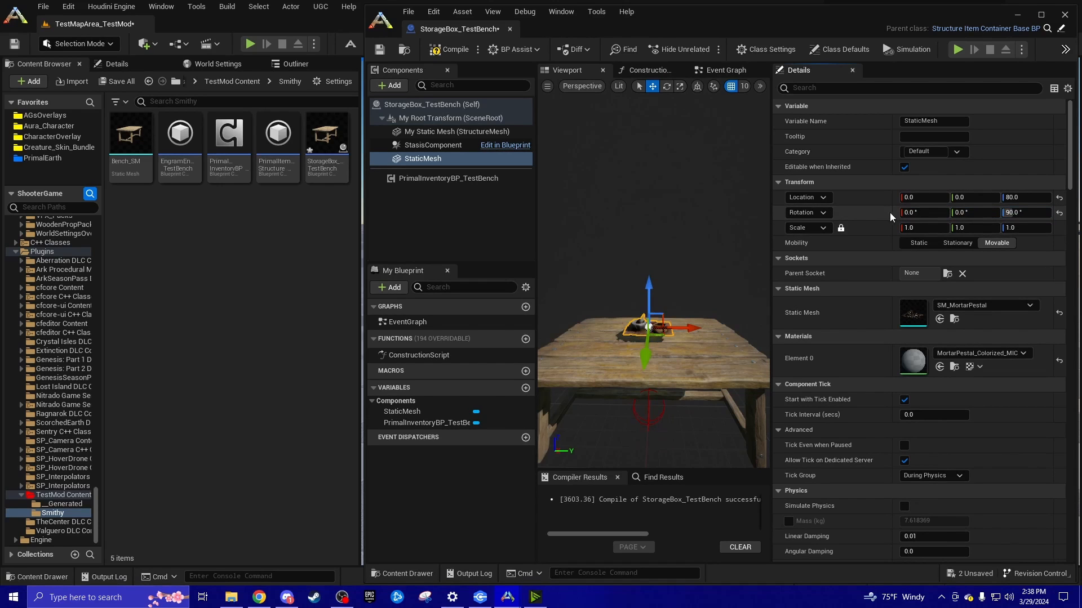
Scale the mortar and pestle uniformly to 2.1275 and seat it on the tabletop at X -2 and Z 72.
right_drag(653, 306, 597, 330)
drag(924, 228, 1017, 228)
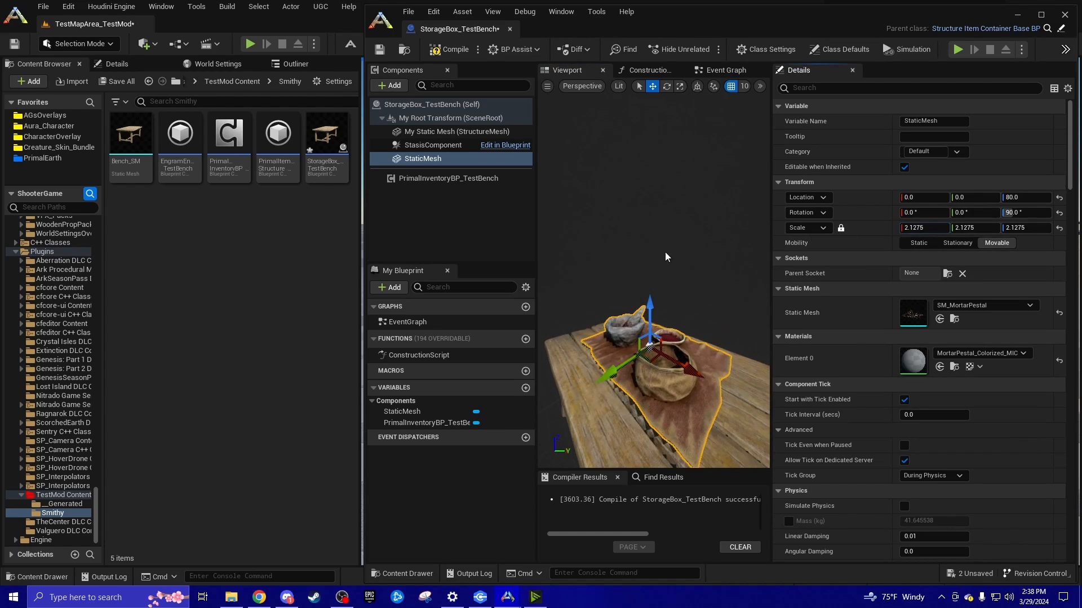
mouse_move(665, 253)
right_down()
mouse_move(698, 242)
mouse_move(673, 251)
right_up()
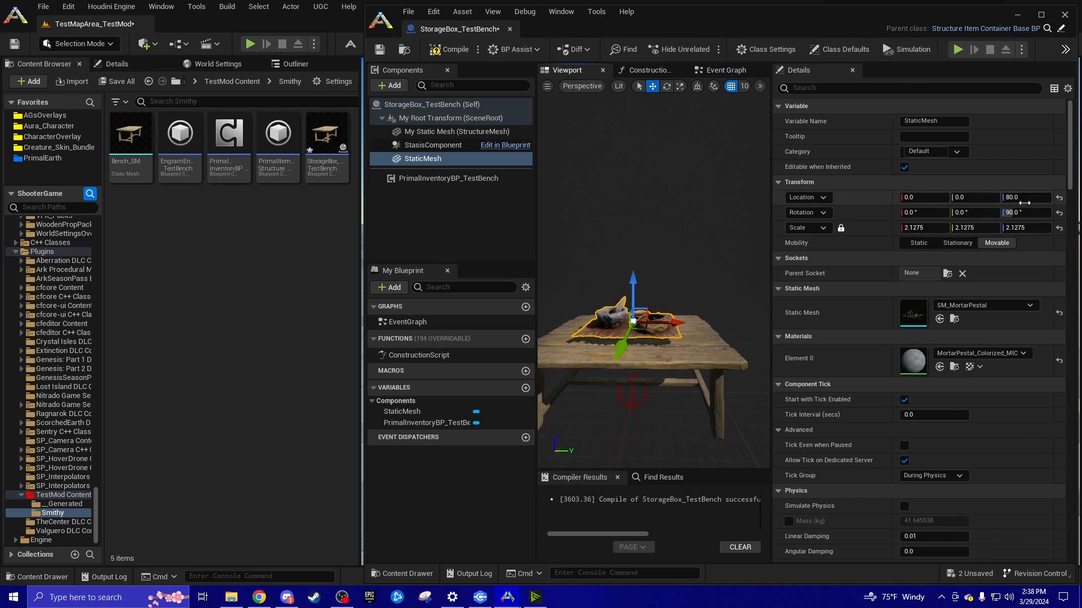
drag(1016, 198, 939, 198)
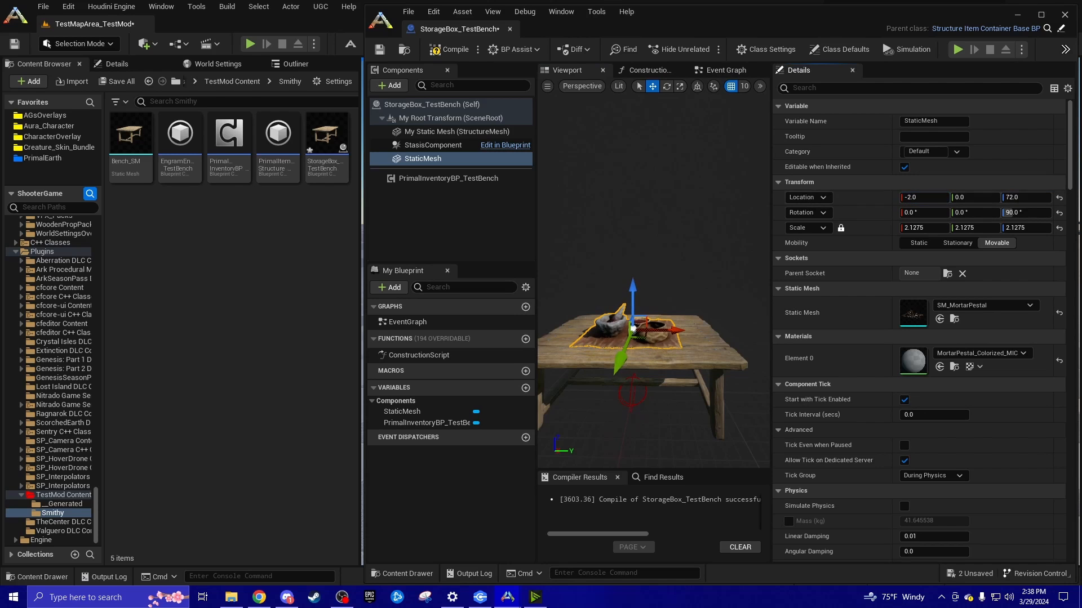
right_drag(728, 204, 661, 207)
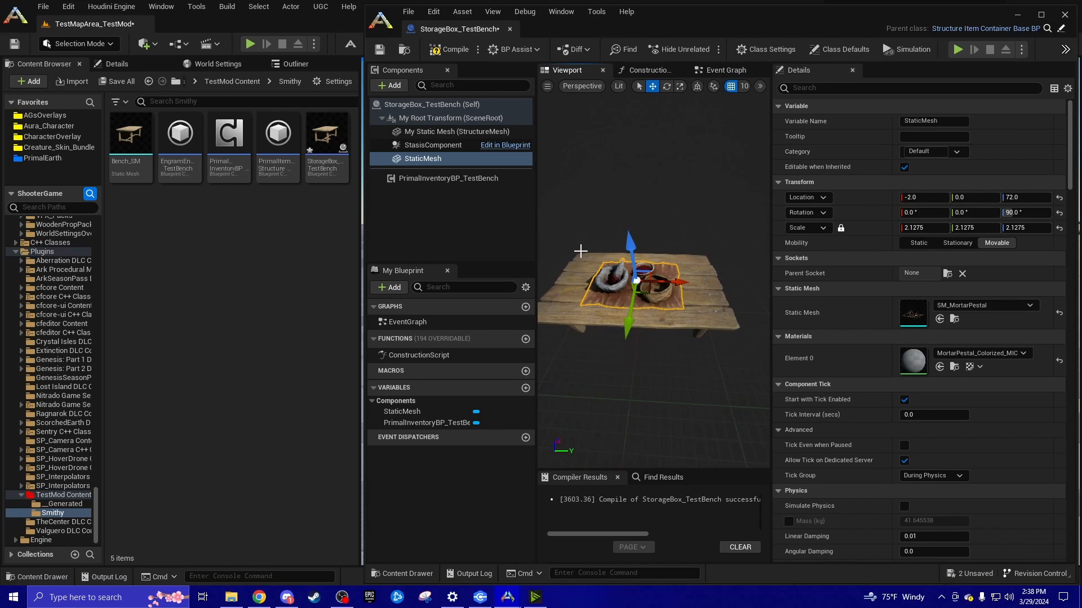
Add a second Static Mesh component to the blueprint and delete it again.
click(461, 224)
click(387, 85)
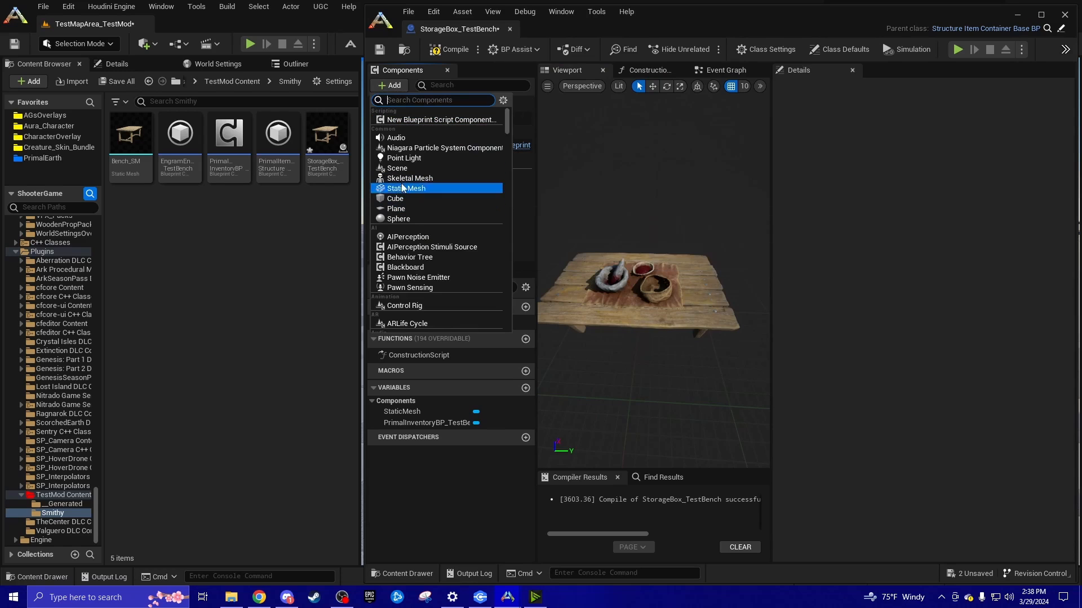
click(535, 197)
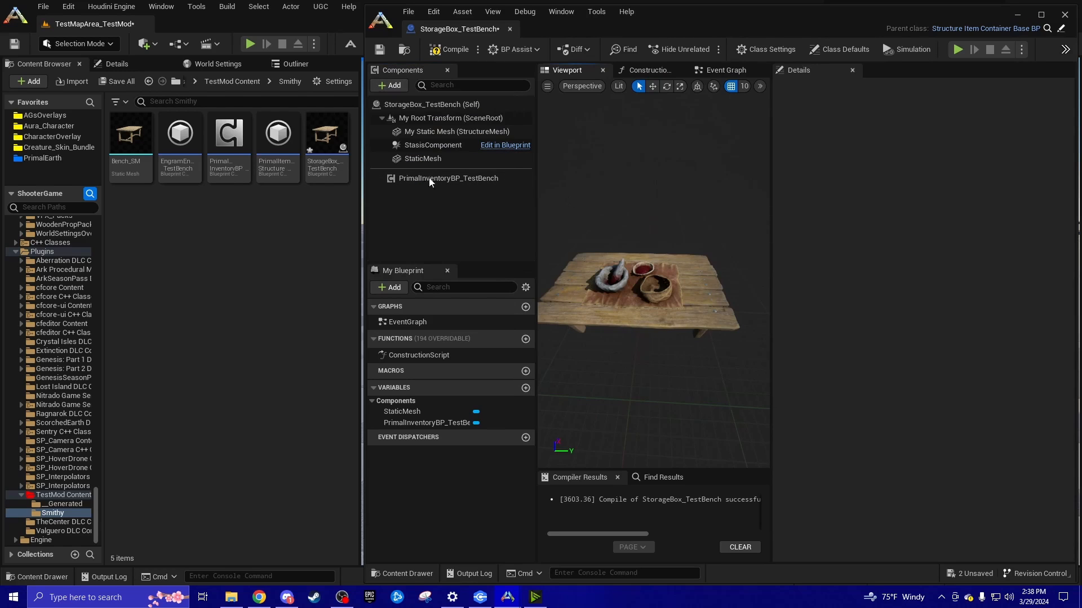
click(408, 208)
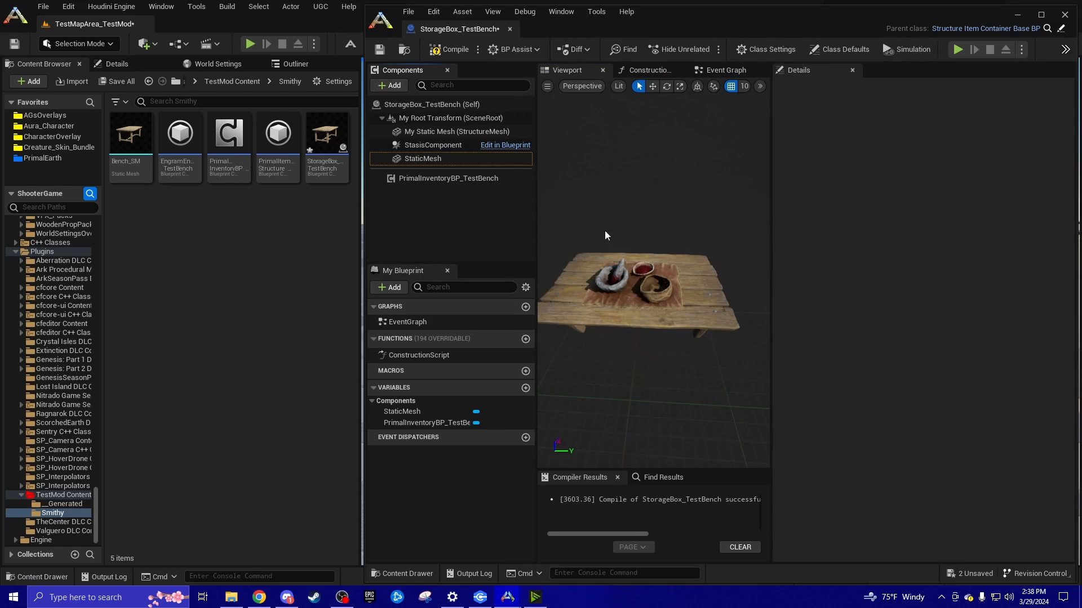
drag(605, 236, 618, 238)
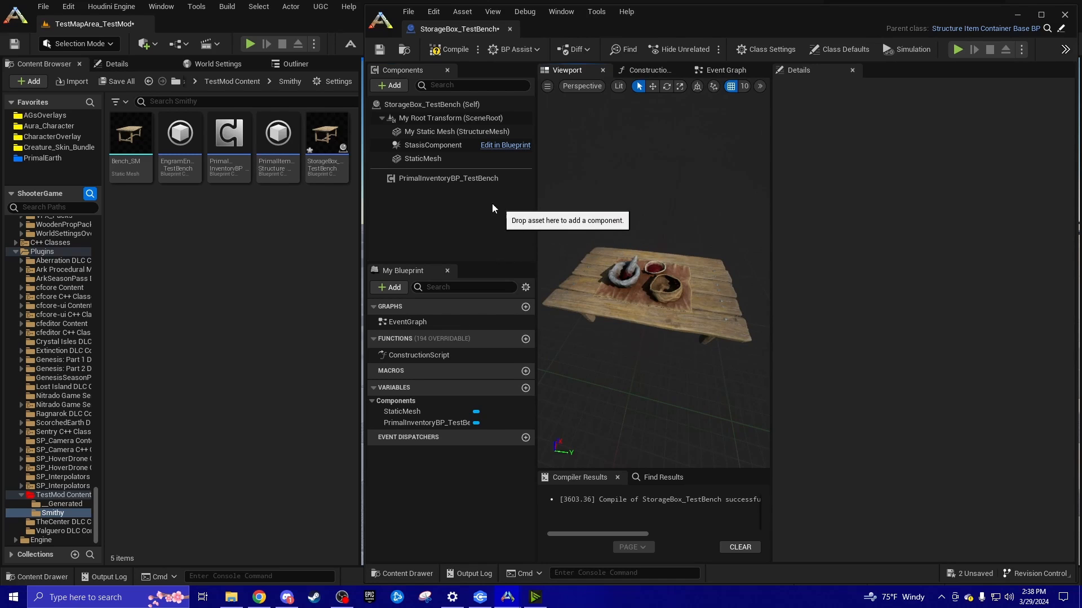
click(388, 86)
click(406, 189)
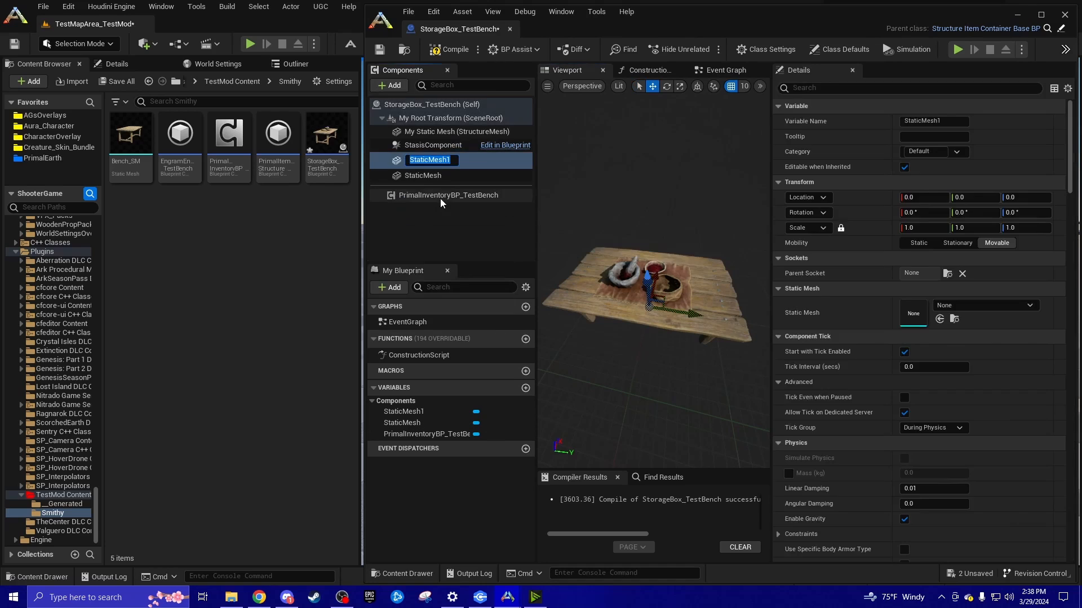
click(484, 221)
click(423, 159)
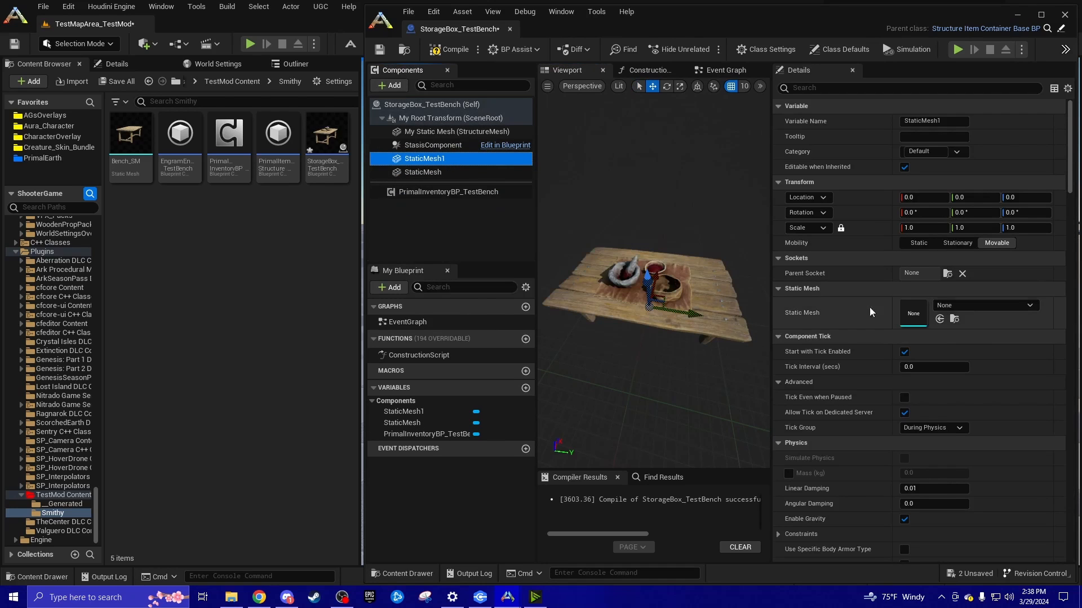
click(467, 216)
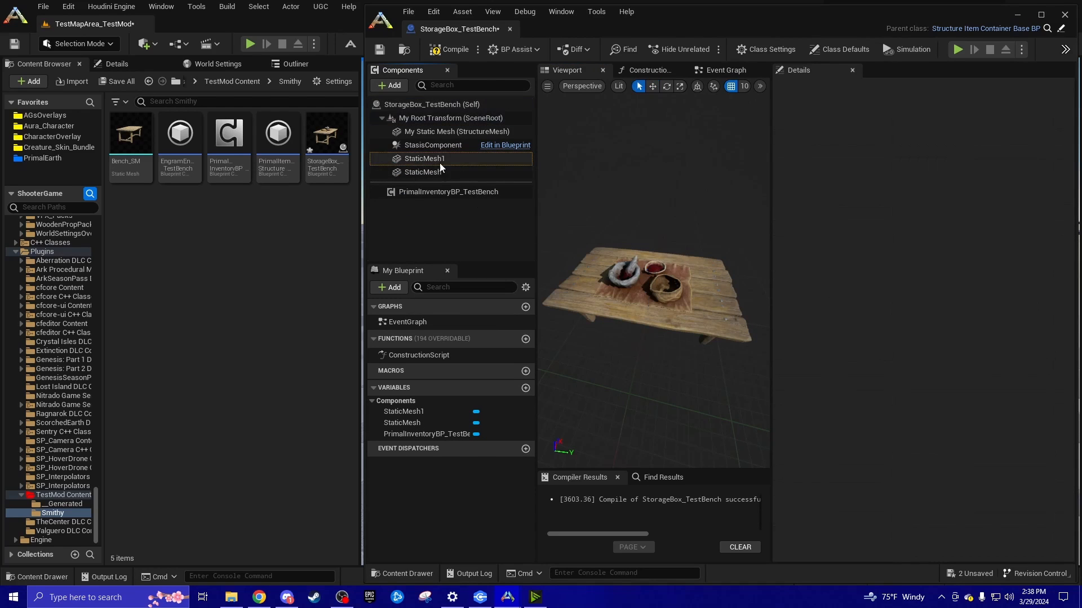
click(440, 163)
key(Delete)
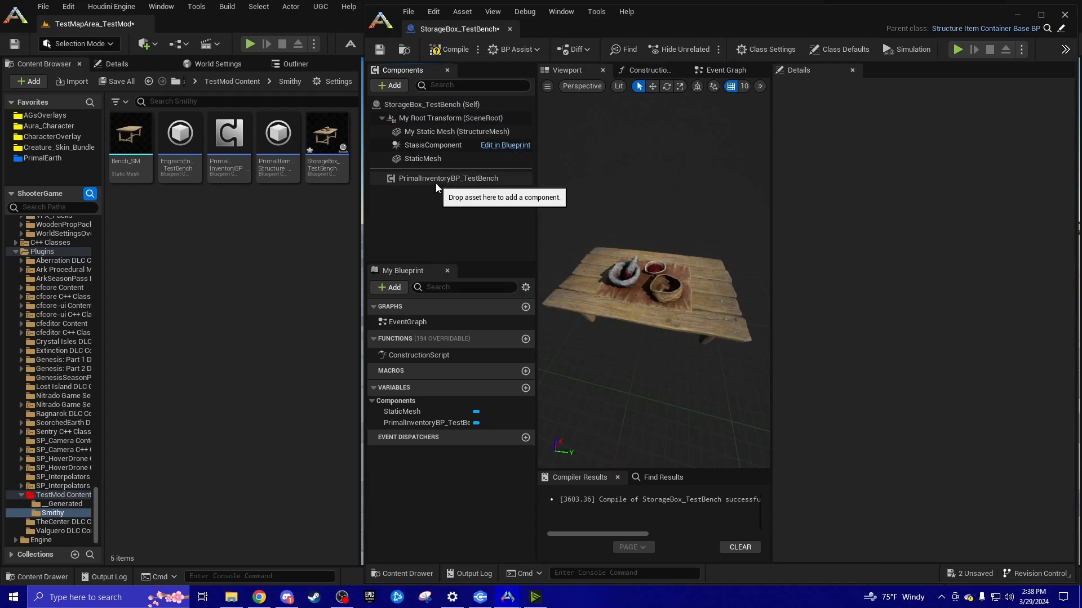
click(439, 158)
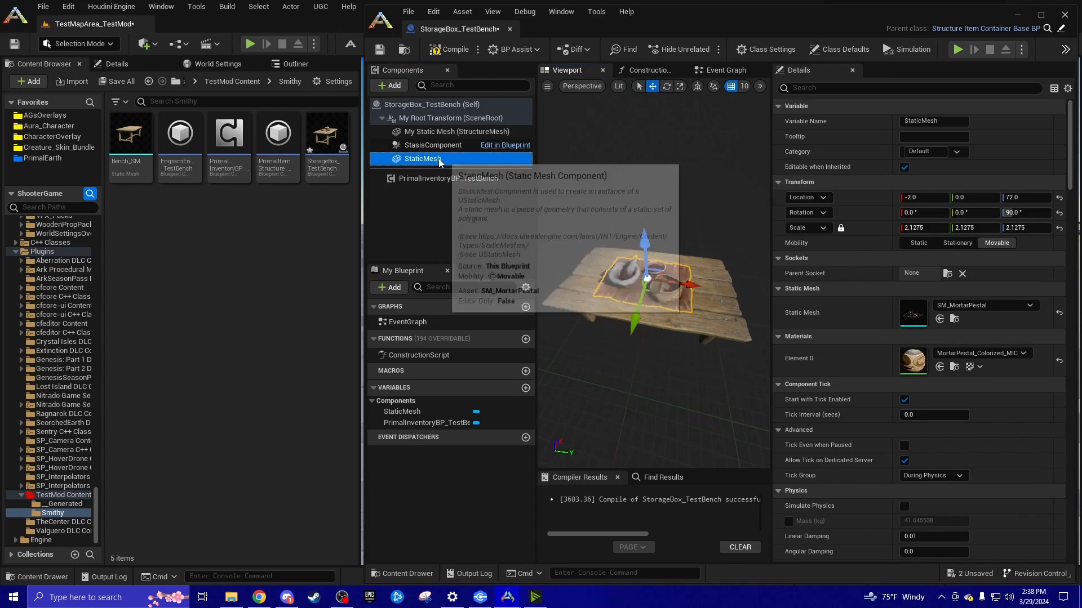
right_click(437, 158)
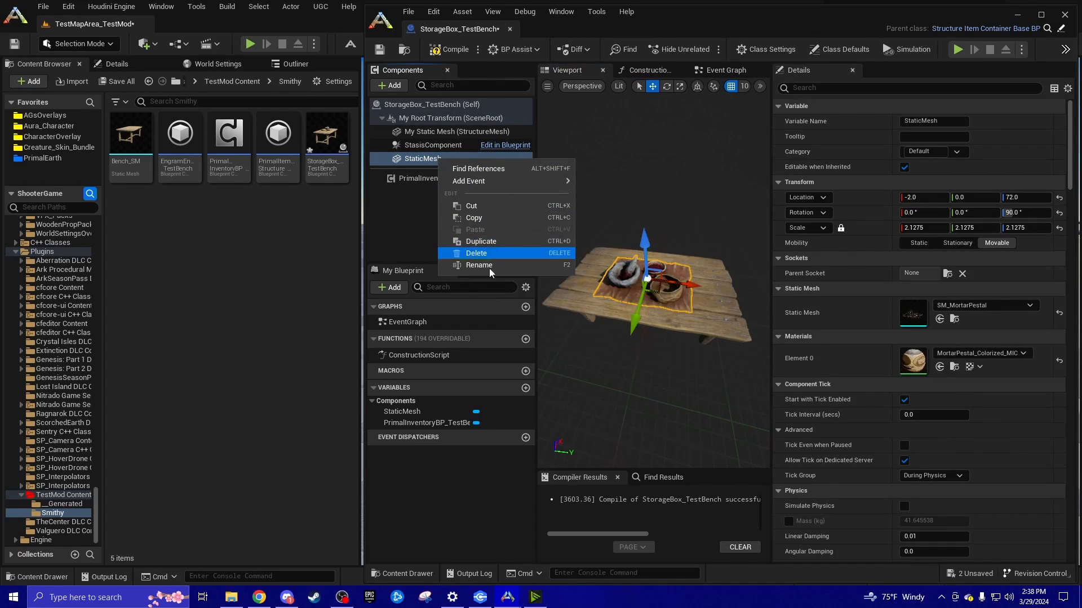
click(486, 266)
click(414, 232)
click(453, 160)
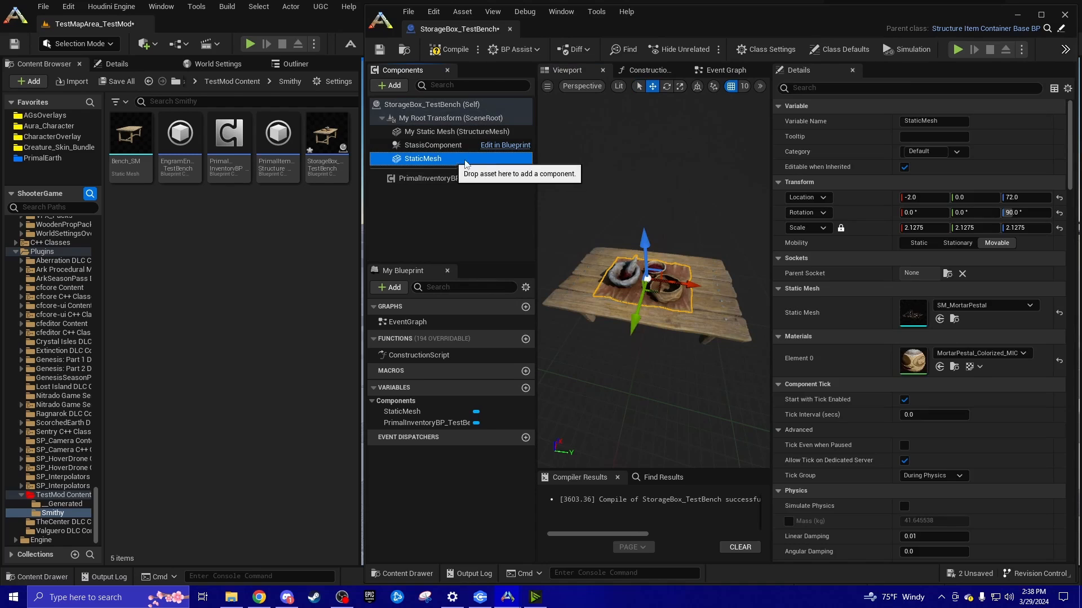
right_click(436, 160)
click(483, 264)
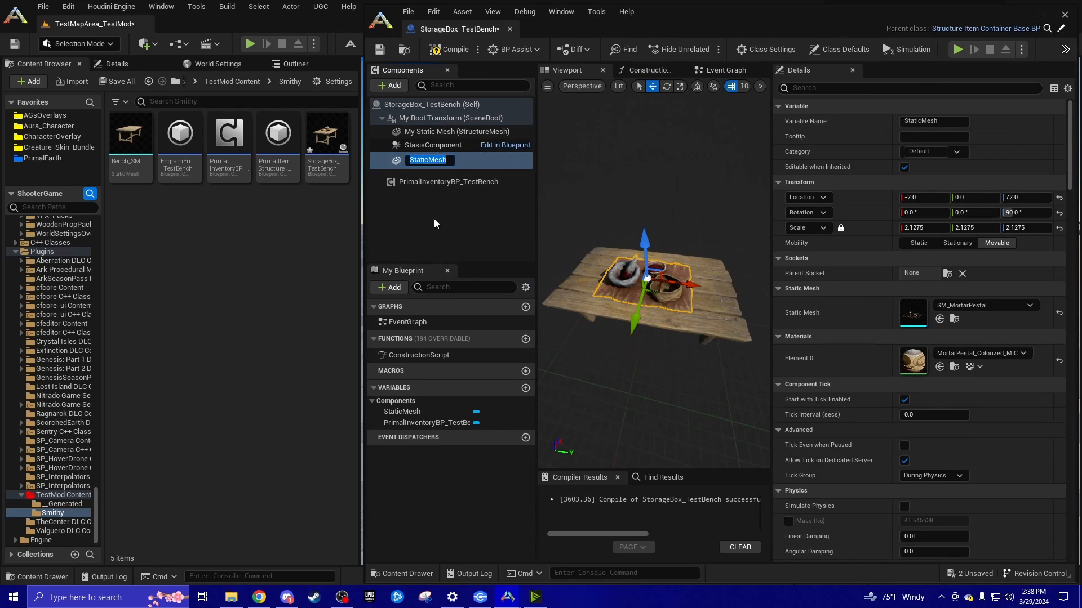
click(434, 219)
Compile and save the StorageBox_TestBench blueprint and inspect the mortar and pestle on the bench.
click(455, 158)
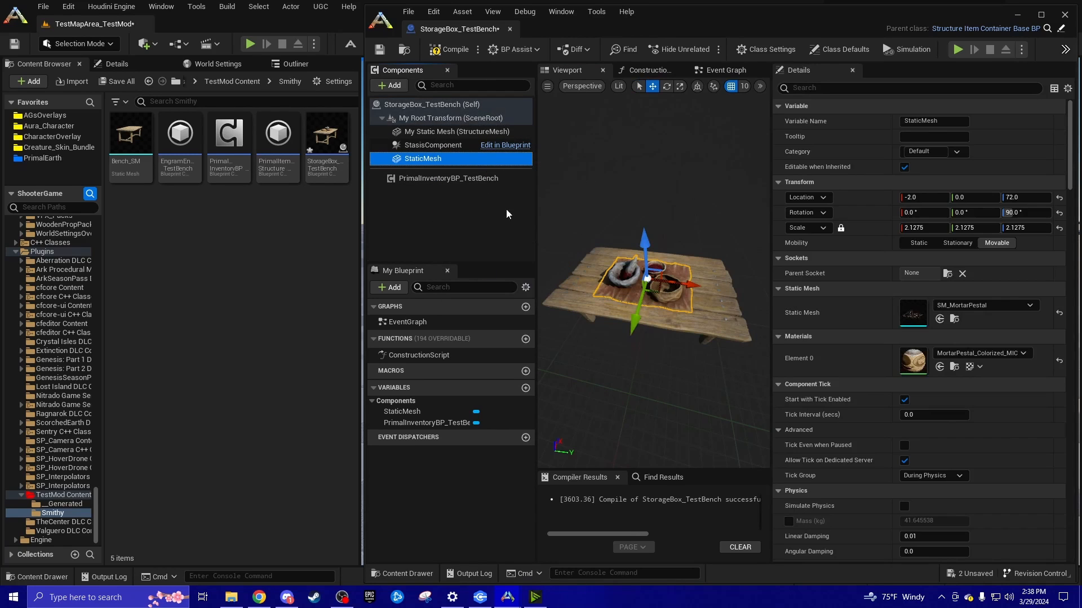
click(454, 51)
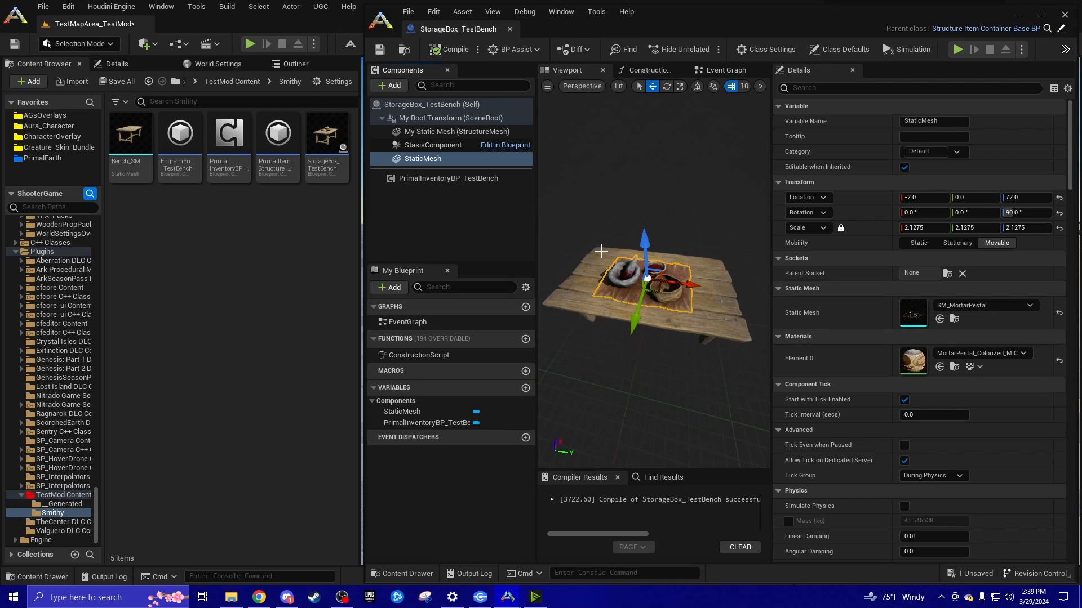
right_drag(567, 237, 597, 231)
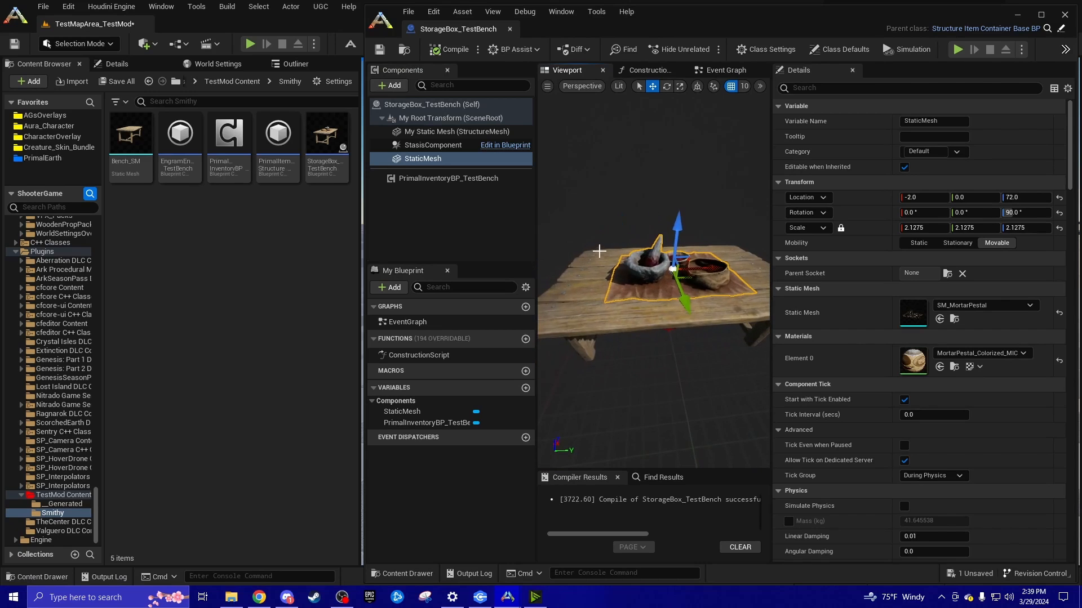
Save the StorageBox_TestBench blueprint and start a play session from a spot on the test level's floor.
click(381, 50)
click(1017, 16)
right_click(647, 373)
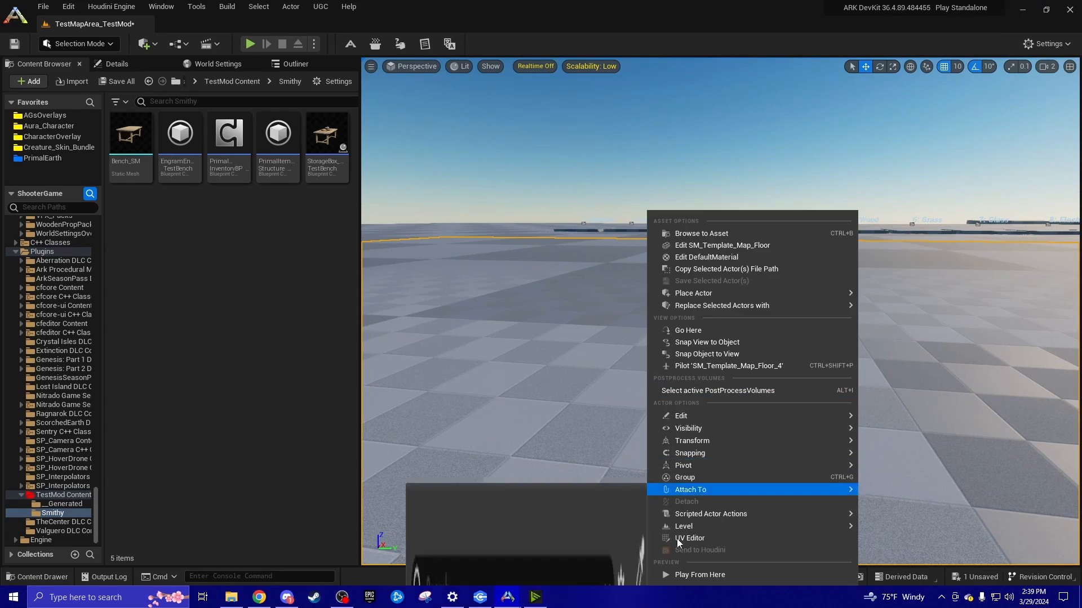
click(686, 573)
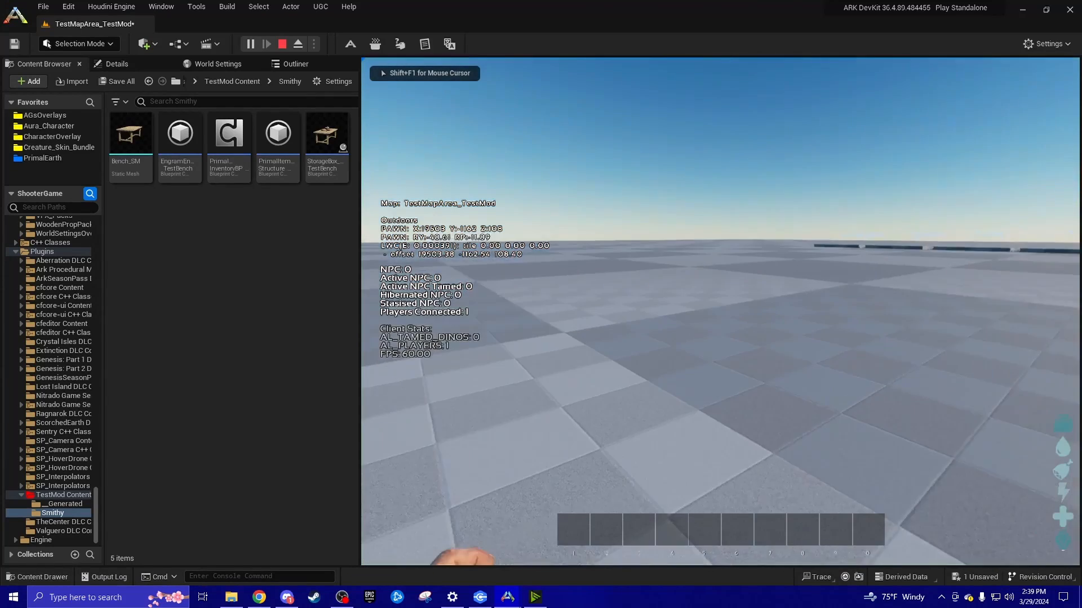
Open the character's inventory and give the player one PrimalItemStructure_TestBench item in the running game.
key(grave)
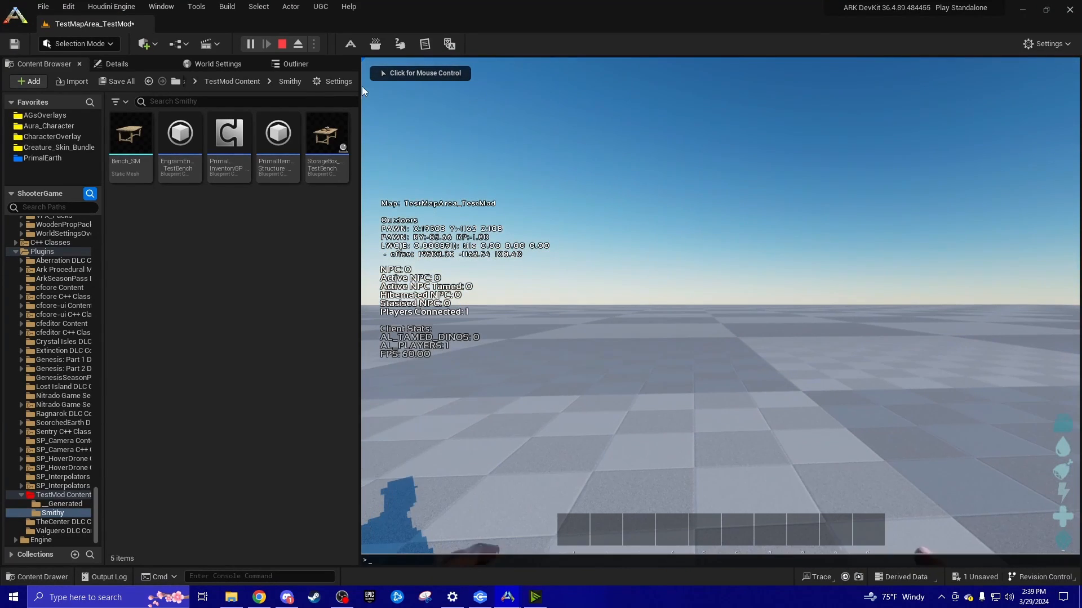
mouse_move(278, 156)
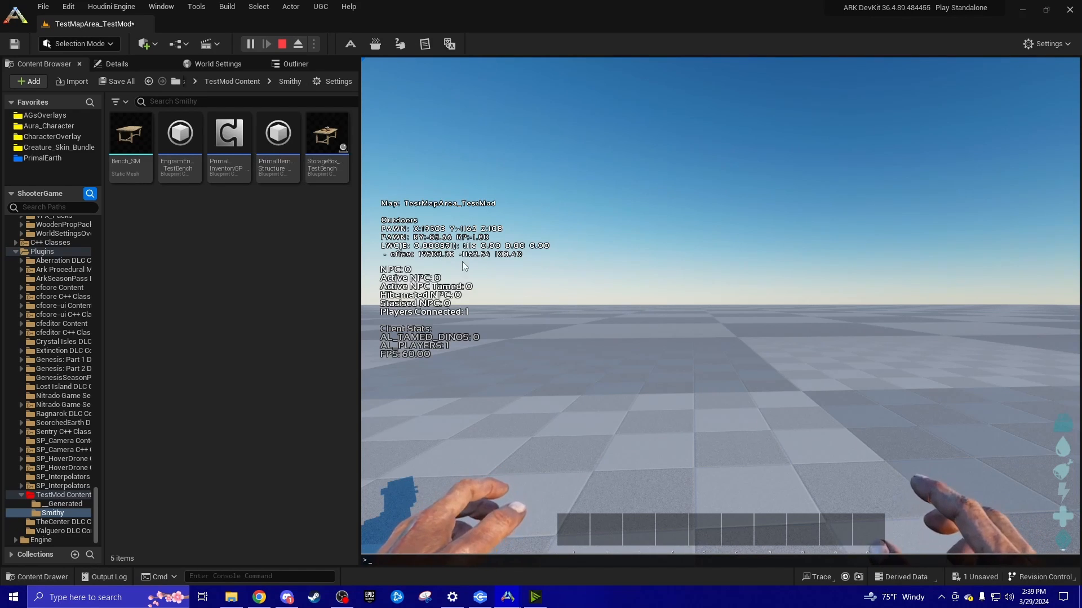
click(443, 285)
key(i)
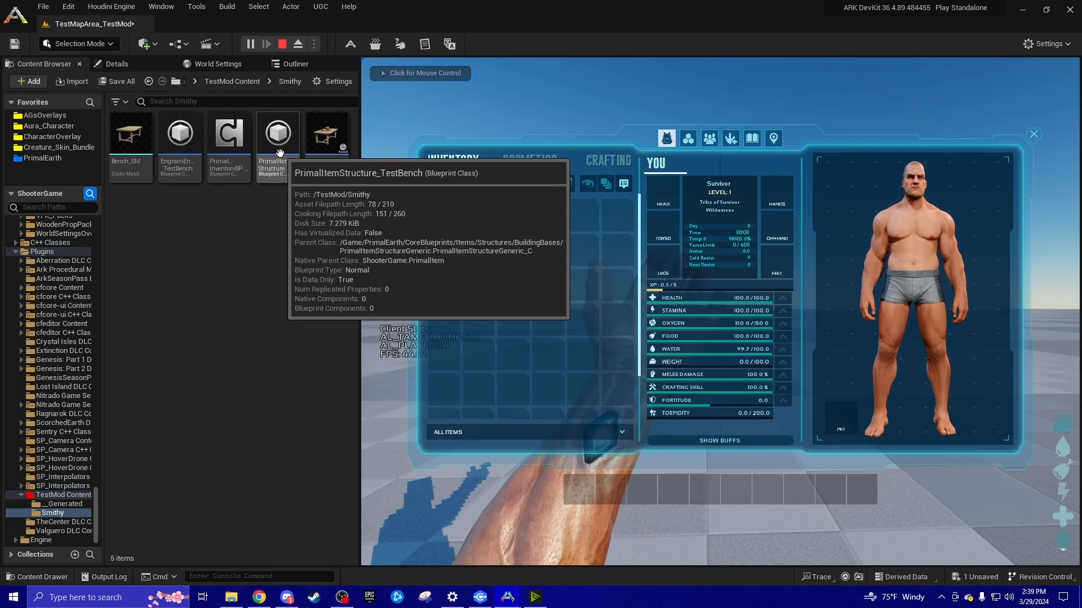
right_click(279, 151)
mouse_move(310, 187)
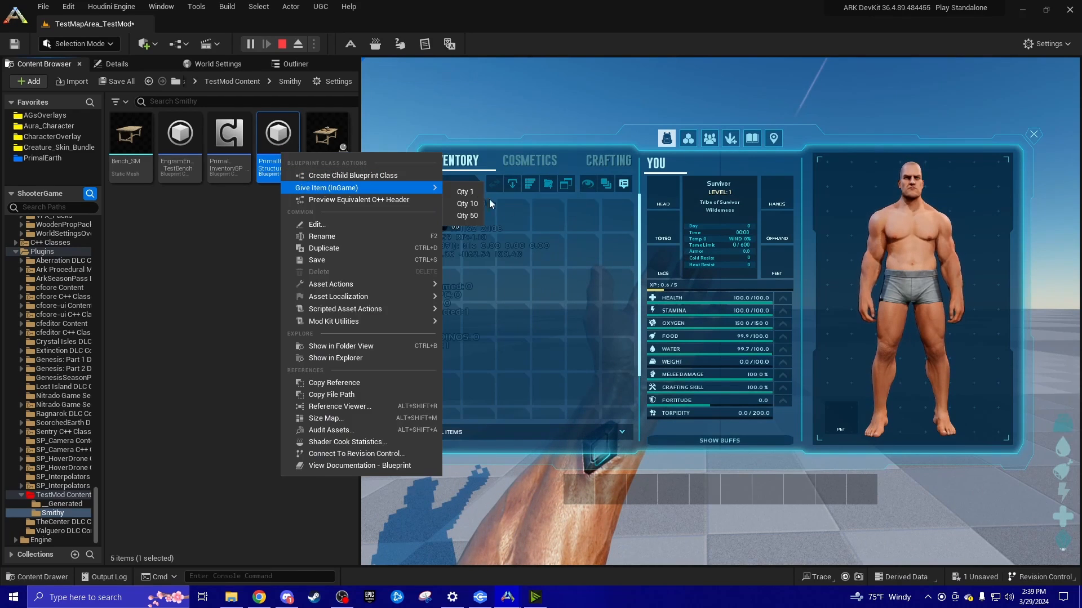
click(466, 191)
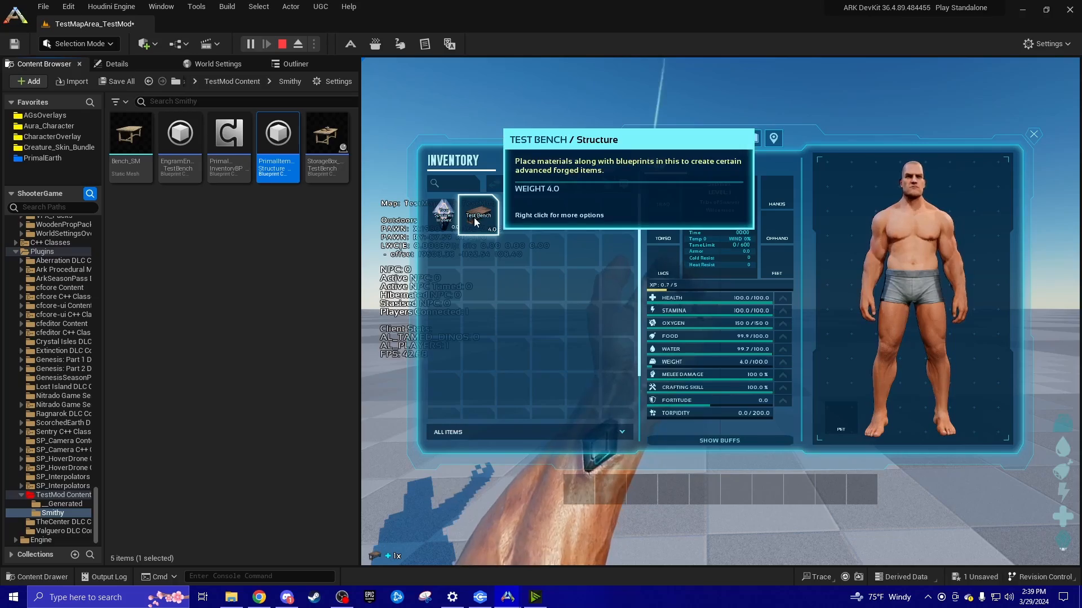
Place the Test Bench on the ground, inspect its table and mortar and pestle from several sides, and end the play session.
double_click(486, 225)
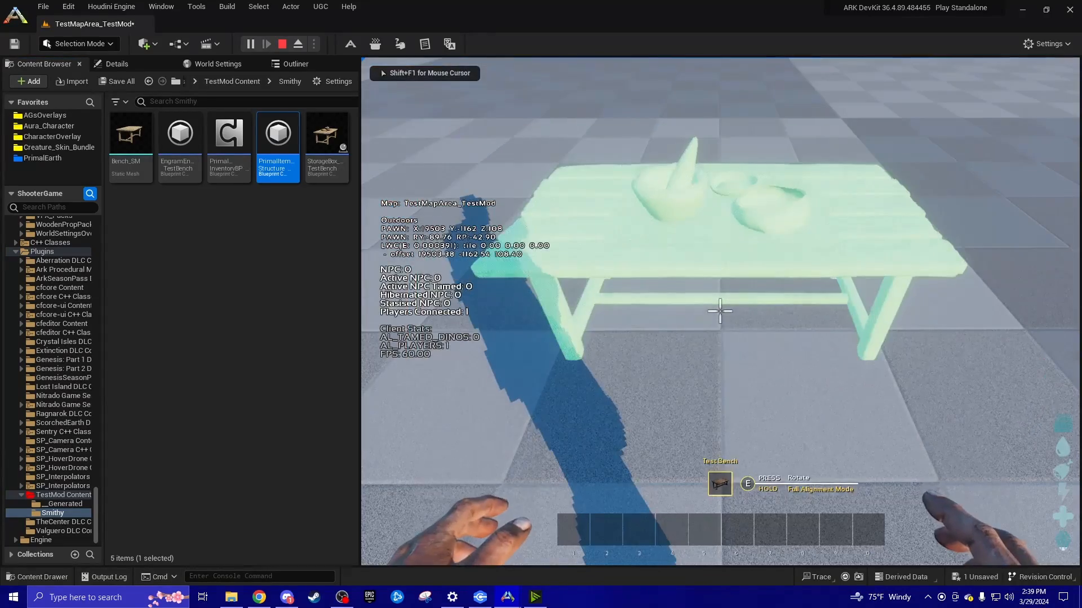
click(720, 311)
key(a)
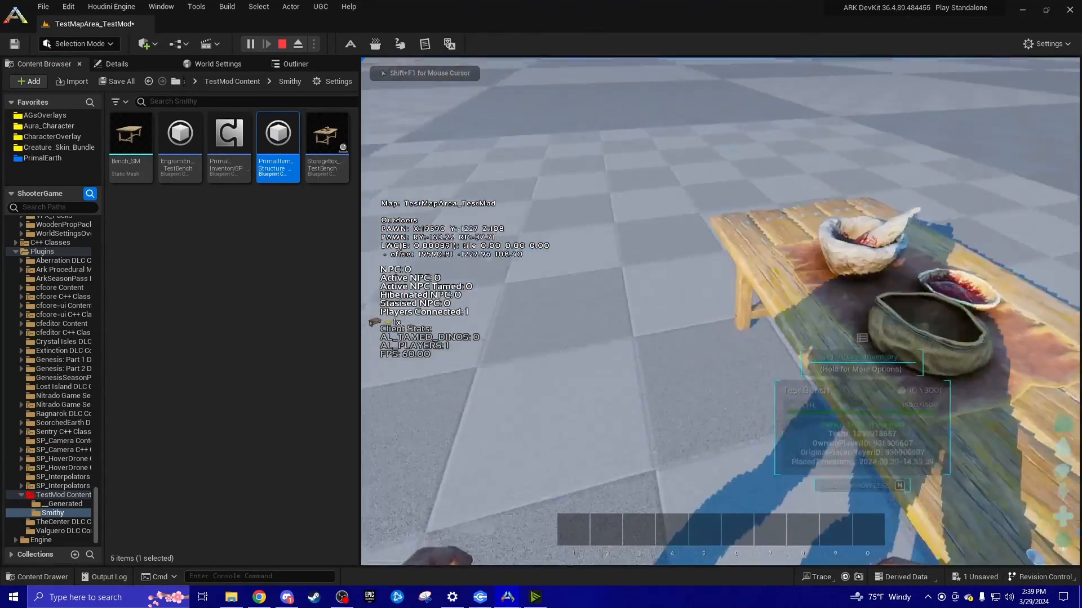
key(d)
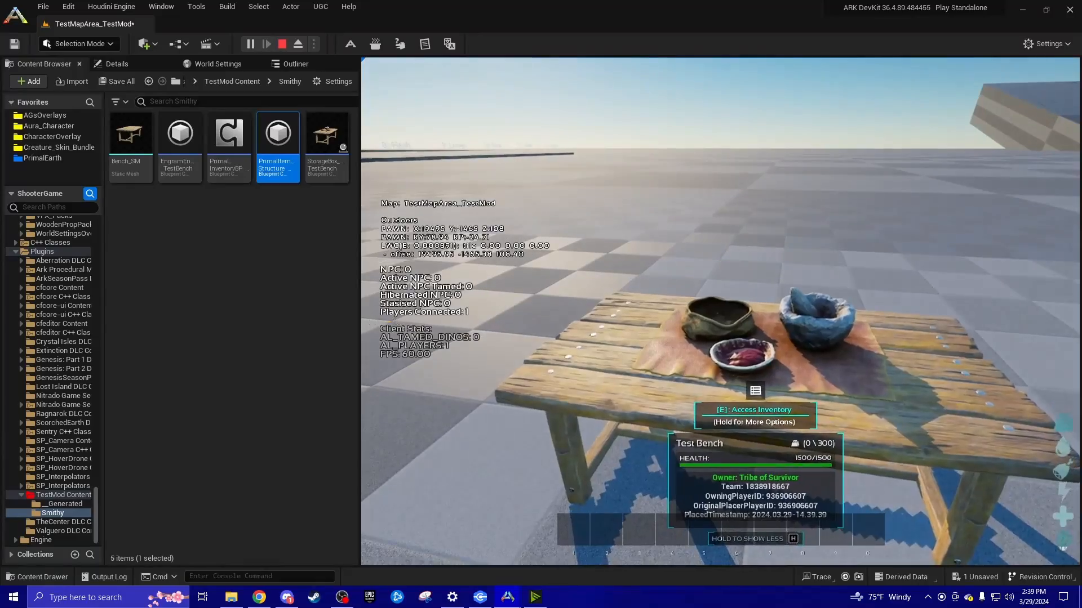
key(a)
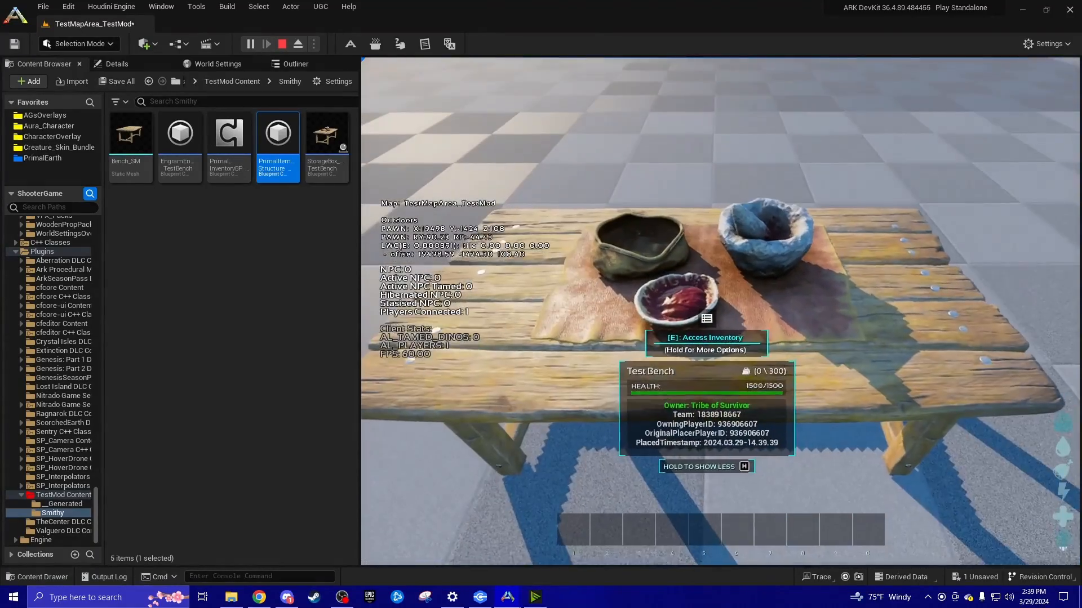
key(Escape)
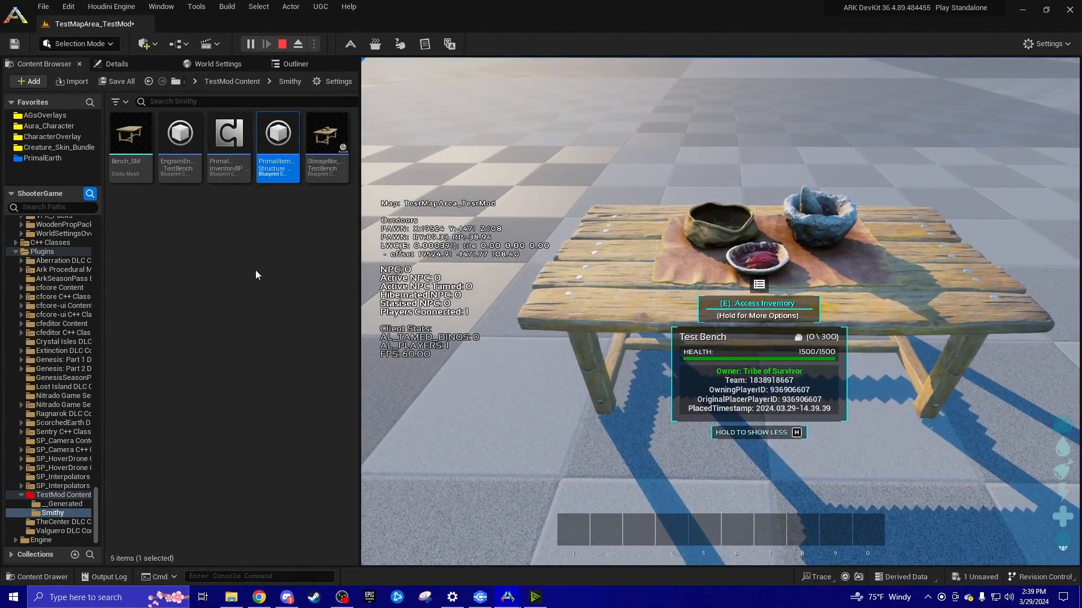
Reopen the StorageBox_TestBench blueprint and examine how the mortar and pestle component sits on the bench.
double_click(318, 149)
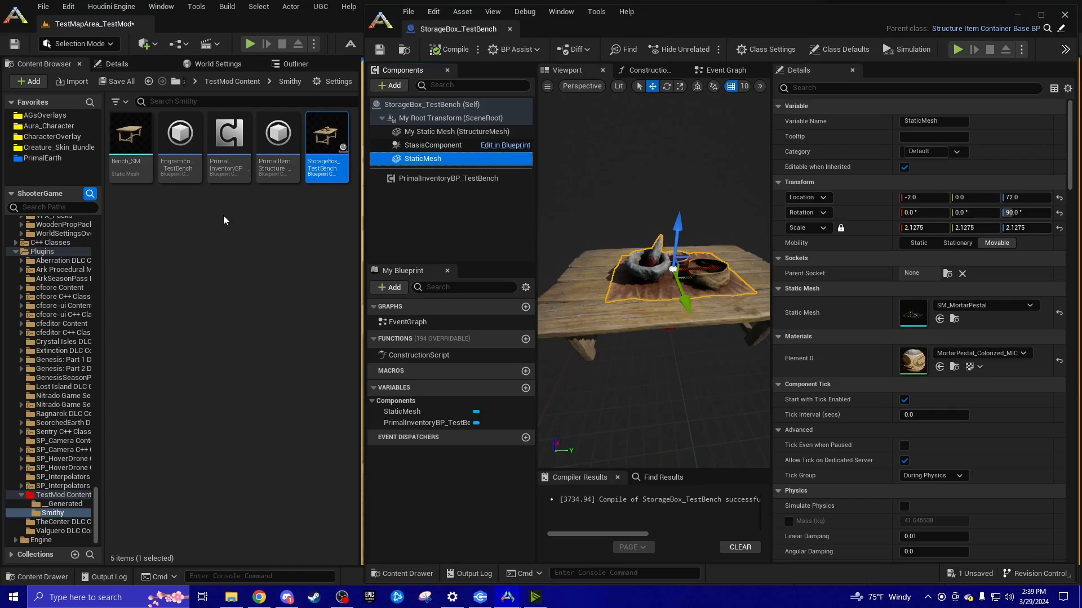
click(229, 252)
mouse_move(602, 264)
right_down()
mouse_move(598, 228)
mouse_move(601, 246)
right_up()
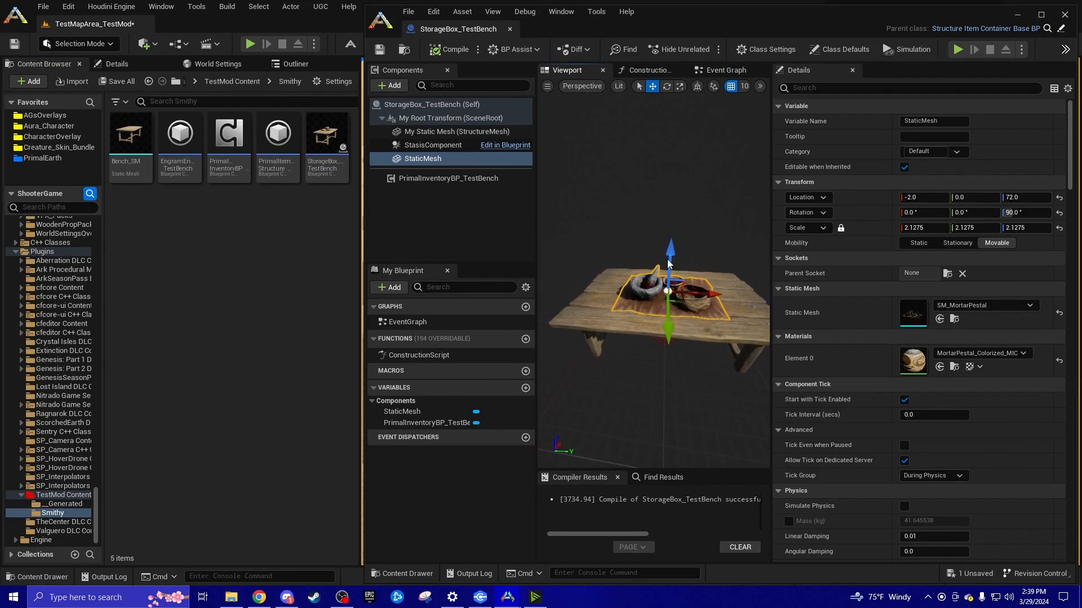
click(502, 238)
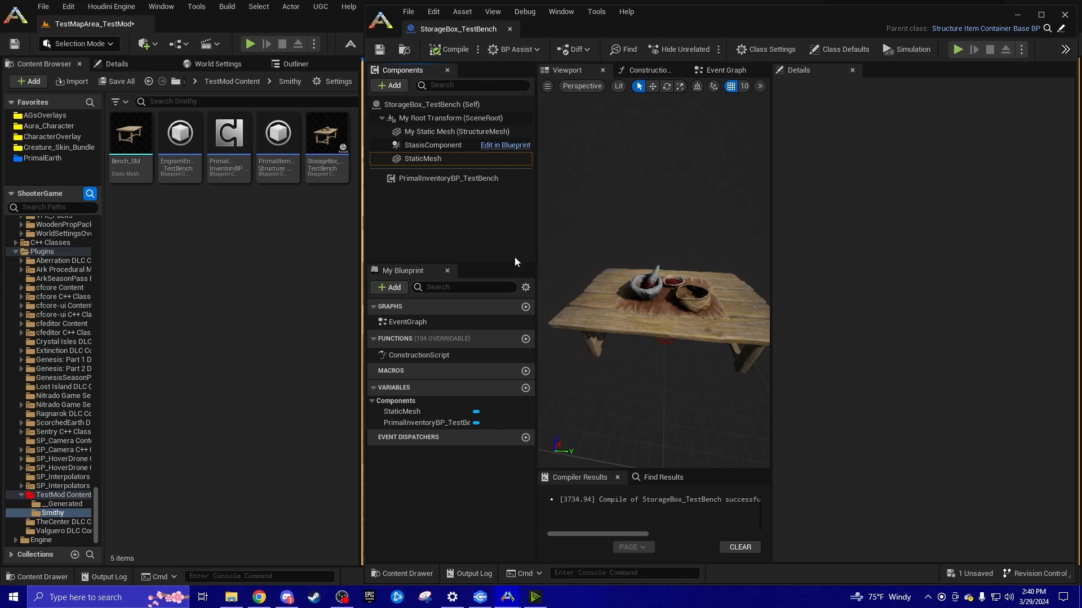
right_drag(692, 270, 718, 277)
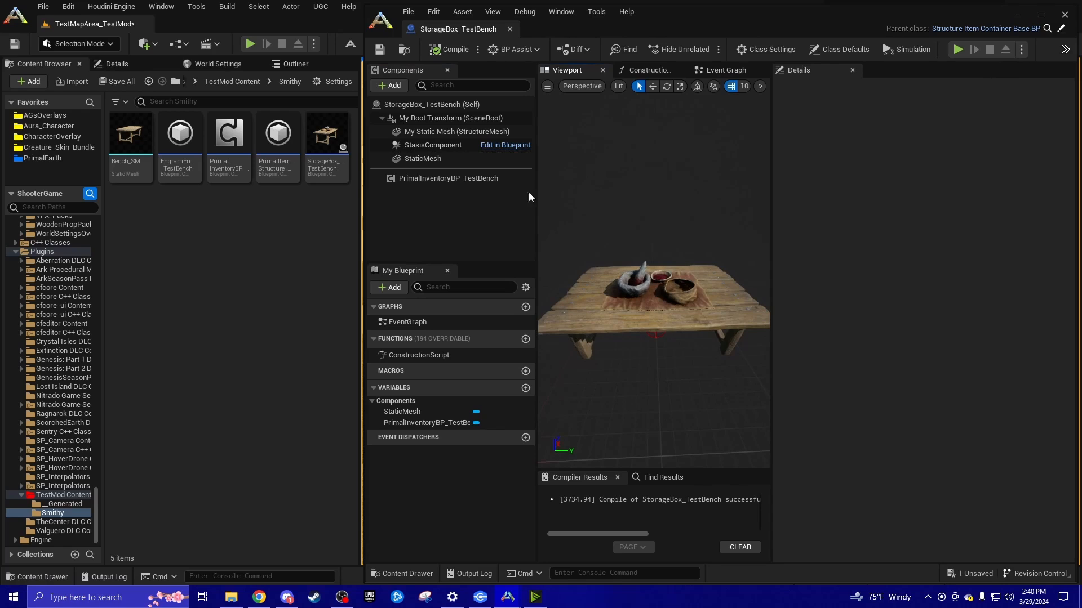
click(440, 159)
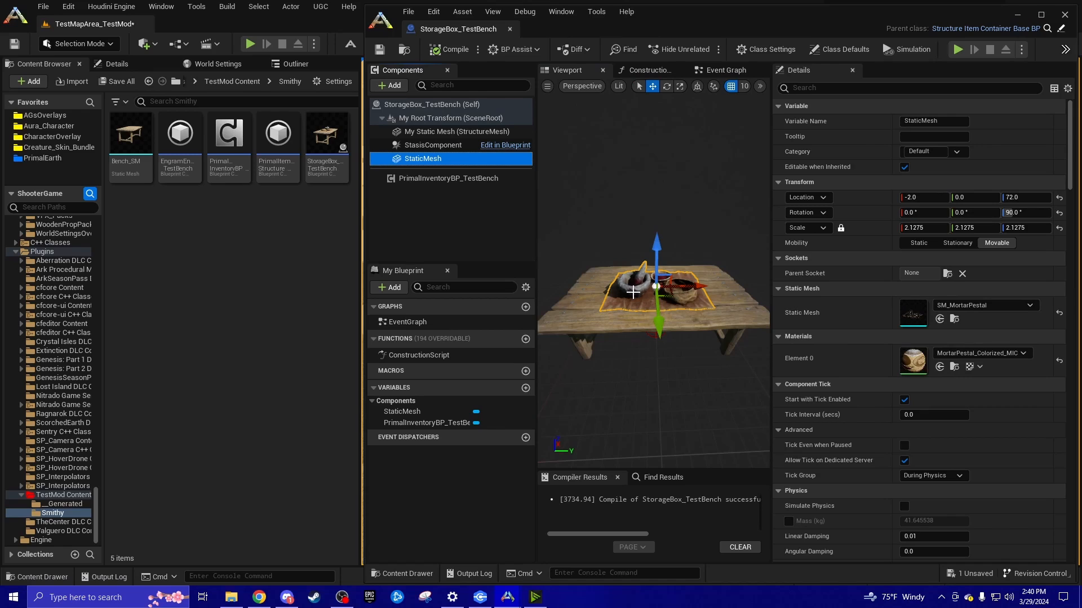
click(445, 232)
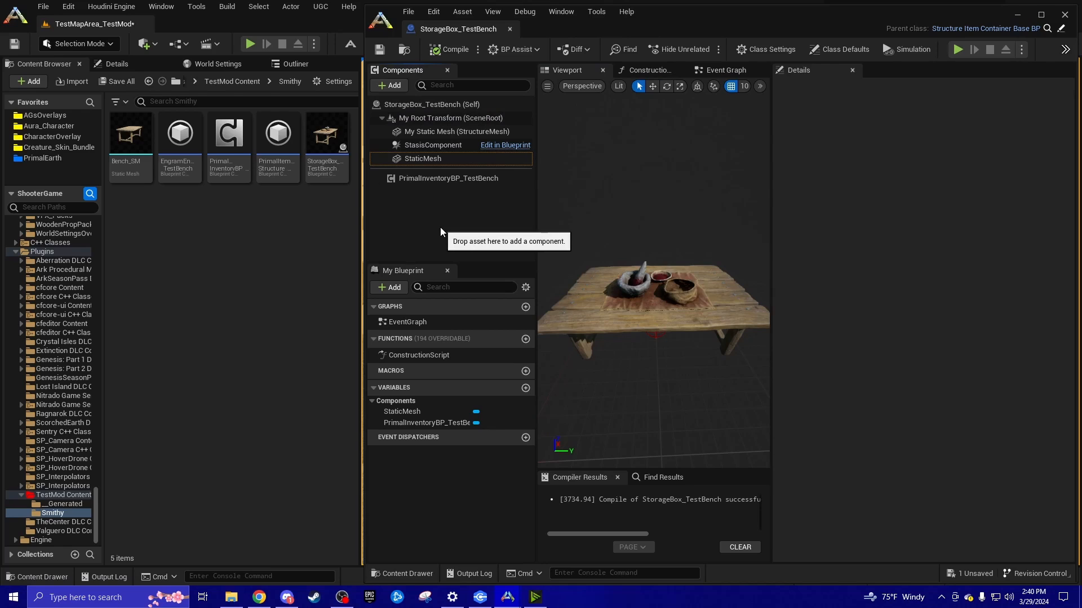
click(266, 248)
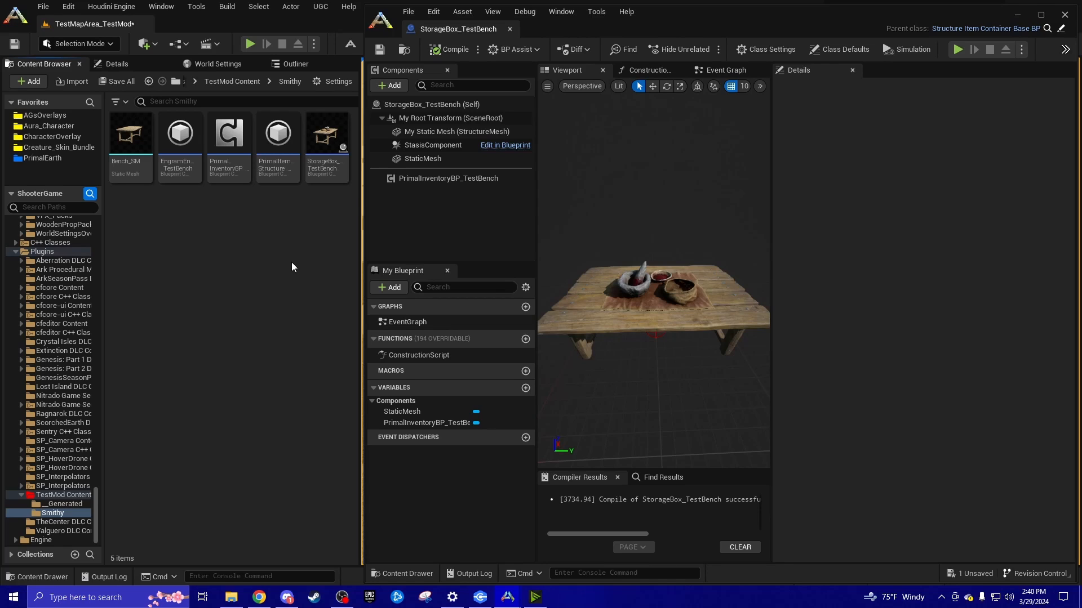
Close the blueprint editor and save the TestMapArea_TestMod level from the TestMod Content folder.
click(61, 493)
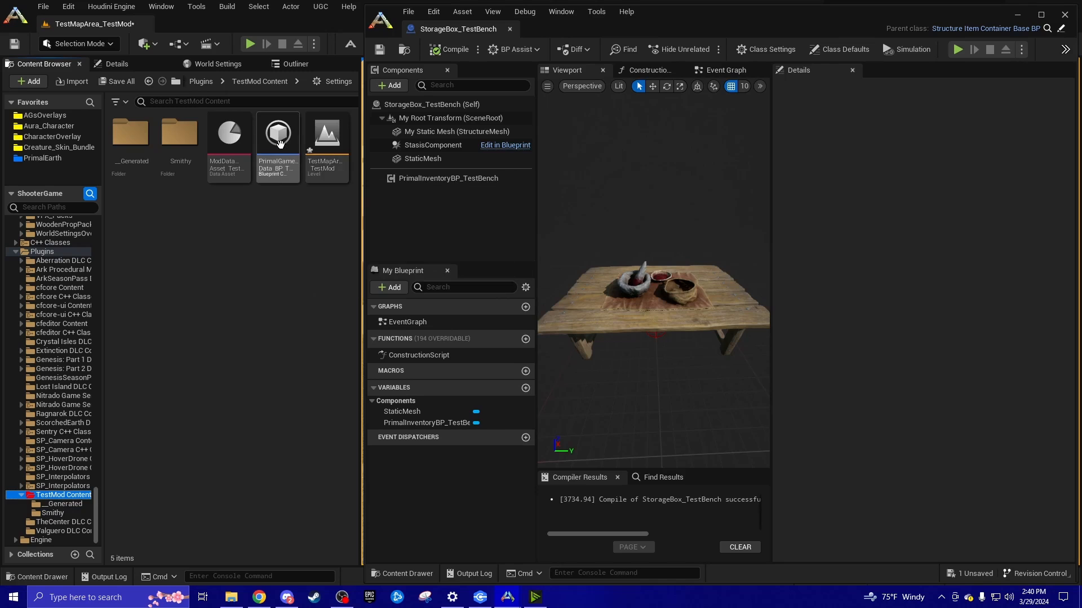
click(1064, 14)
right_click(329, 151)
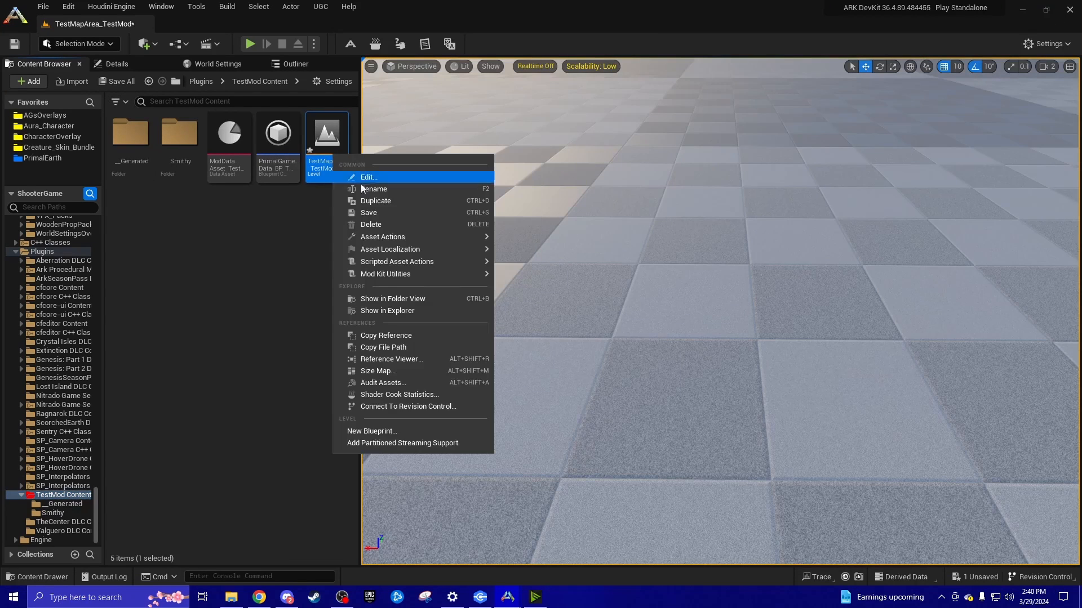
click(349, 212)
Run a short play session in the test level, view the character in third person and end the session.
right_drag(549, 241, 383, 197)
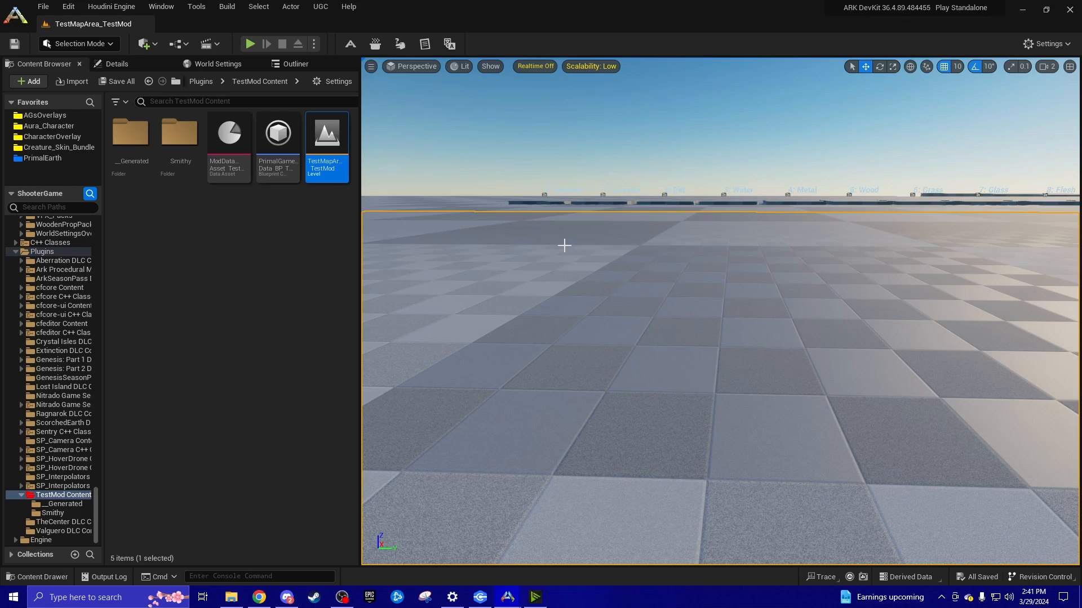
right_drag(401, 220, 82, 228)
mouse_move(391, 220)
right_down()
mouse_move(394, 248)
mouse_move(392, 220)
right_up()
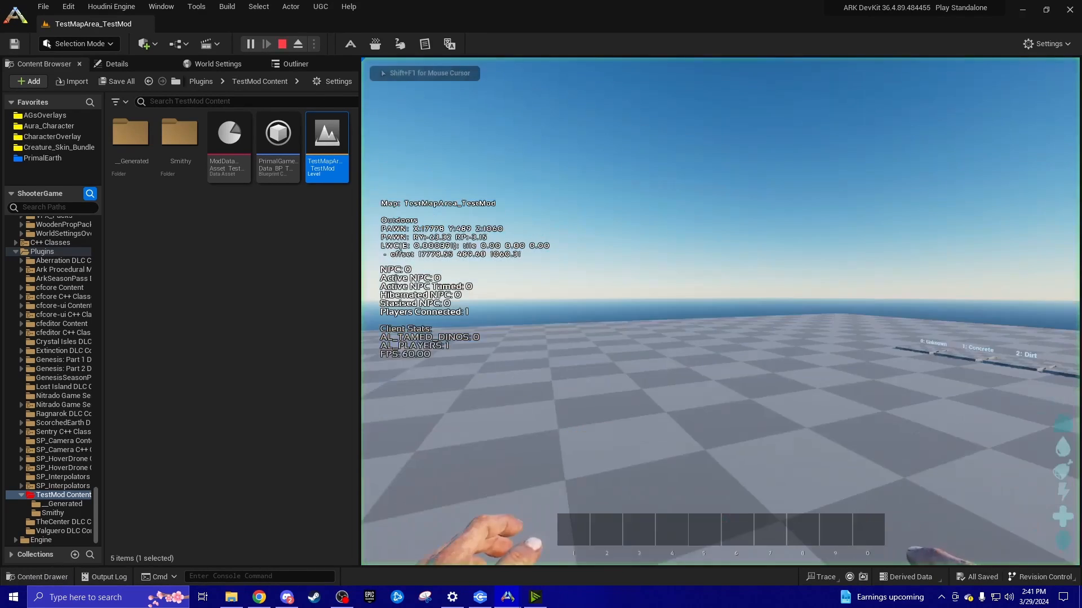
key(grave)
key(Up)
key(Up)
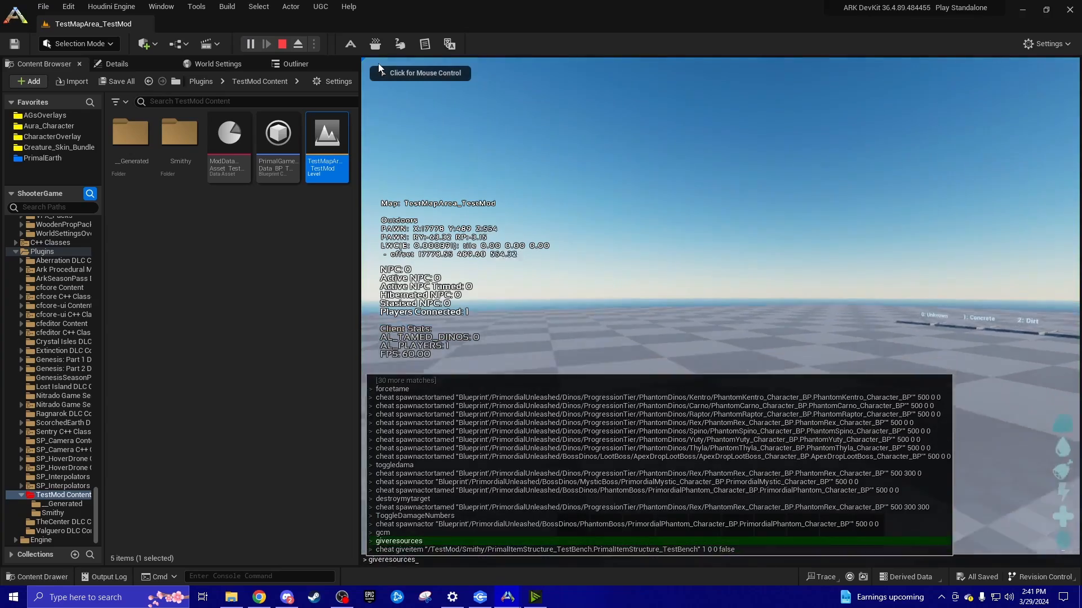
key(grave)
key(grave)
scroll(721, 312, down, 5)
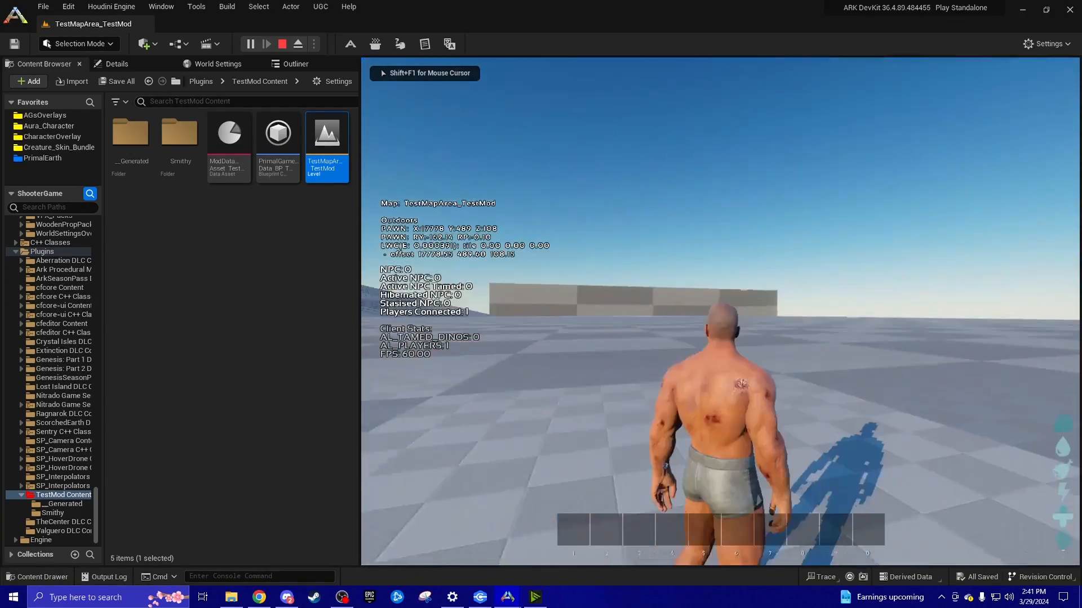
key(k)
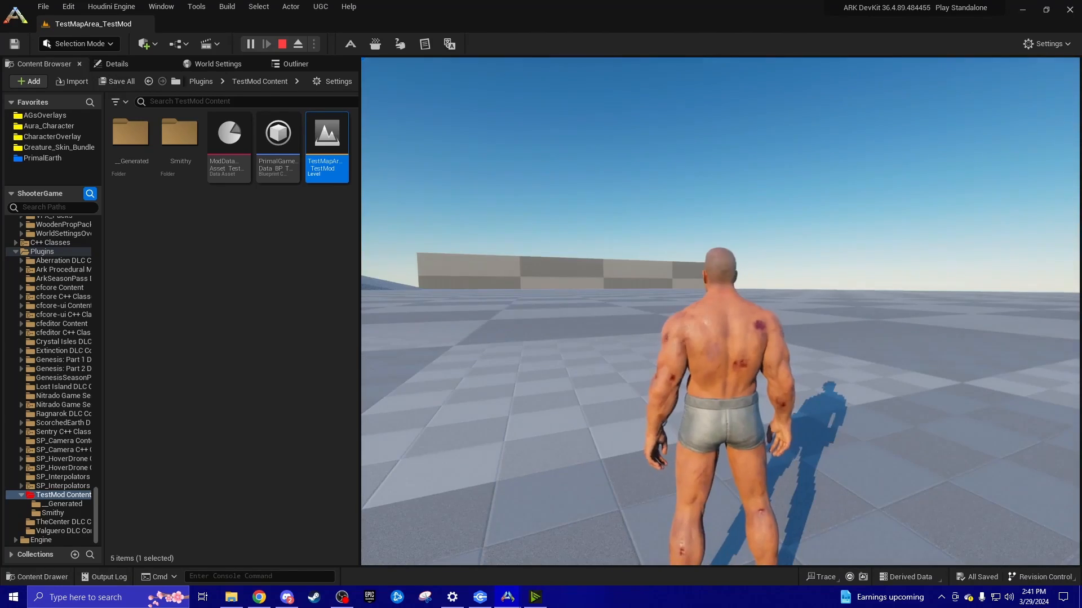
key(Escape)
Open StorageBox_TestBench from the Smithy folder and inspect the complete bench up close in its viewport.
double_click(179, 134)
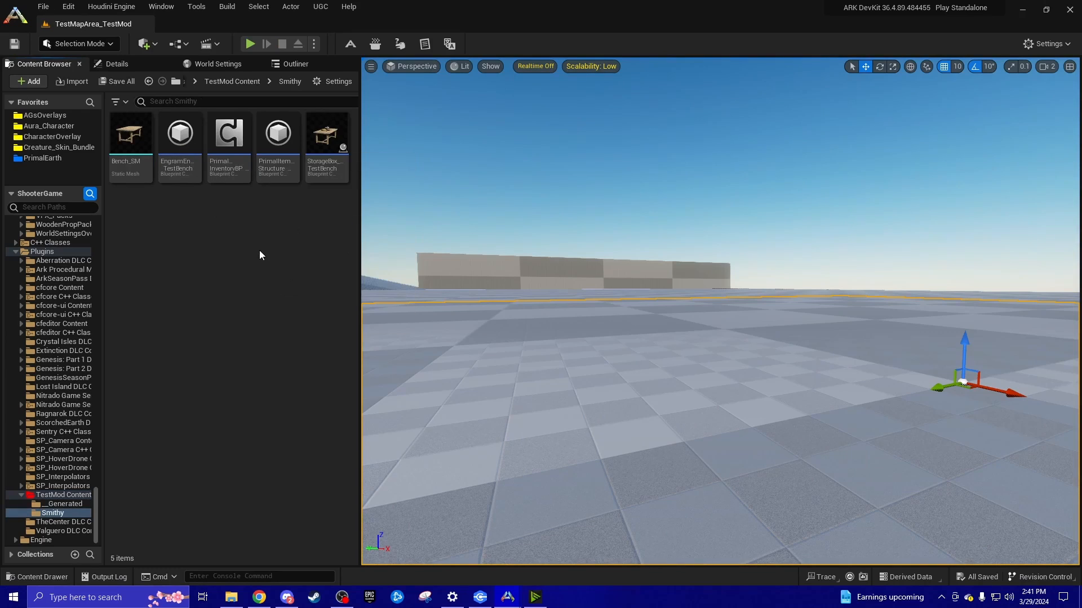
click(331, 173)
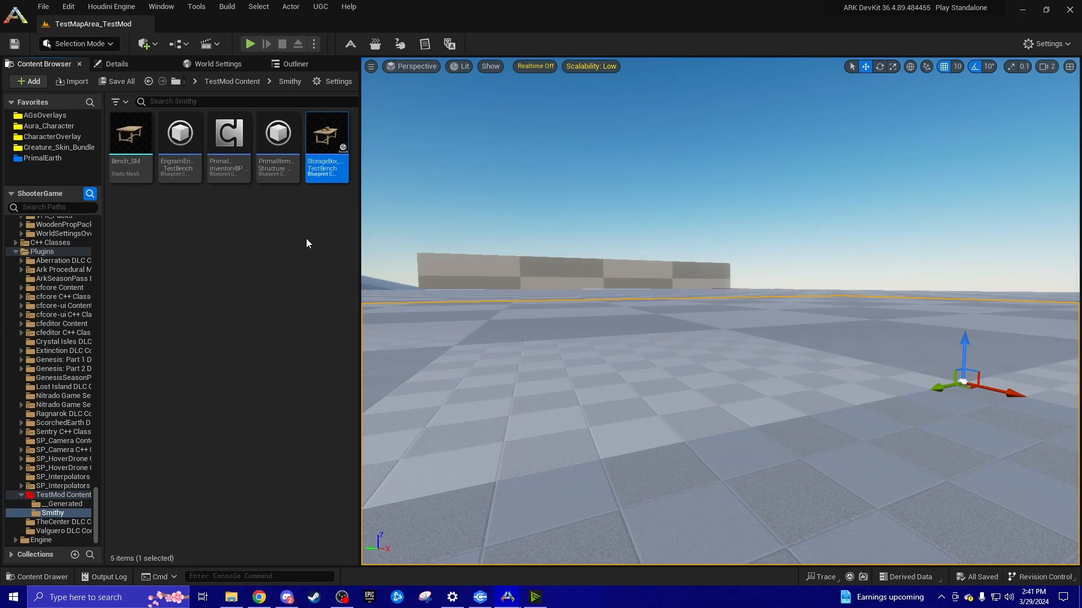
double_click(328, 148)
click(567, 70)
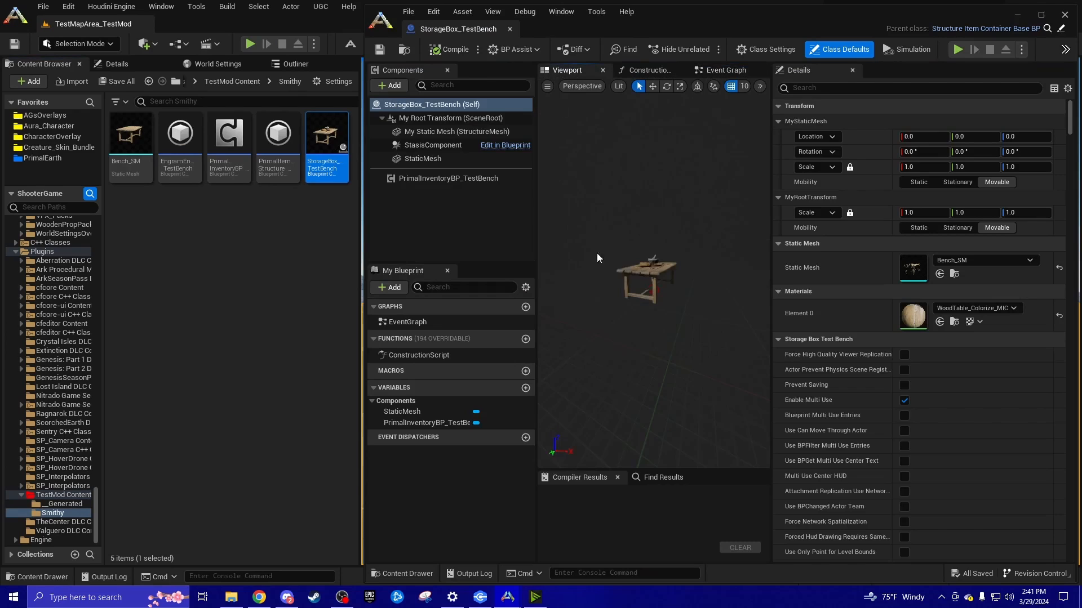
right_drag(597, 252, 673, 232)
key(w)
key(s)
key(w)
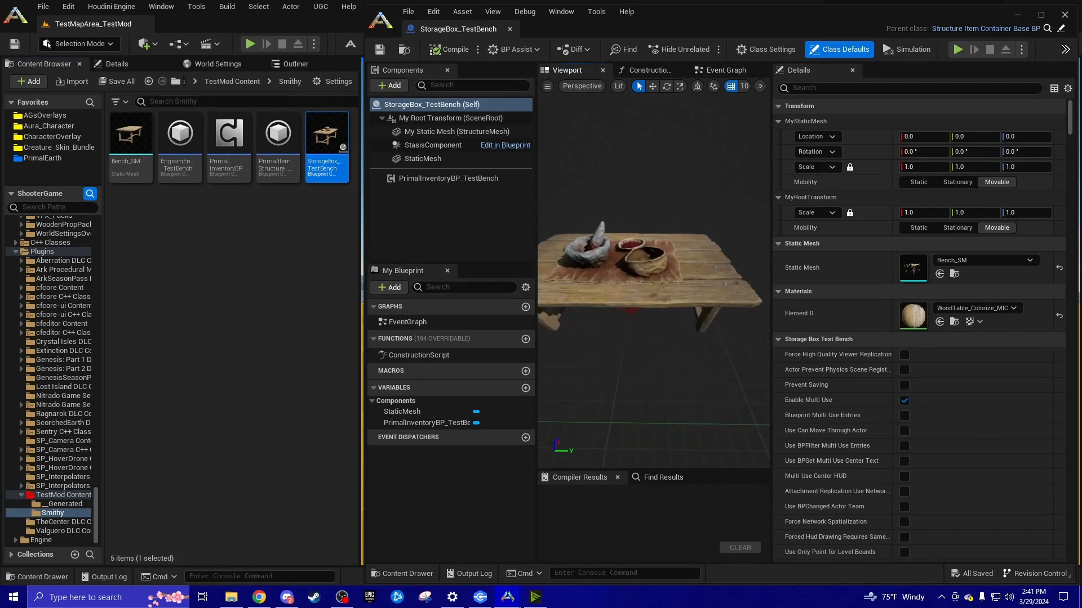
drag(597, 240, 625, 240)
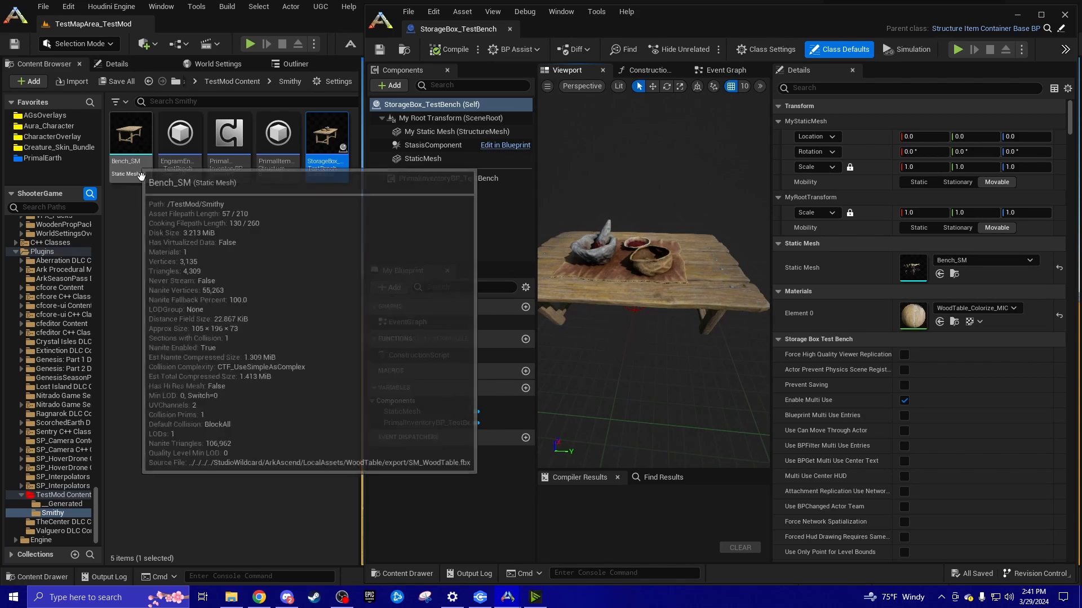
click(227, 258)
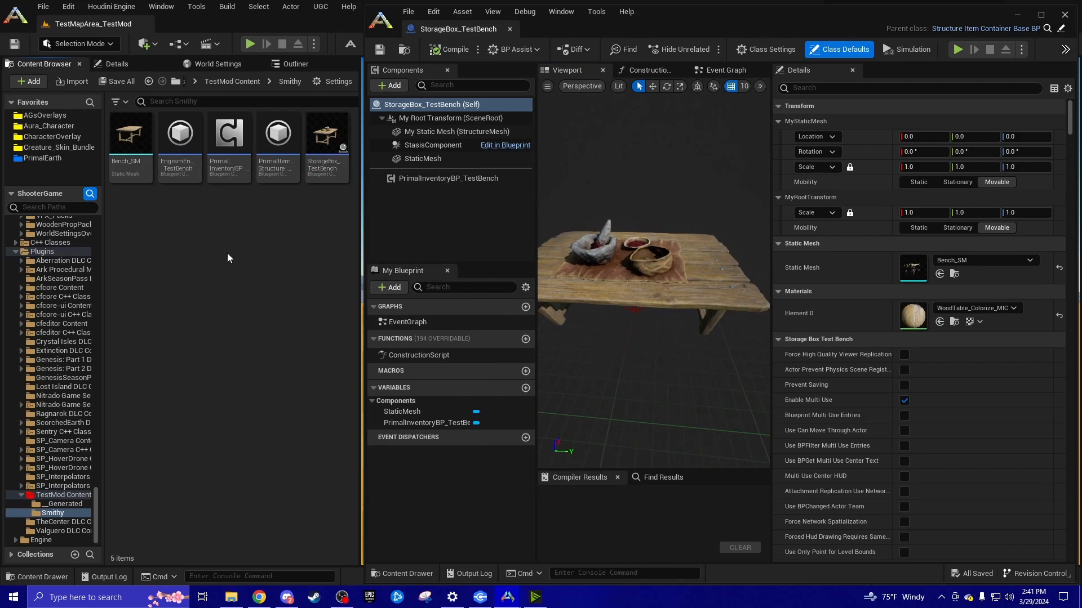
Filter the blueprint's details by "geo", check the Soft Destruction Geo Collection Asset setting, and return to the level editor.
click(813, 88)
text(geo)
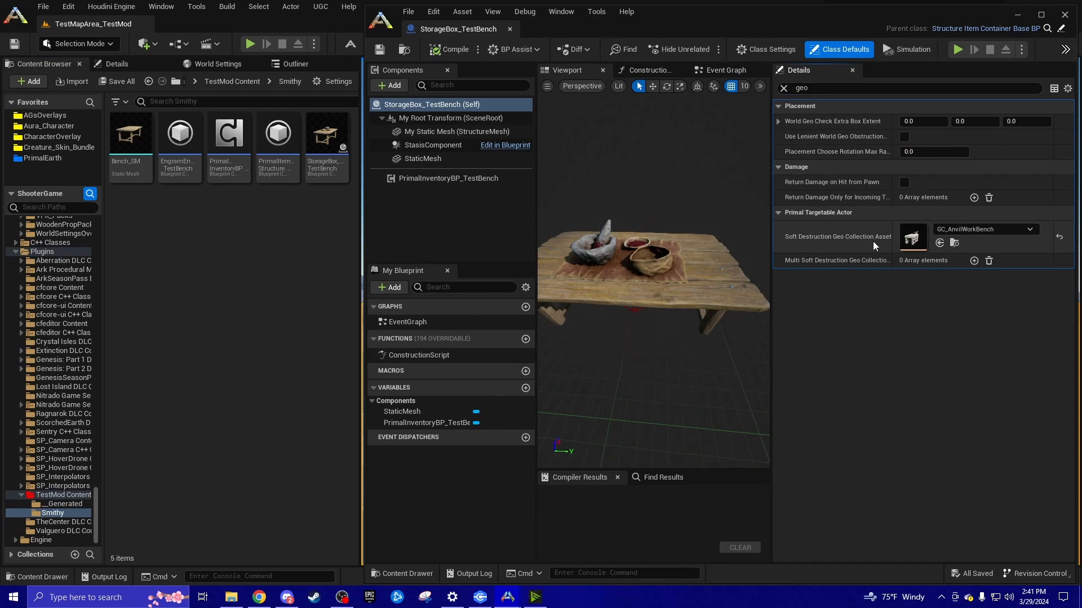
drag(770, 237, 757, 237)
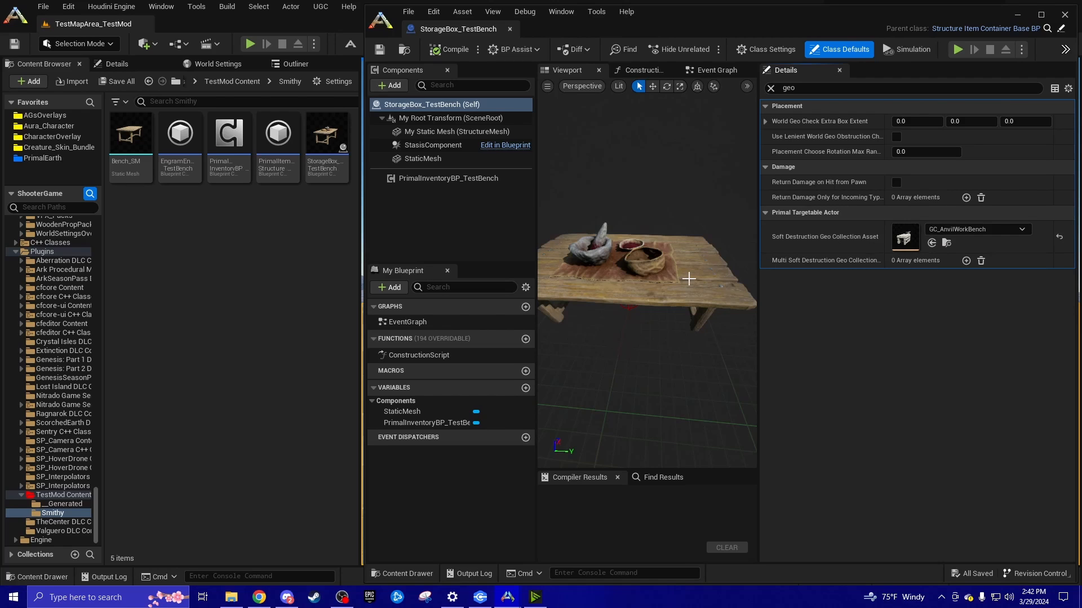
click(1017, 14)
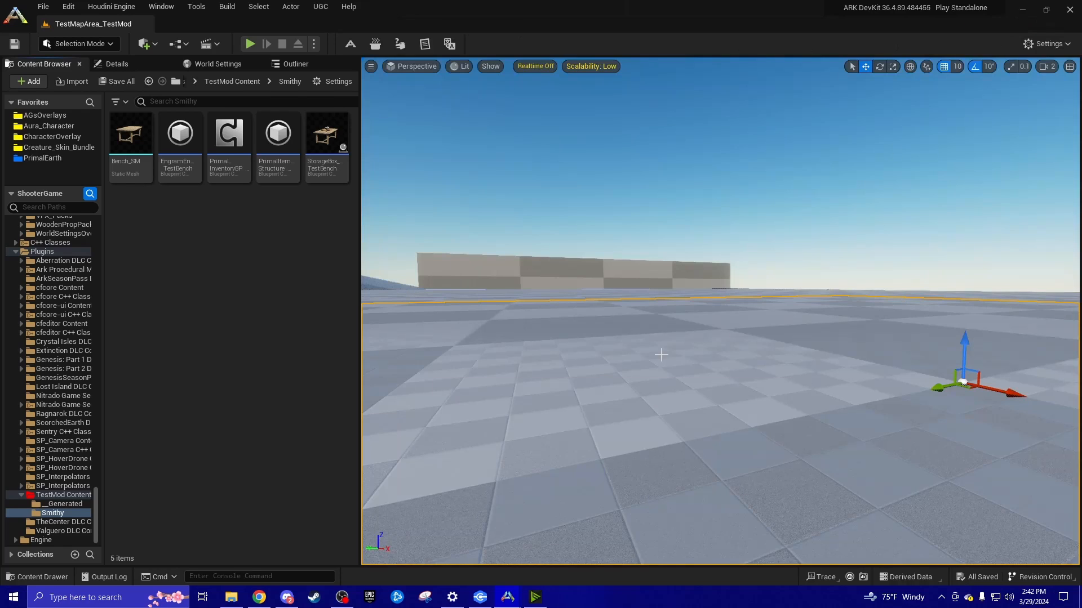
Start a play session at a spot in the test level, rerun the last console command, and place the Test Bench from the inventory.
right_click(673, 416)
click(718, 416)
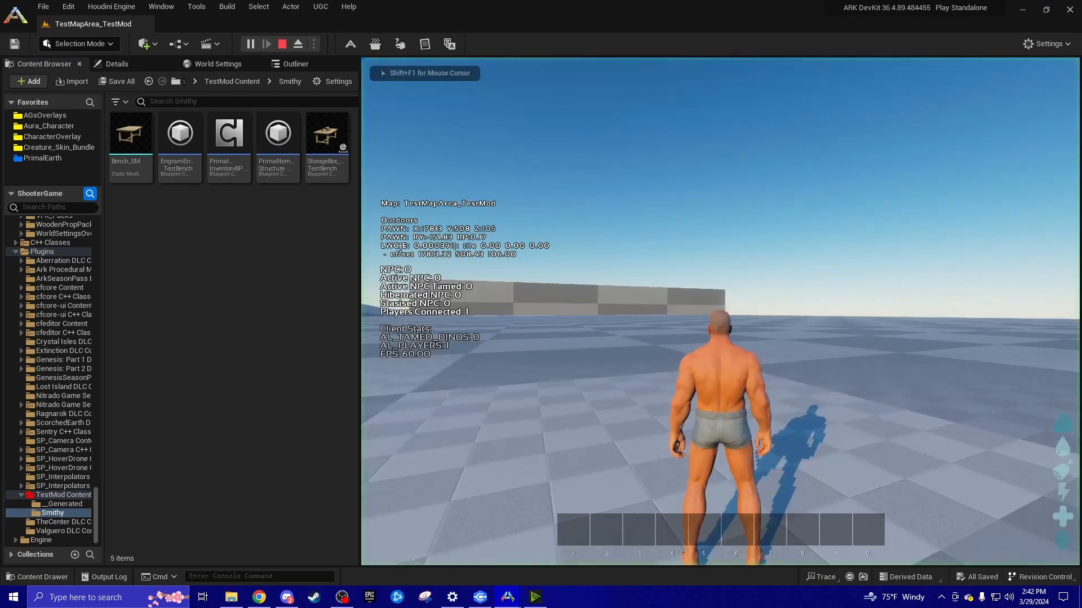
key(grave)
key(Up)
key(Return)
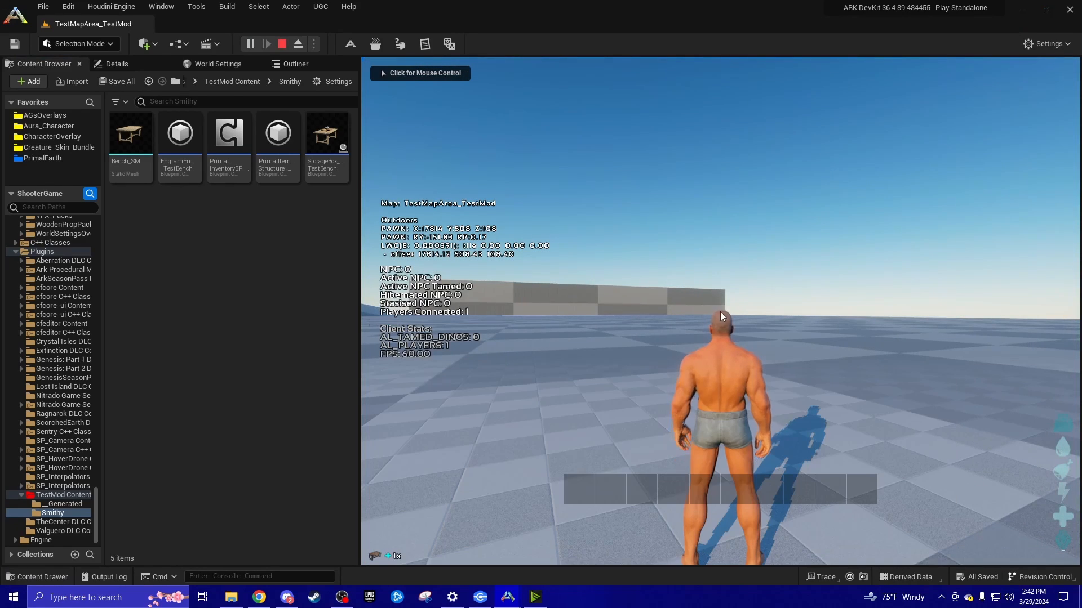
key(i)
double_click(486, 220)
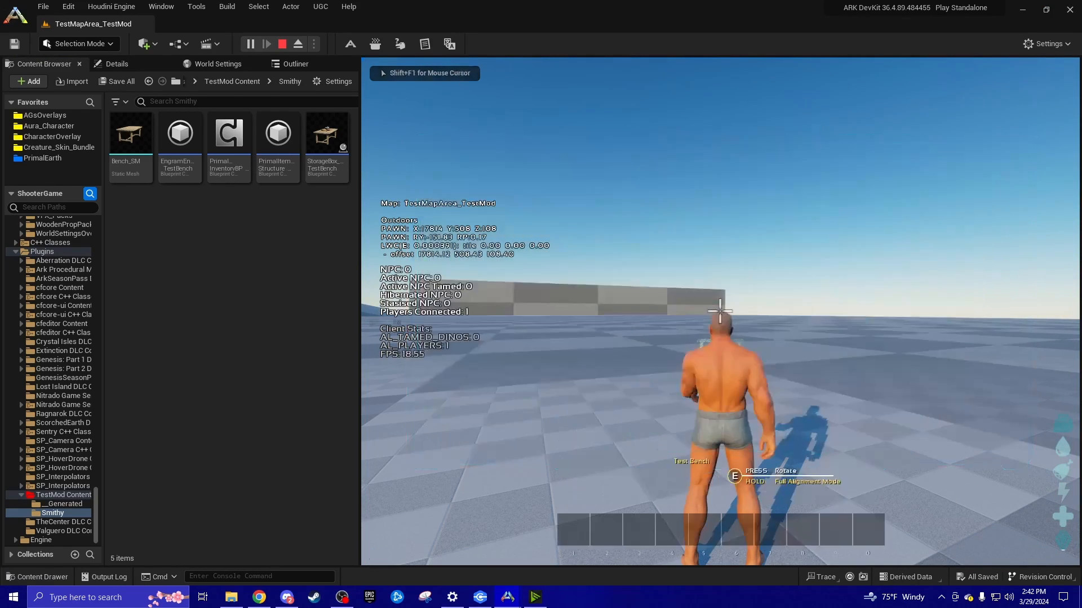
click(720, 311)
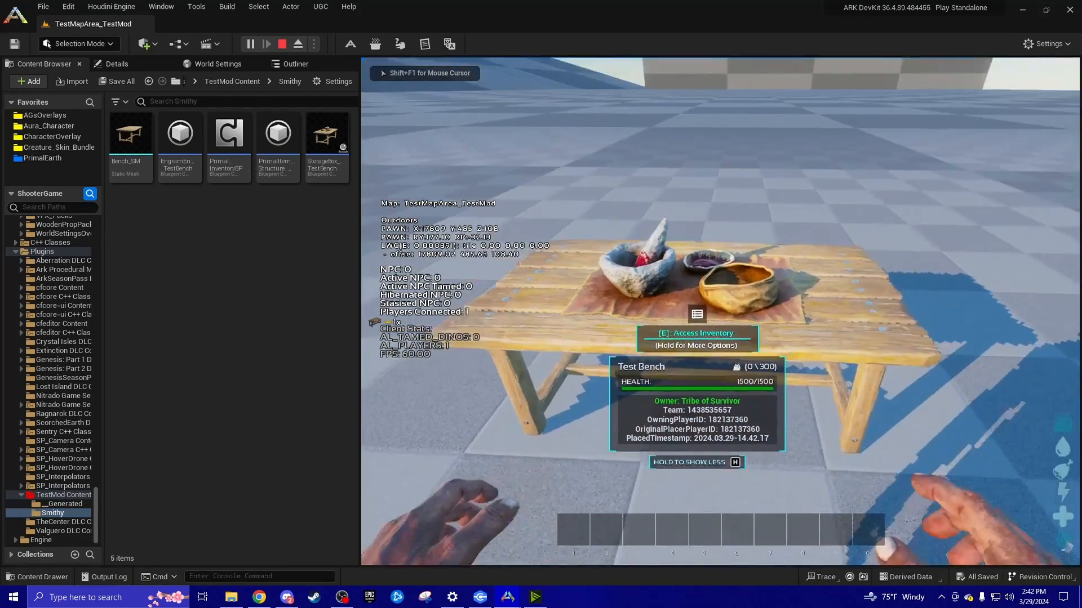
Demolish the placed Test Bench and examine its destruction debris from several sides.
key(e)
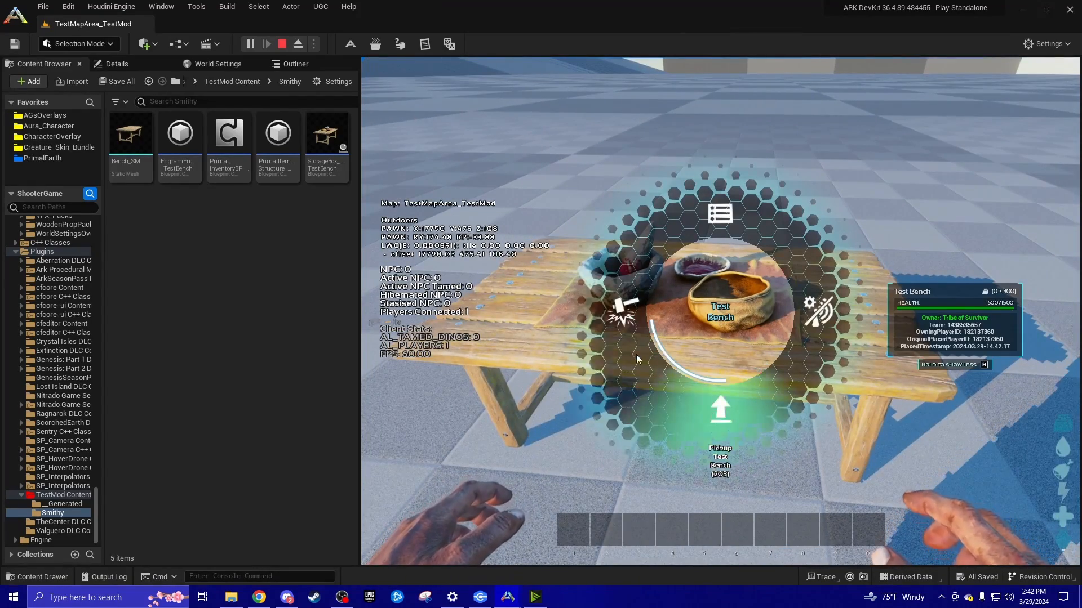
click(622, 312)
key(s)
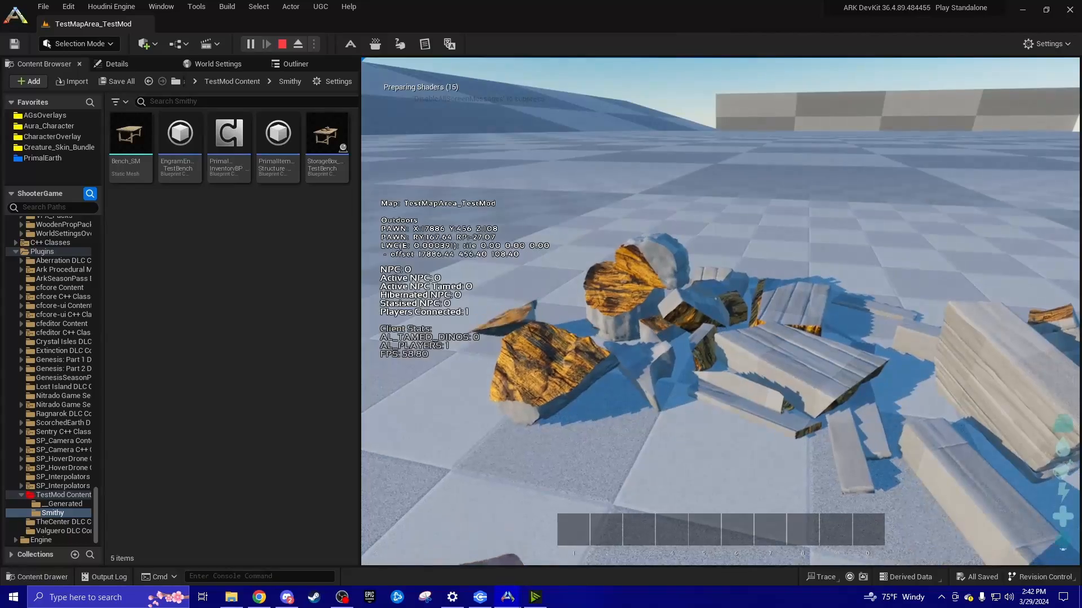
key(d)
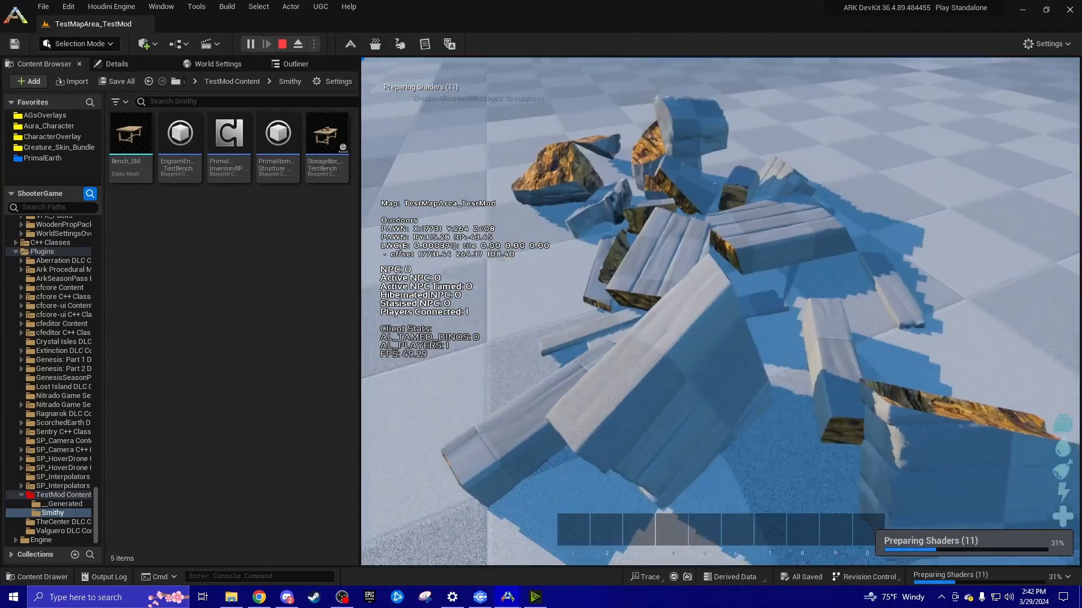
key(a)
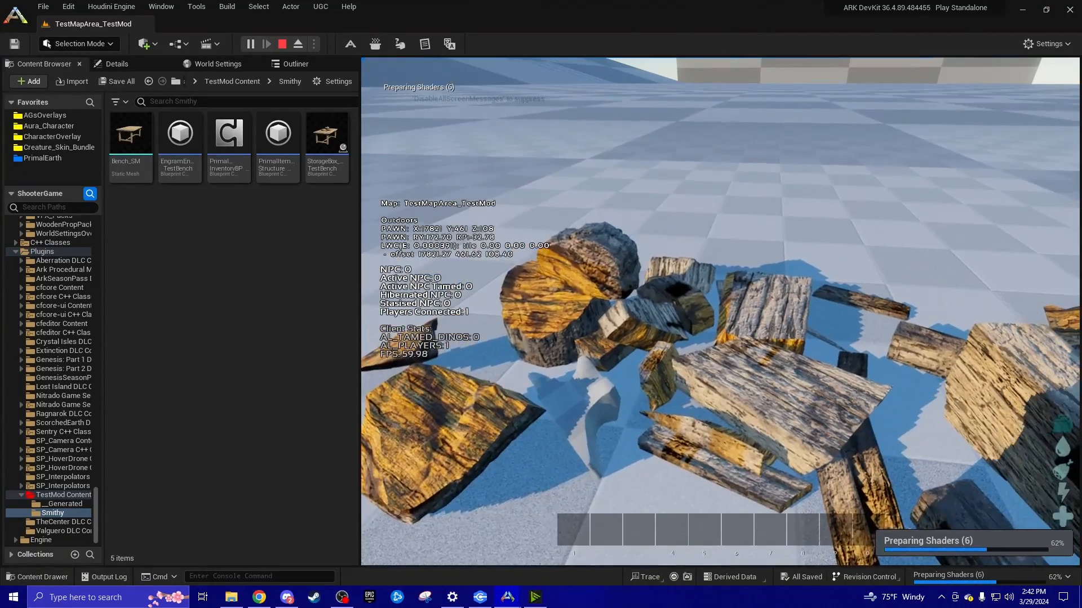
End the play session and recheck the Soft Destruction Geo Collection Asset of StorageBox_TestBench.
key(shift+F1)
key(Escape)
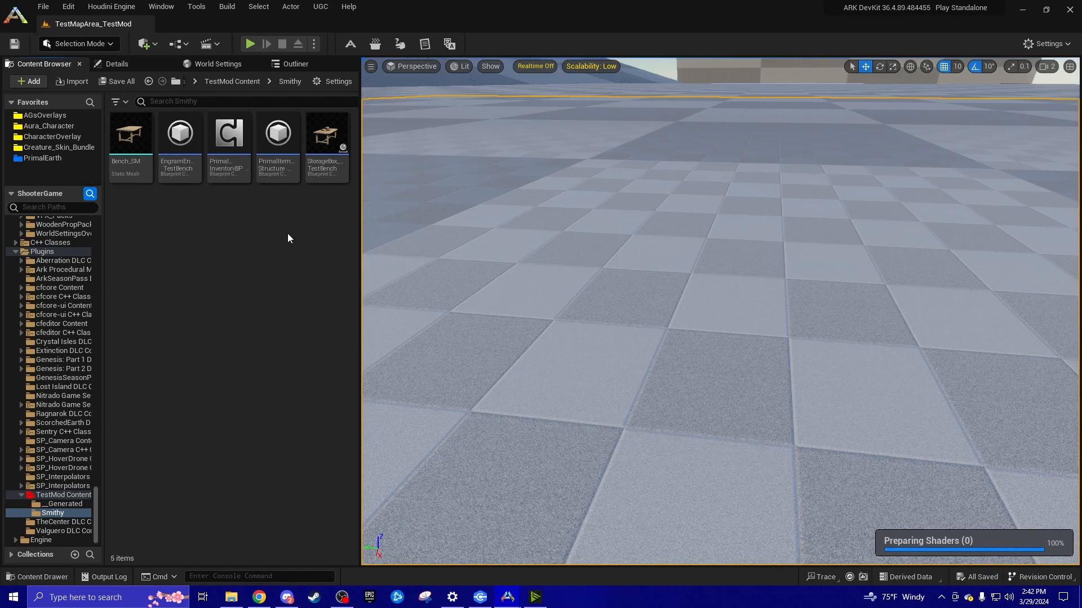
double_click(326, 135)
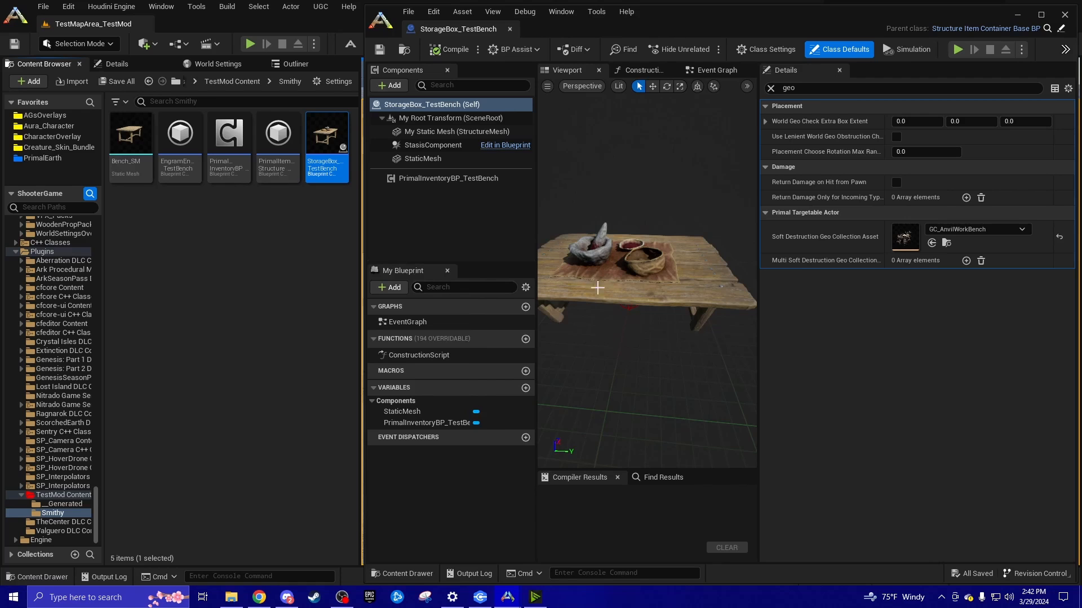
click(1018, 16)
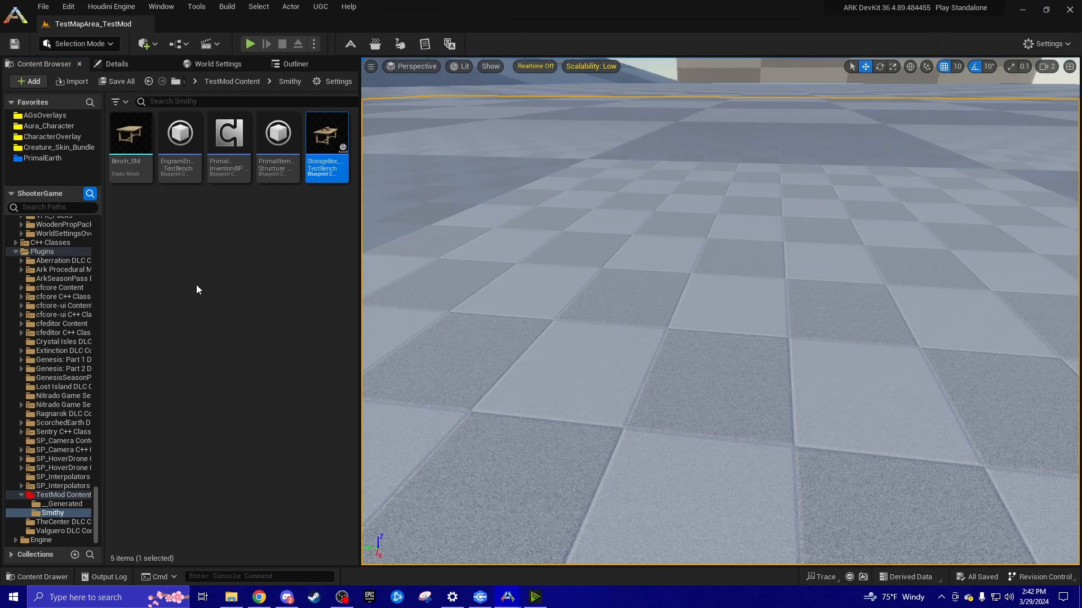
Place the Bench_SM static mesh from the Smithy folder on the test level's floor.
click(135, 169)
drag(181, 194, 699, 332)
right_drag(698, 333, 376, 203)
scroll(690, 347, down, 5)
key(w)
key(s)
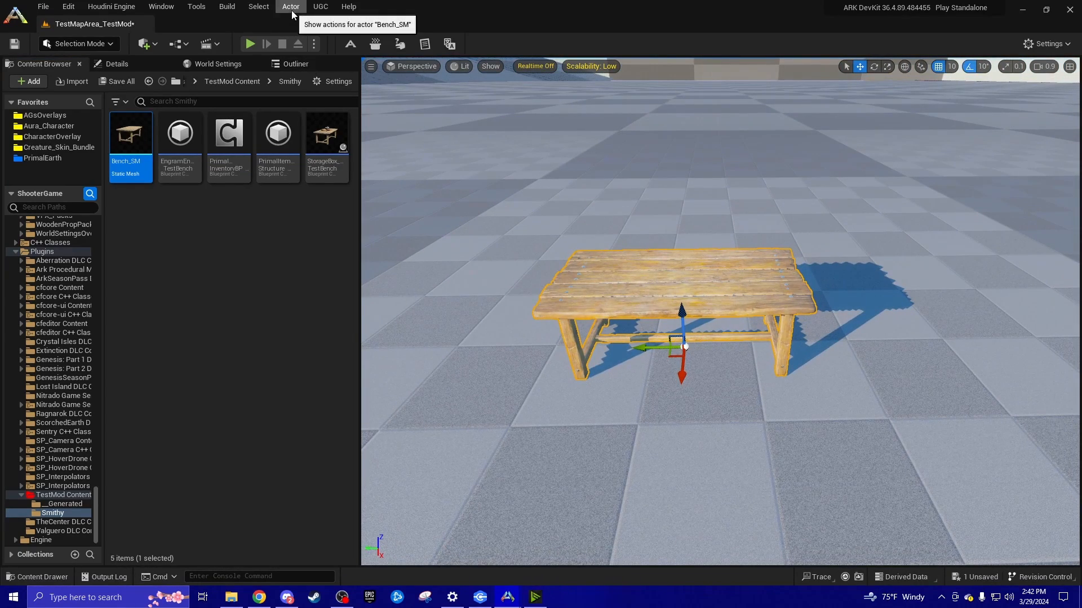
Switch the level editor to Fracture mode and show the Fracture settings for the placed bench.
click(94, 44)
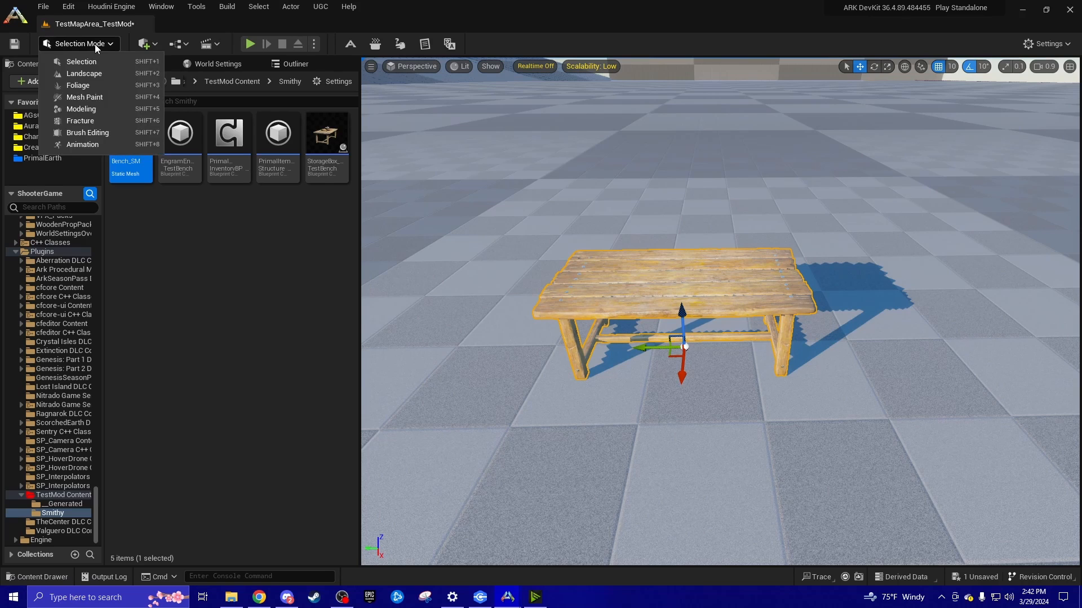
click(79, 121)
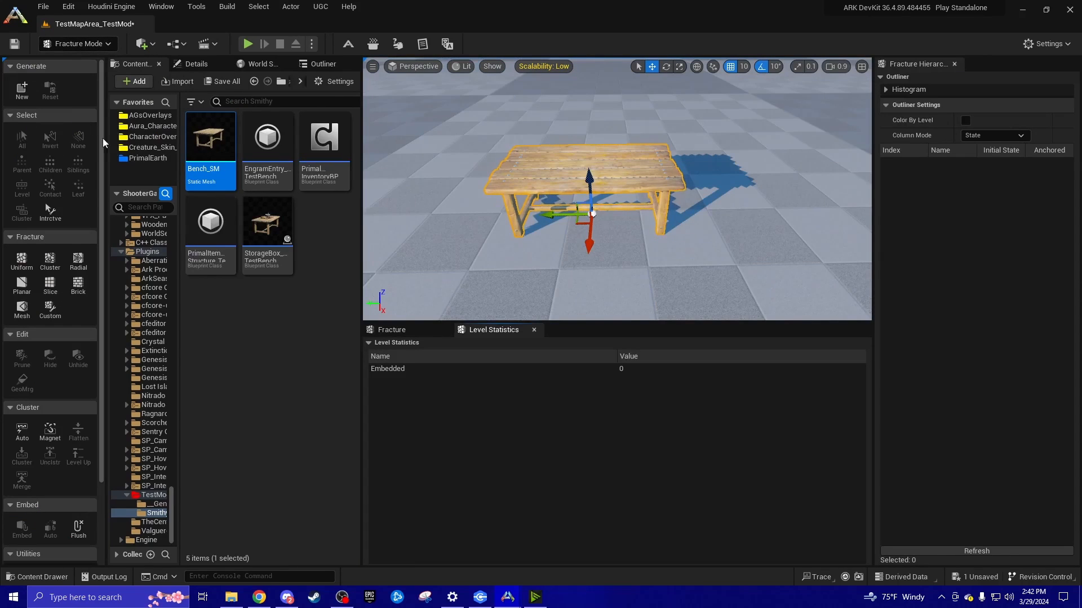
click(318, 340)
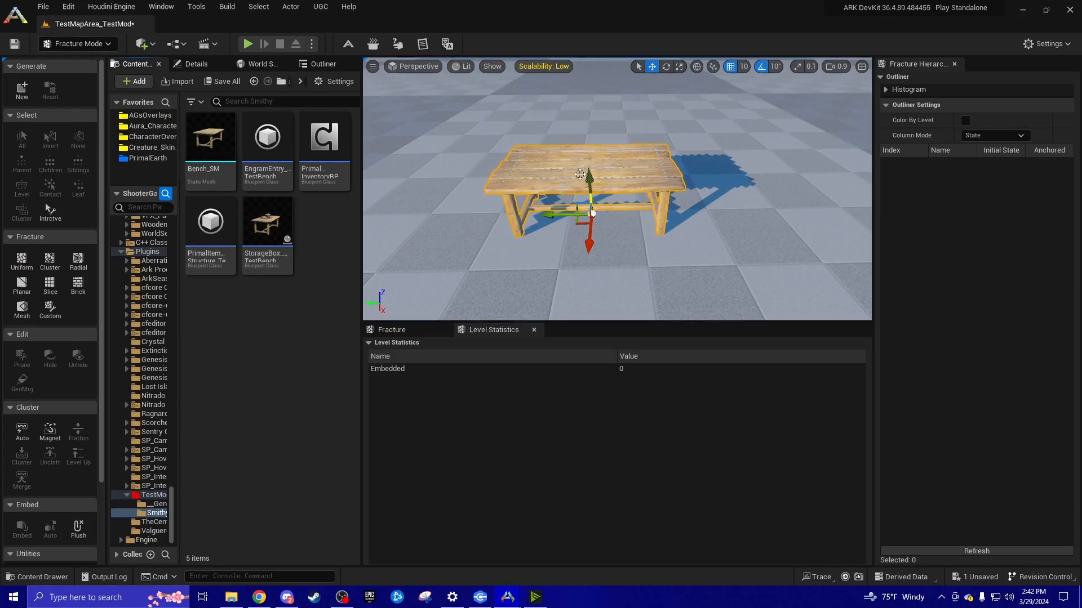
right_drag(537, 178, 528, 165)
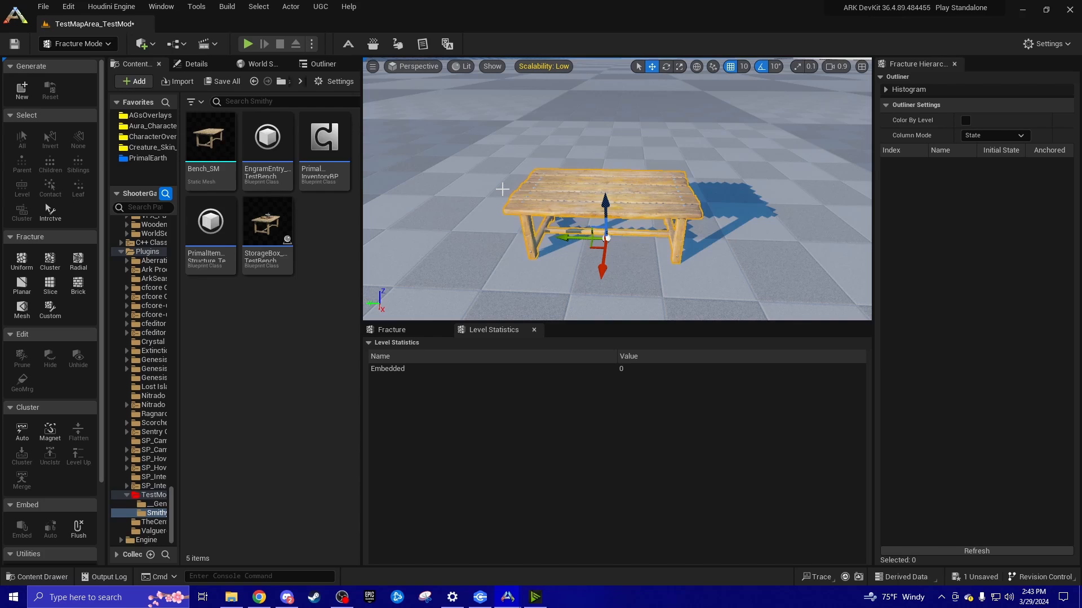
click(414, 331)
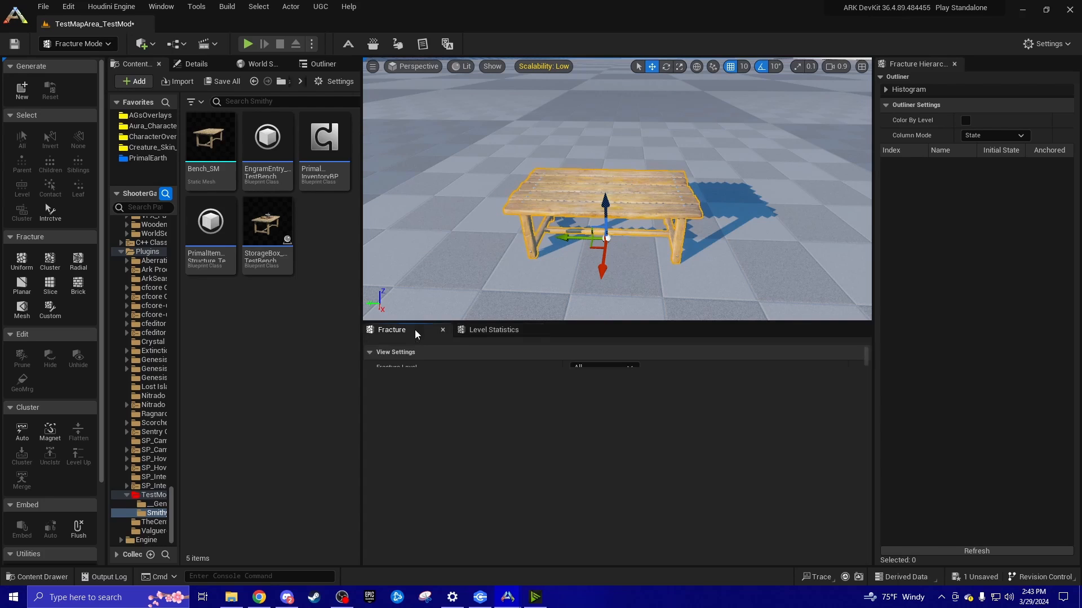
Create a geometry collection named GCBench_SM from the bench in TestMod Content's Smithy folder.
click(22, 90)
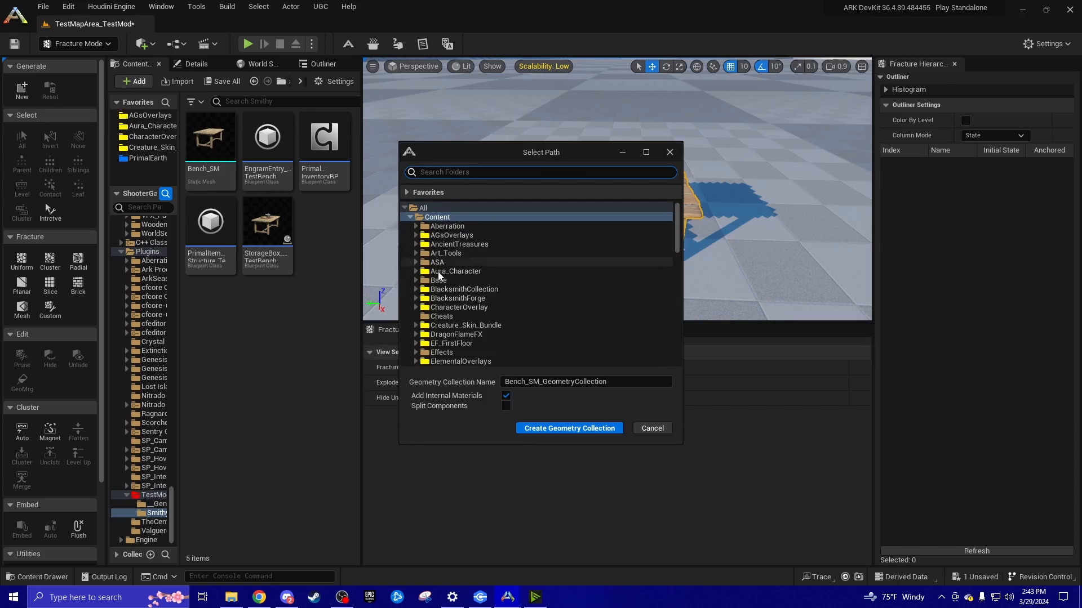
drag(676, 223, 676, 311)
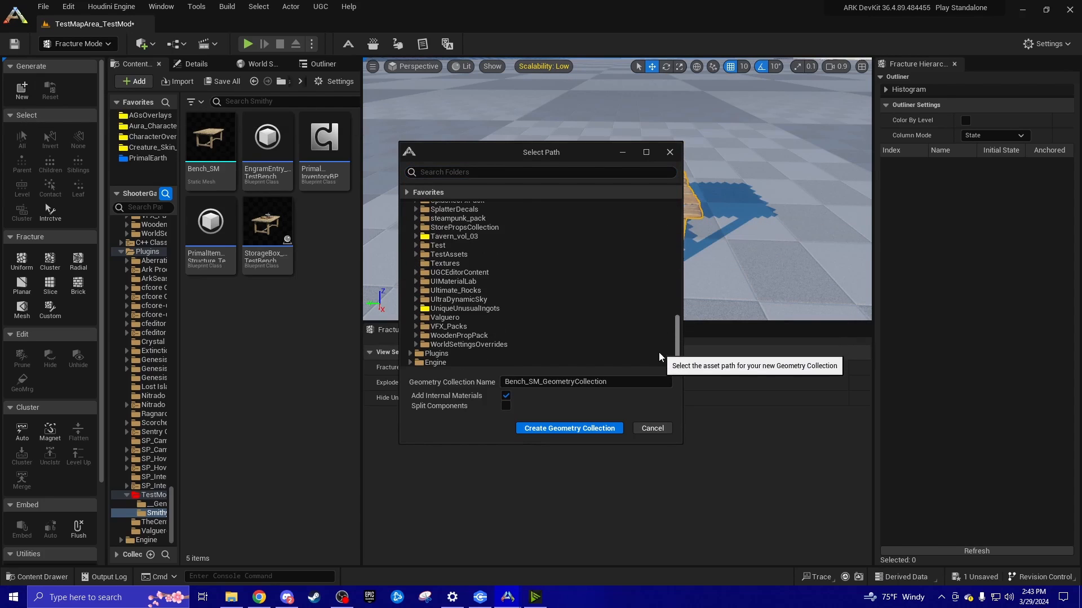
scroll(457, 342, down, 10)
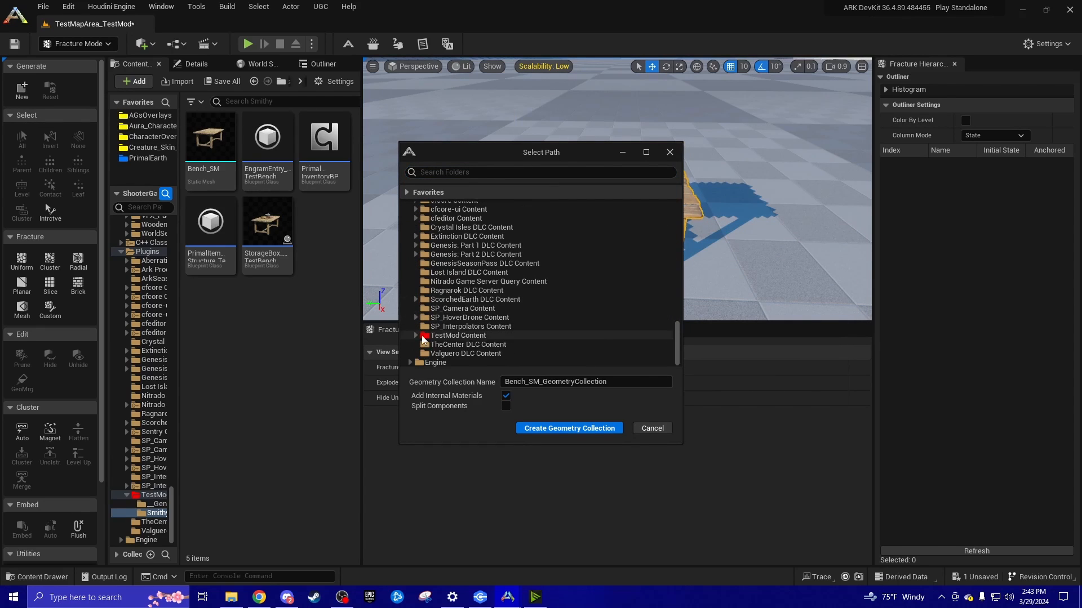
click(449, 336)
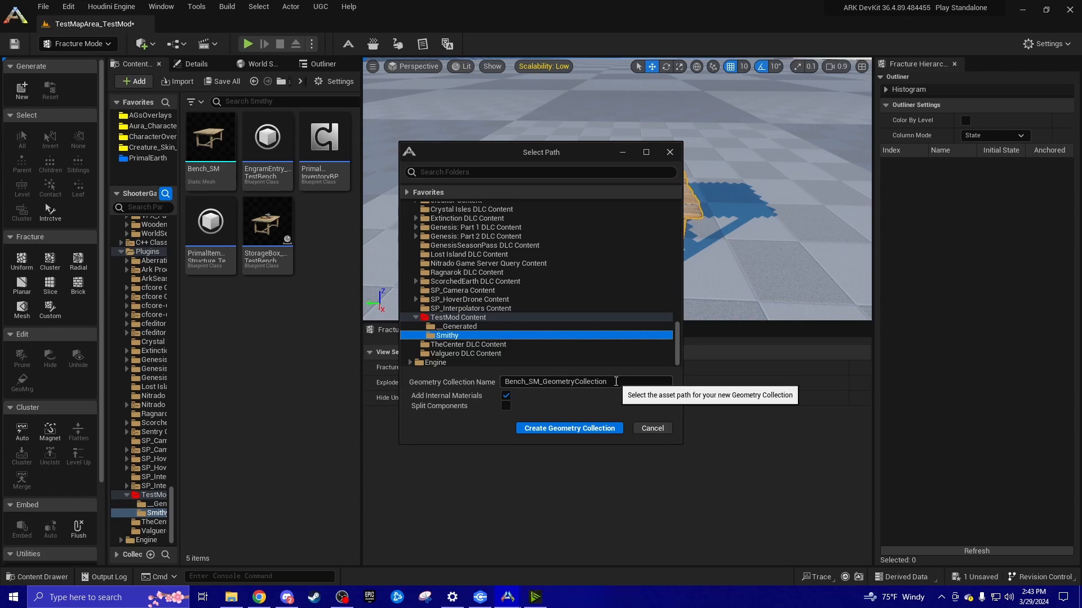
drag(614, 383, 540, 389)
key(BackSpace)
key(Home)
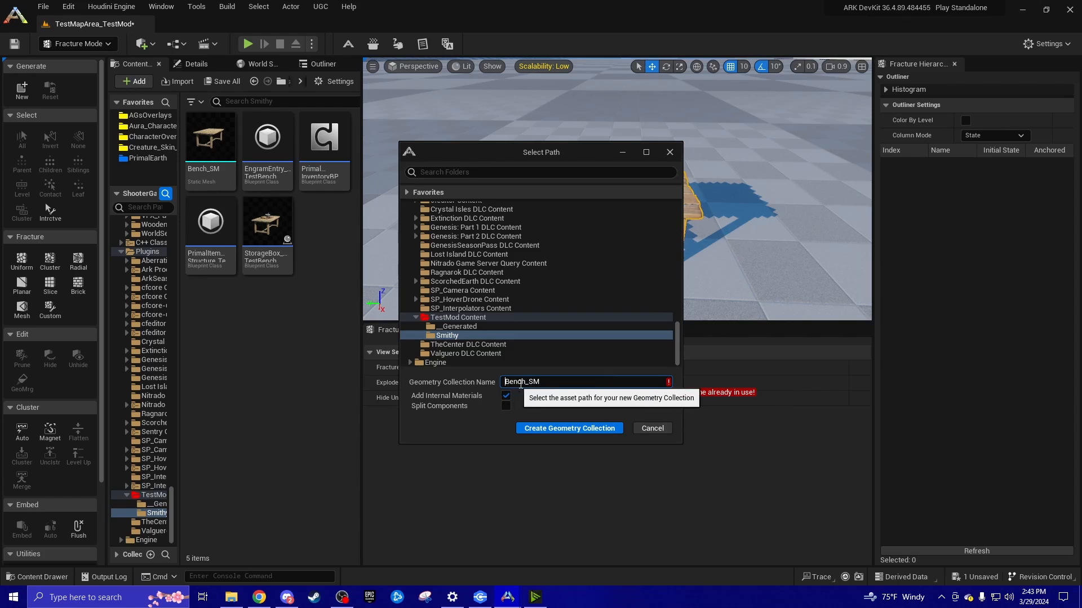
text(GC)
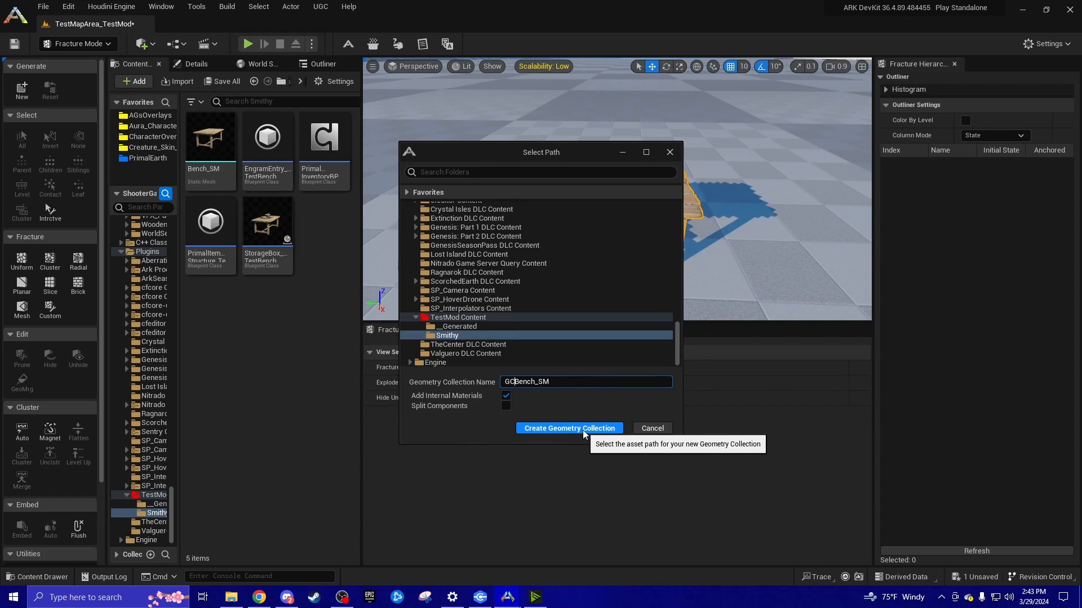
click(449, 337)
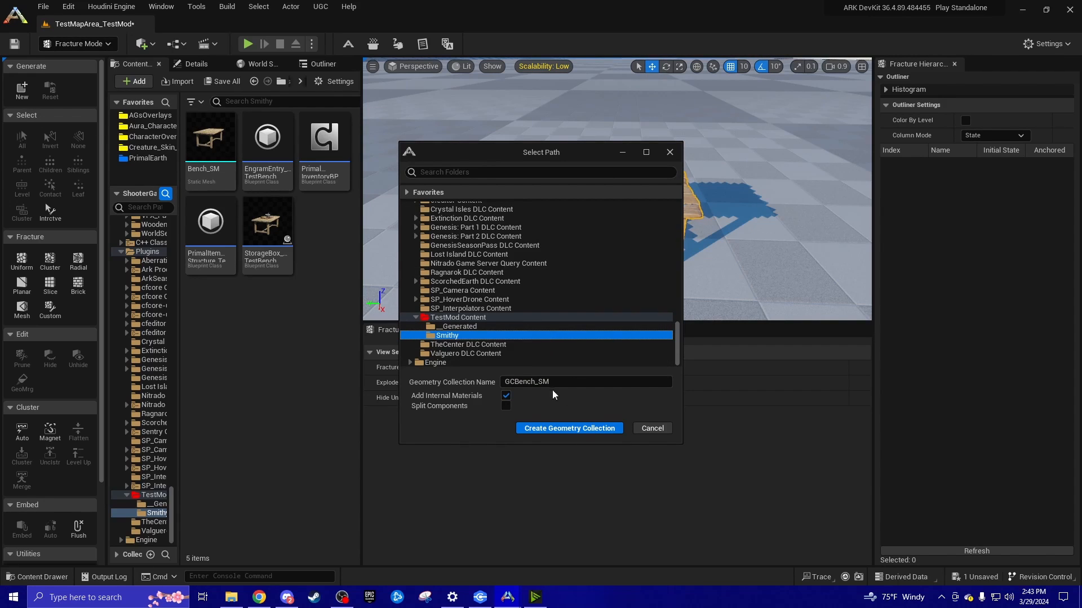
click(572, 431)
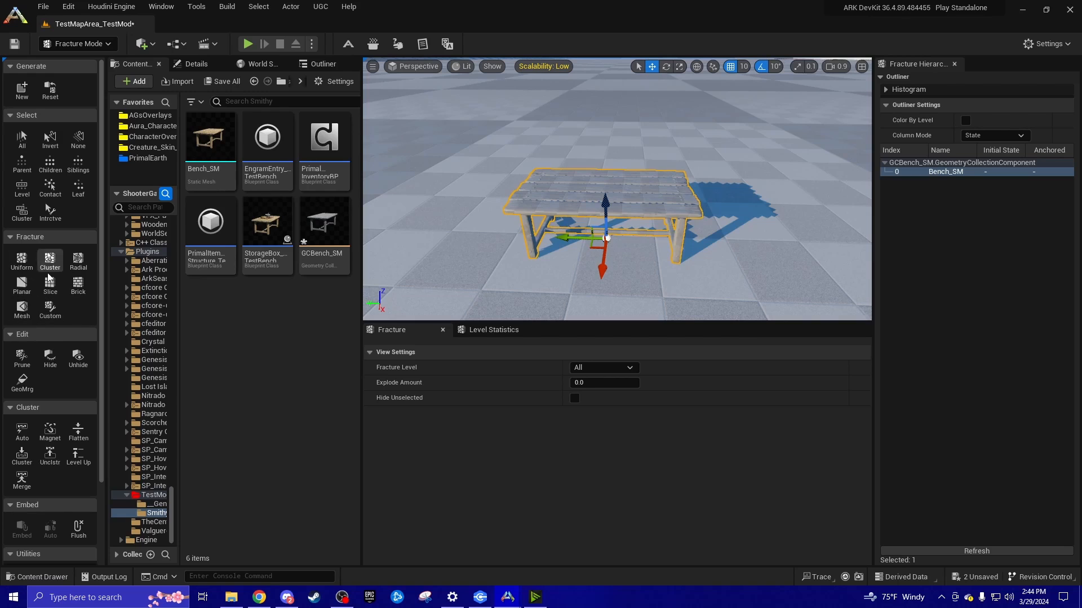
Fracture the GCBench_SM geometry collection with the Uniform tool, setting Min Voronoi Sites to 10.
click(22, 262)
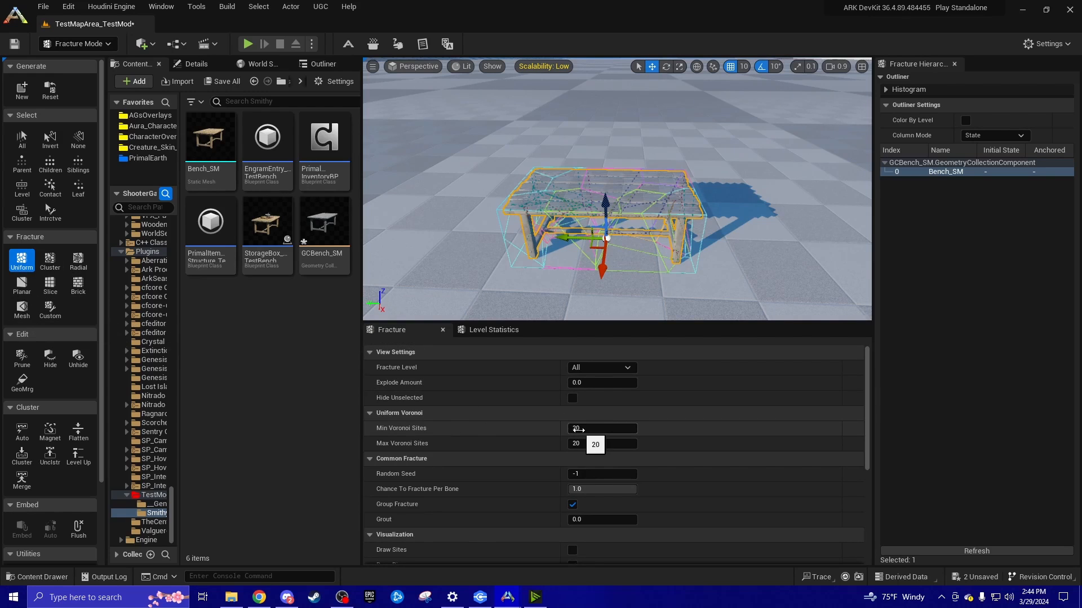
click(587, 429)
text(10)
click(539, 432)
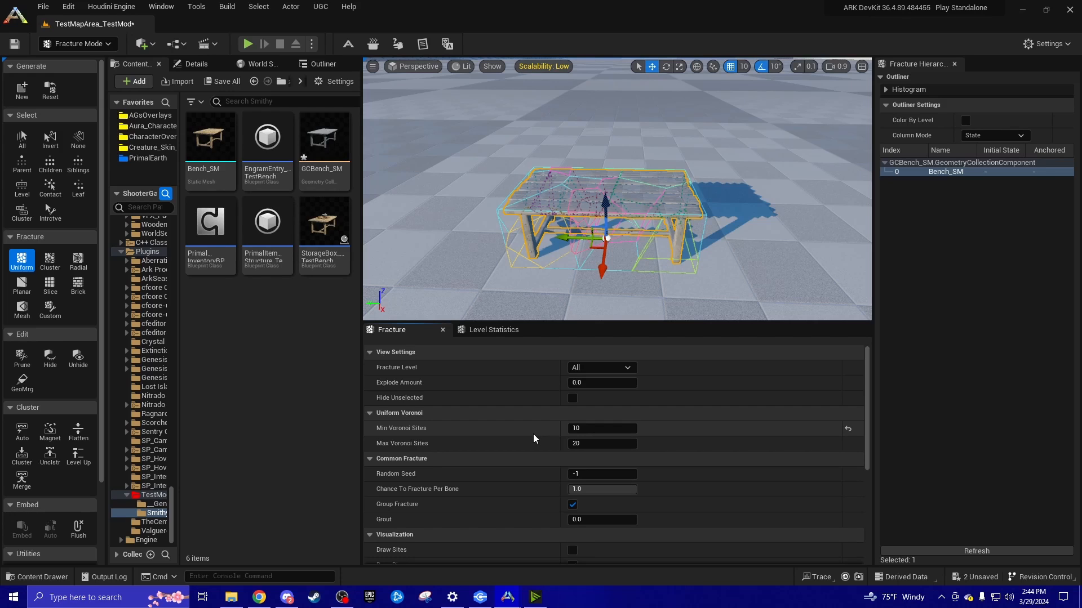
scroll(533, 440, down, 6)
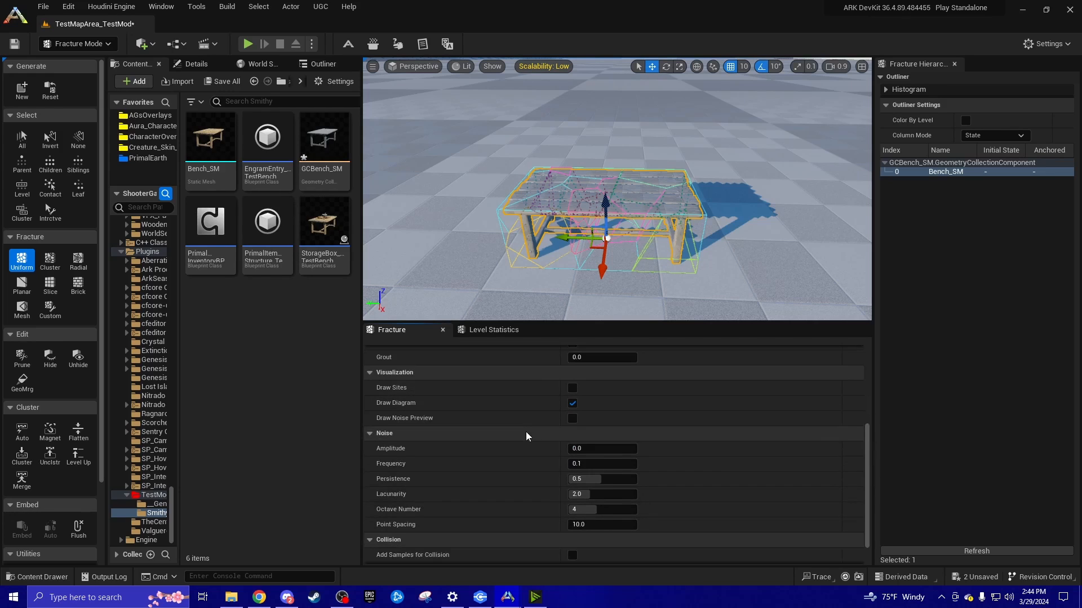
scroll(606, 522, up, 6)
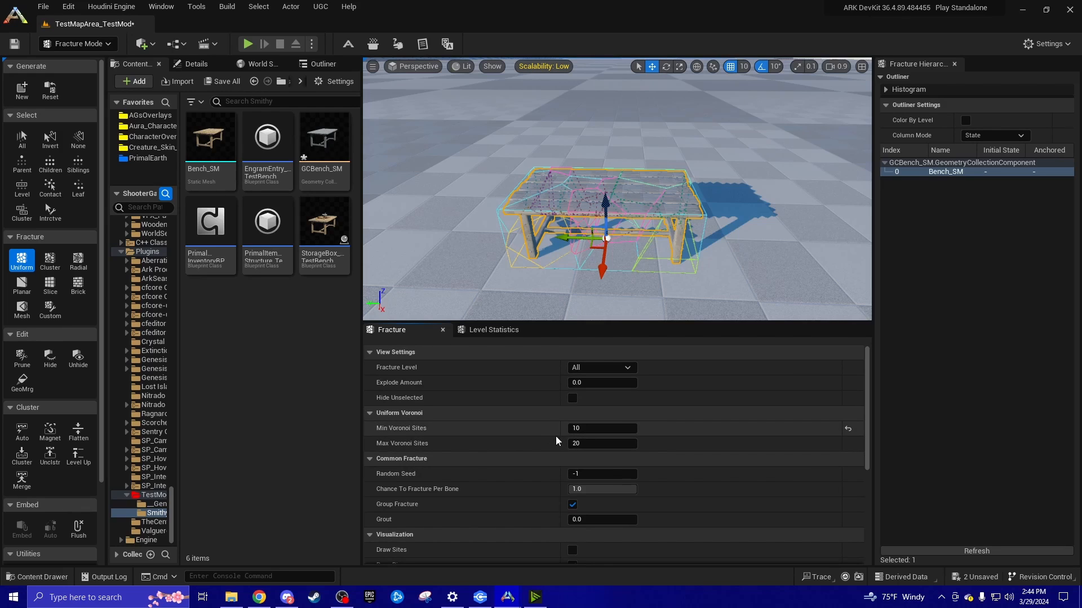
scroll(557, 441, down, 6)
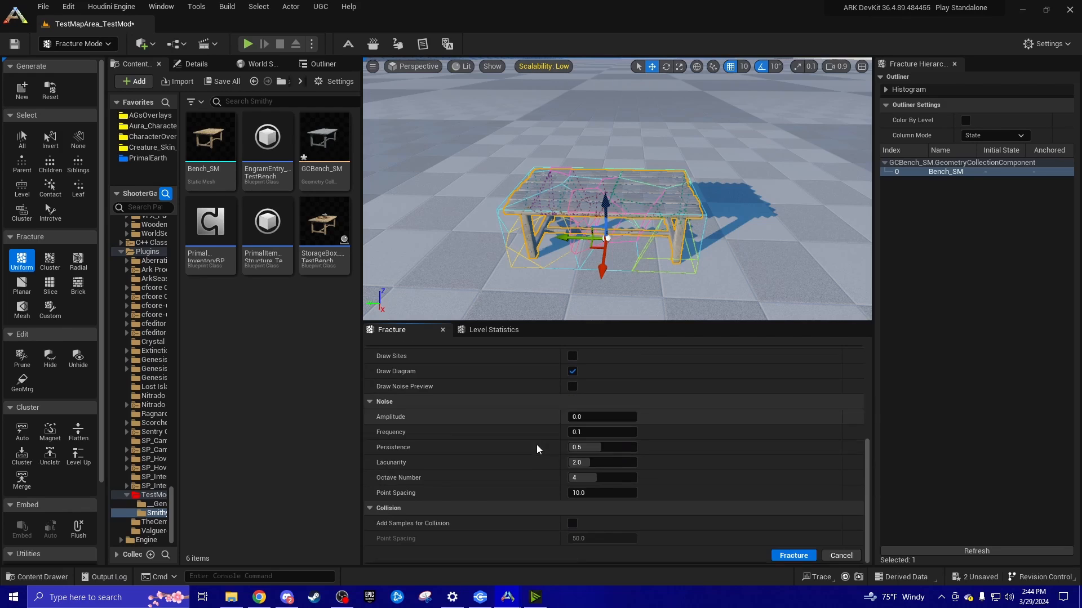
click(794, 557)
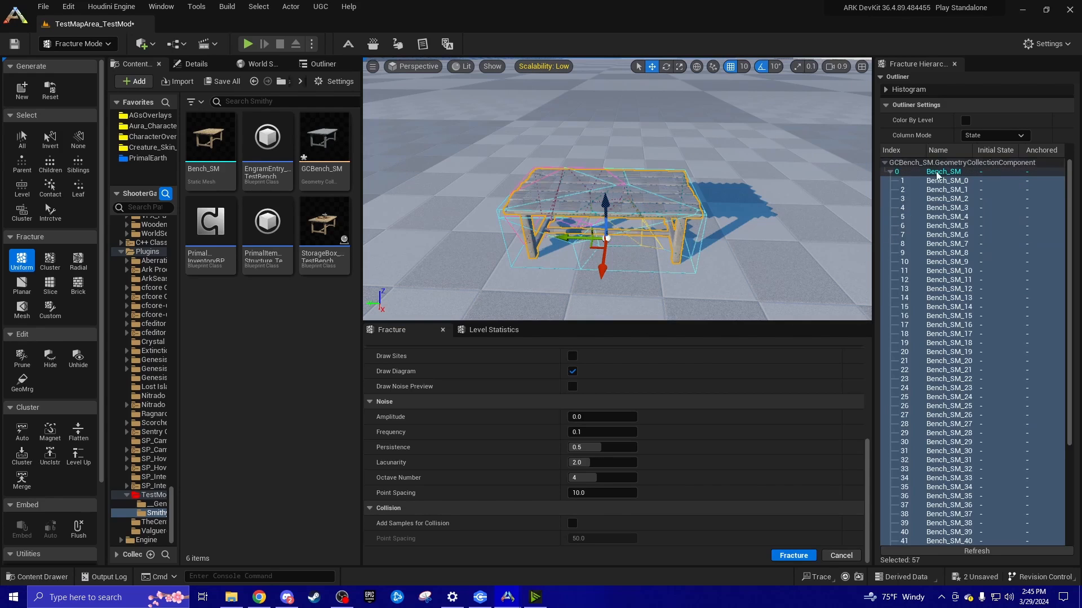
Examine the bench pieces in the fracture hierarchy, try the Explode Amount preview ending at 0.0, and review the fracture settings.
scroll(1071, 383, up, 3)
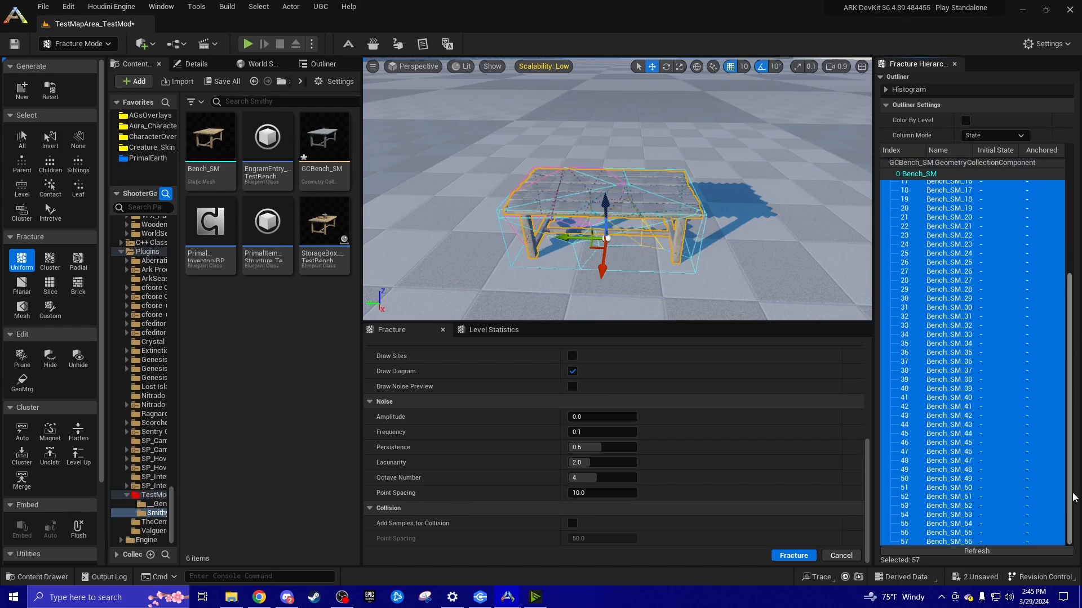
scroll(472, 415, up, 5)
scroll(472, 415, up, 2)
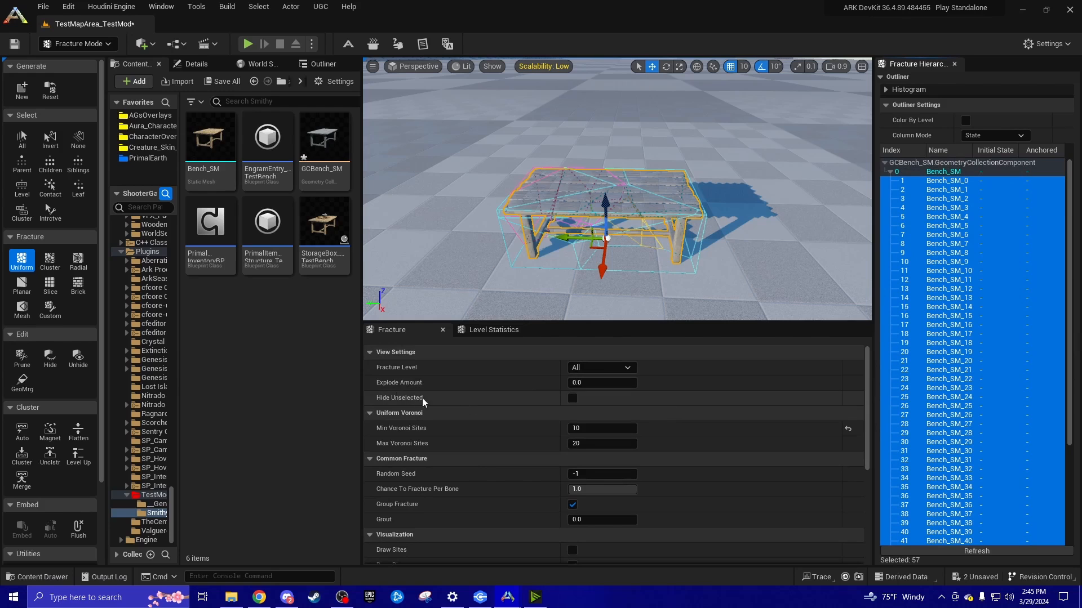
mouse_move(602, 382)
mouse_down()
mouse_move(635, 382)
mouse_move(569, 383)
mouse_up()
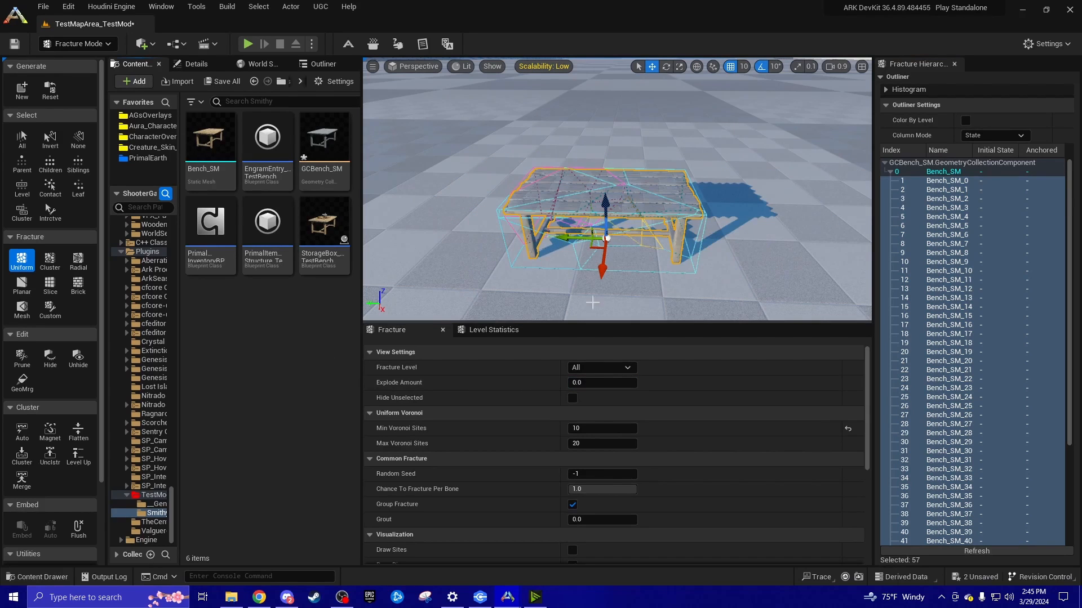
scroll(693, 451, down, 5)
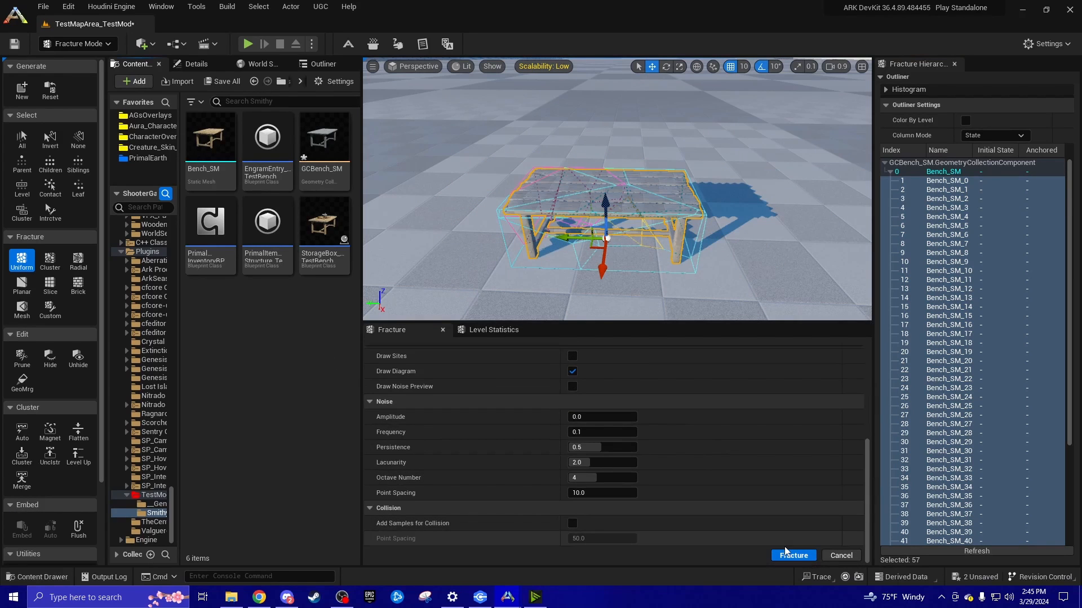
Save the GCBench_SM geometry collection in the Smithy folder.
right_click(333, 182)
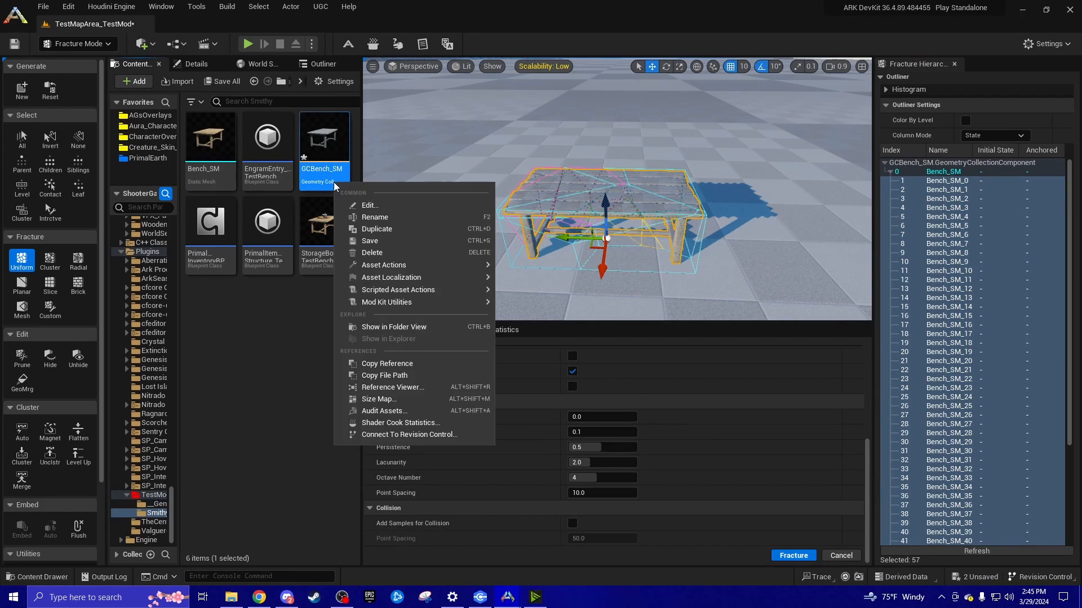
click(372, 241)
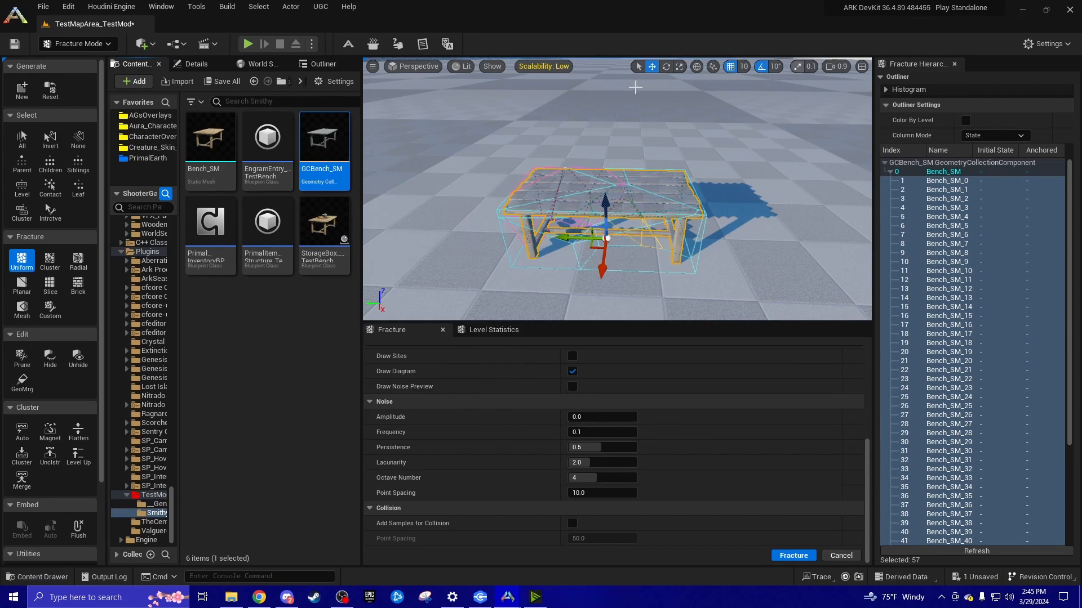
Return the level editor to Selection mode and delete the placed bench from the level.
click(78, 43)
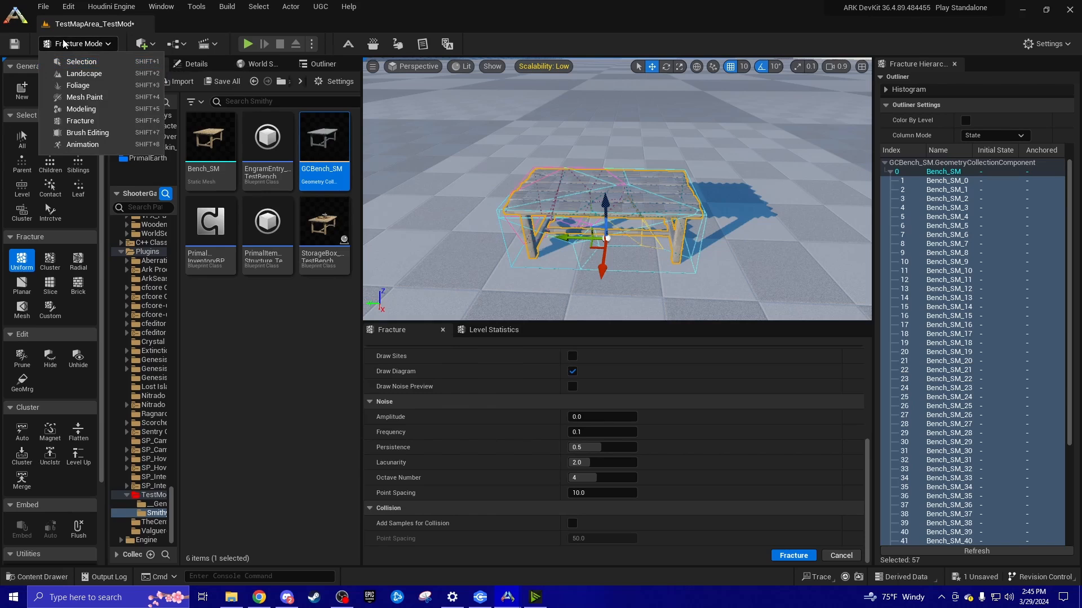
click(69, 45)
click(75, 45)
click(88, 61)
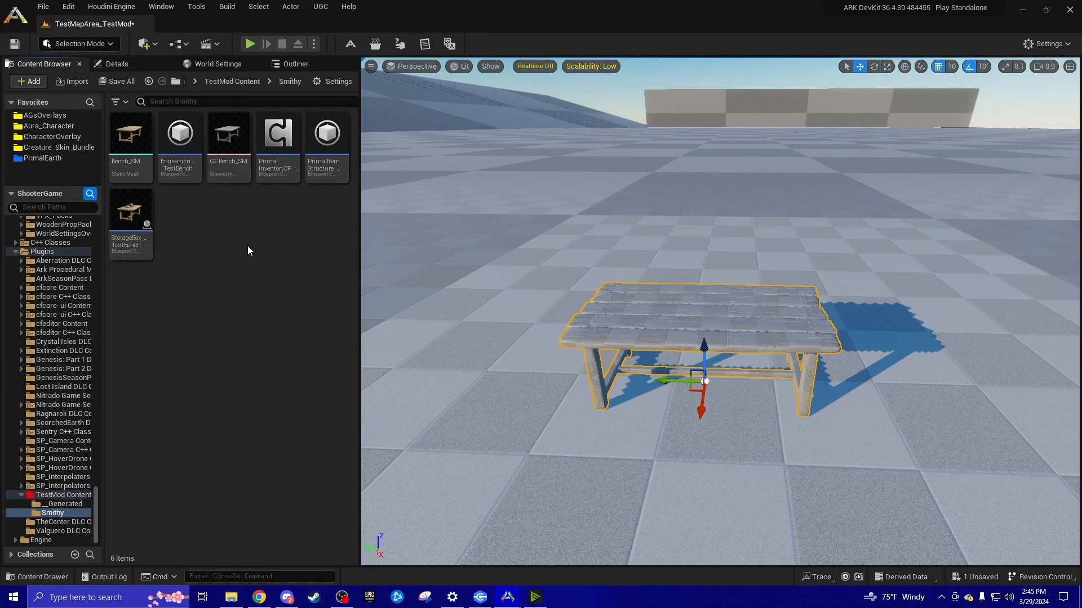
key(Delete)
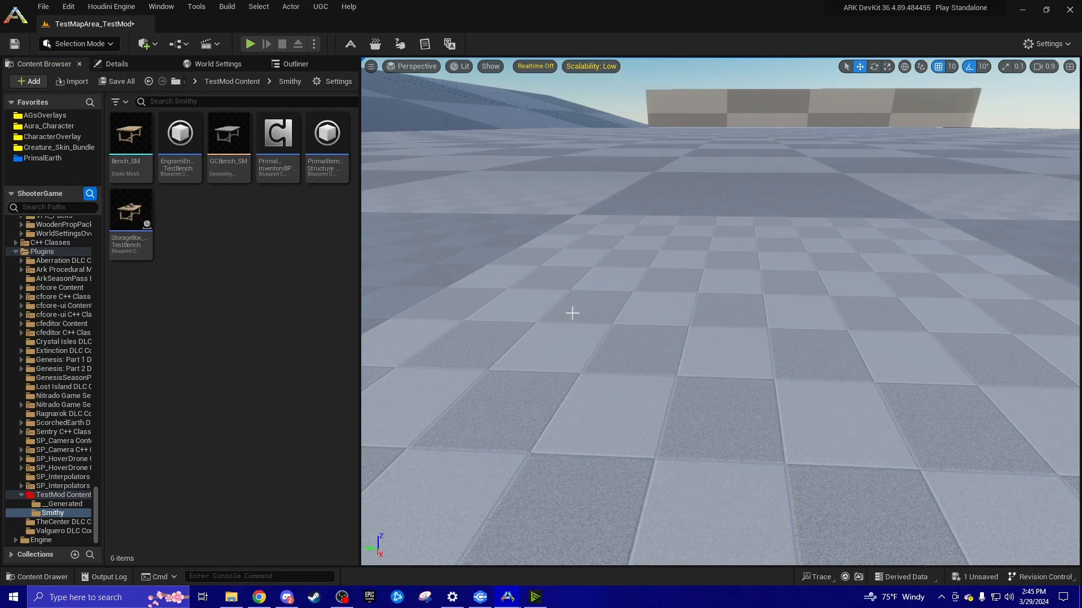
Assign GCBench_SM as the Soft Destruction Geo Collection Asset of StorageBox_TestBench, compile and save the blueprint, and minimize its editor.
double_click(137, 230)
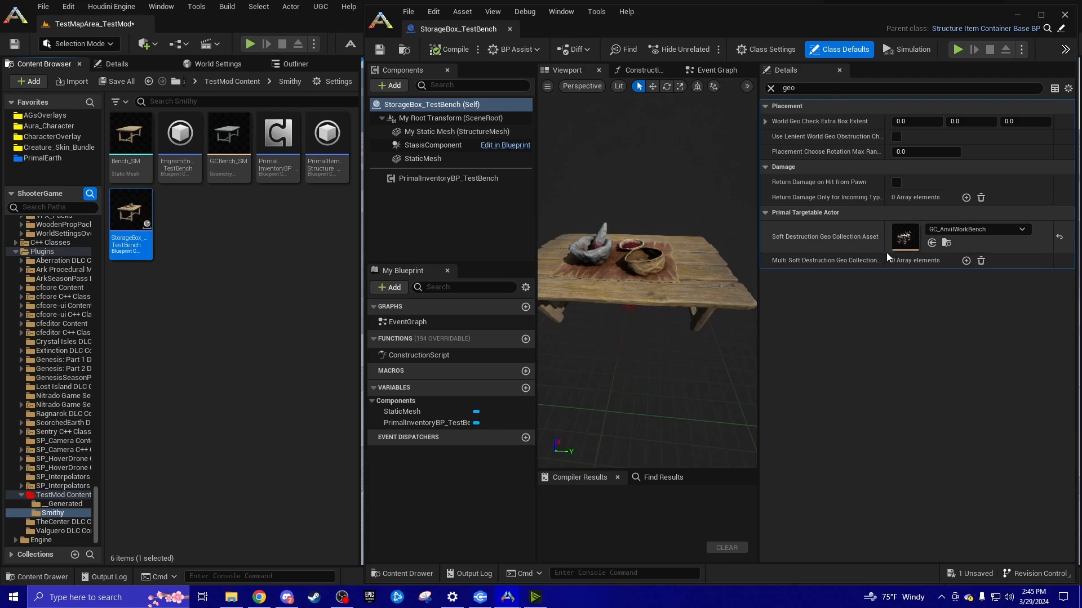
click(228, 148)
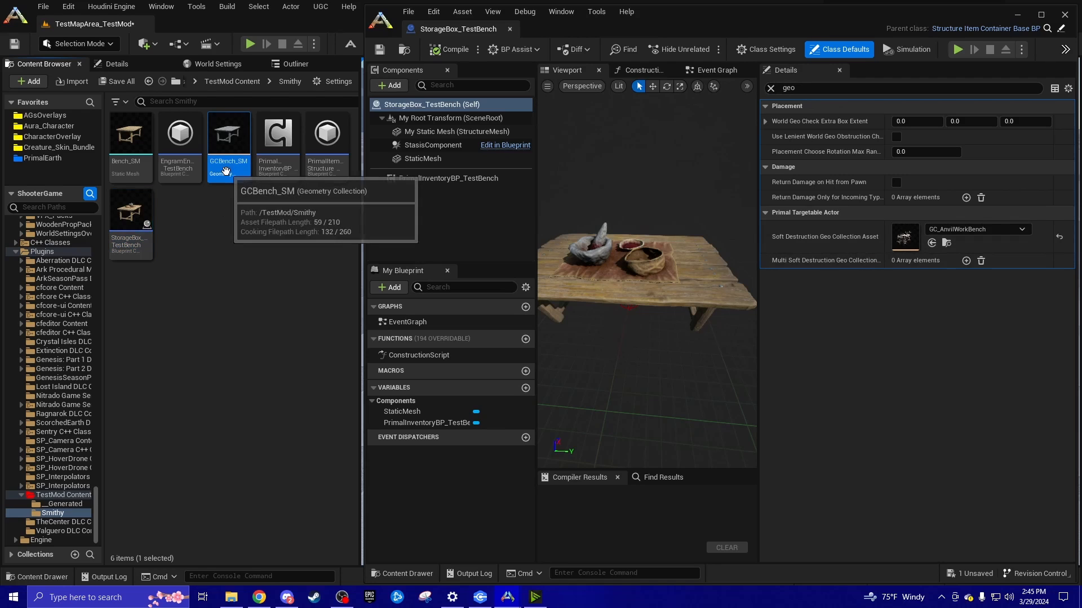
click(931, 243)
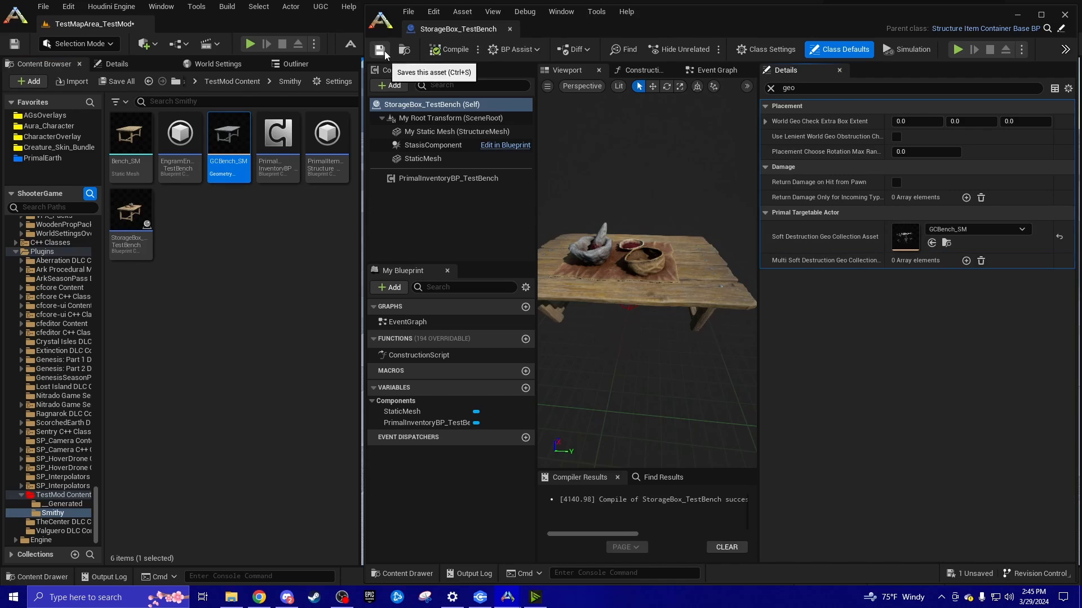
click(1018, 15)
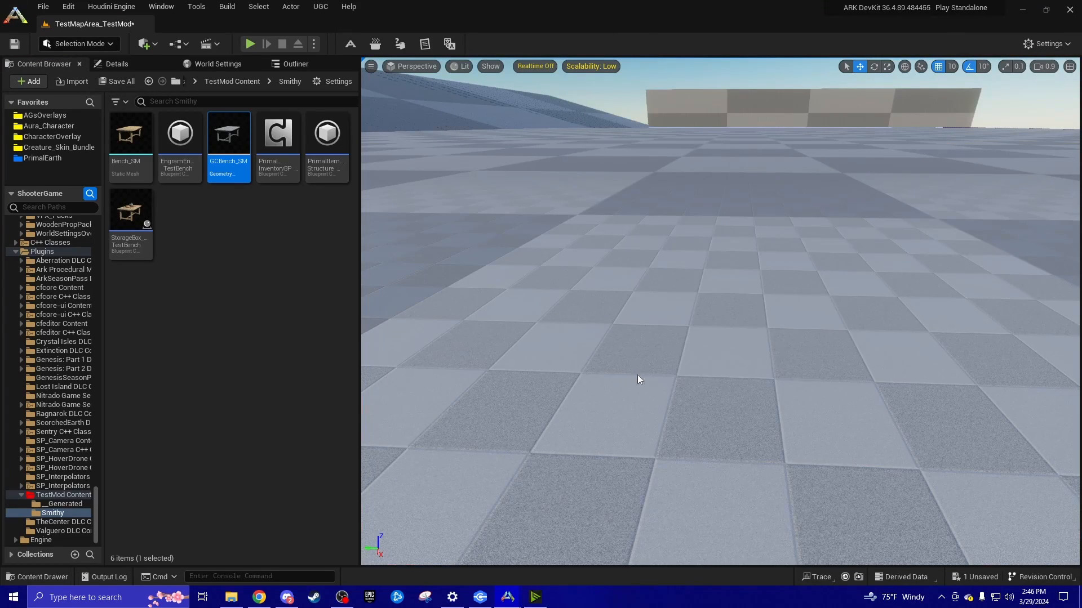
Start a play session from a spot on the level floor and rerun the last console command to receive a Test Bench.
right_click(639, 380)
click(670, 572)
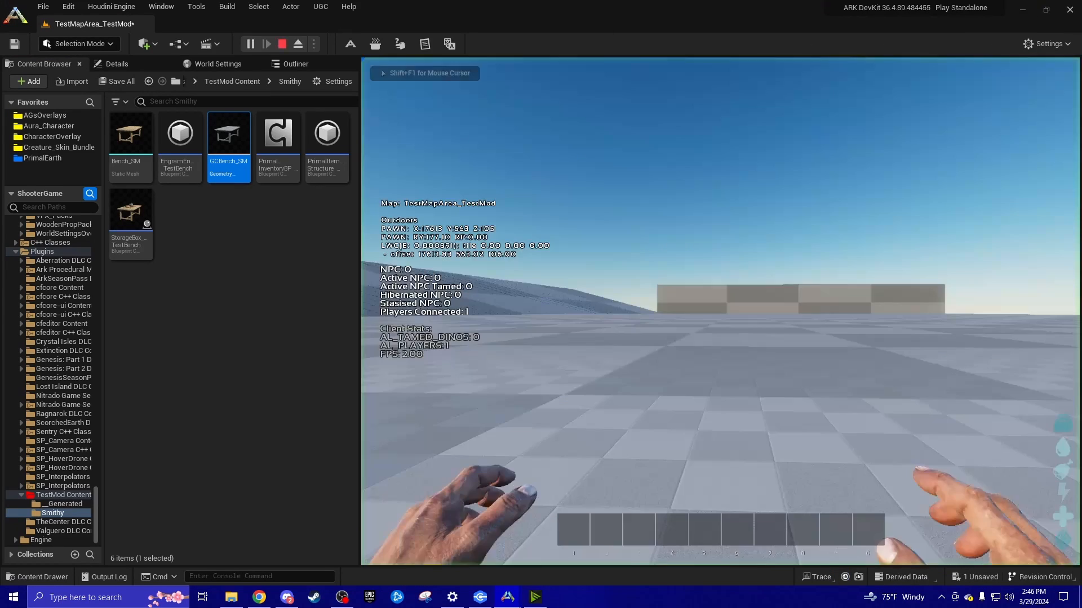
key(grave)
key(Up)
key(Return)
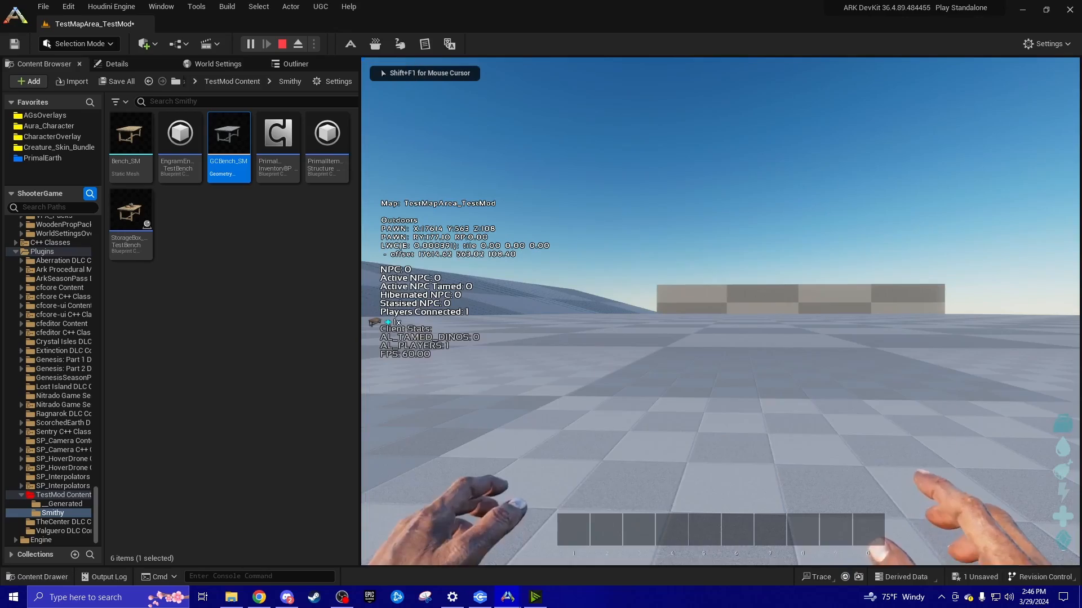
Place the Test Bench from the character's inventory on the floor in front of the character.
key(i)
double_click(481, 215)
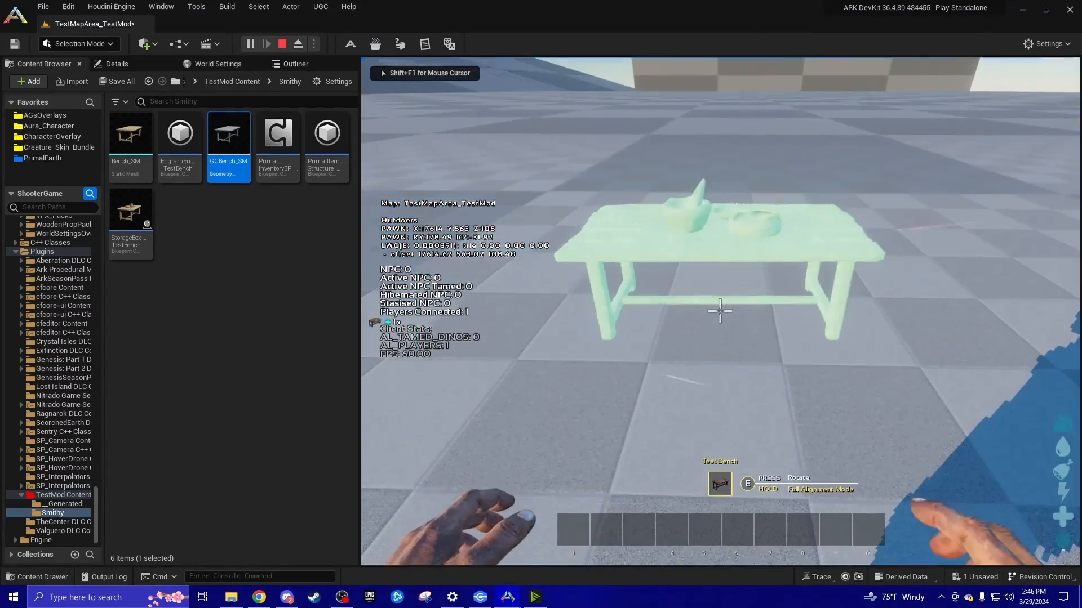
click(720, 311)
Demolish the placed Test Bench, examine the fractured debris from several sides, and end the play session.
key(d)
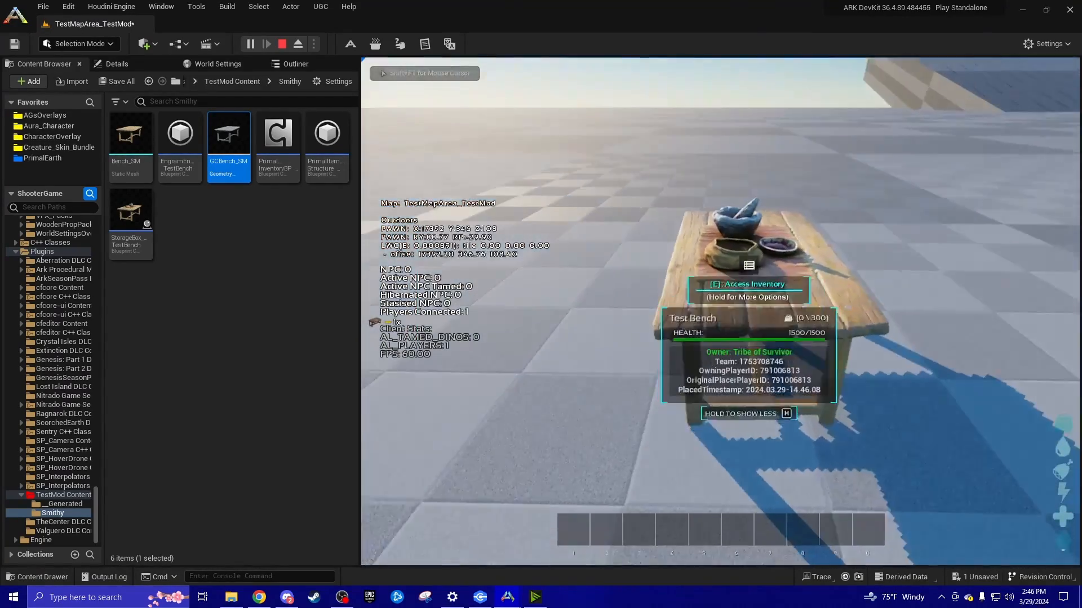
key(e)
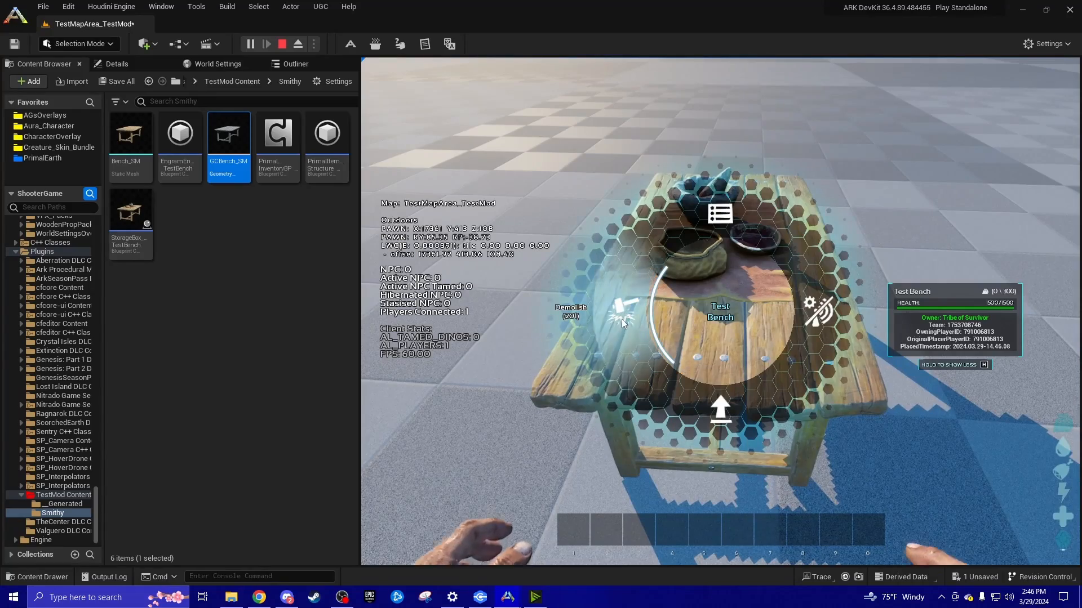
click(621, 319)
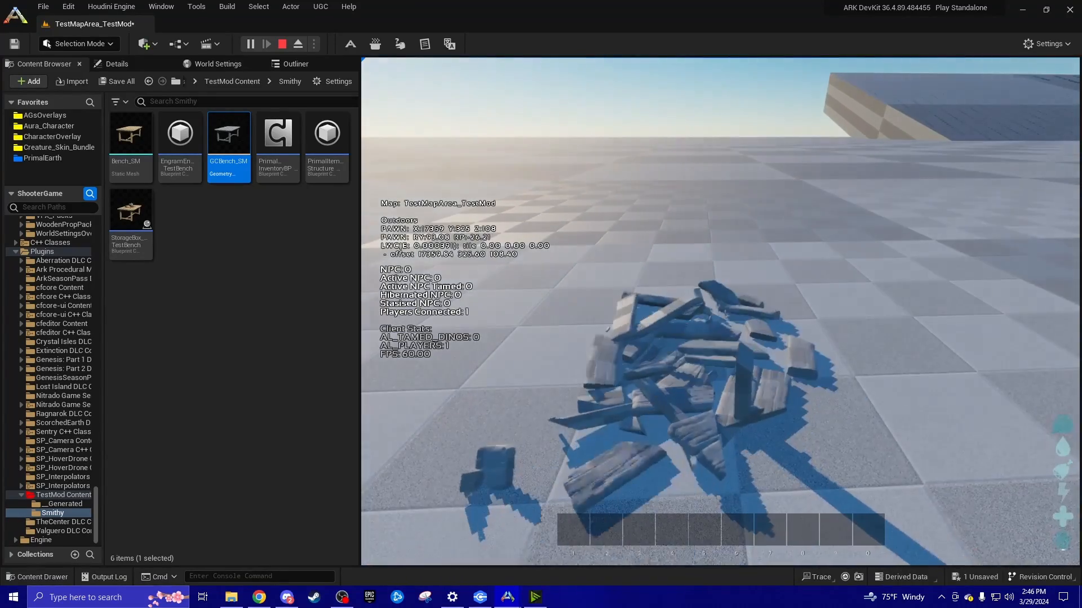
key(a)
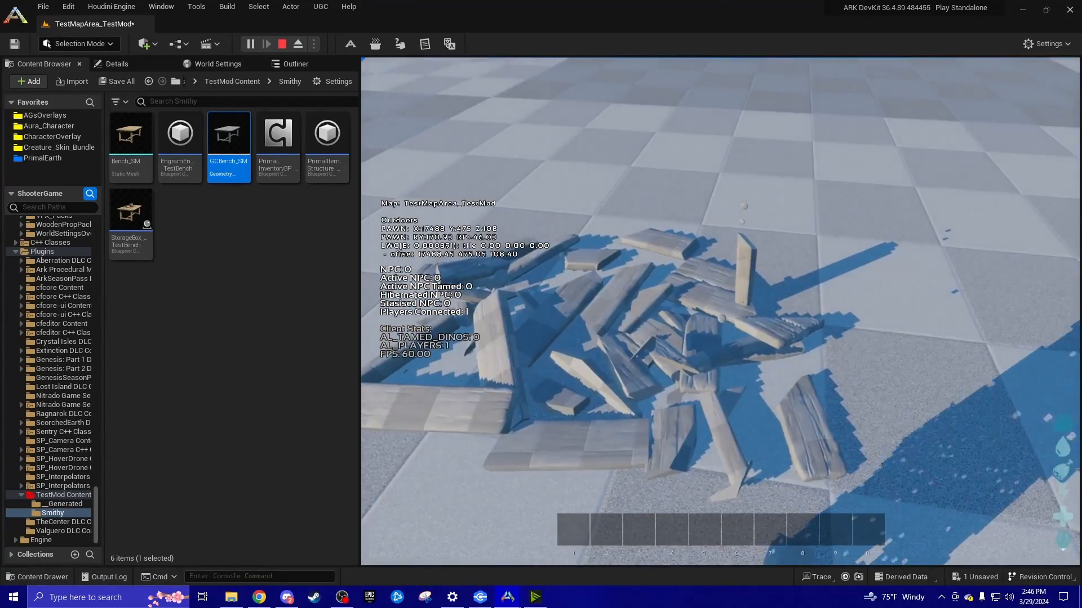
key(a)
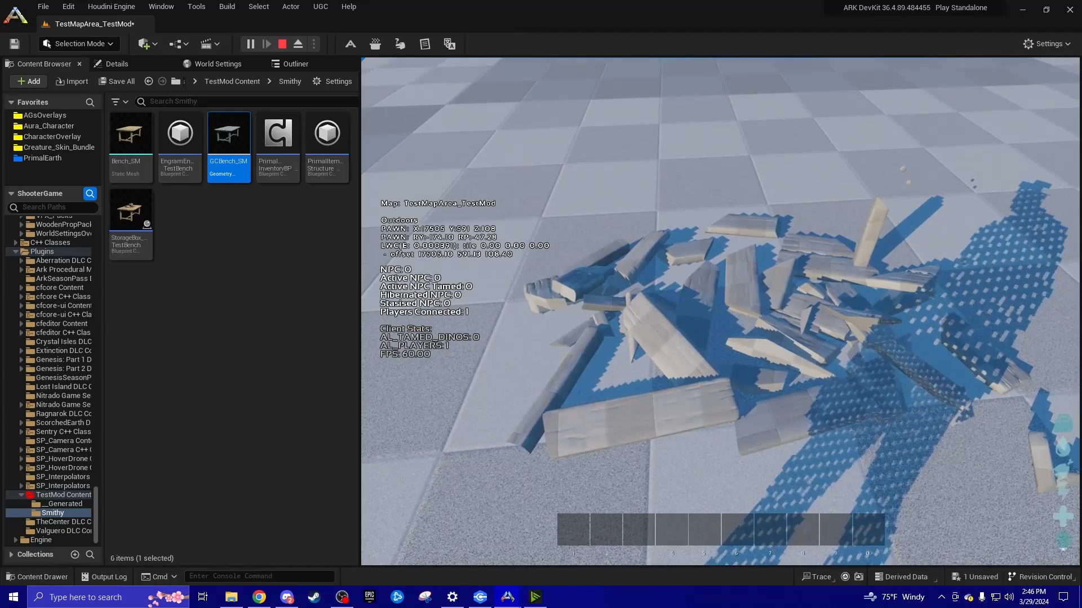
key(shift+F1)
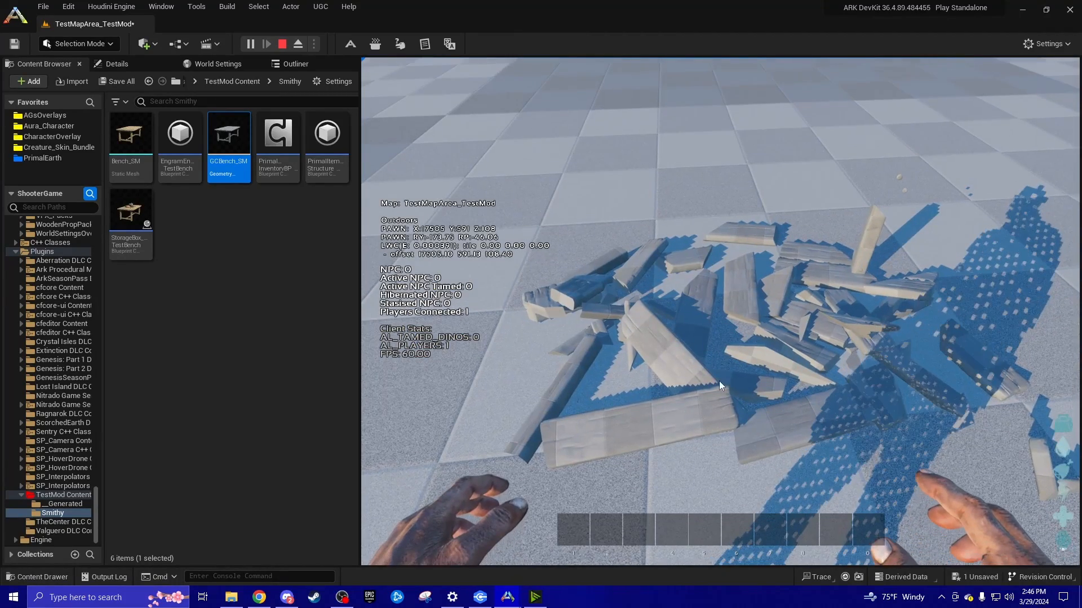
key(Escape)
Review the GCBench_SM geometry collection's settings from Clustering to Dataflow, check the StorageBox_TestBench blueprint, and close both asset editors.
double_click(225, 147)
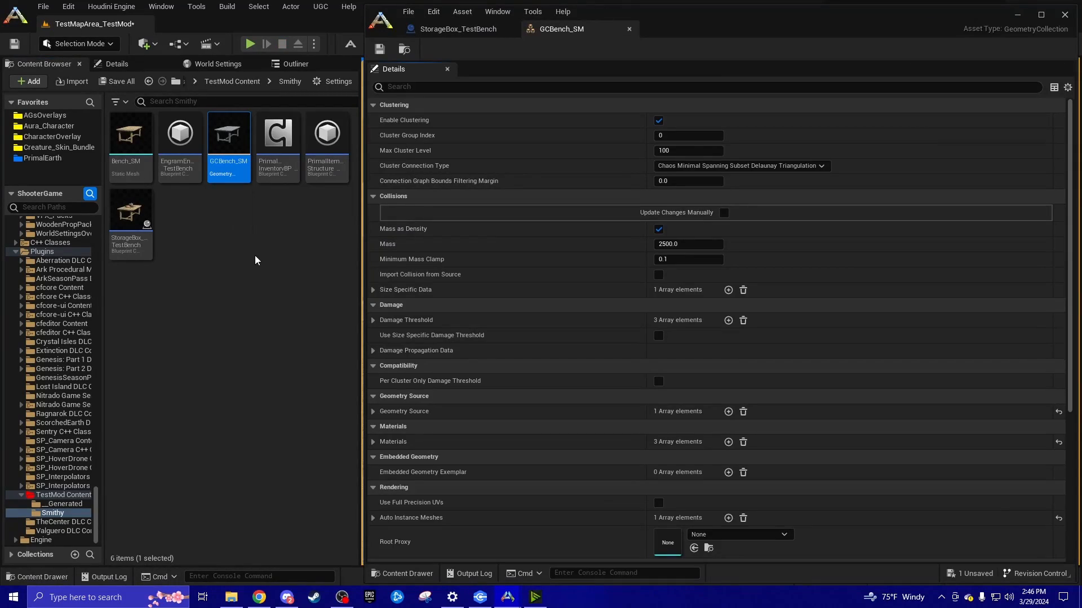
scroll(448, 278, down, 6)
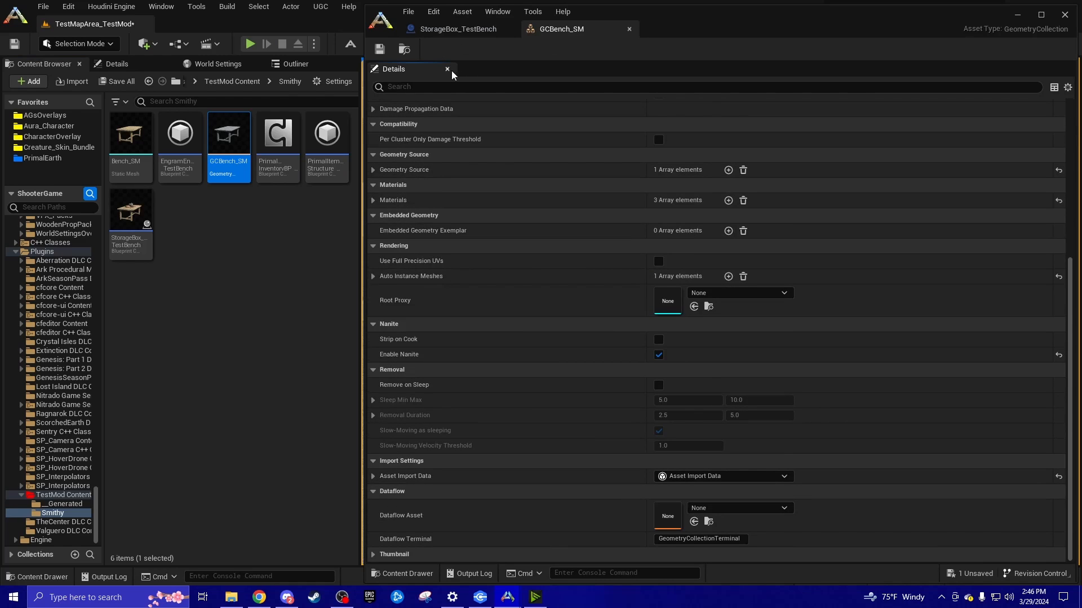
click(454, 29)
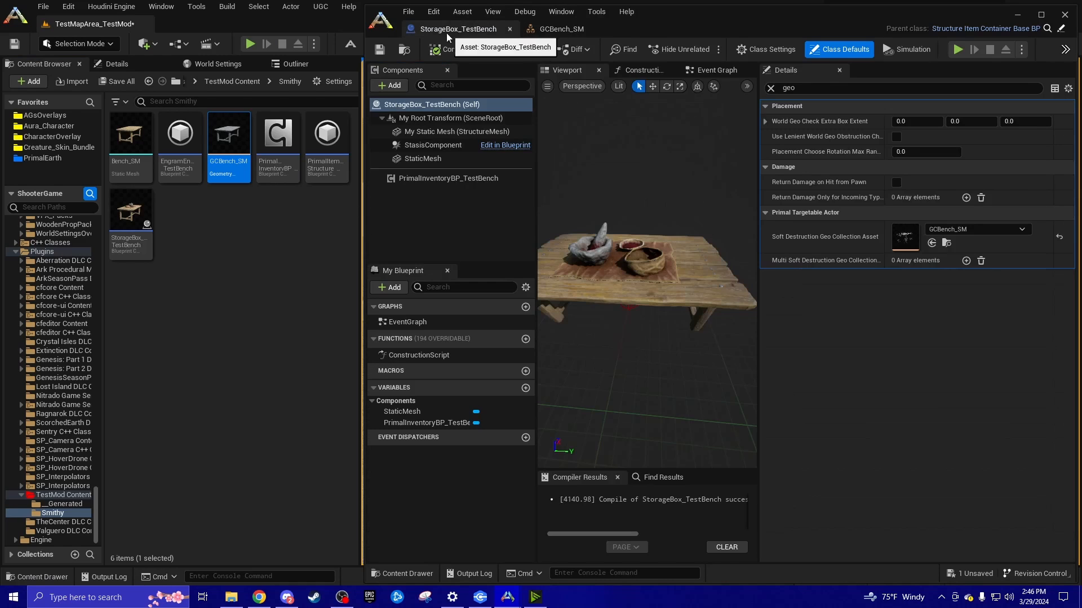
click(591, 30)
click(628, 29)
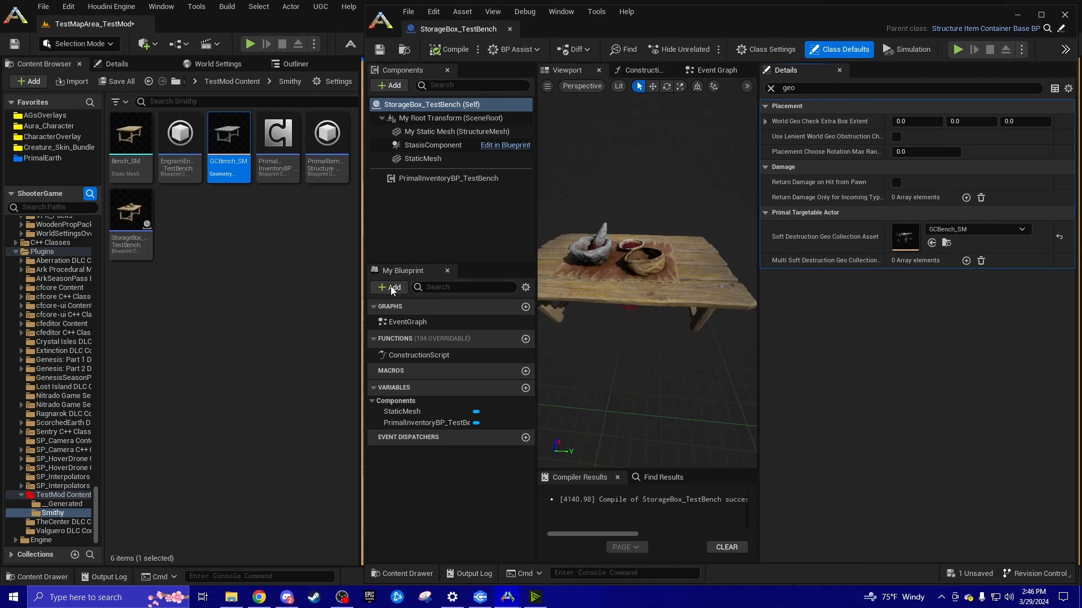
click(1065, 14)
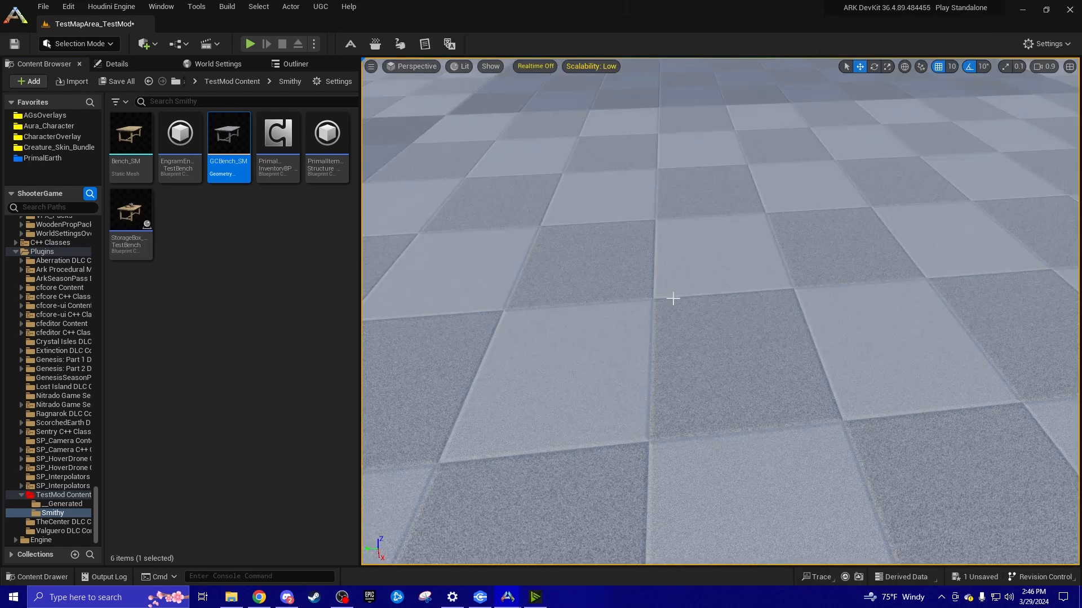
Start a new play session from another spot on the floor and view the character from the front in third person.
right_drag(635, 494, 624, 483)
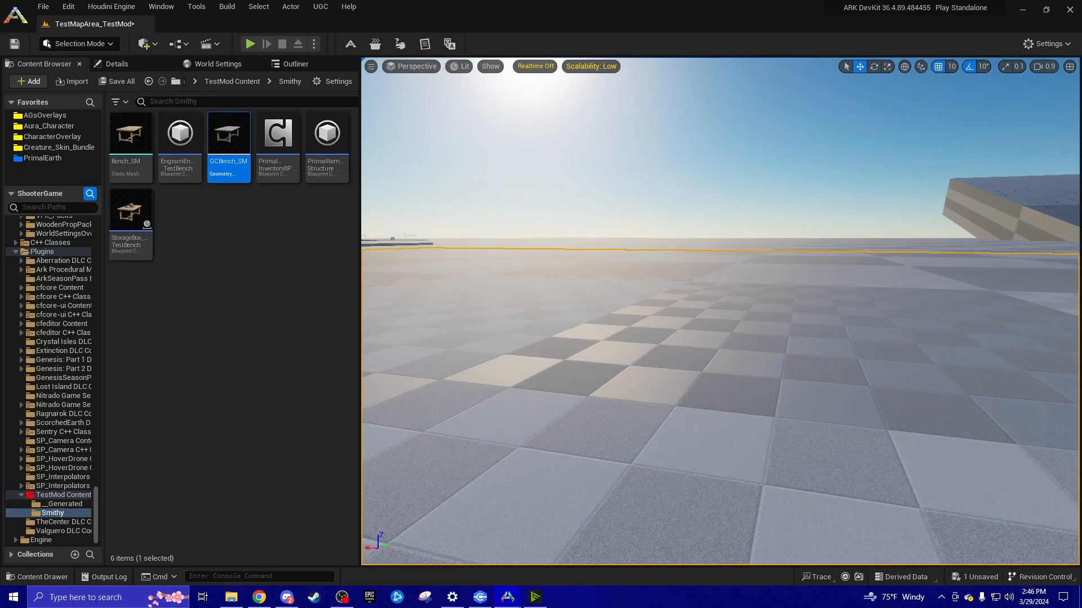
right_click(656, 479)
click(673, 470)
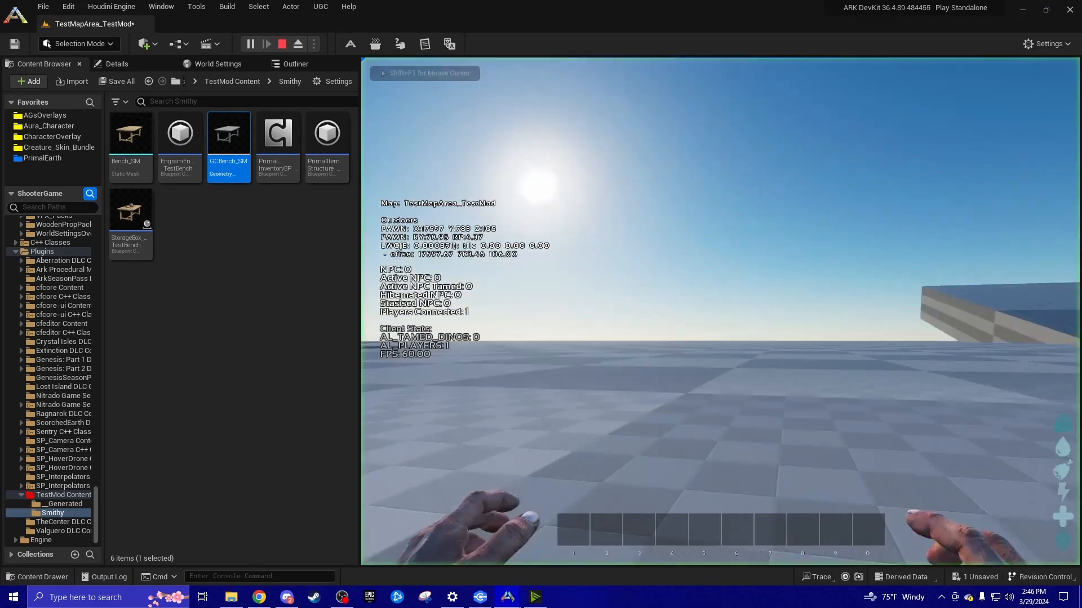
key(w)
scroll(720, 312, down, 5)
scroll(721, 311, up, 5)
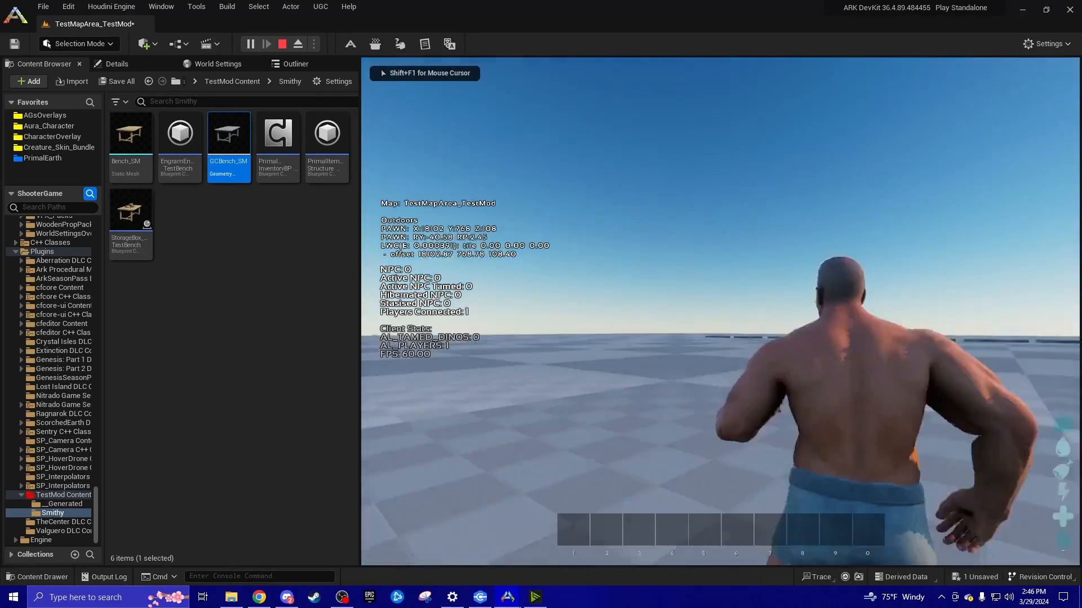
scroll(721, 311, down, 5)
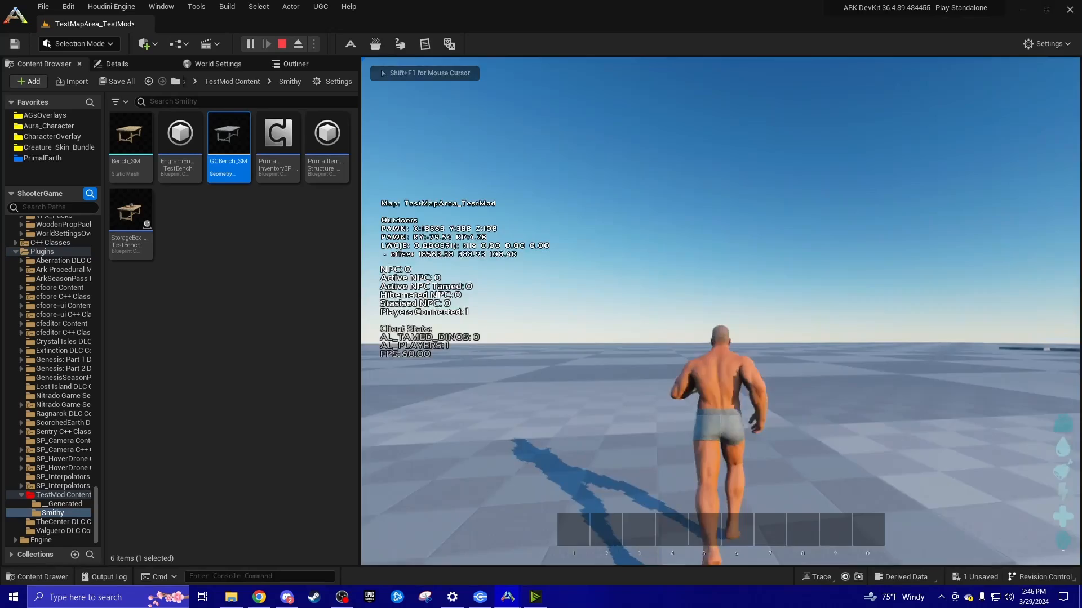
key(k)
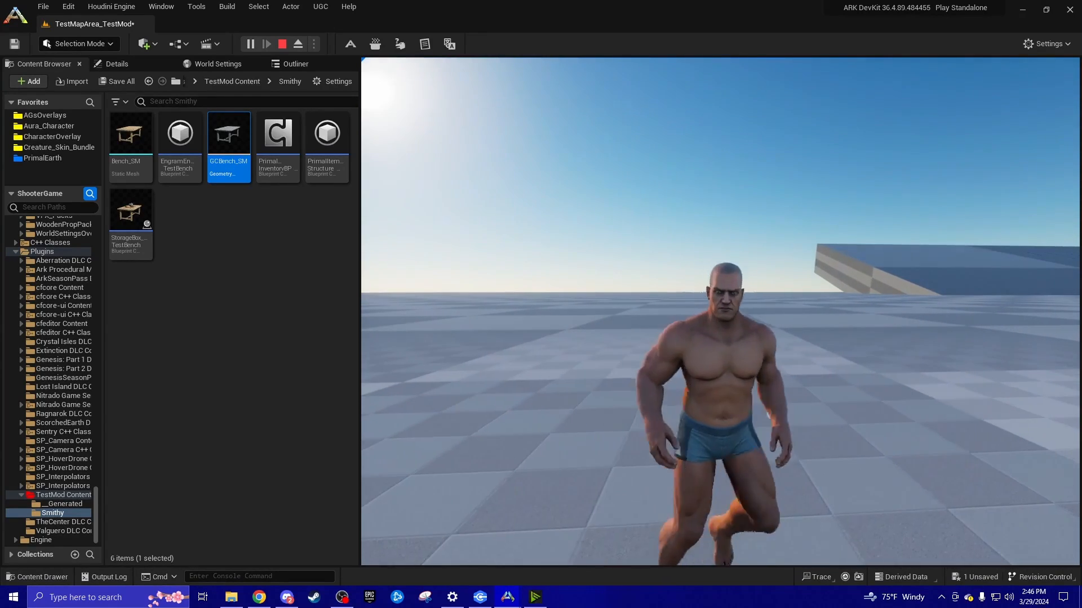
key(w)
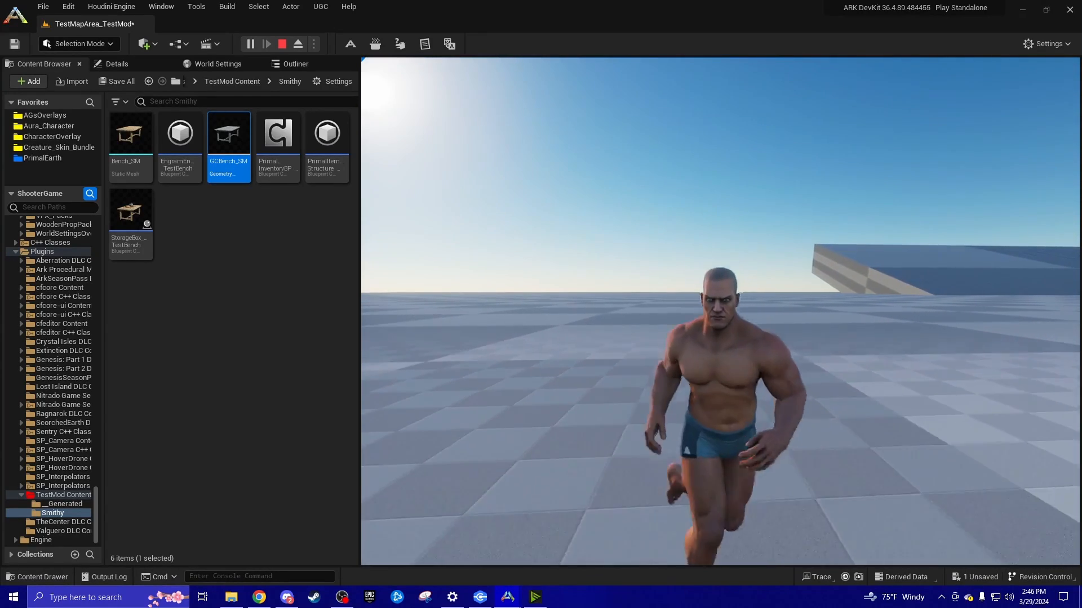
key(w)
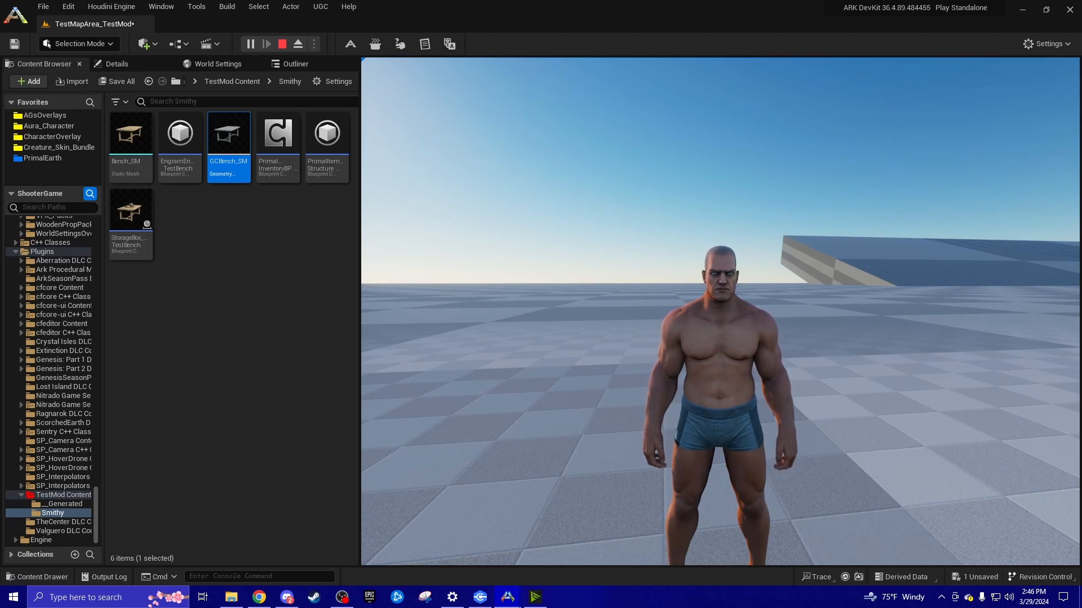
key(w)
key(w)
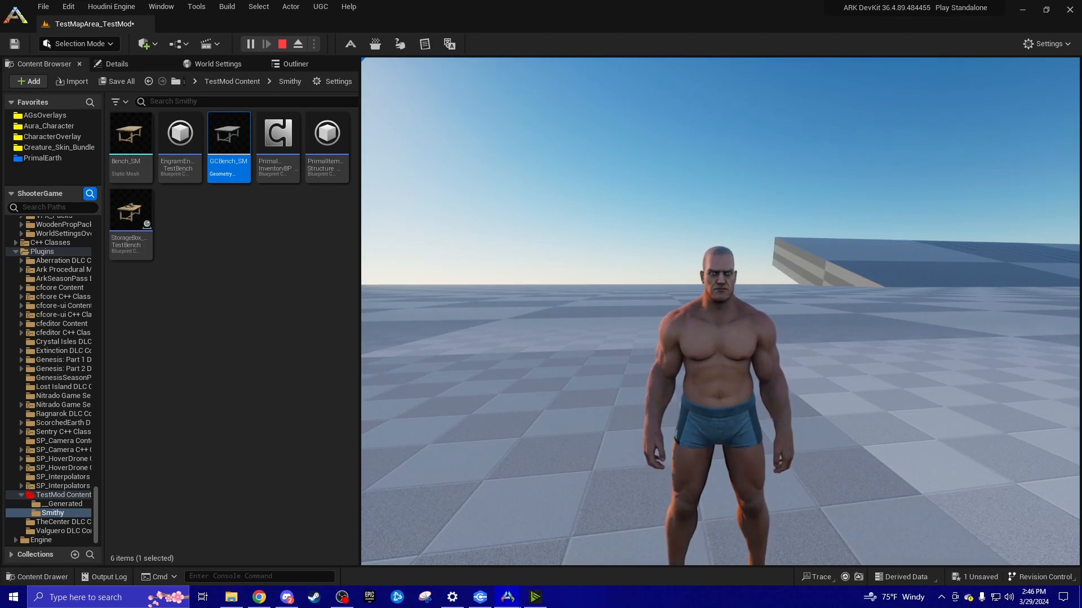
key(w)
key(w)
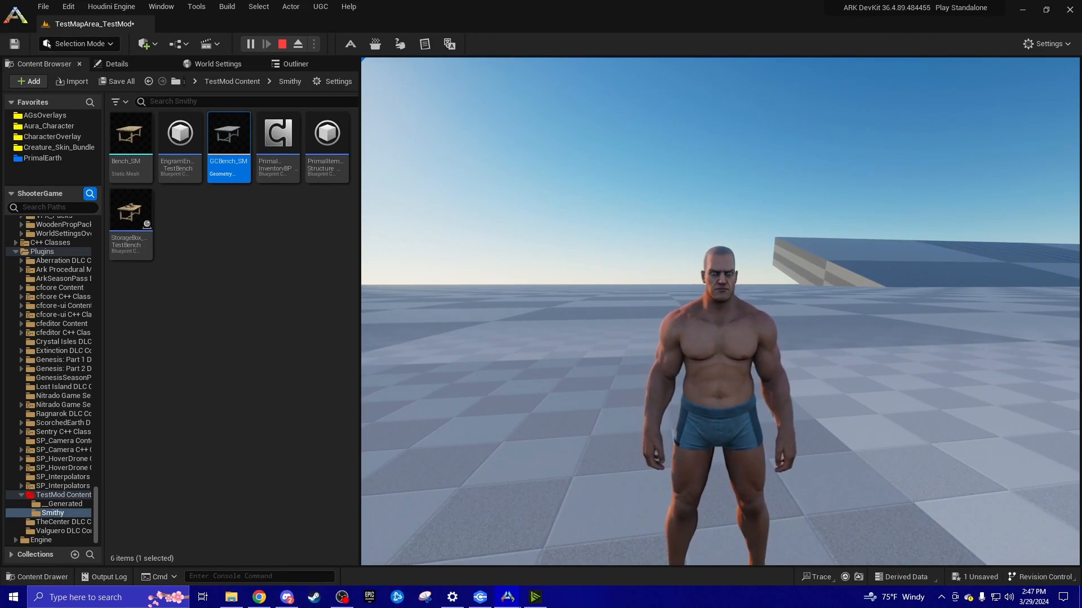
key(w)
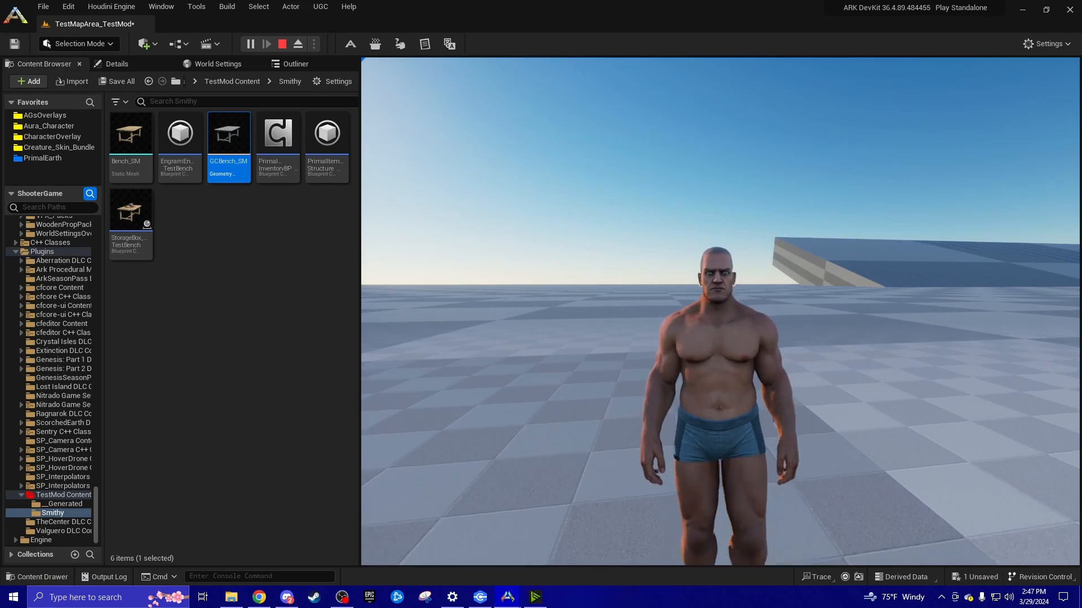
key(w)
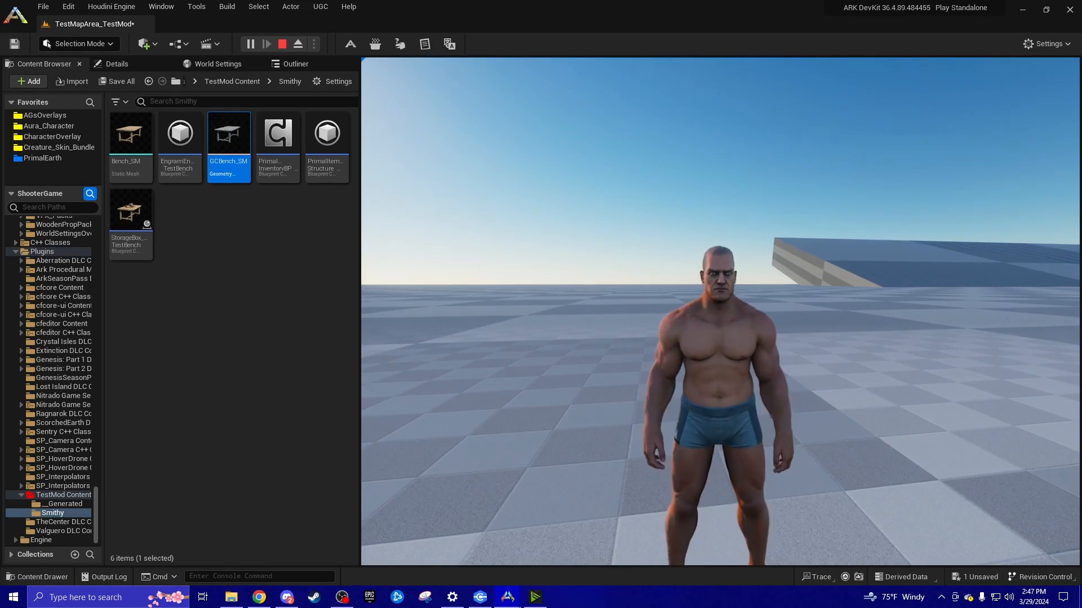
key(w)
key(w)
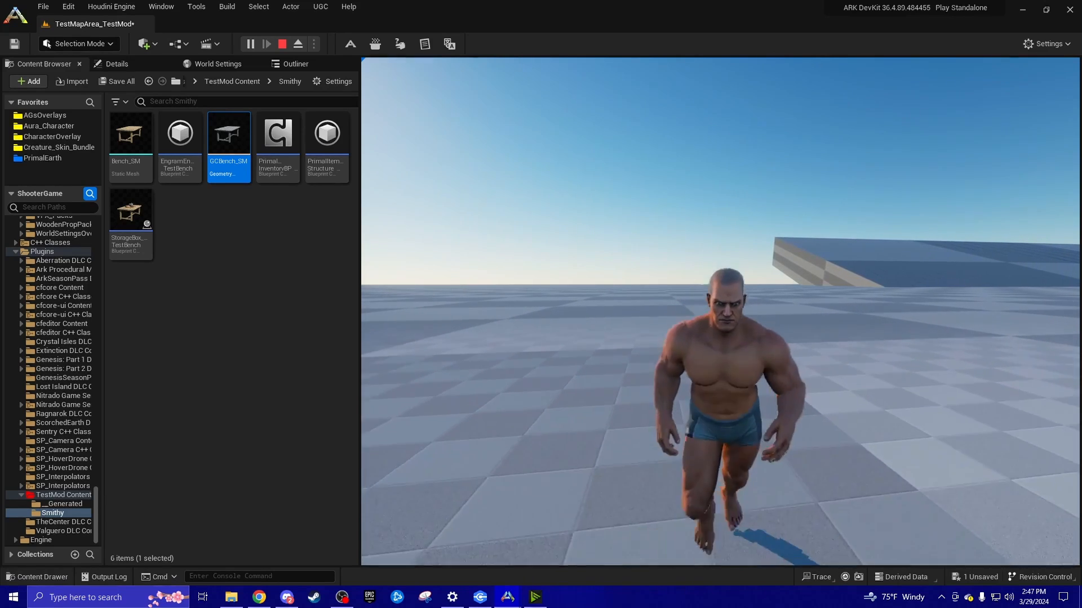
key(space)
key(space)
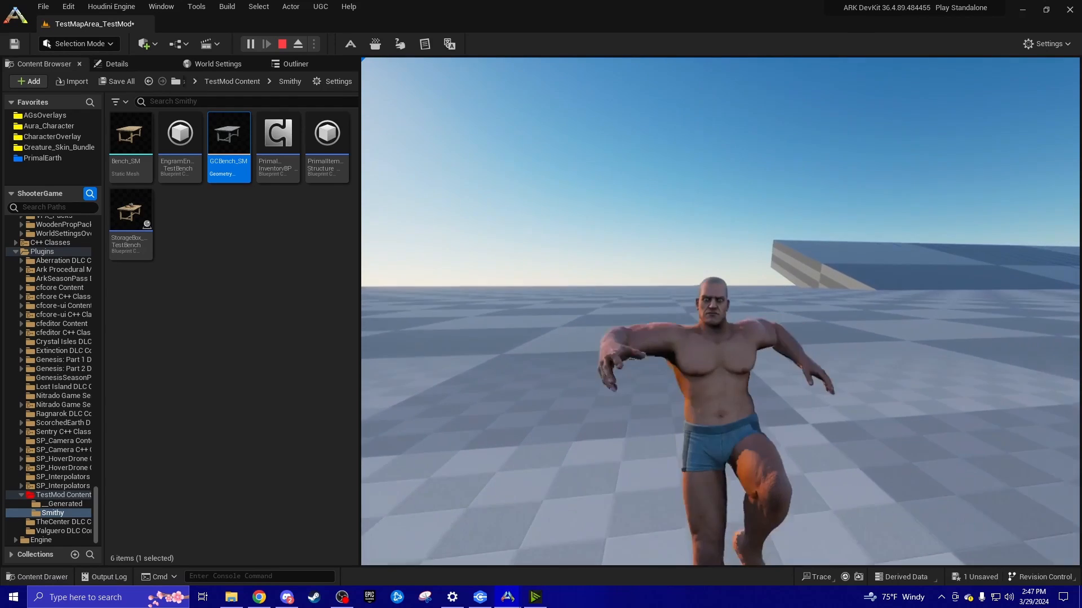
key(w)
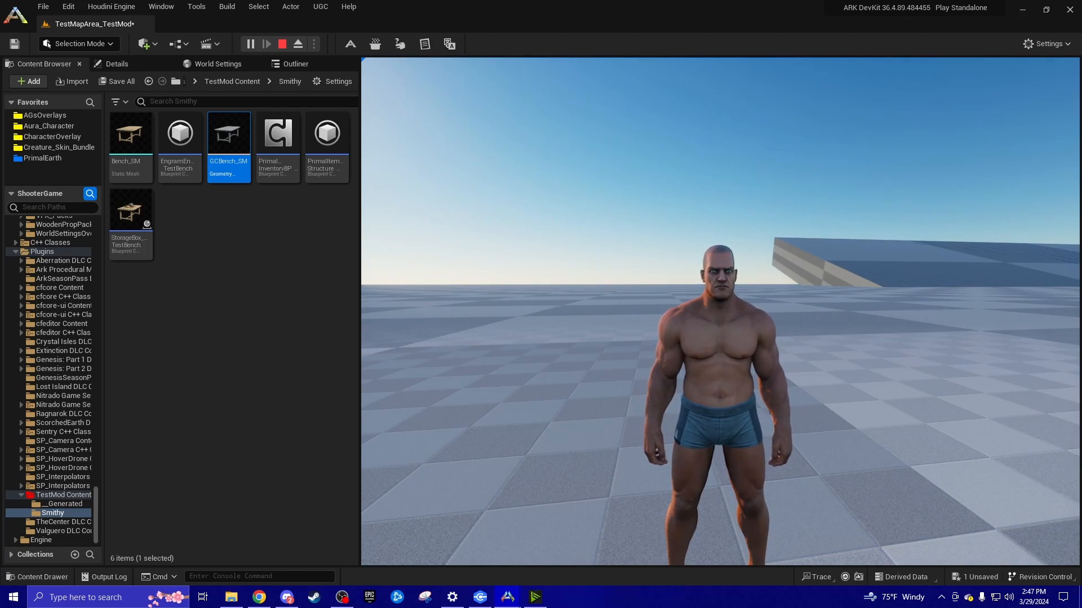
key(w)
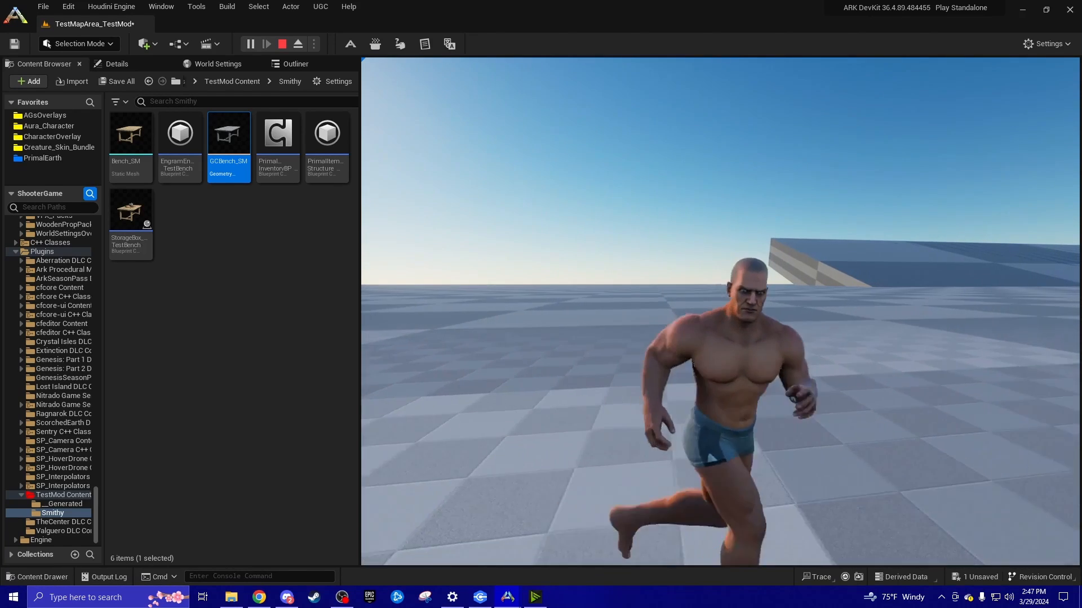
key(w)
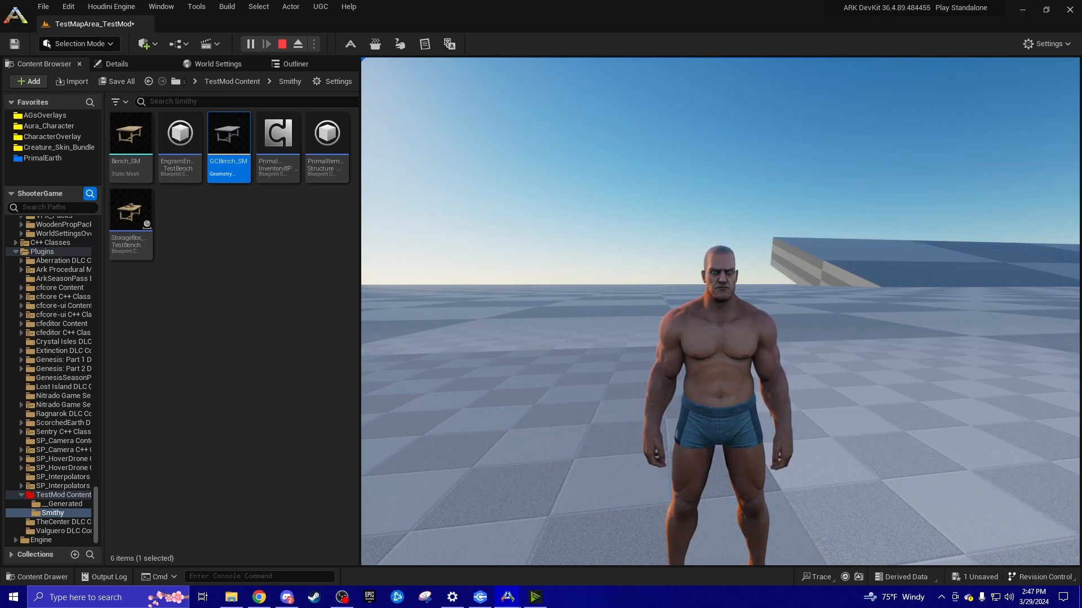
key(w)
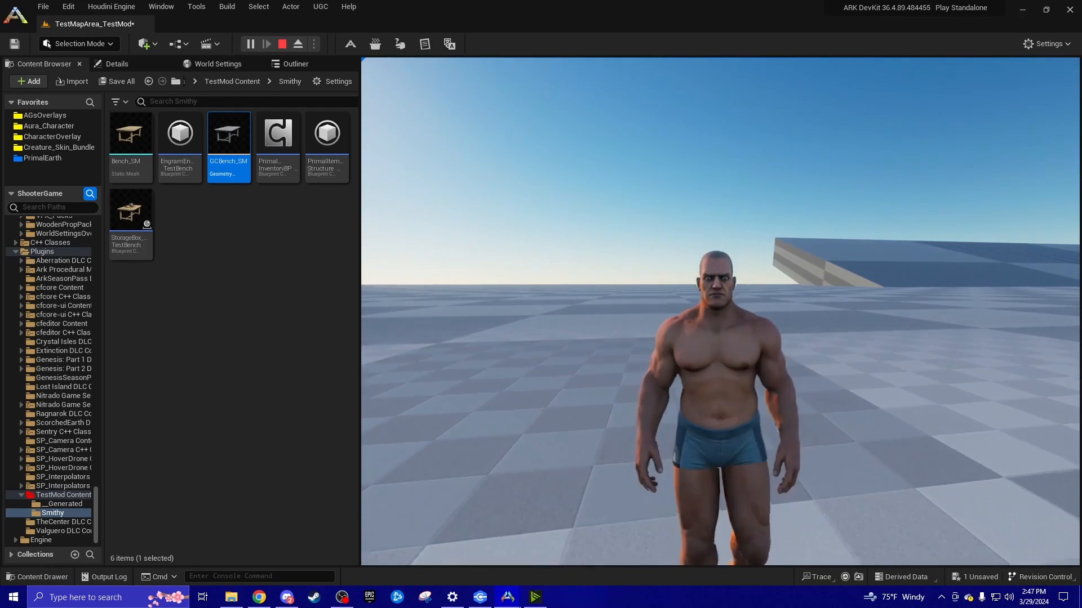
key(w)
key(space)
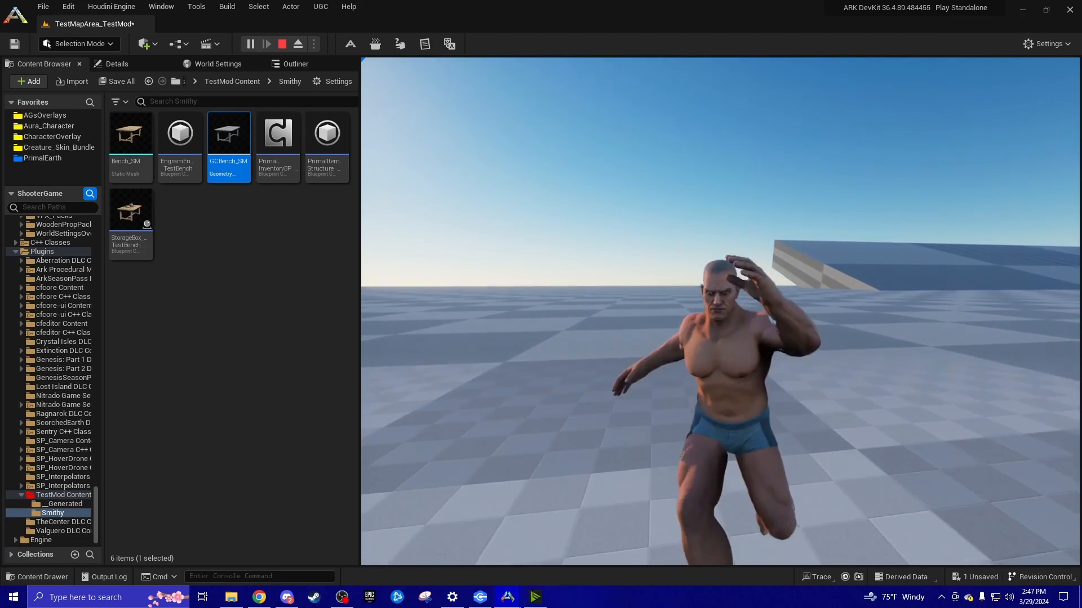
key(w)
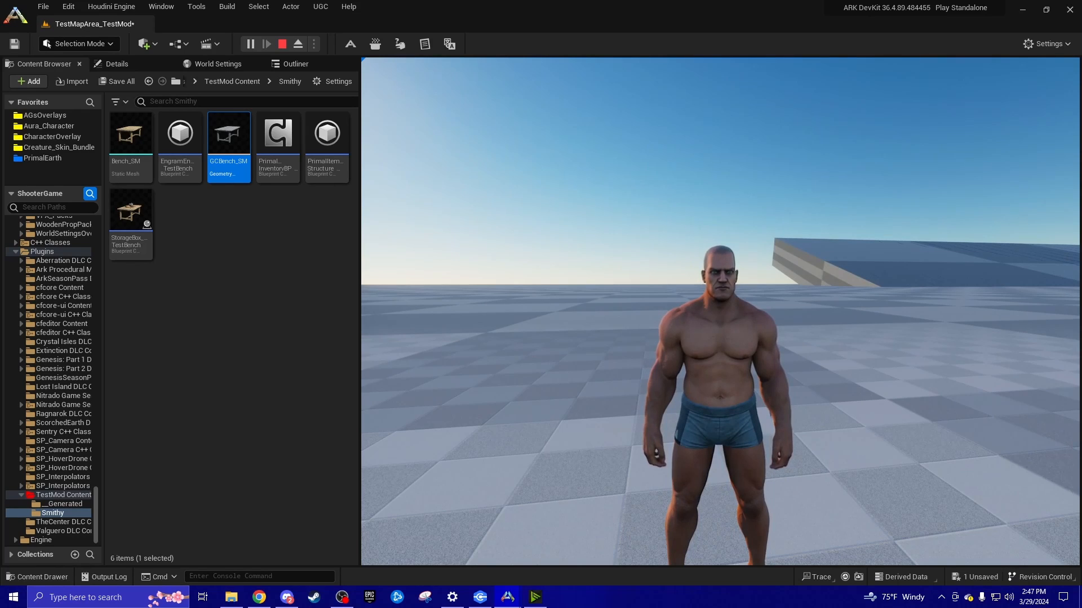
key(w)
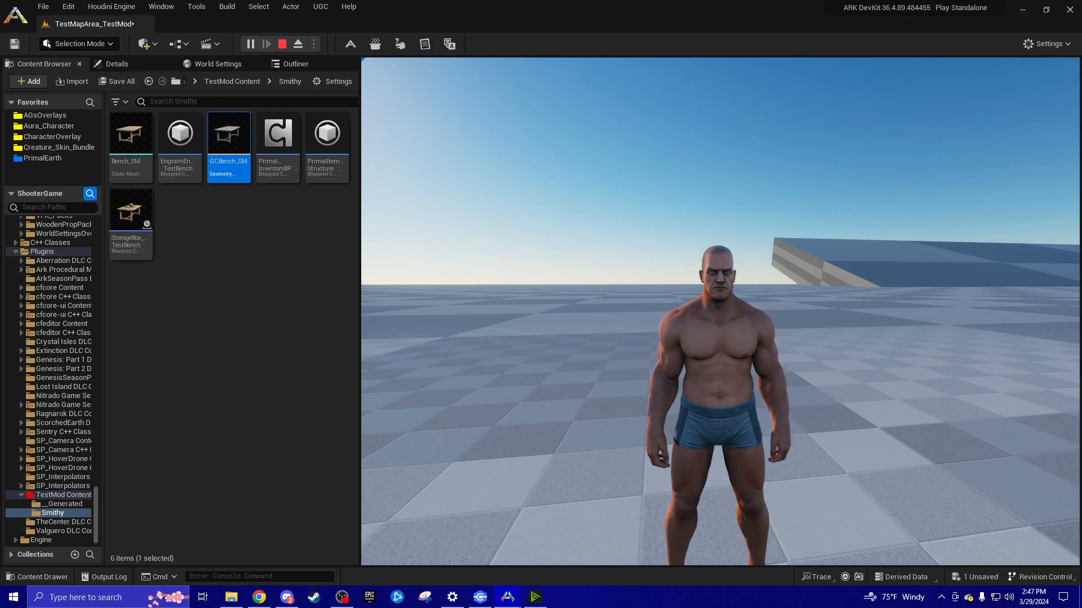
key(s)
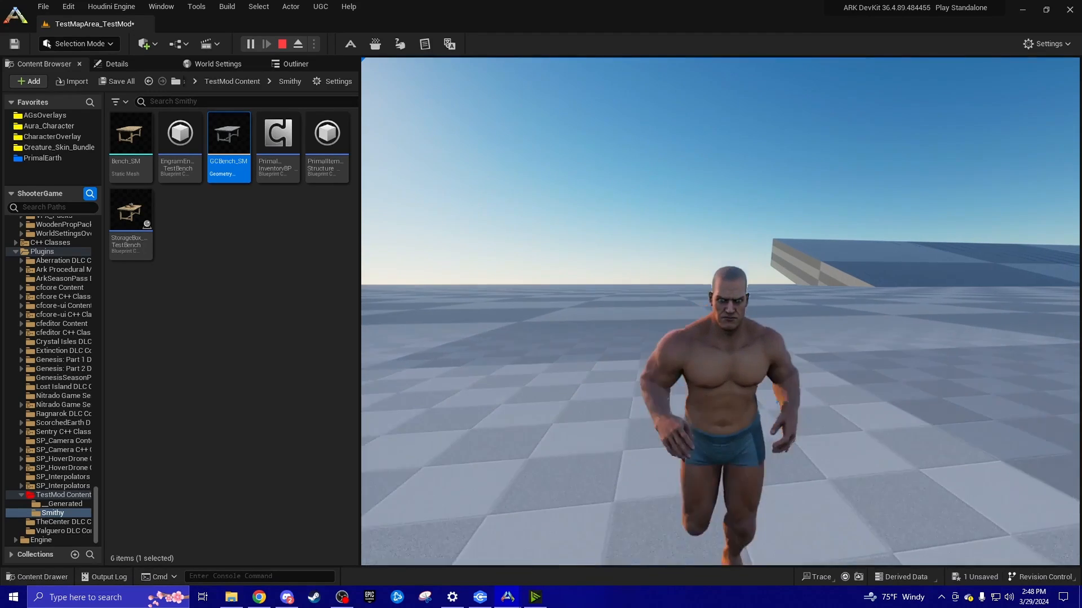
key(s)
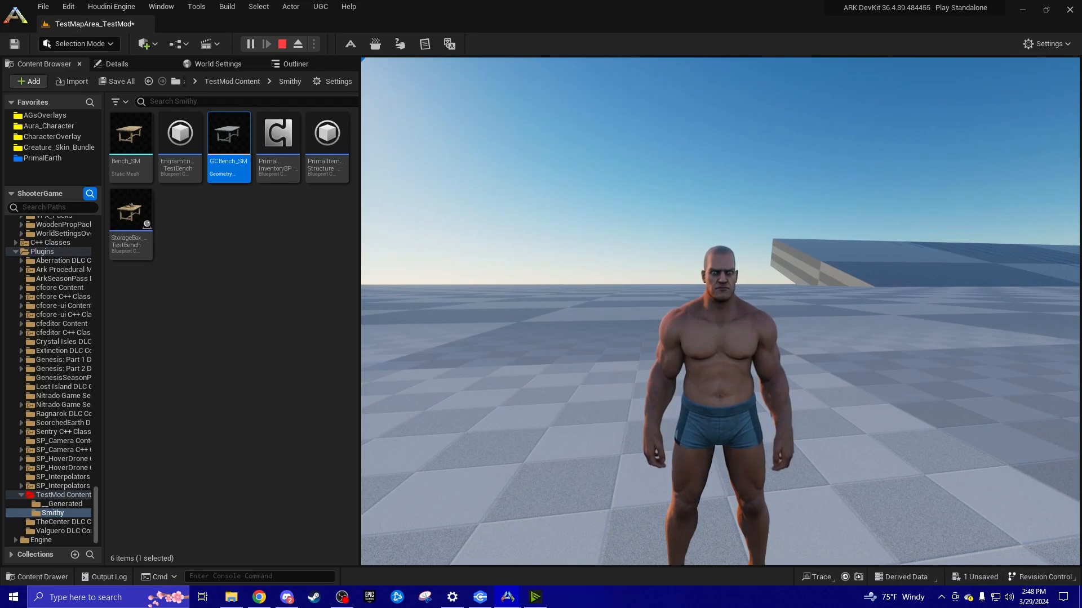
key(s)
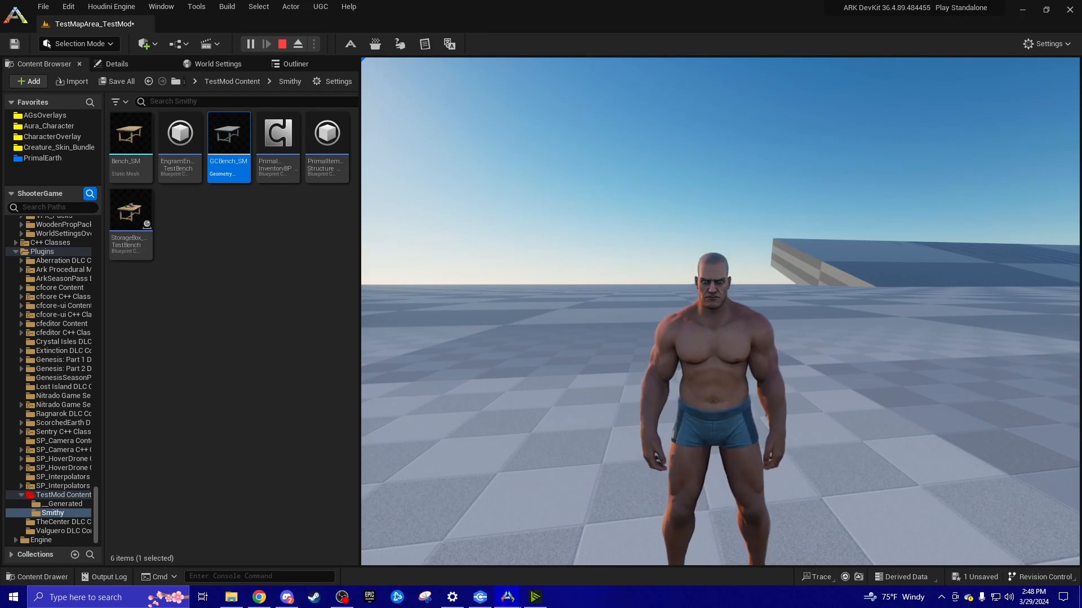
key(s)
key(s)
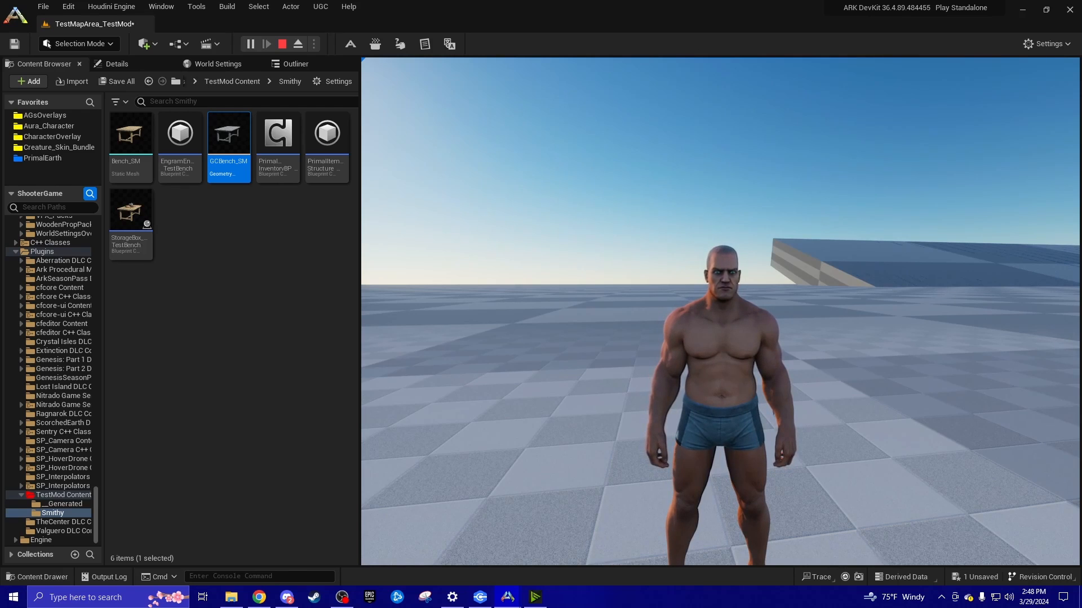
key(s)
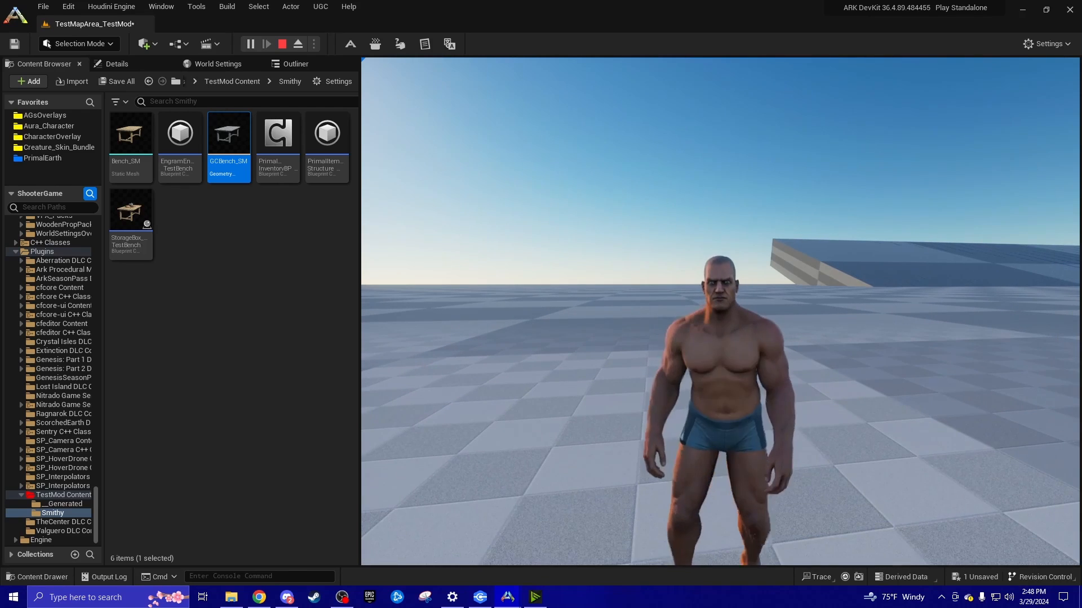
key(s)
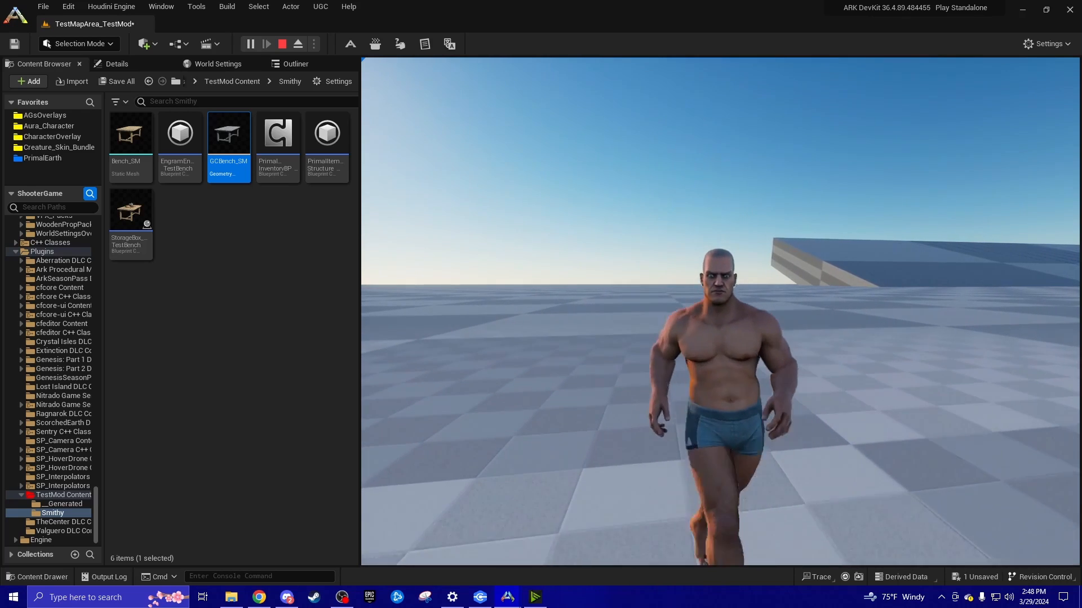
key(w)
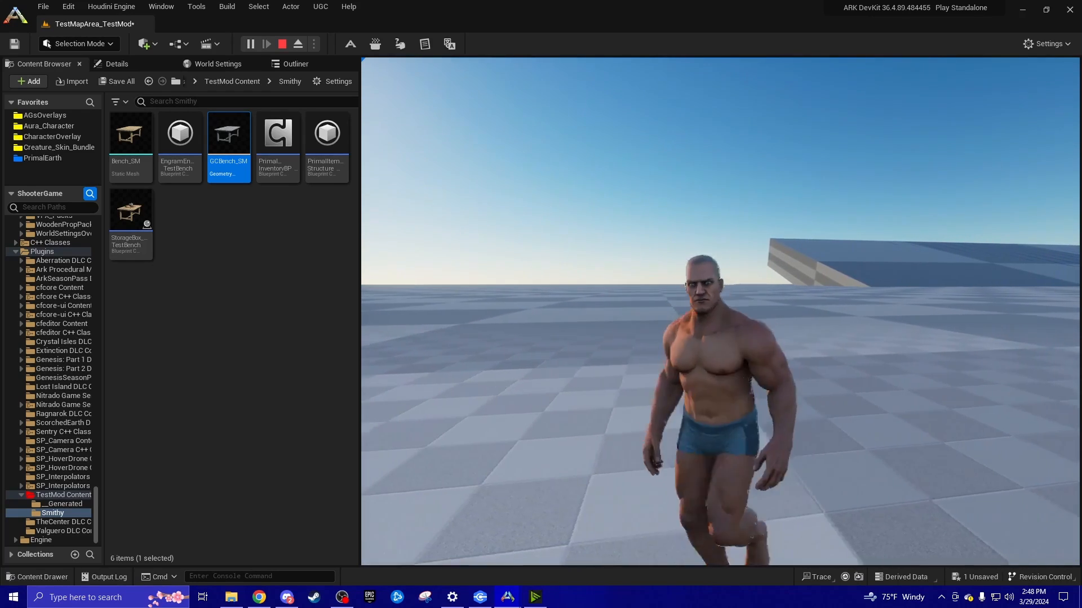
key(w)
key(w)
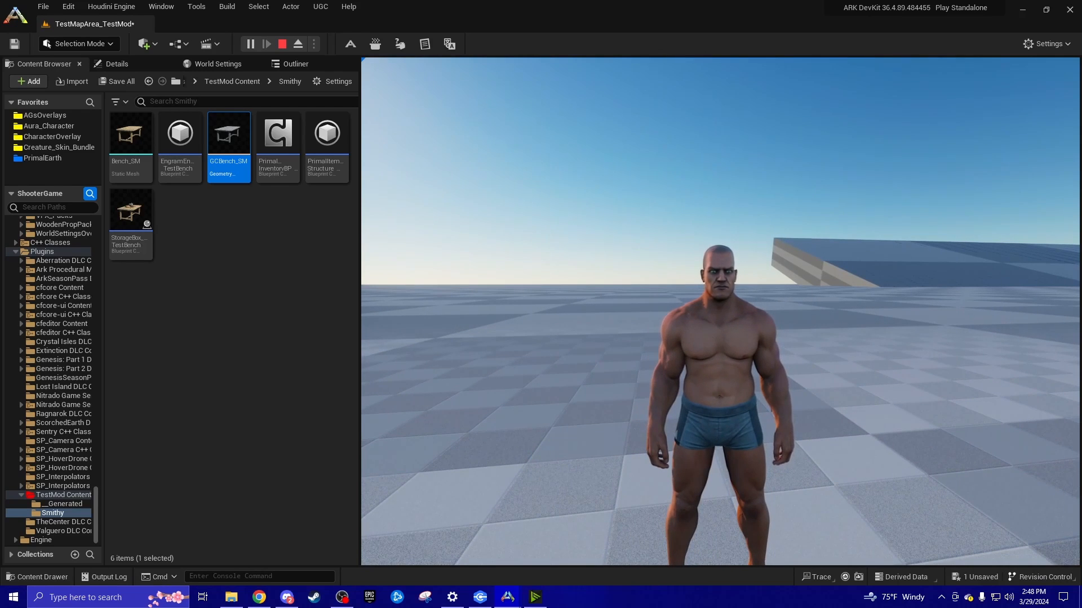
key(w)
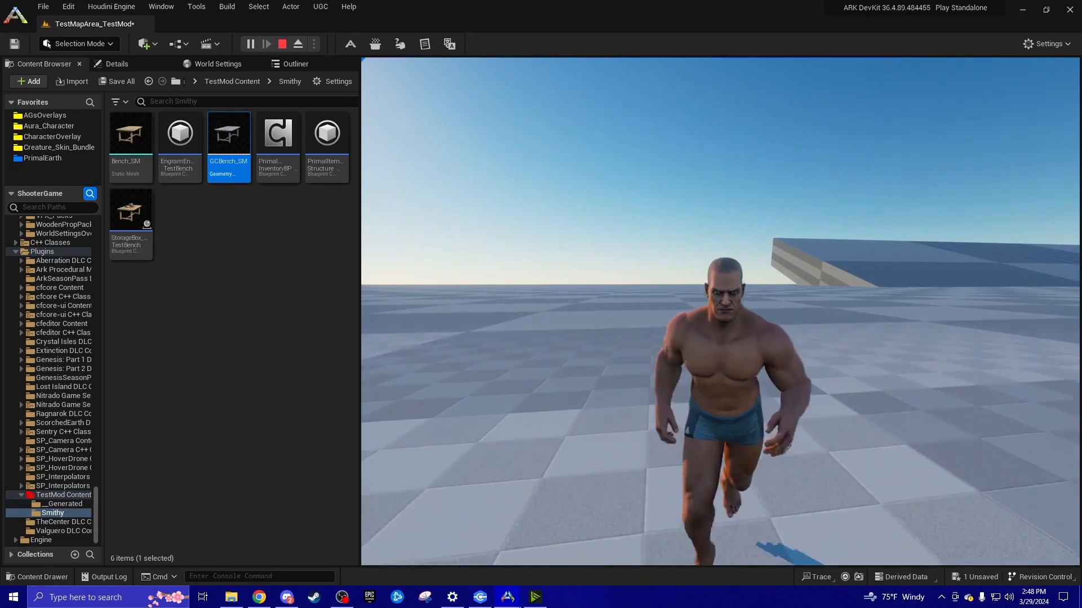